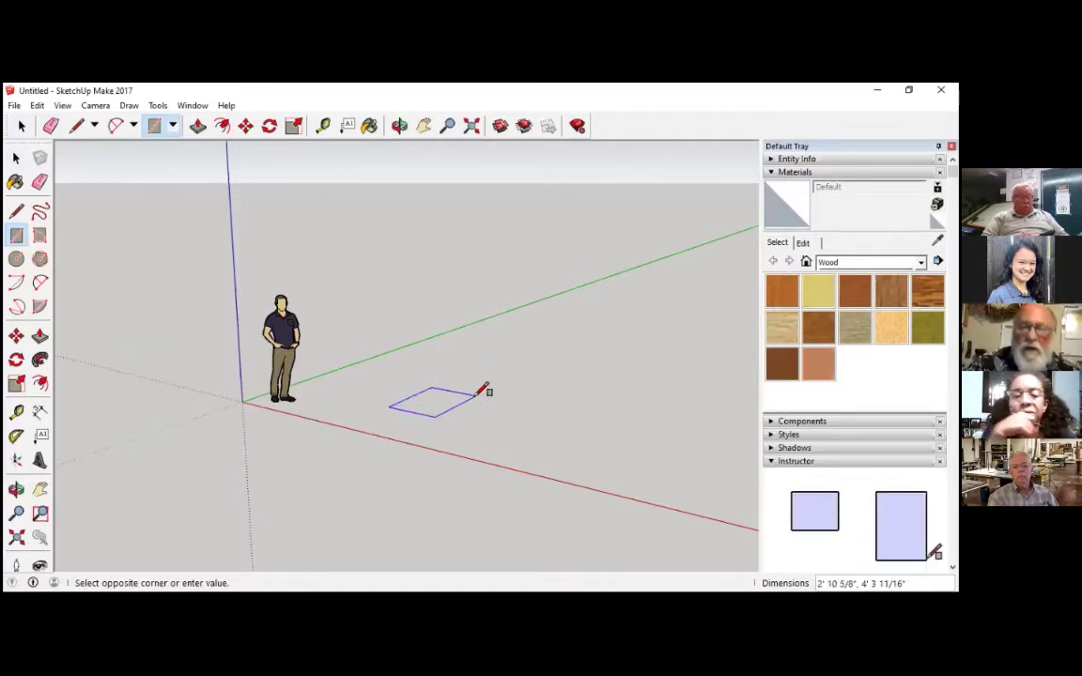
Step: Finish the ground rectangle at 18" by 18"
type("18")
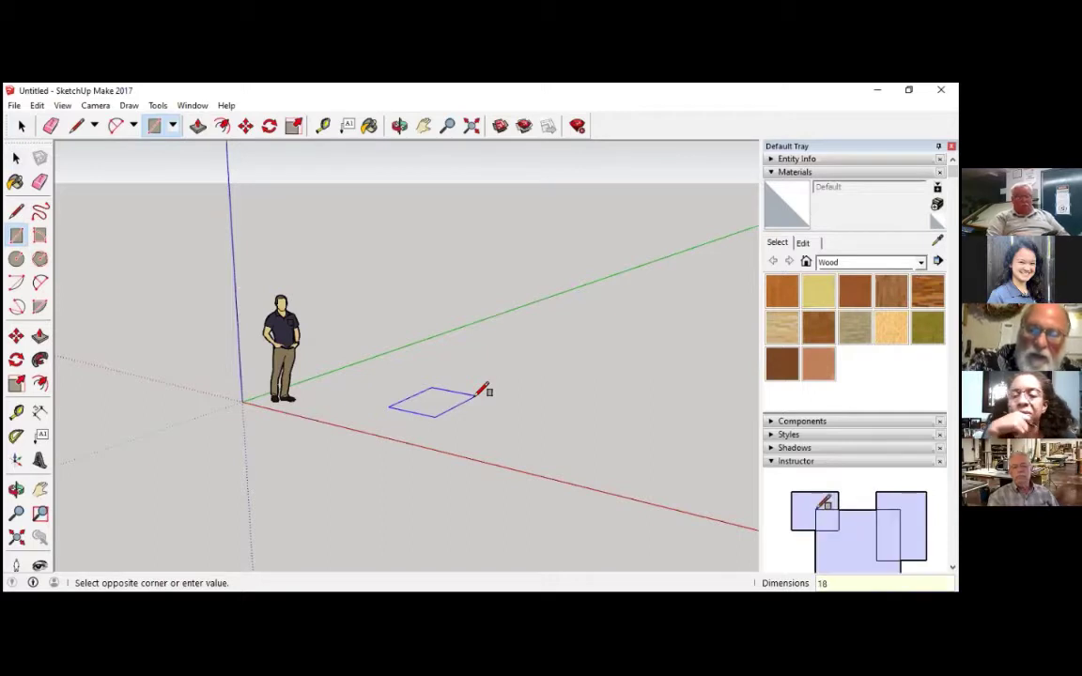
type("',18'")
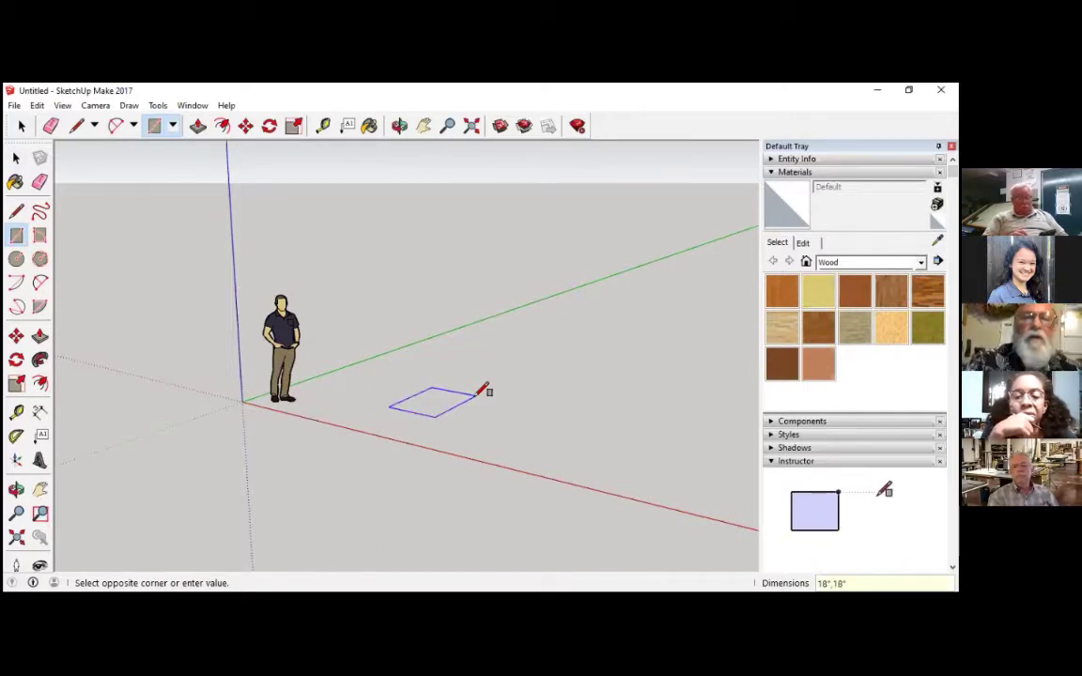
key("Return")
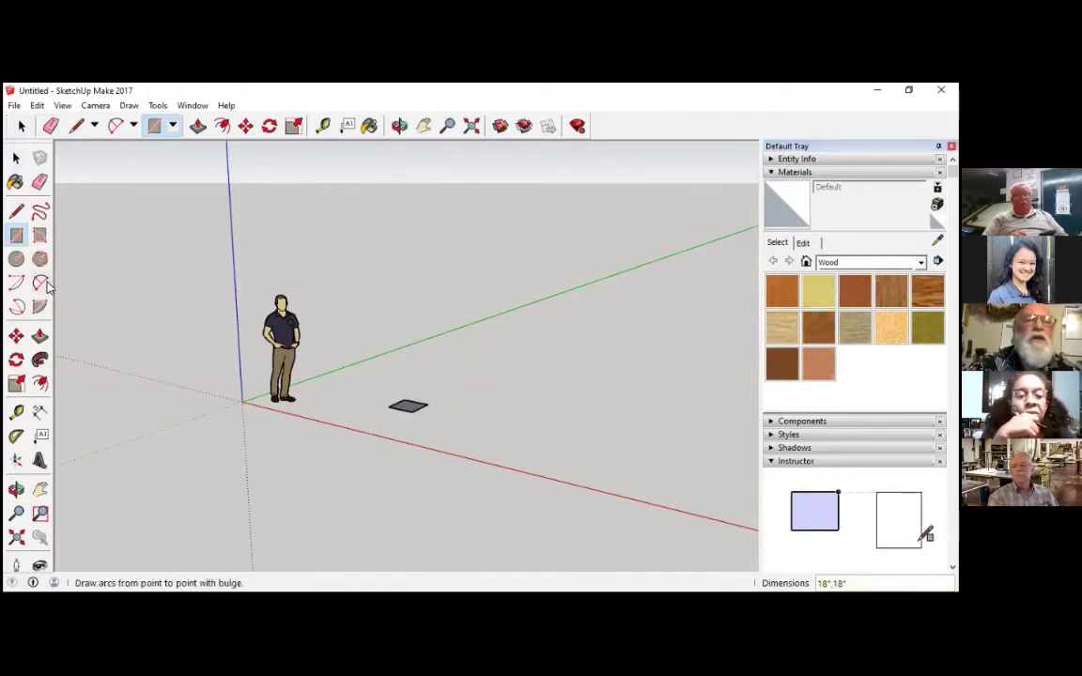
Step: Push/Pull the 18" square up into a block 4' tall
left_click(39, 335)
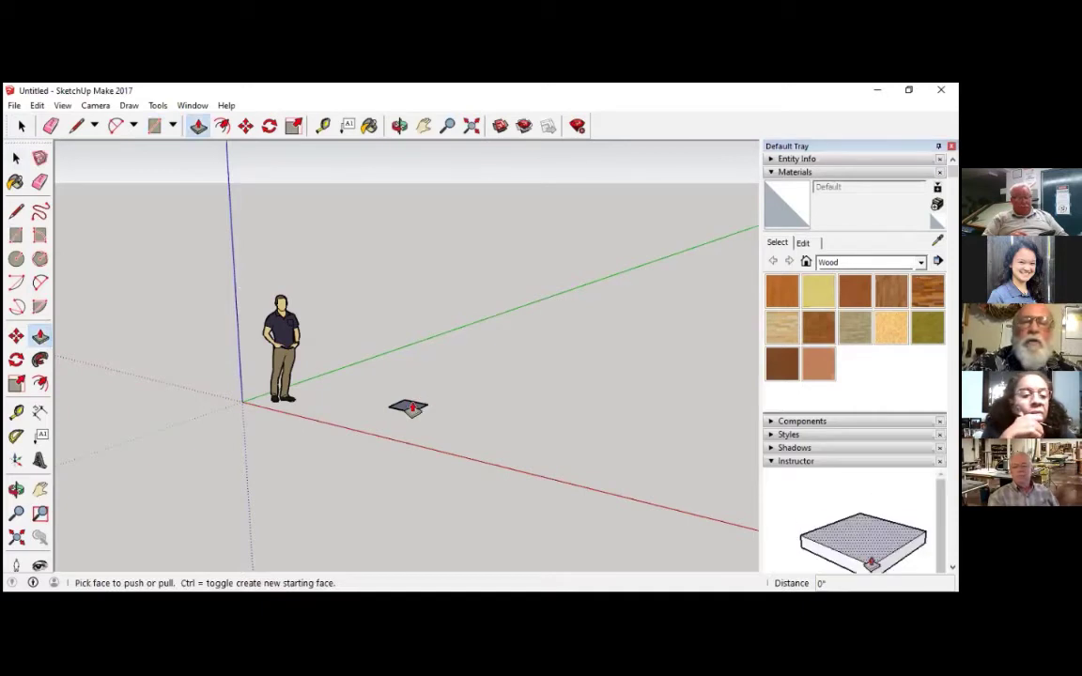
left_click(411, 410)
type("4")
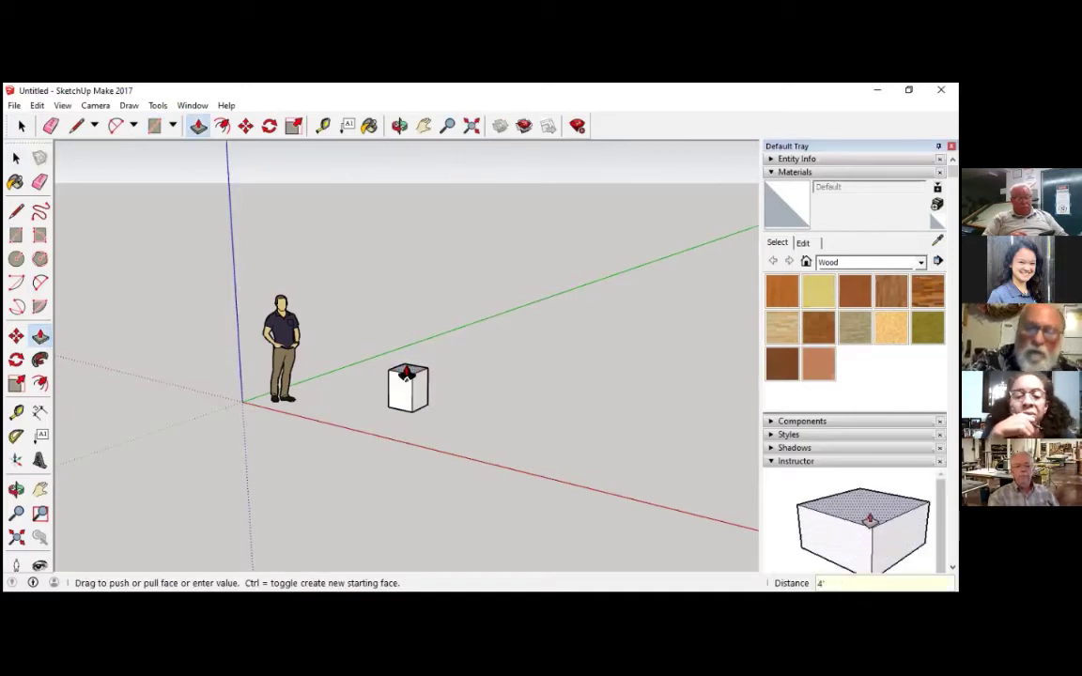
type("'")
key("Return")
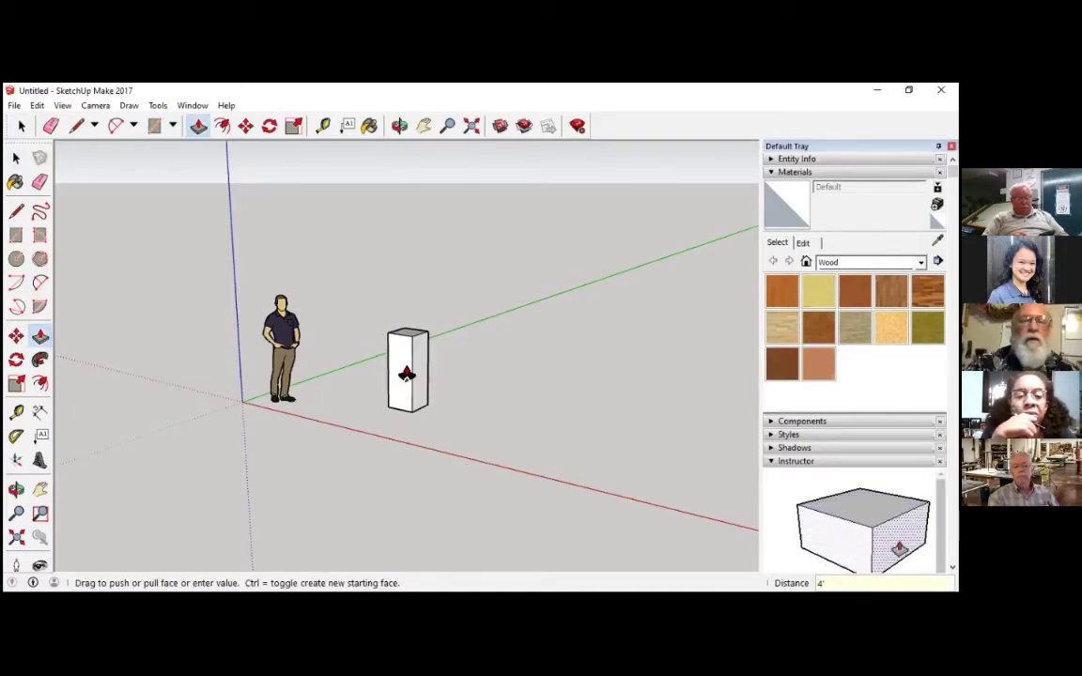
Step: Outline the chair's seat and back on the block's side with a vertical line about 2' 1" down and a line to the front edge
scroll(413, 375, "up", 8)
key("o")
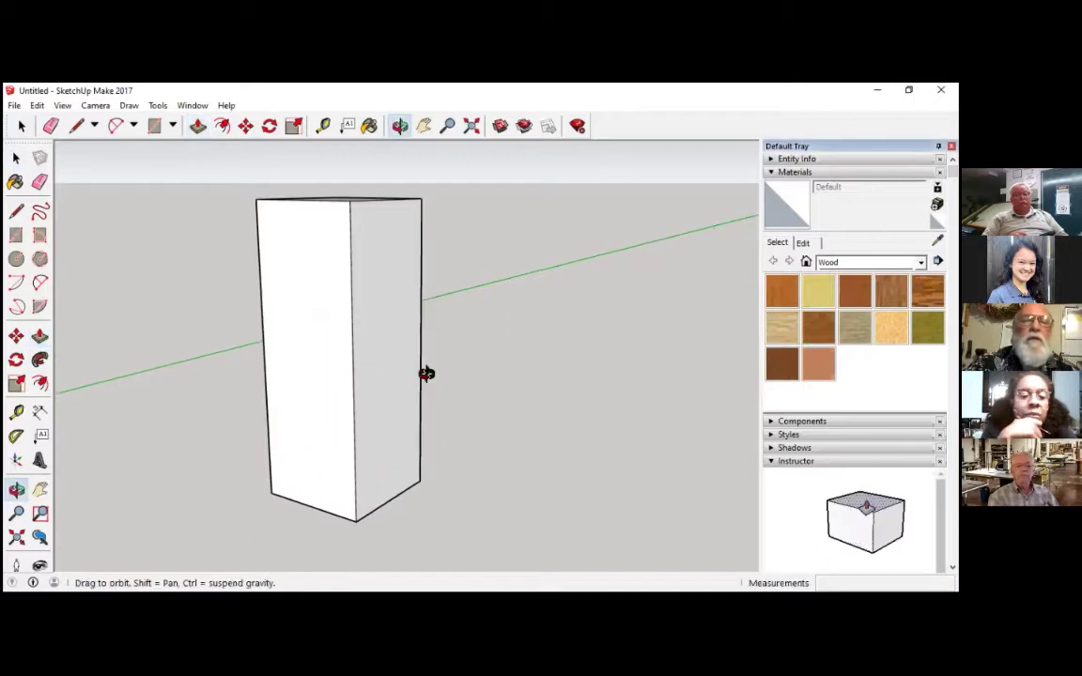
left_click_drag(427, 374, 382, 369)
left_click(39, 336)
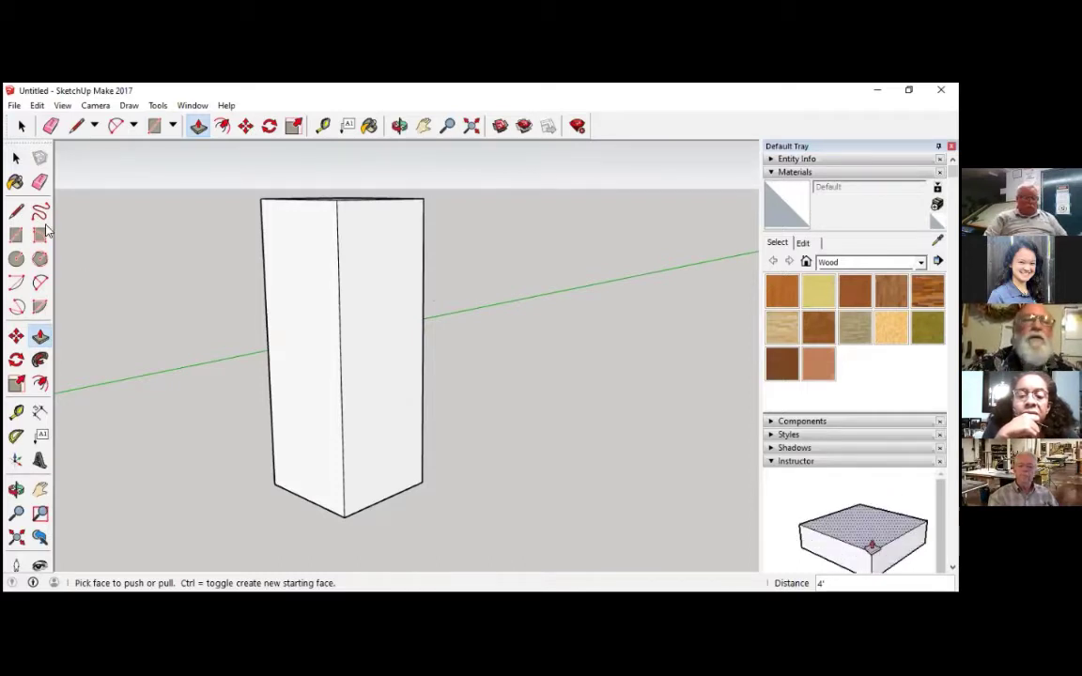
key("l")
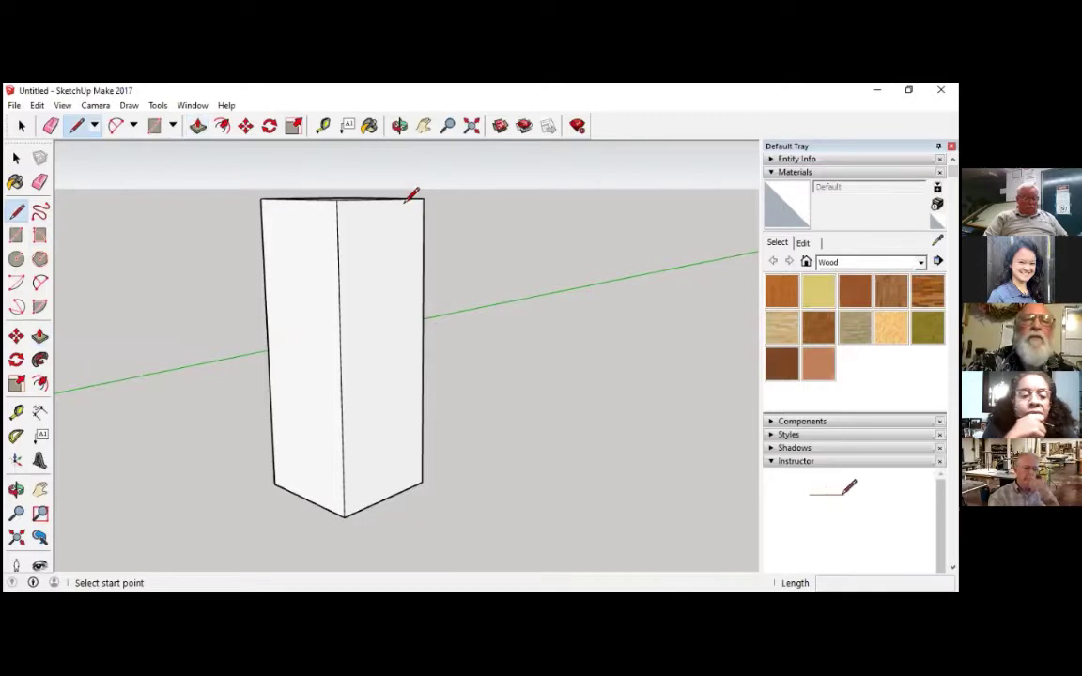
left_click(404, 202)
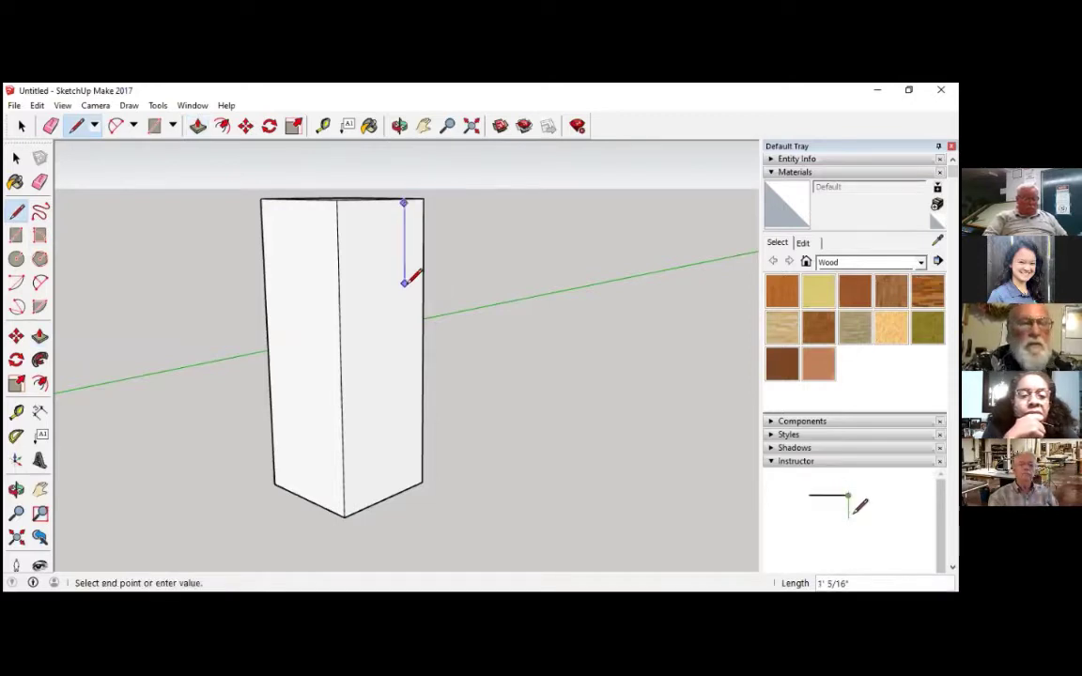
key("Escape")
left_click(404, 198)
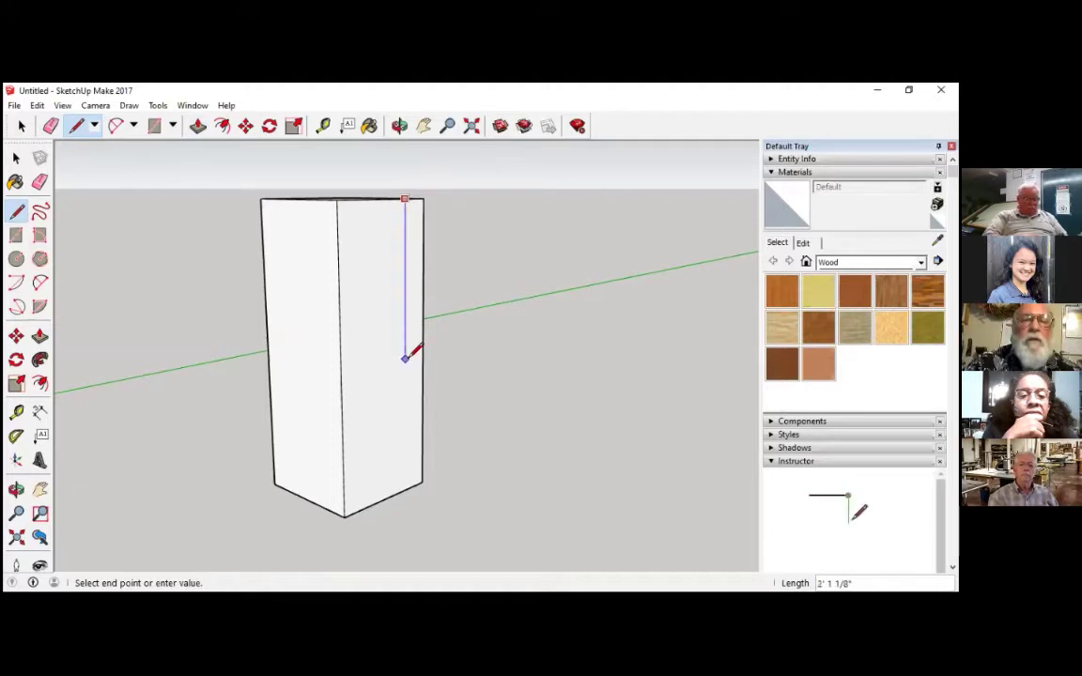
left_click(404, 357)
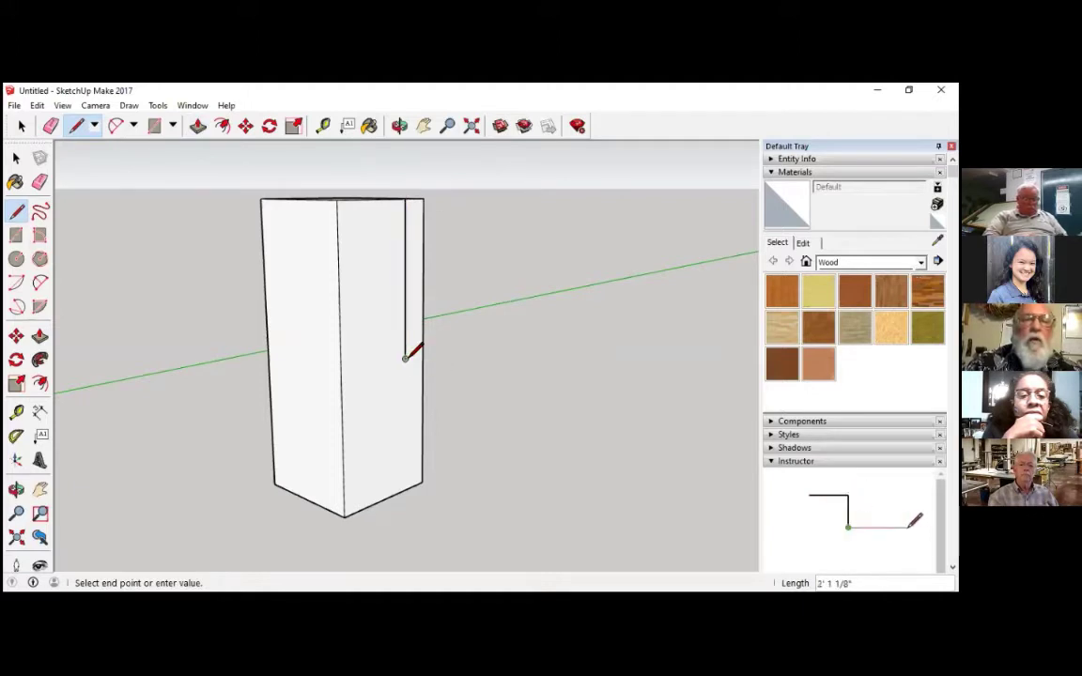
left_click(340, 375)
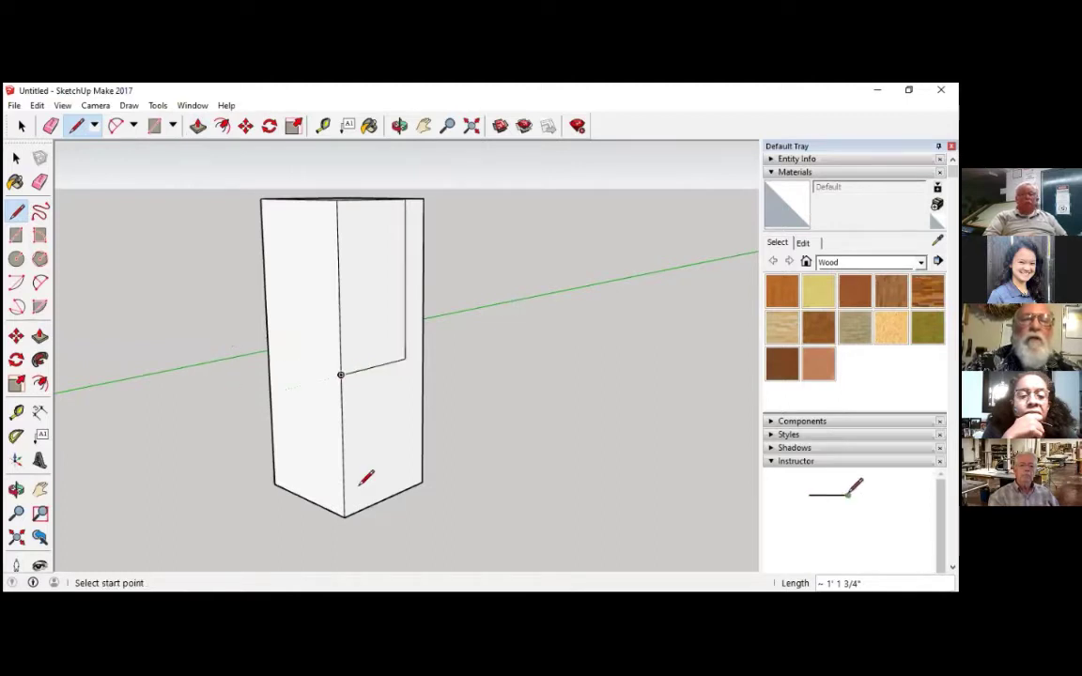
Step: Draw a leg-opening rectangle about 9 3/8" by 1' 7 5/8" up from the bottom edge of the same side face
left_click(16, 235)
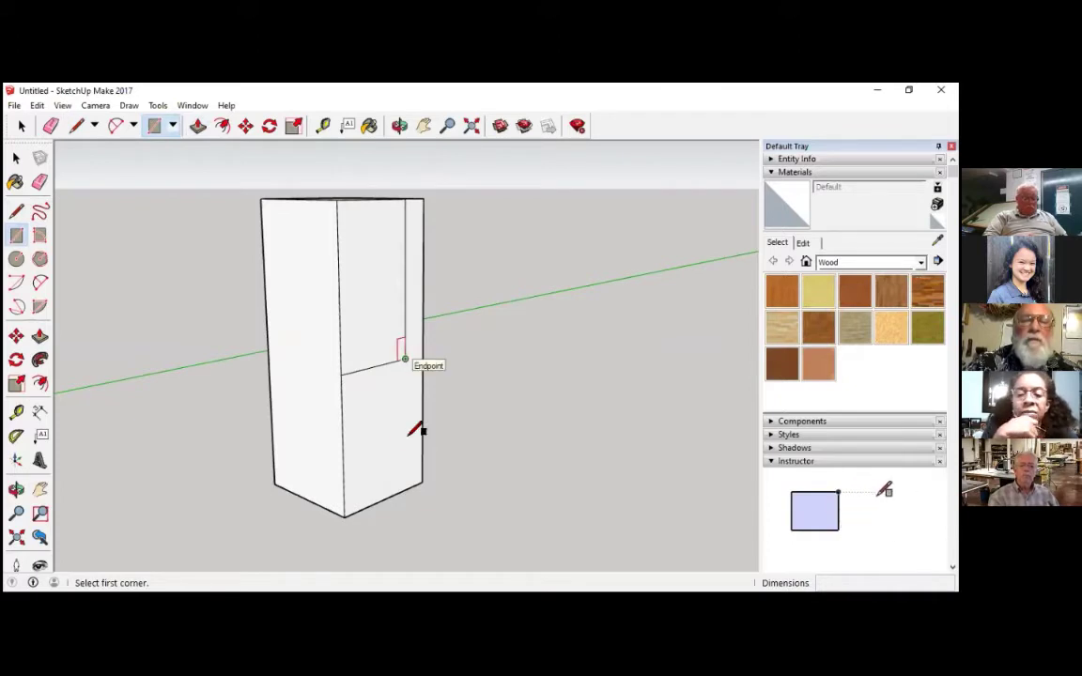
left_click(405, 489)
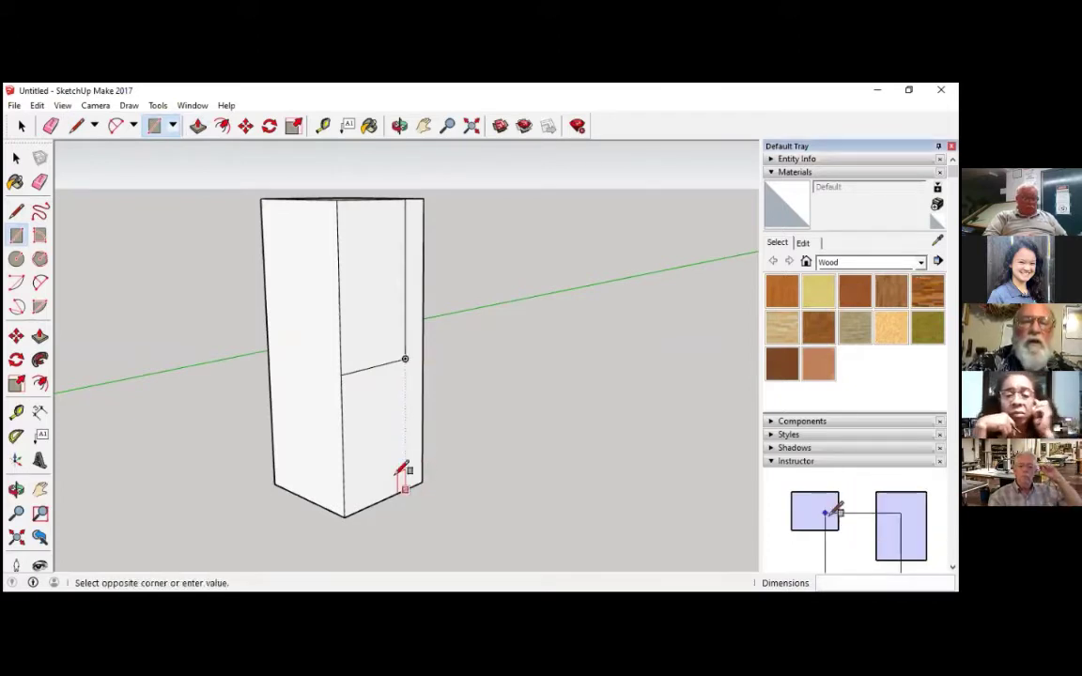
left_click(365, 383)
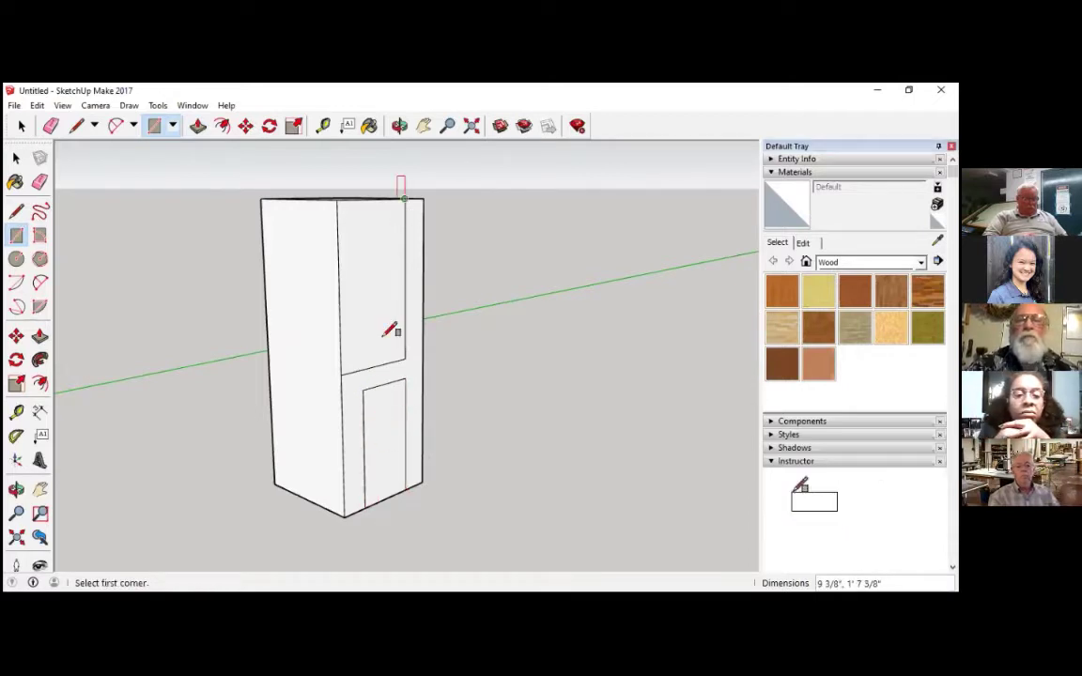
Step: Push the area above the seat and the leg-opening rectangle 1' 6" through the block to cut both away
left_click(197, 125)
left_click(357, 338)
left_click(277, 329)
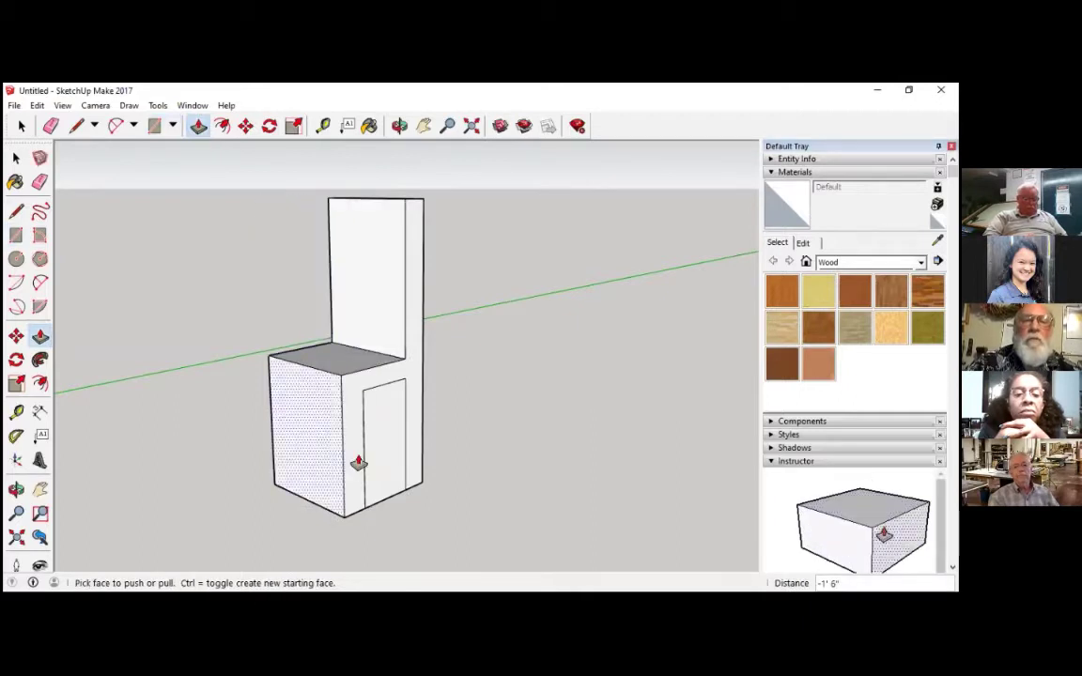
left_click(379, 460)
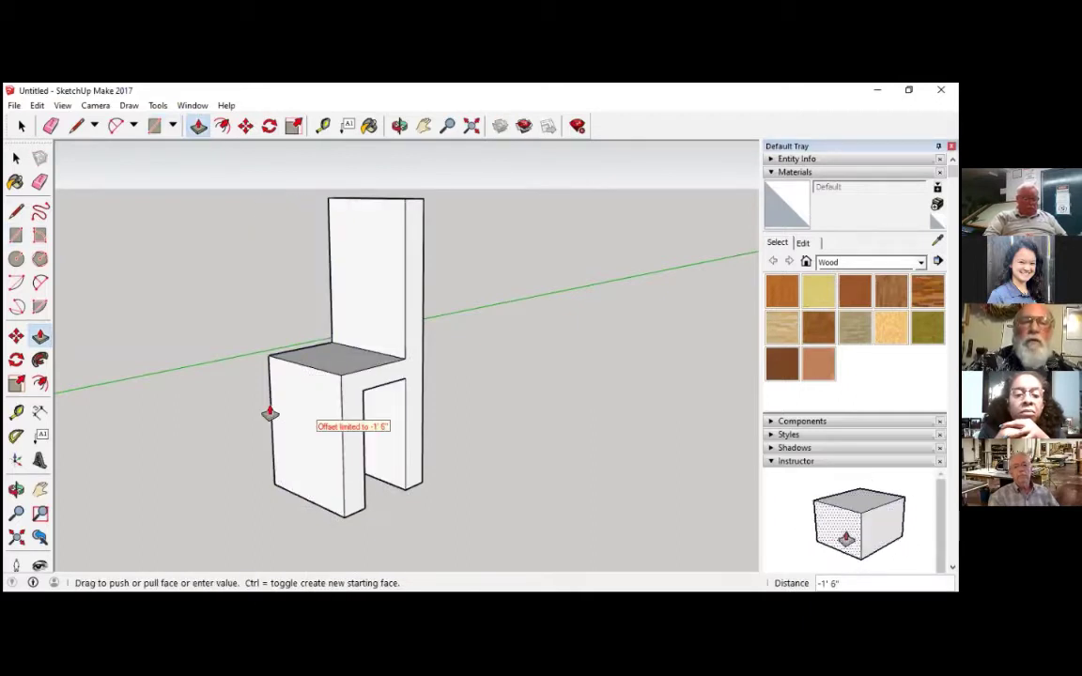
left_click(269, 414)
Step: Draw a rectangle about 10 3/16" by 1' 7 5/8" on the back support's inner face and push it about 4 1/4" through
middle_click_drag(469, 529, 379, 380)
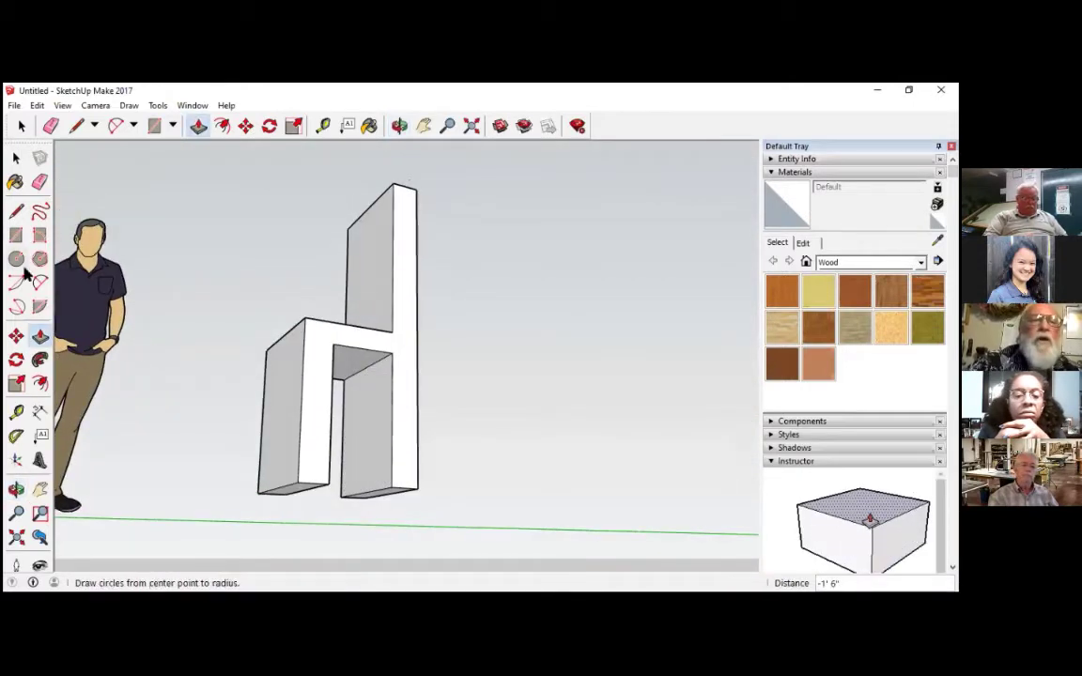
left_click(16, 235)
scroll(329, 426, "up", 5)
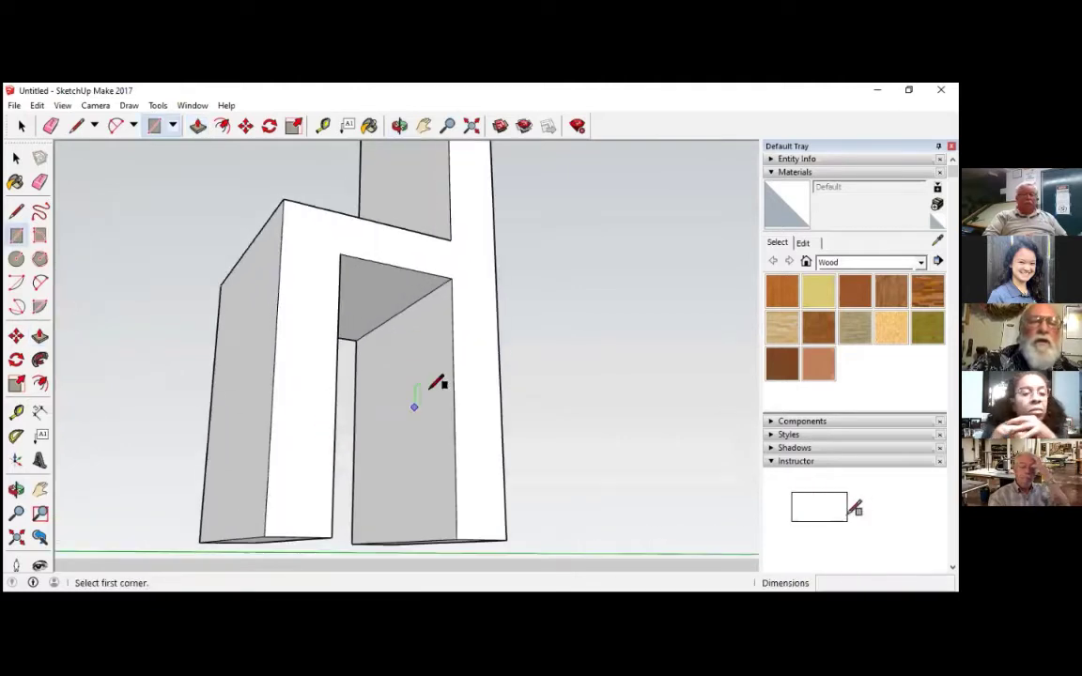
left_click(366, 334)
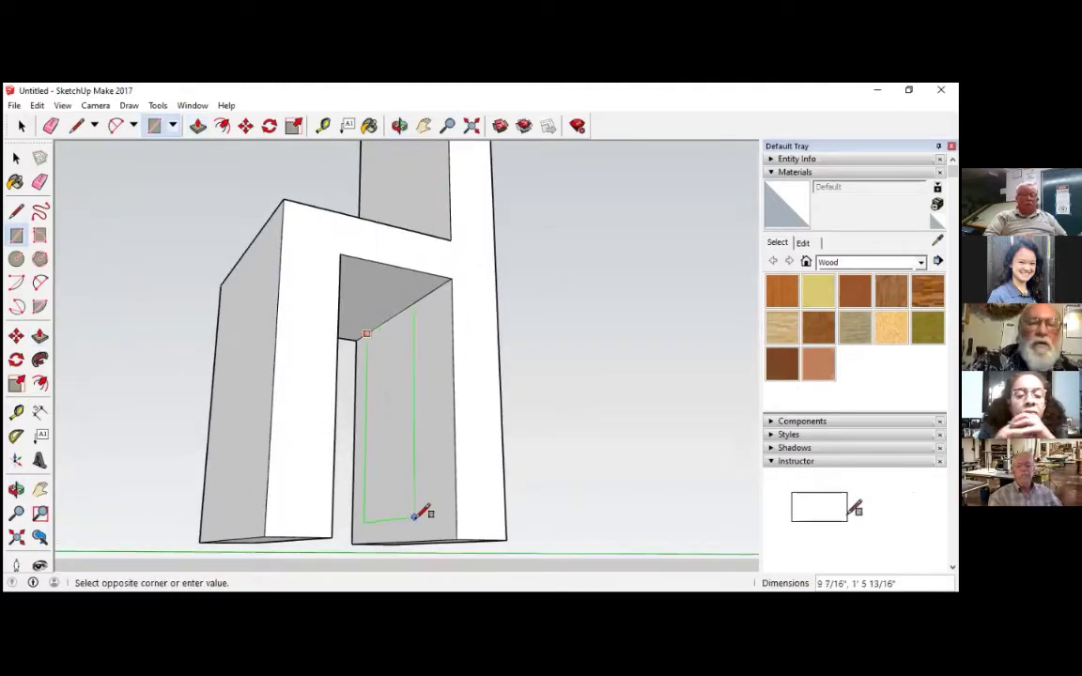
left_click(429, 531)
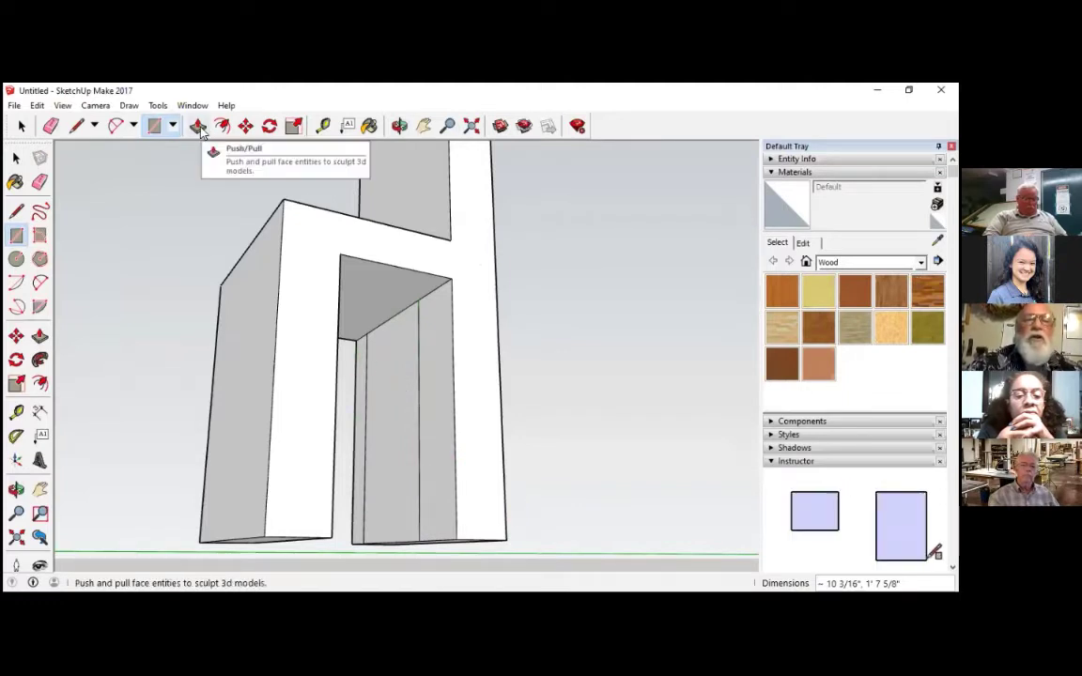
left_click(198, 128)
left_click_drag(403, 443, 507, 439)
Step: Draw a rectangle about 7 3/4" by 1' 7 5/8" on the front support's inner face, from the seat underside down
middle_click_drag(322, 428, 282, 387)
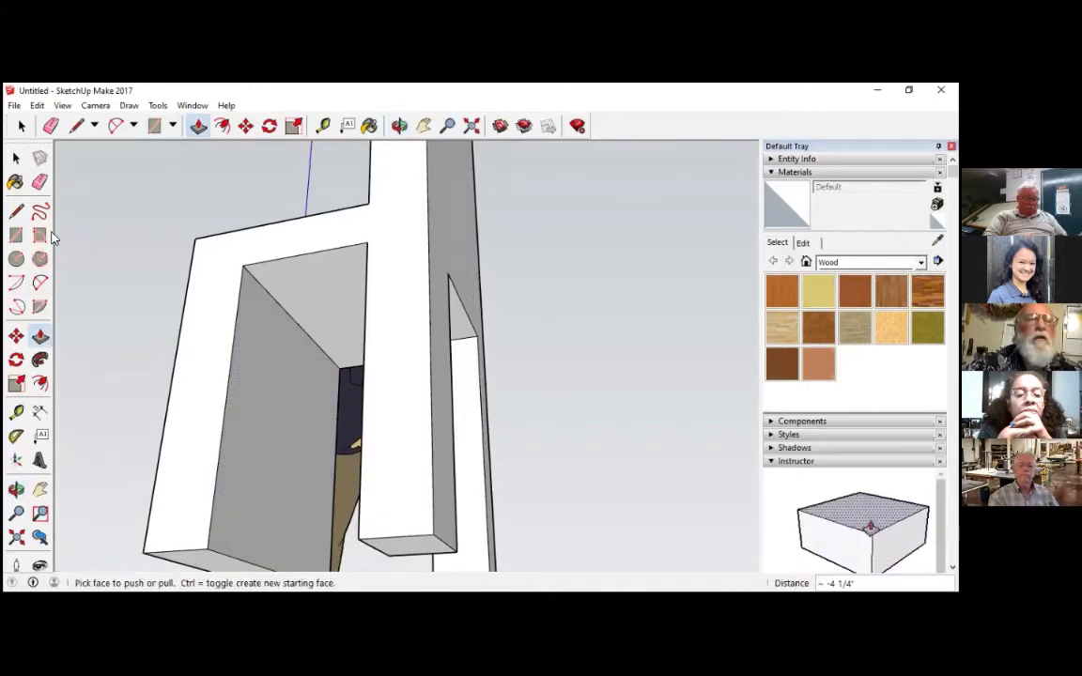
left_click(16, 235)
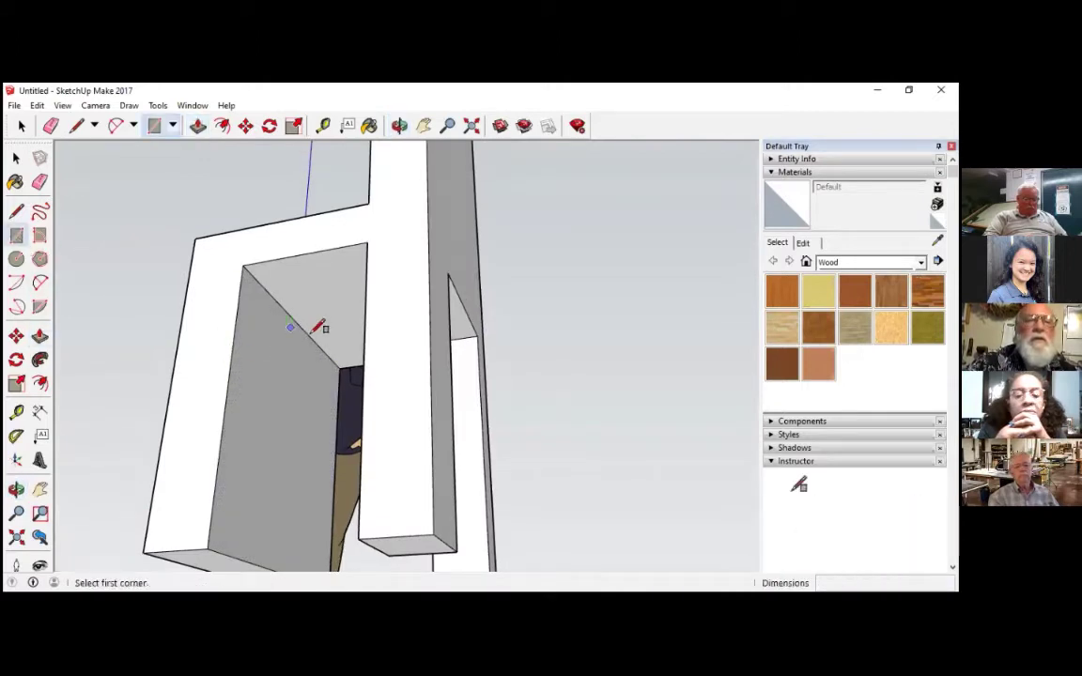
left_click(307, 334)
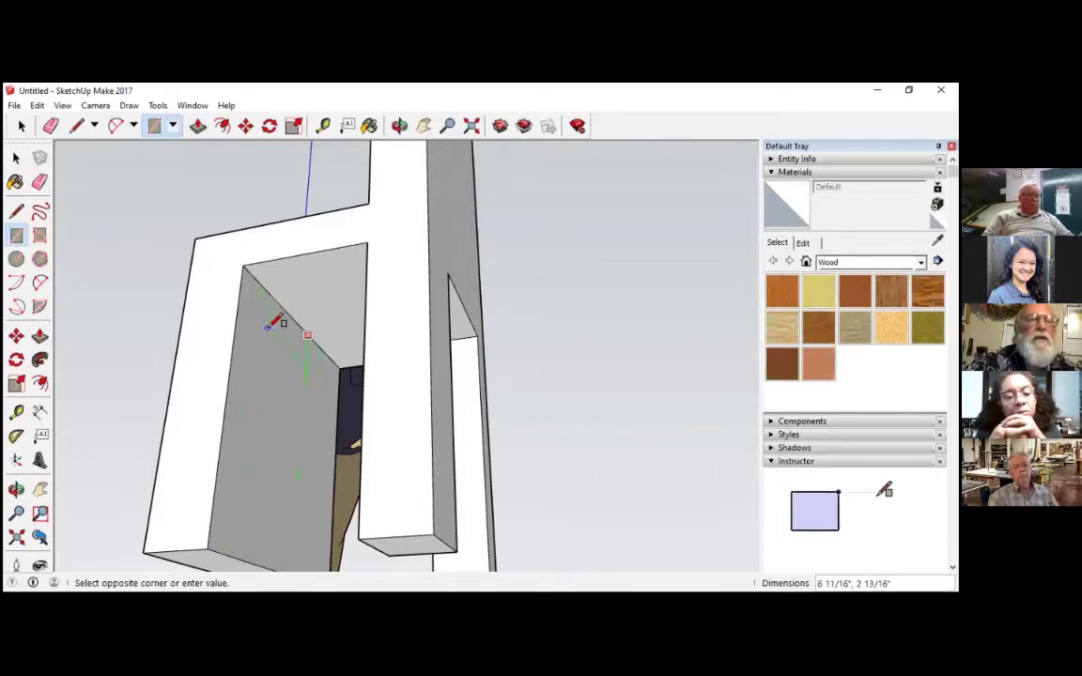
left_click(16, 236)
left_click(316, 343)
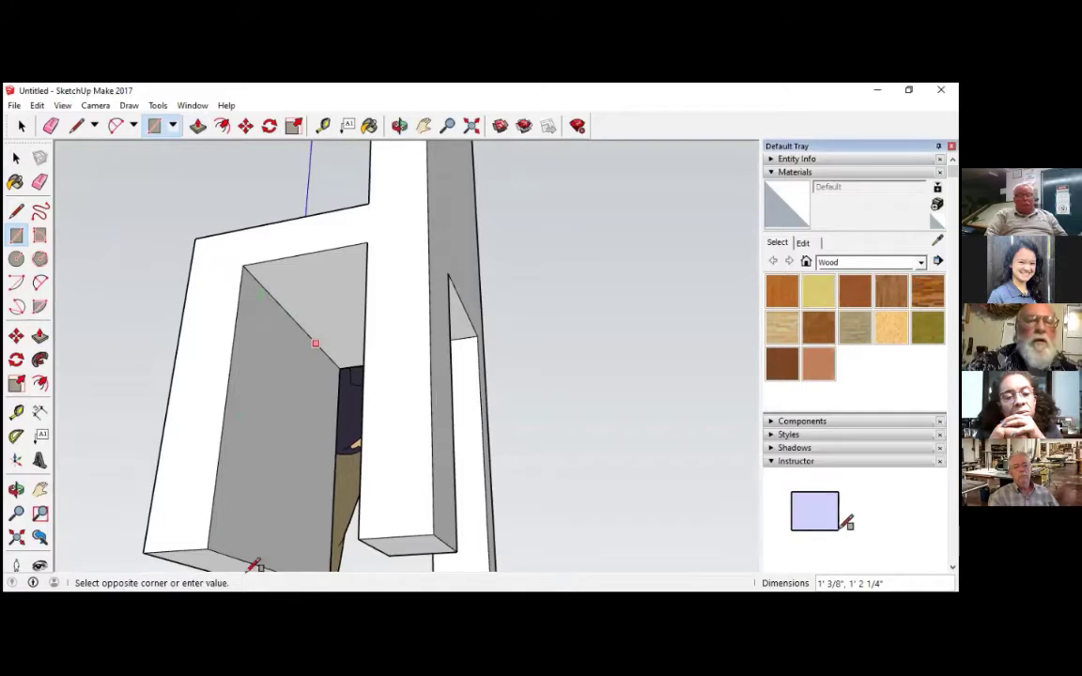
scroll(249, 542, "down", 5)
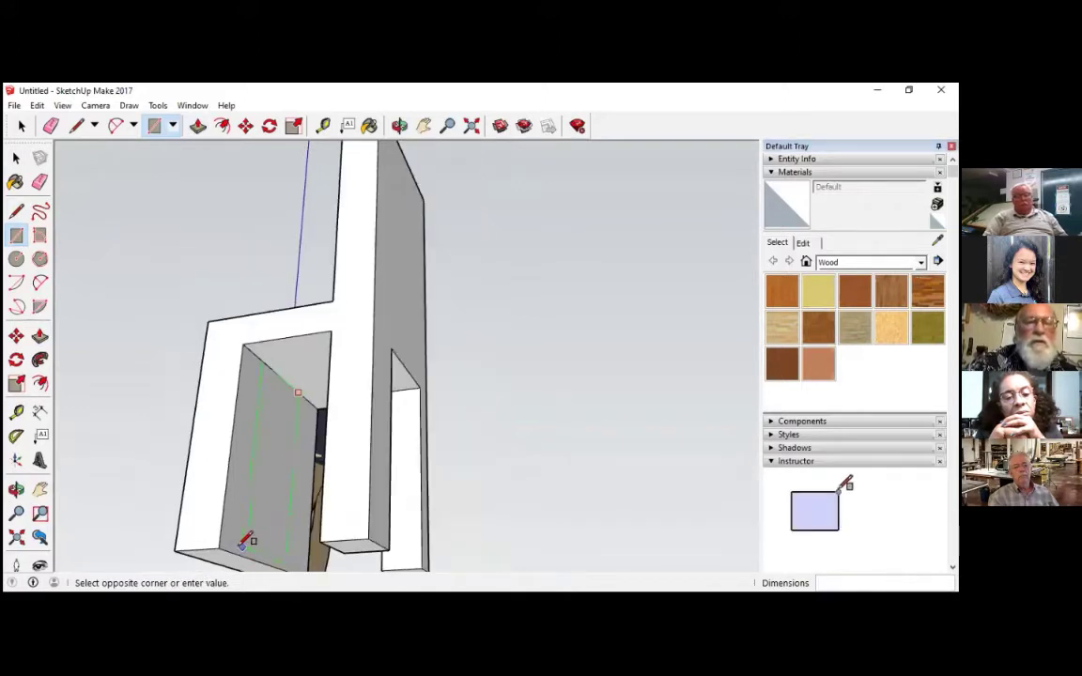
left_click(255, 547)
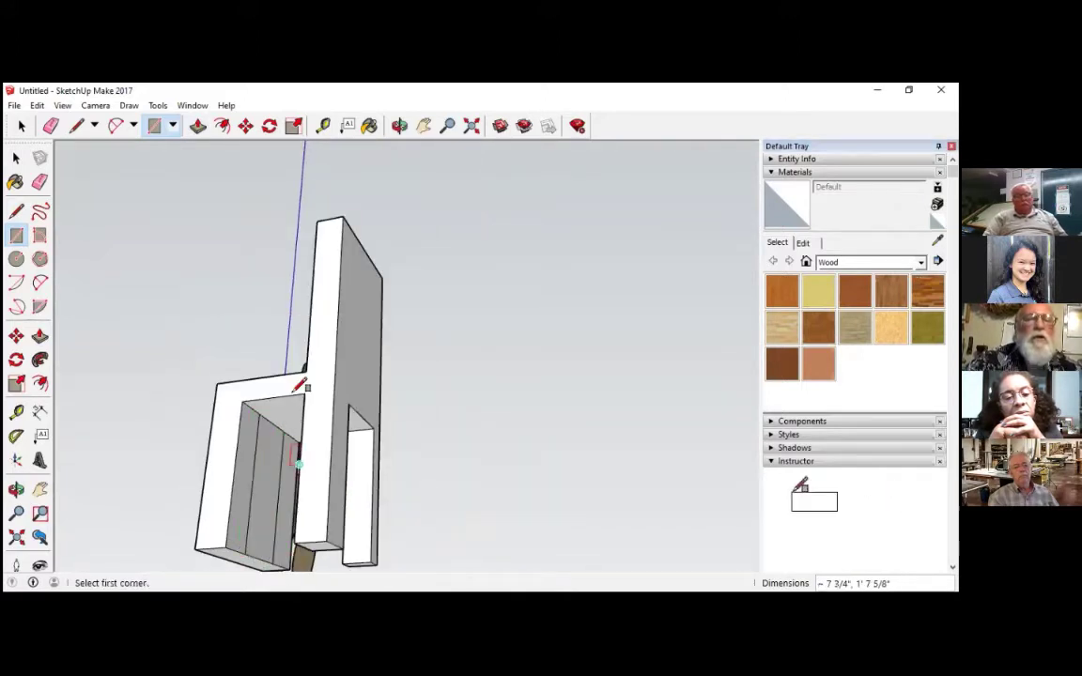
Step: Push the front support's rectangle about 4 3/8" through to separate the two front legs
left_click(198, 126)
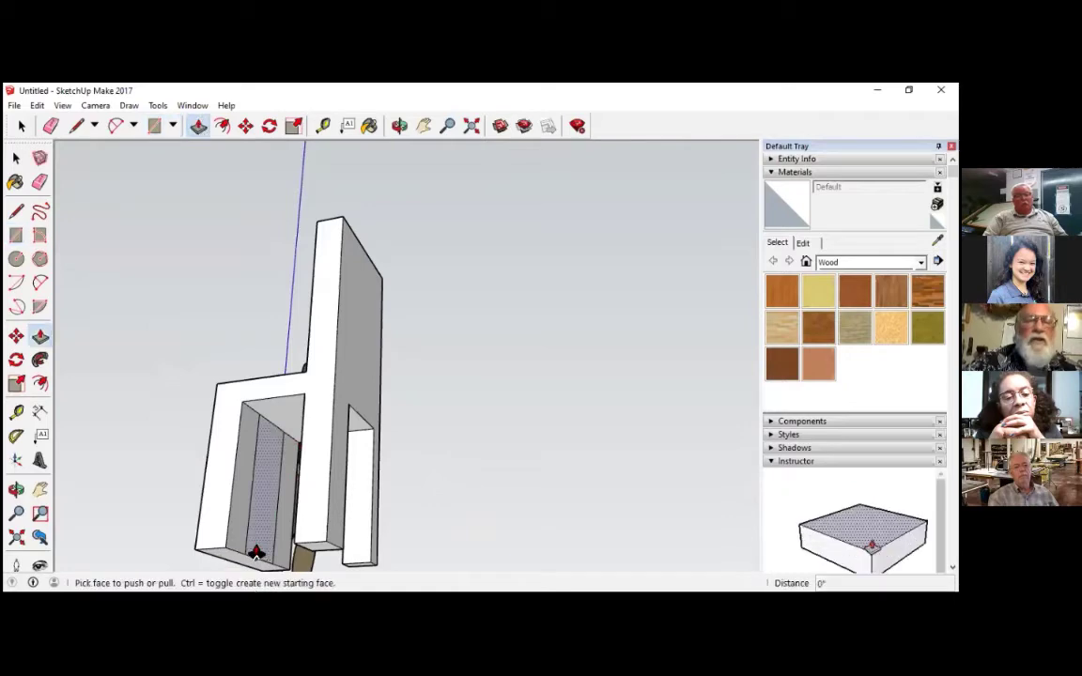
left_click(237, 566)
left_click(237, 569)
Step: Slim the thicker back leg from the chair's underside by pushing in its two inner faces, the second by about 2 5/16"
middle_click_drag(599, 475, 757, 485)
middle_click_drag(430, 470, 317, 406)
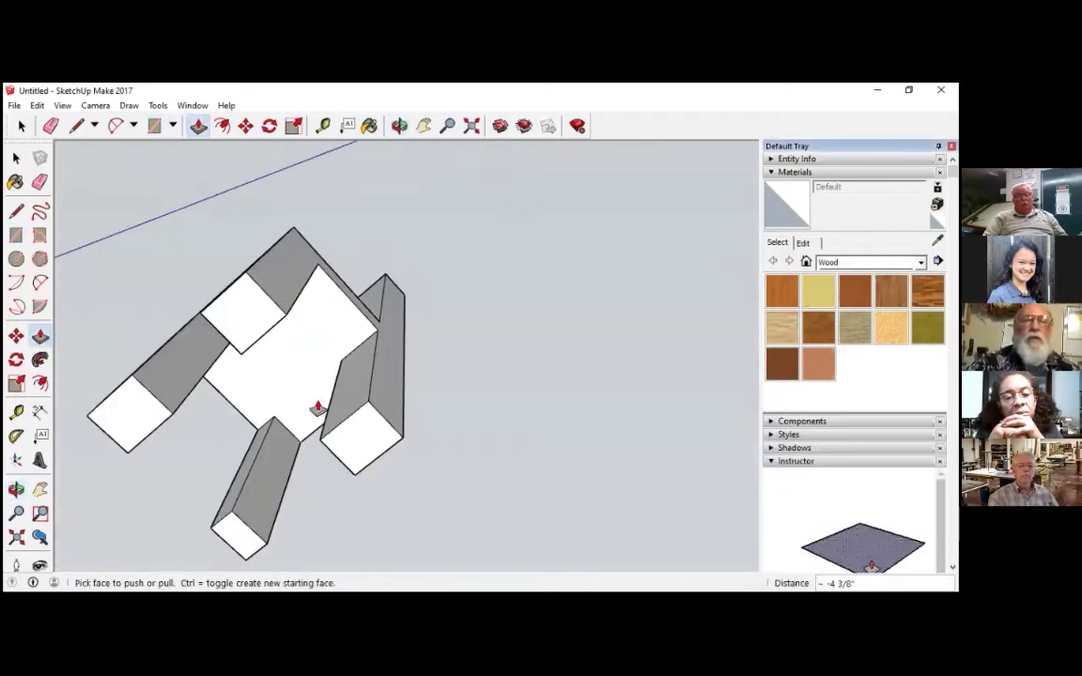
middle_click_drag(205, 370, 131, 374)
scroll(222, 532, "down", 4)
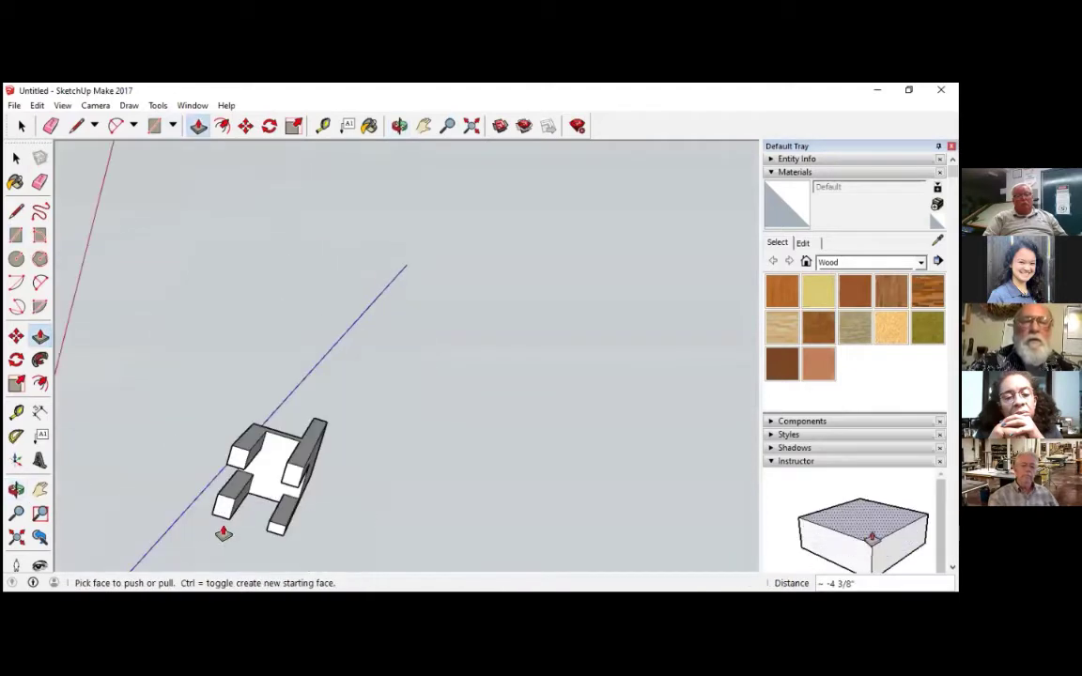
scroll(221, 532, "up", 3)
scroll(222, 532, "up", 3)
scroll(234, 526, "up", 2)
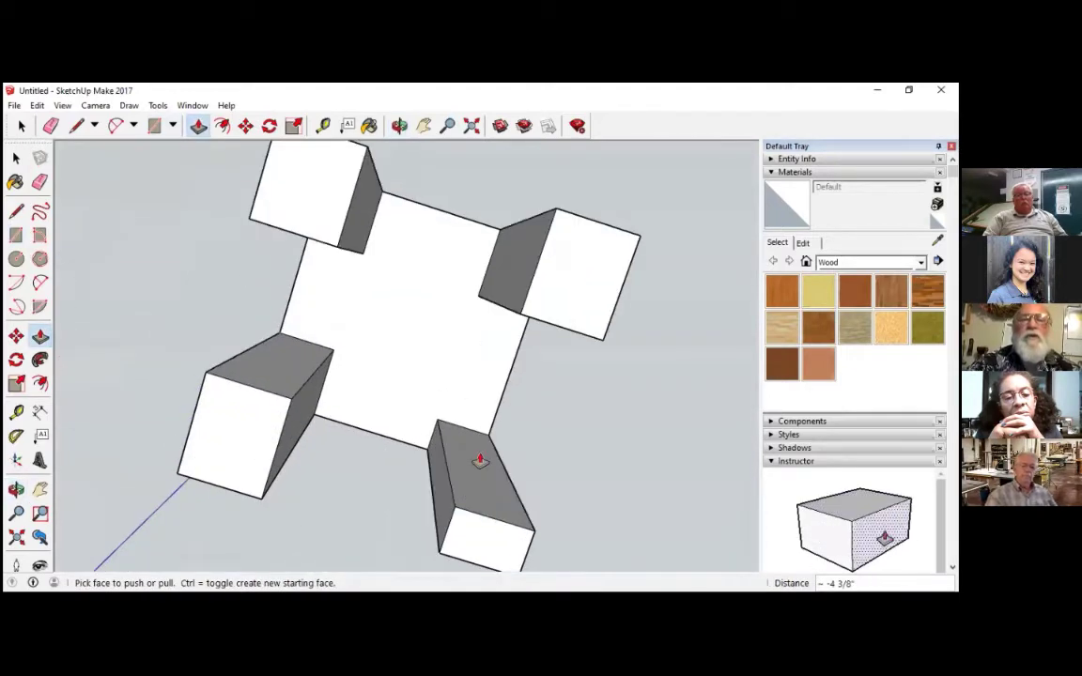
left_click(513, 265)
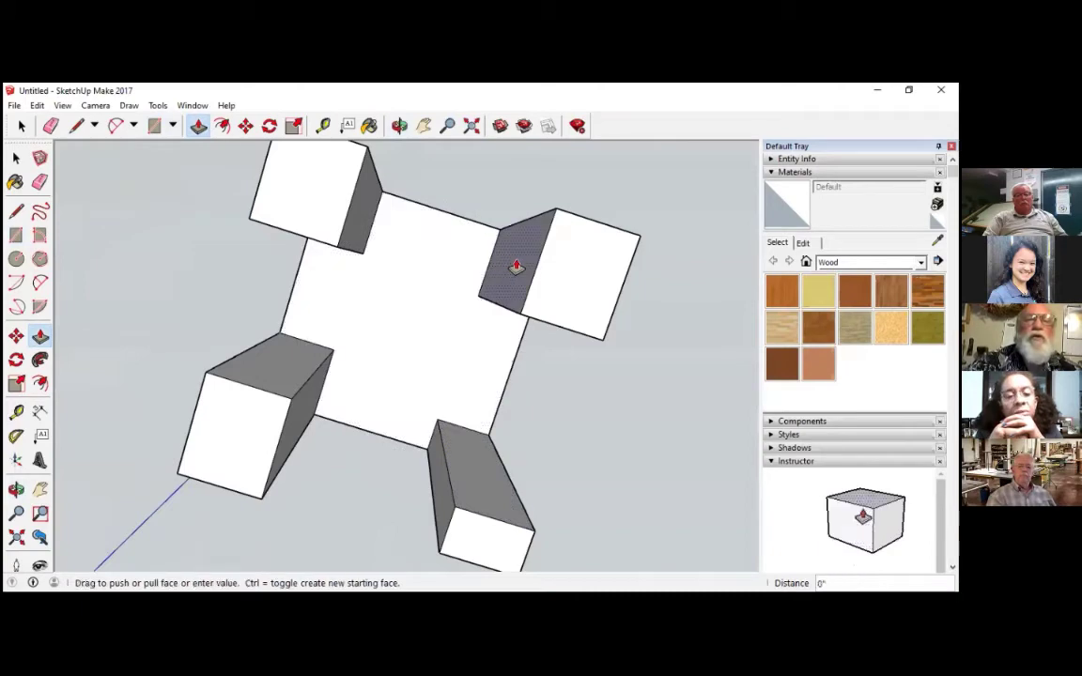
left_click(519, 290)
middle_click_drag(500, 369, 542, 305)
left_click(541, 305)
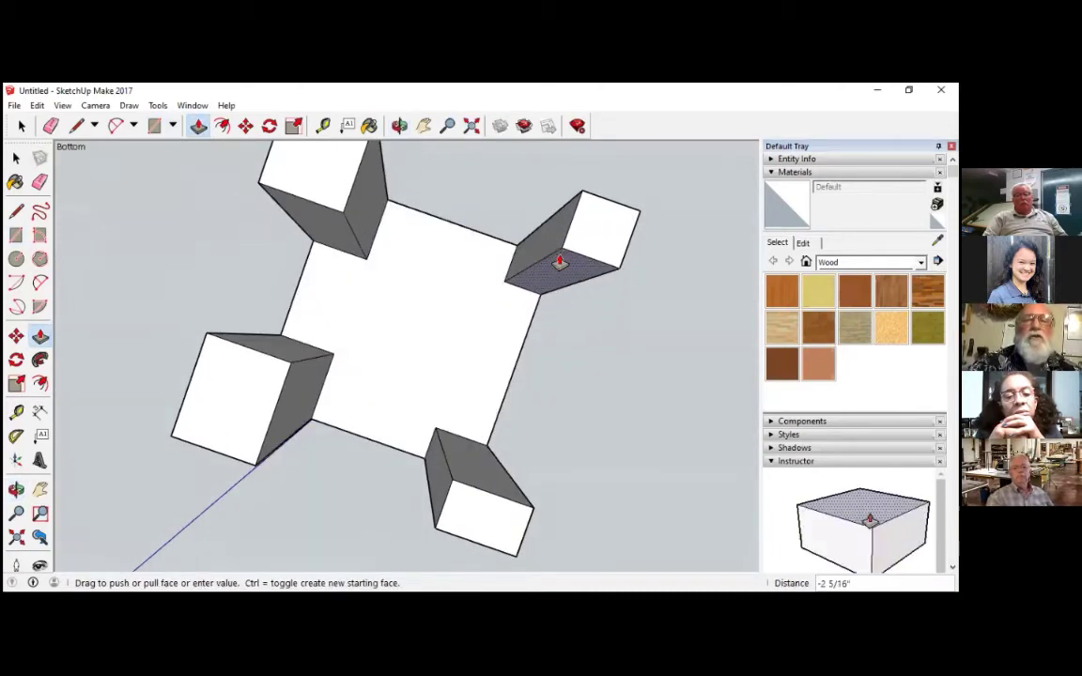
left_click(561, 261)
Step: From below, slim the leg across from the slimmed back leg by pushing in its two inner faces, the first by about 1 15/16"
left_click(333, 238)
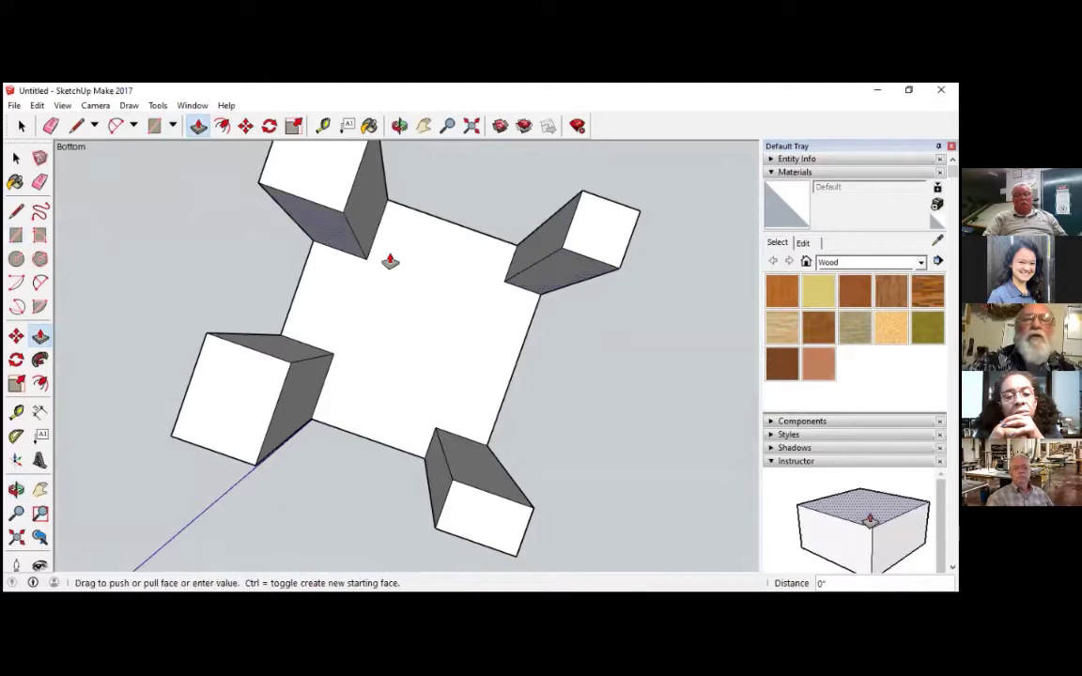
left_click(533, 280)
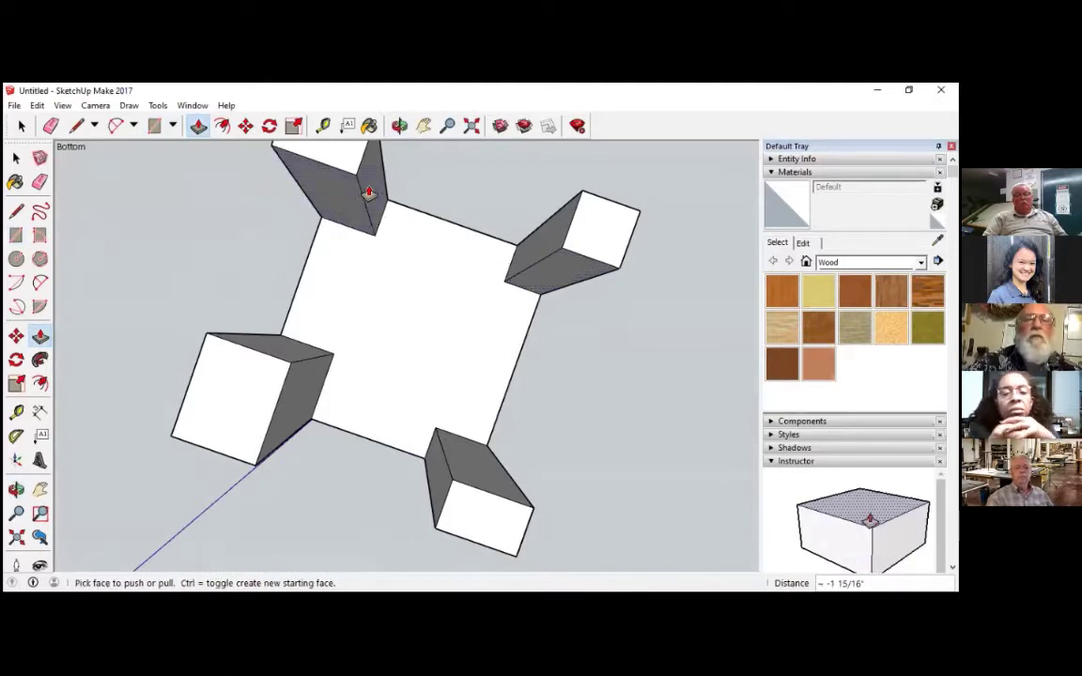
left_click(324, 178)
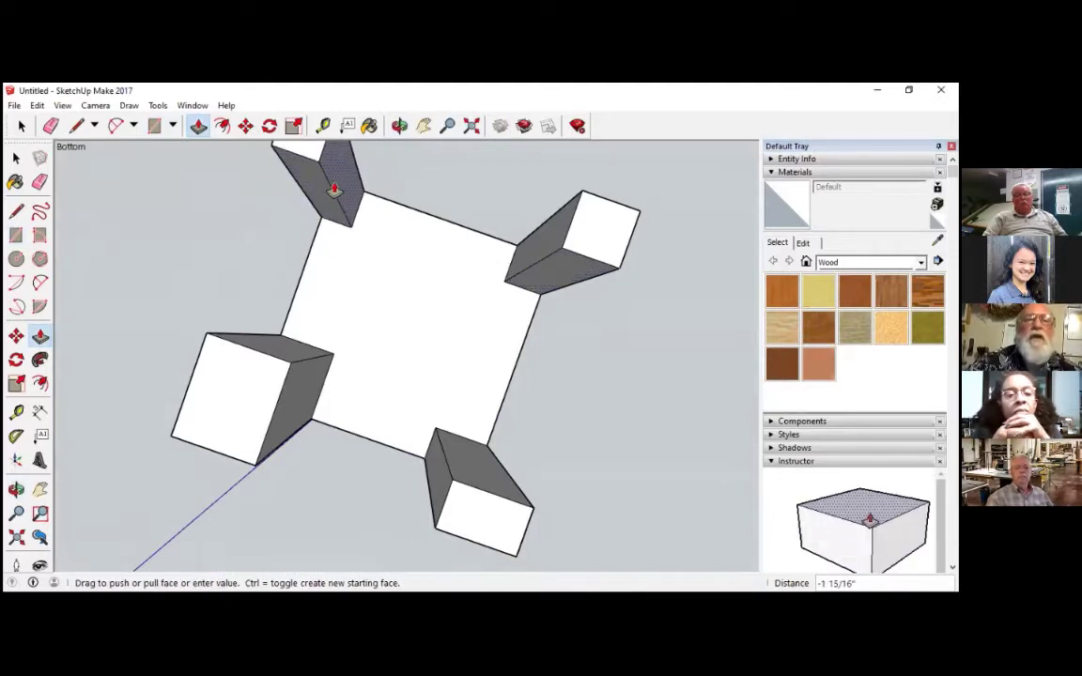
left_click(336, 191)
Step: Slim the thickest remaining leg by pushing in one inner face about 1 3/4" and the other about 2 3/4"
left_click(310, 422)
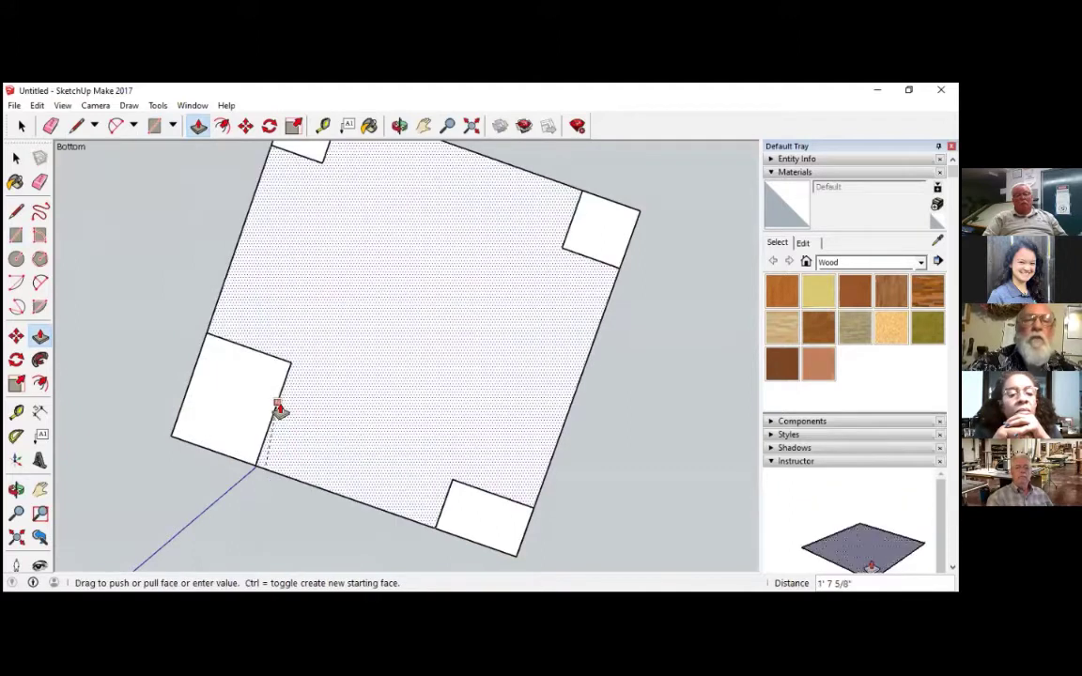
key("Escape")
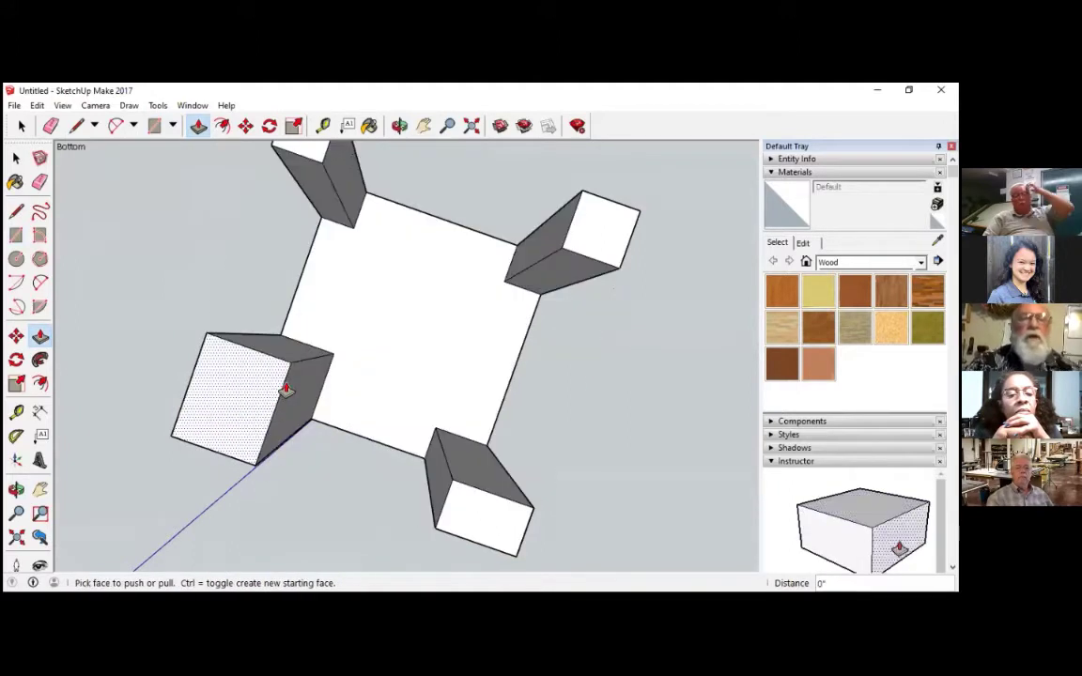
left_click(288, 390)
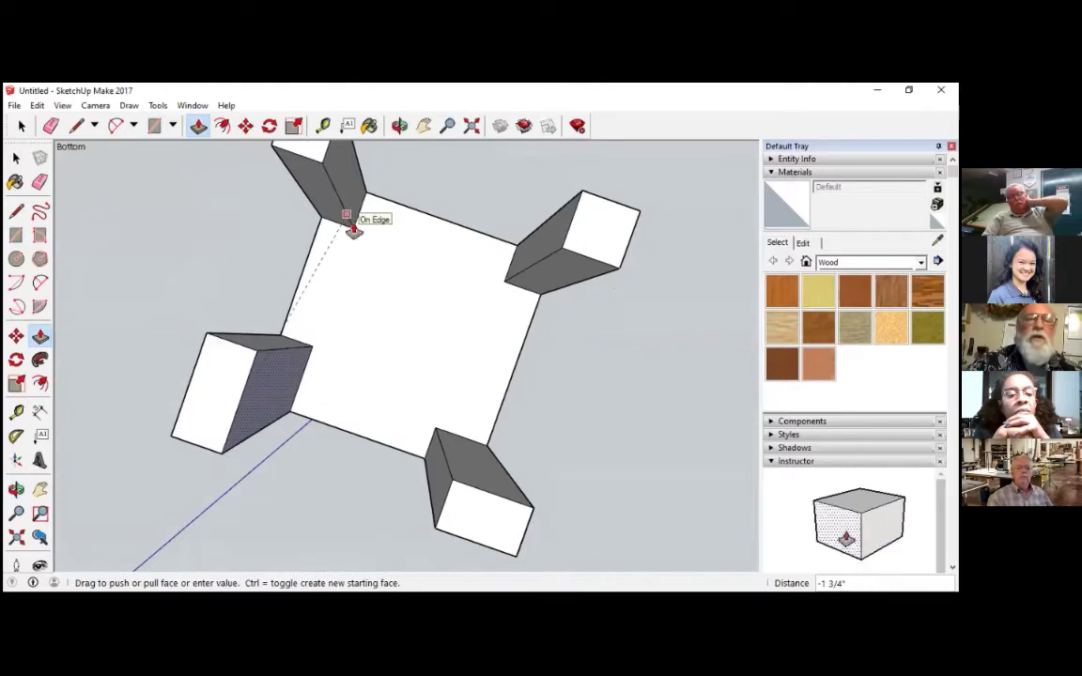
left_click(353, 220)
left_click(267, 343)
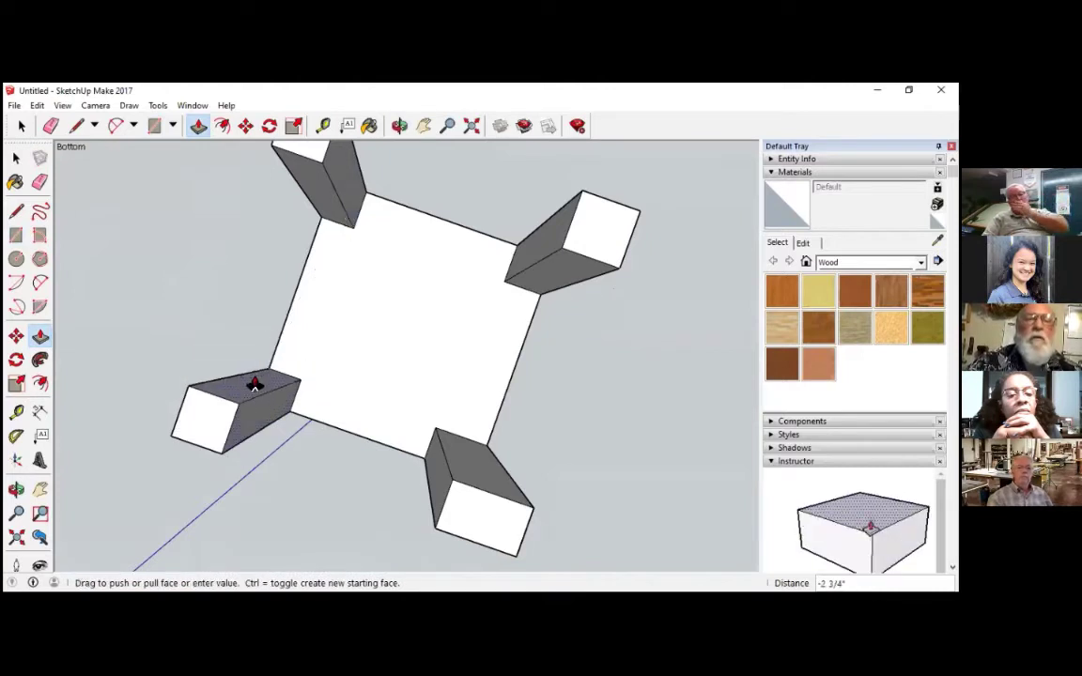
left_click(273, 395)
Step: Push the last rectangular leg's wider inner side in by about 1 1/4" and fine-tune its adjoining inner face
left_click(444, 469)
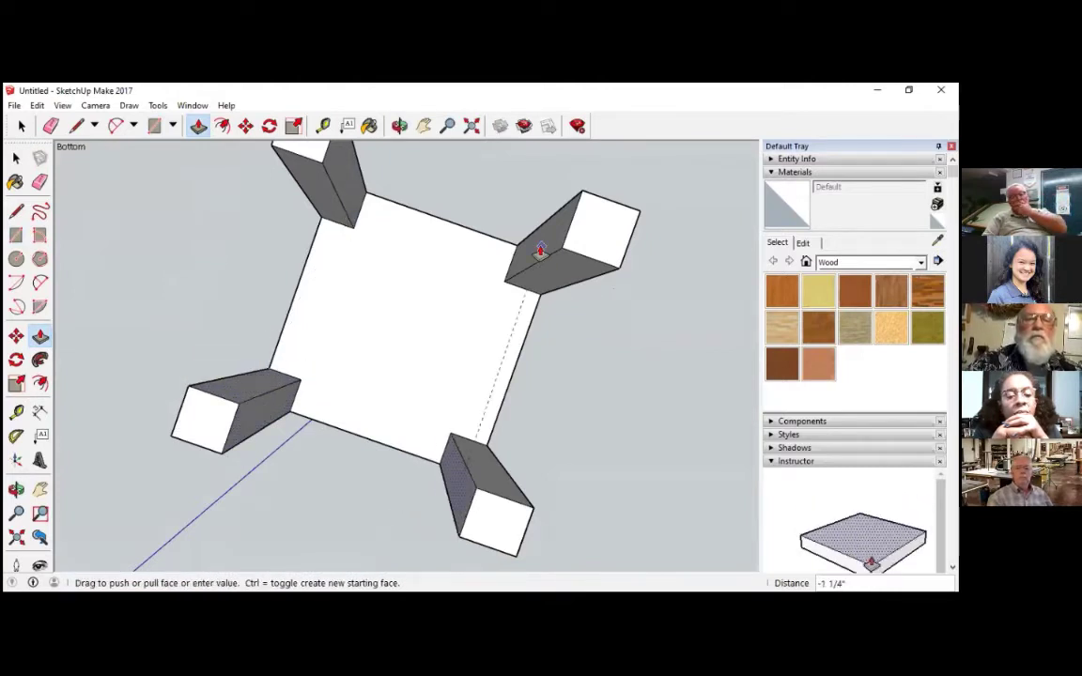
left_click(541, 255)
left_click(488, 482)
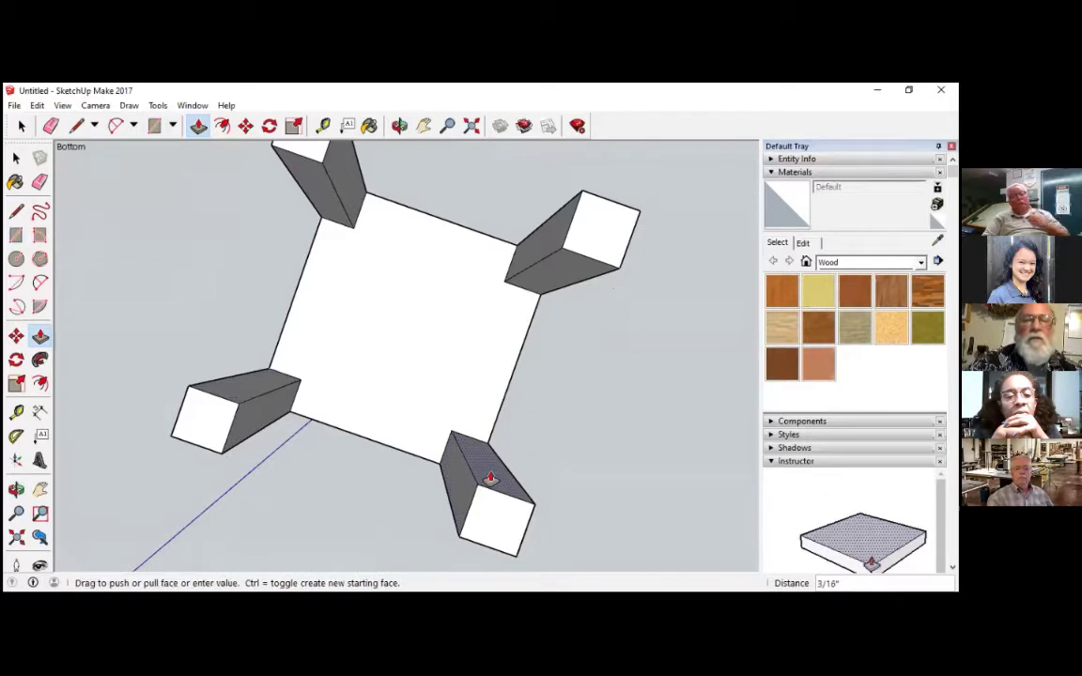
left_click(491, 479)
left_click(460, 453)
Step: Draw a 2 Point Arc across the backrest's front face between its side edges, with a bulge of about 7"
middle_click_drag(516, 524, 435, 461)
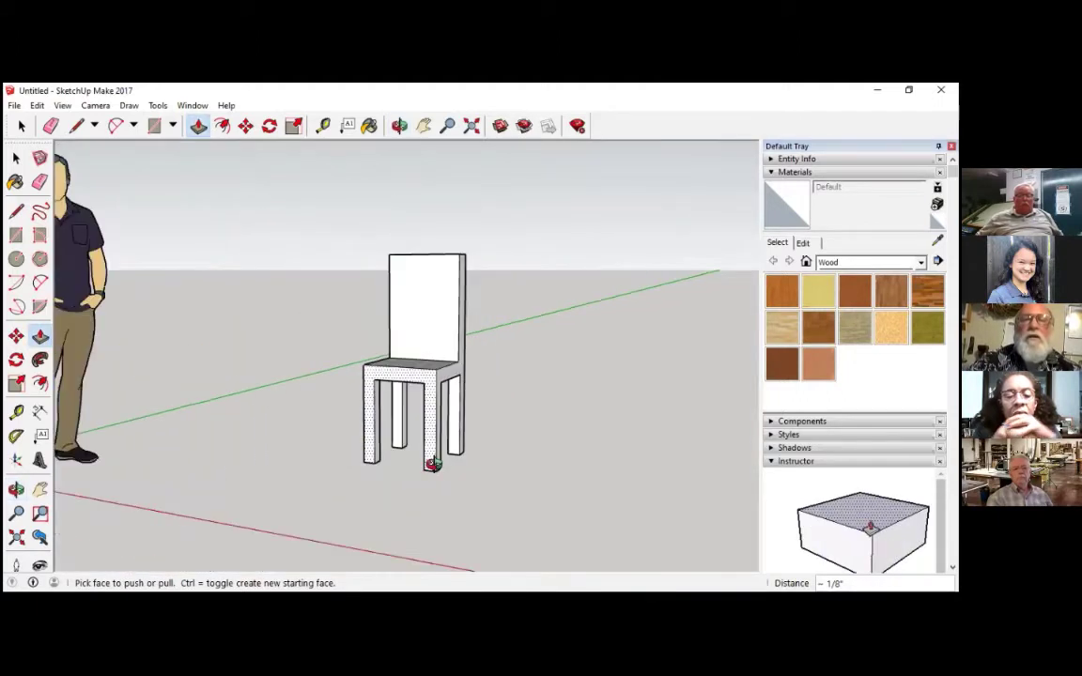
left_click(41, 282)
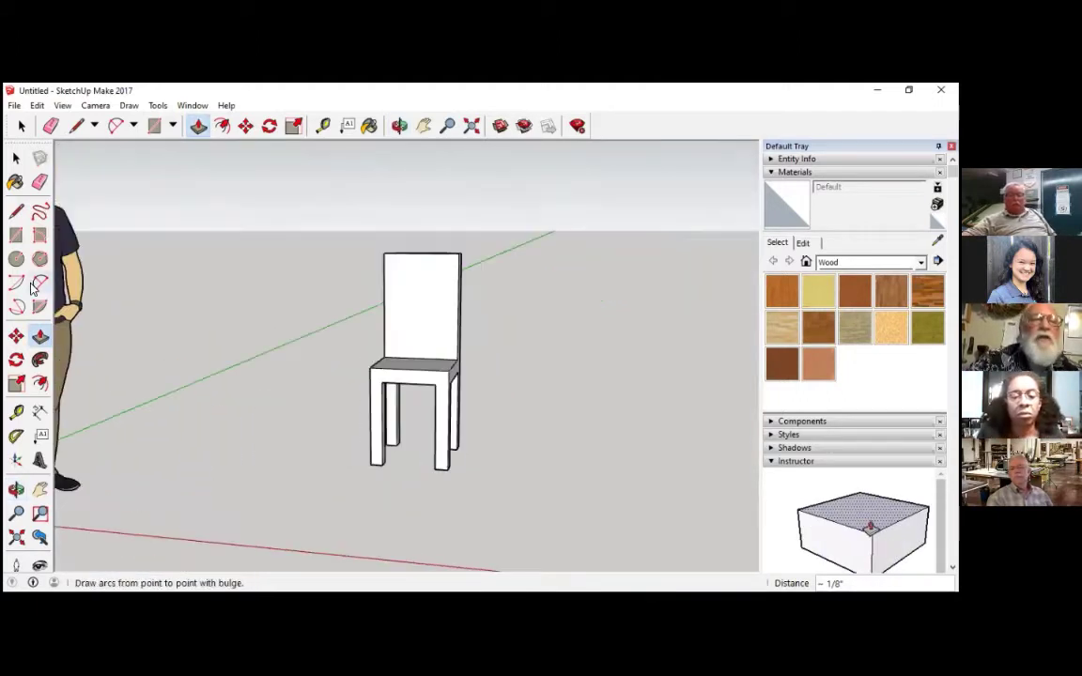
left_click(383, 289)
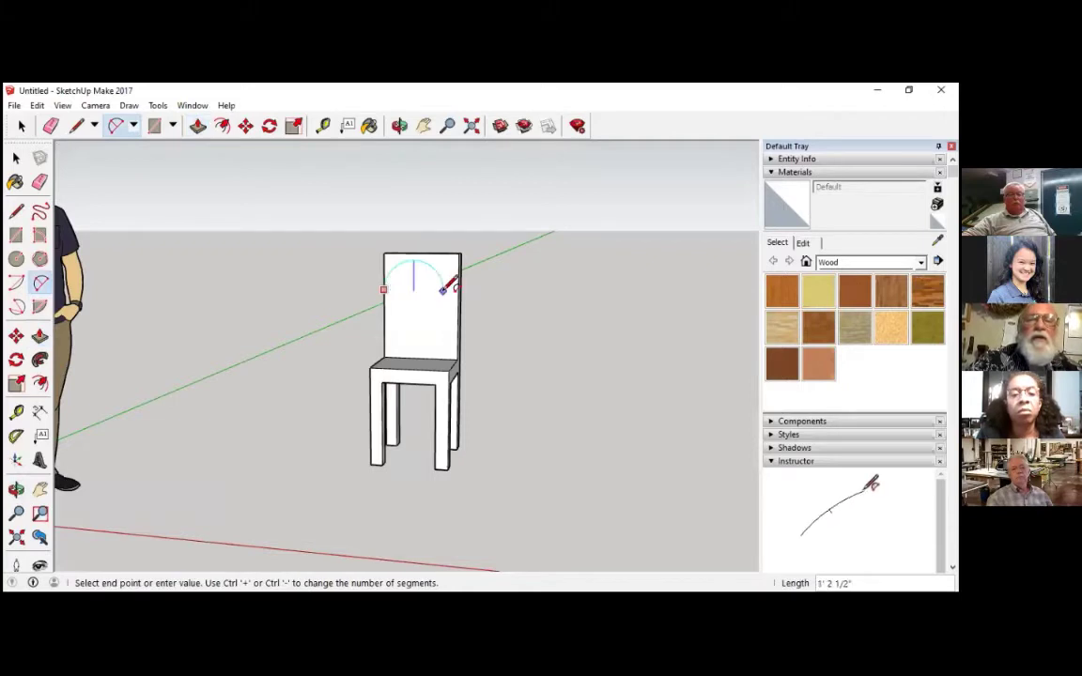
left_click(458, 290)
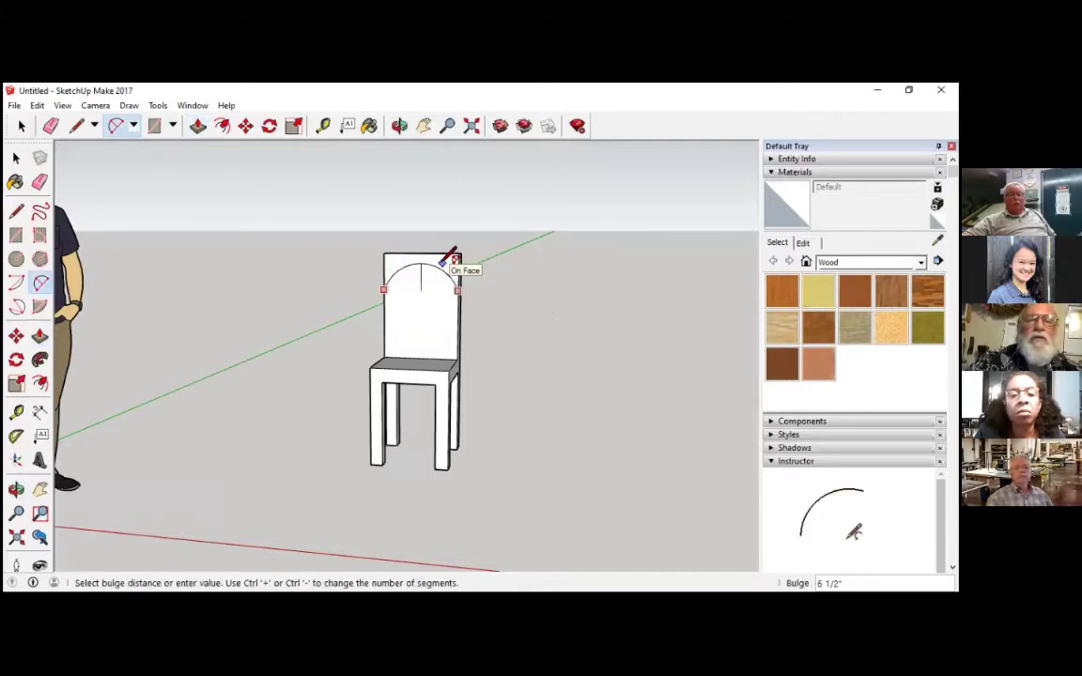
left_click(449, 250)
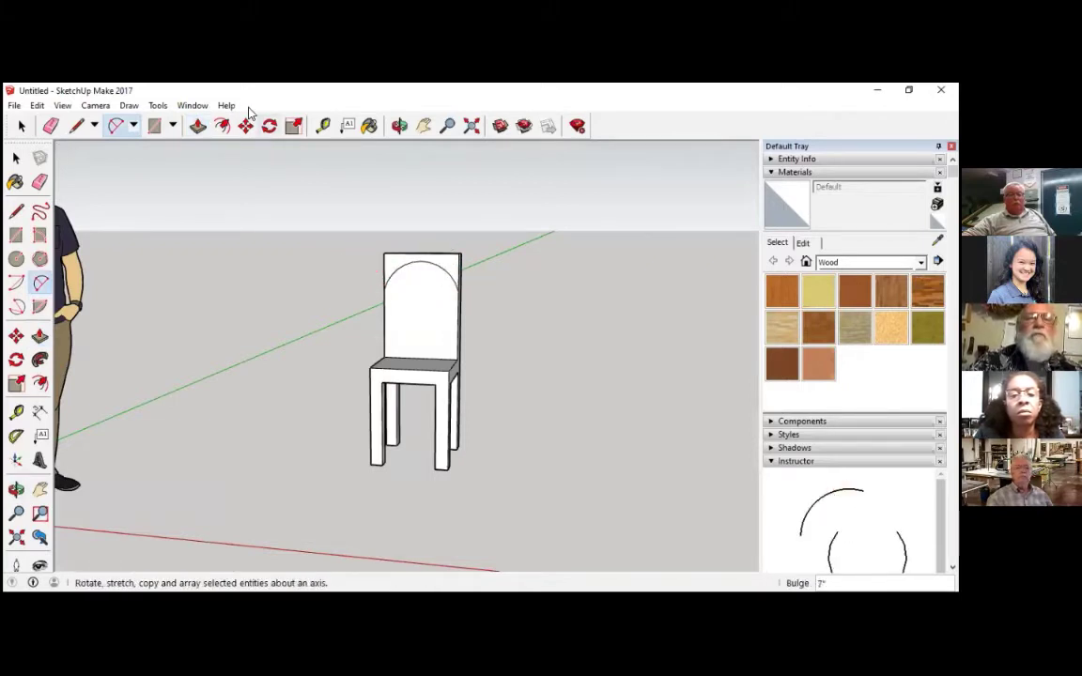
Step: Push the waste area above the arc about 4 1/4" through the backrest to round its top
left_click(197, 125)
left_click(450, 264)
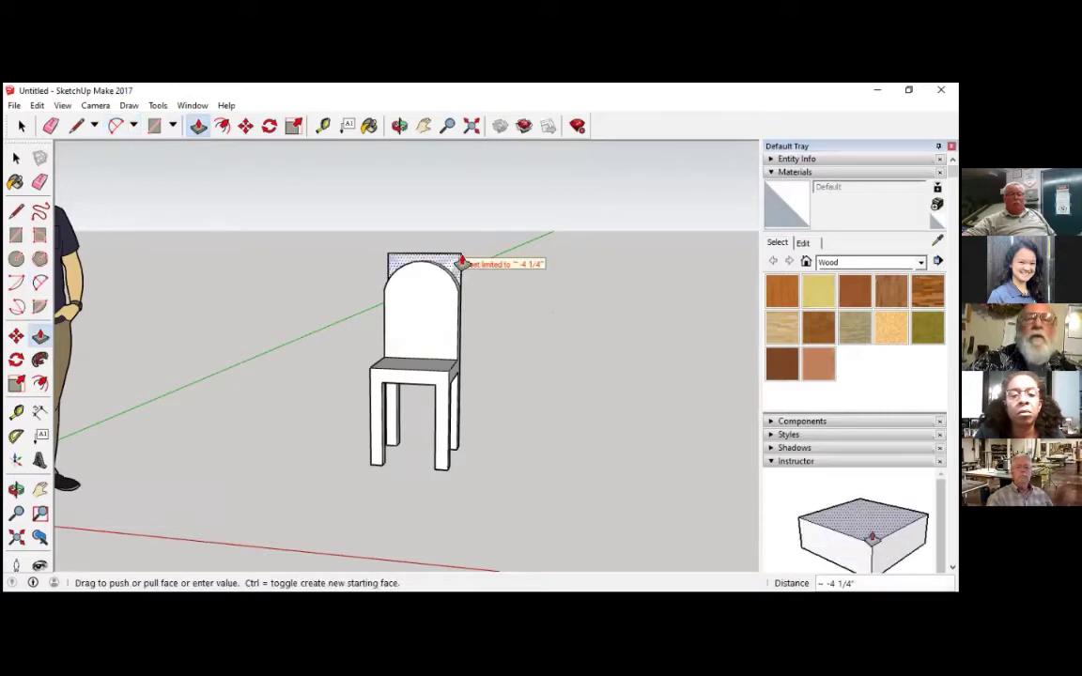
left_click(521, 386)
Step: Thin the backrest by pushing its front face back about 1 1/4"
middle_click_drag(521, 386, 299, 268)
middle_click_drag(357, 331, 341, 341)
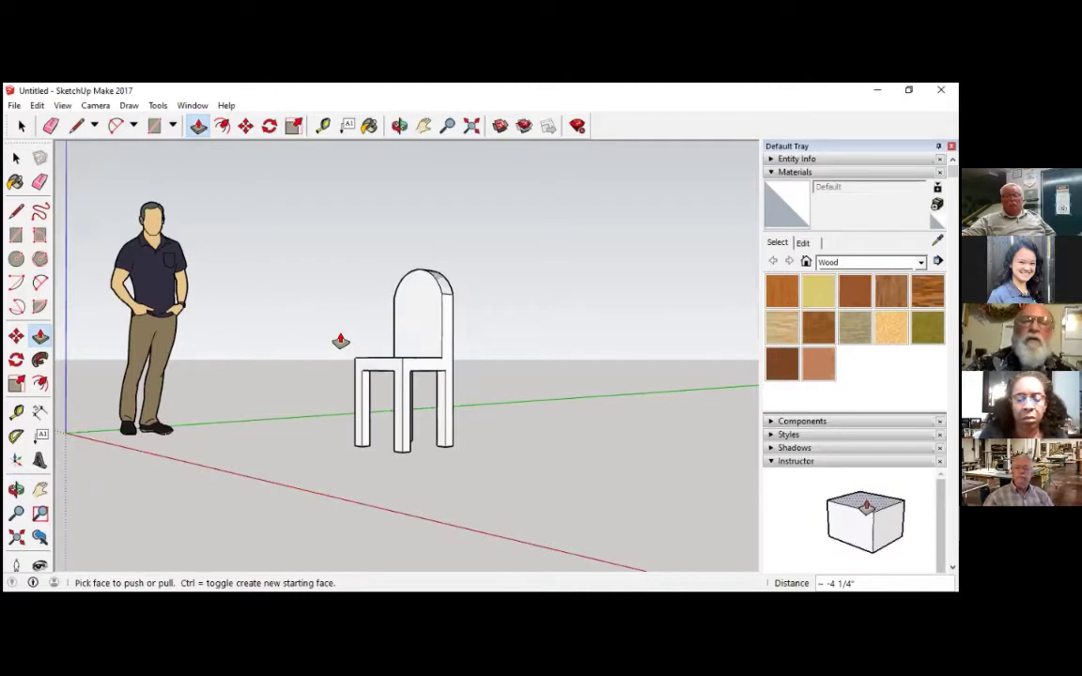
middle_click_drag(372, 349, 403, 357)
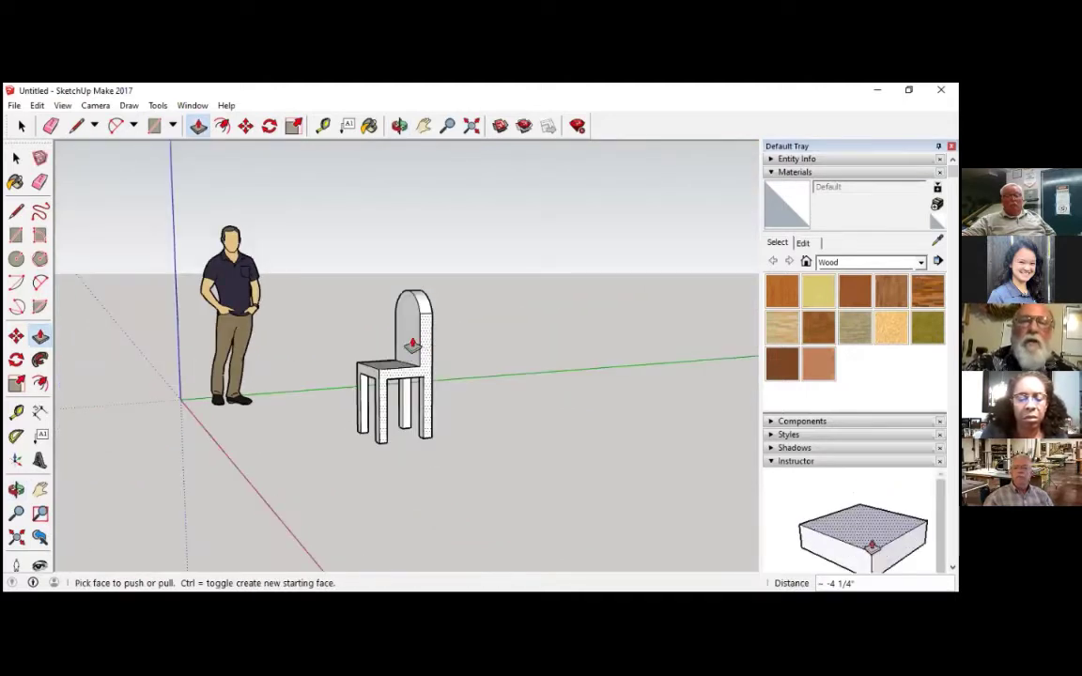
left_click(411, 357)
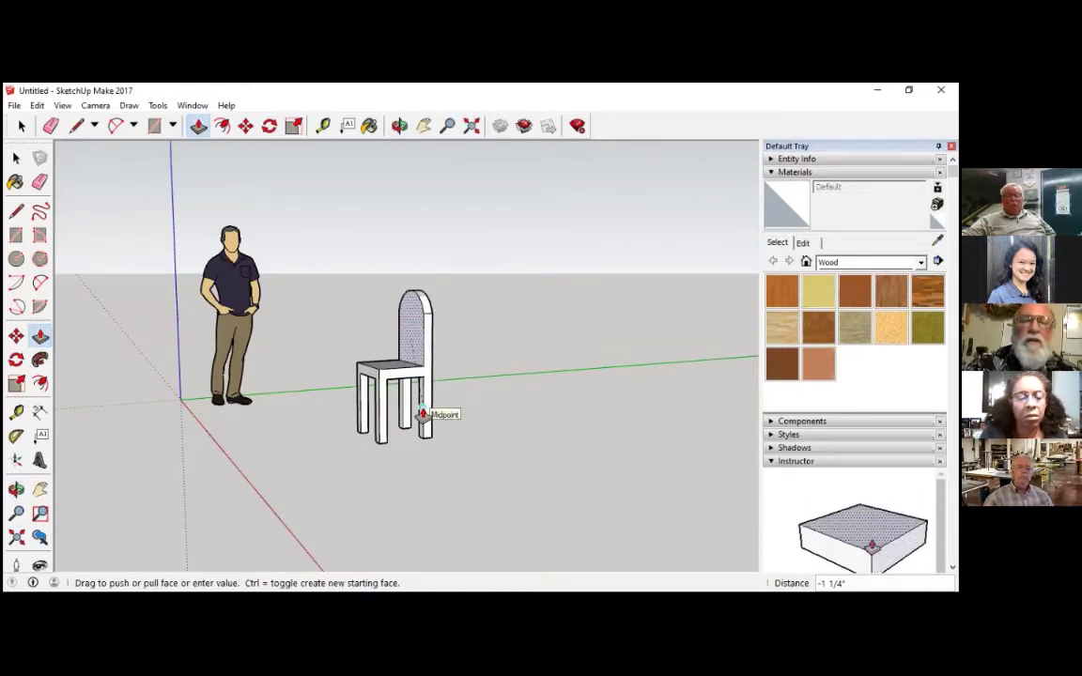
left_click(416, 352)
middle_click_drag(424, 357, 666, 377)
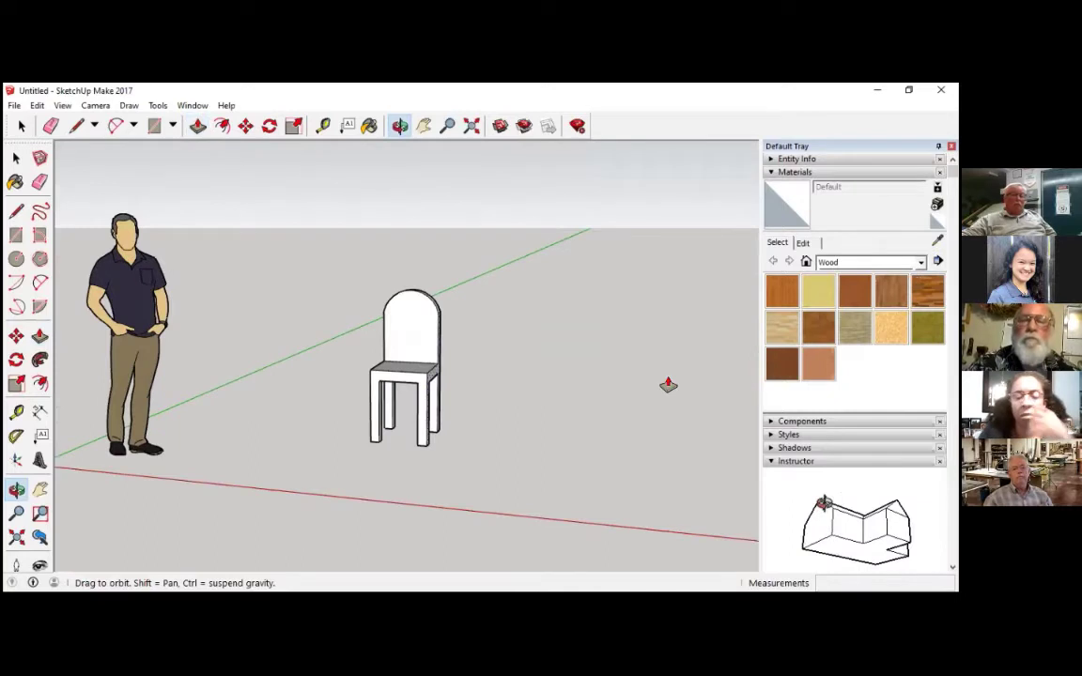
middle_click_drag(593, 383, 584, 379)
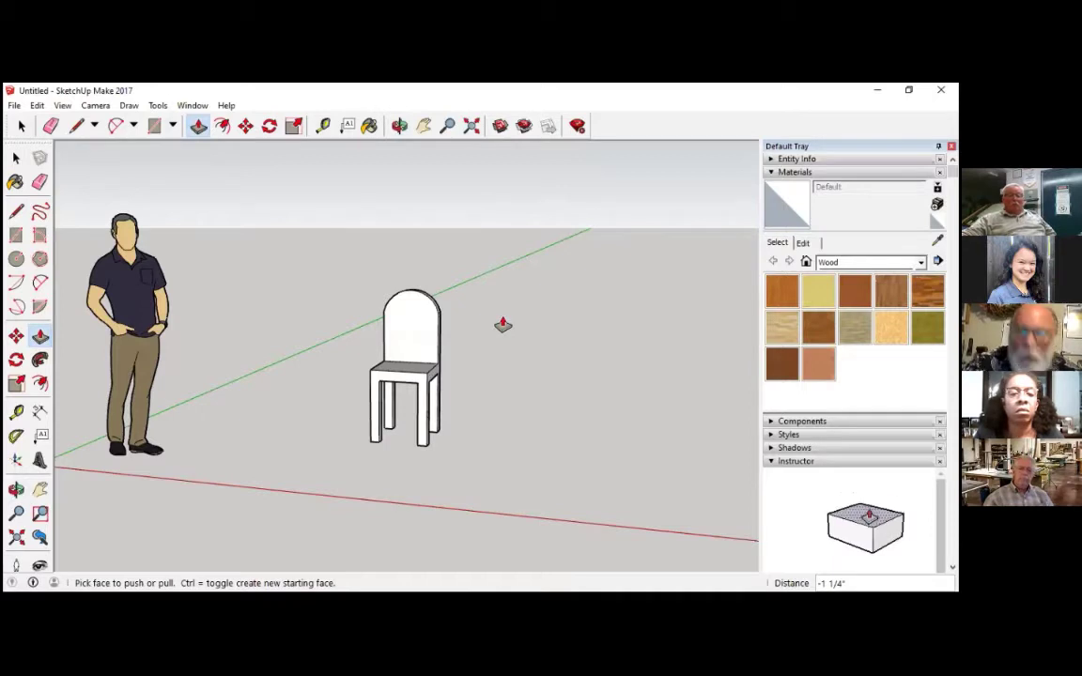
scroll(502, 324, "down", 4)
scroll(567, 367, "up", 6)
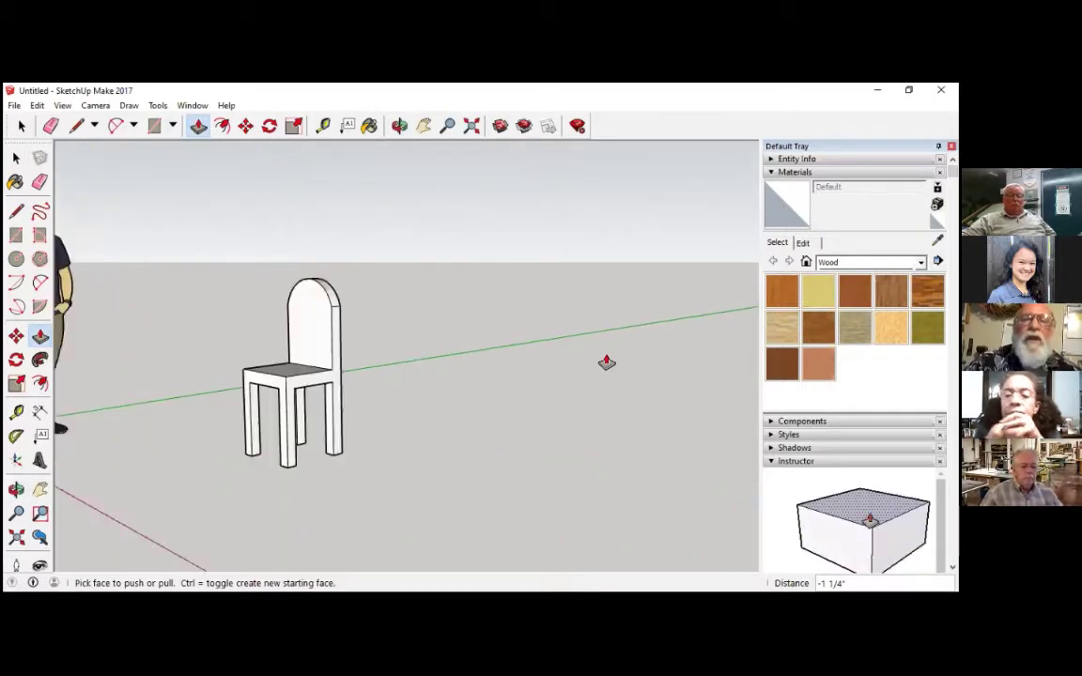
scroll(596, 411, "down", 2)
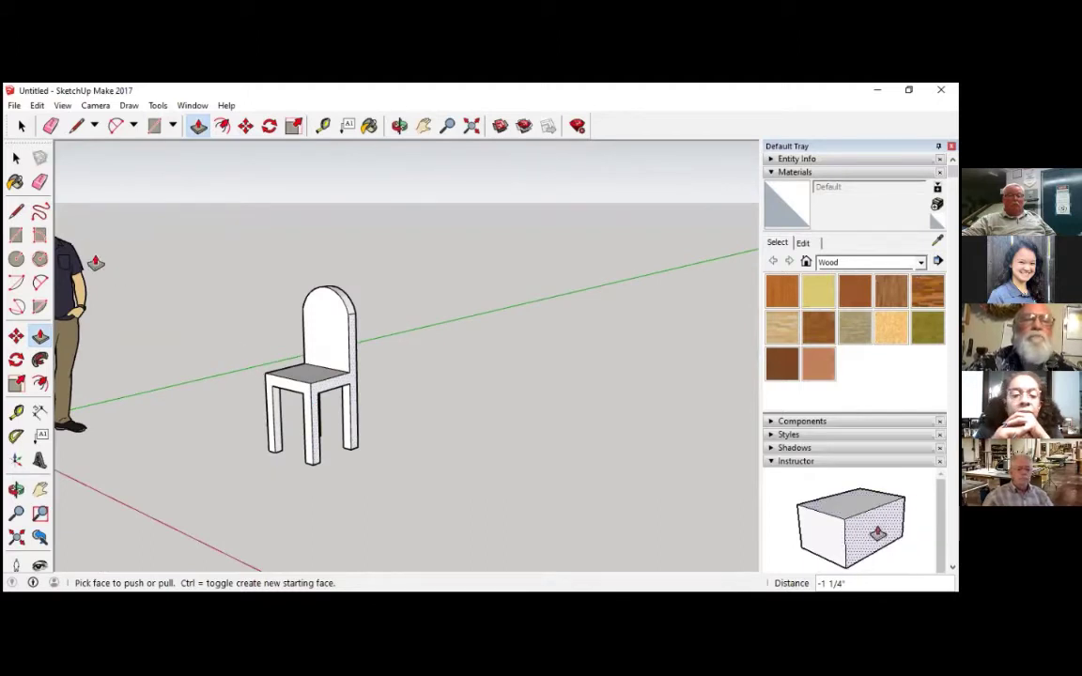
Step: Draw a 1.5' by 1.5' square on the ground beside the finished chair
left_click(16, 235)
scroll(449, 404, "down", 1)
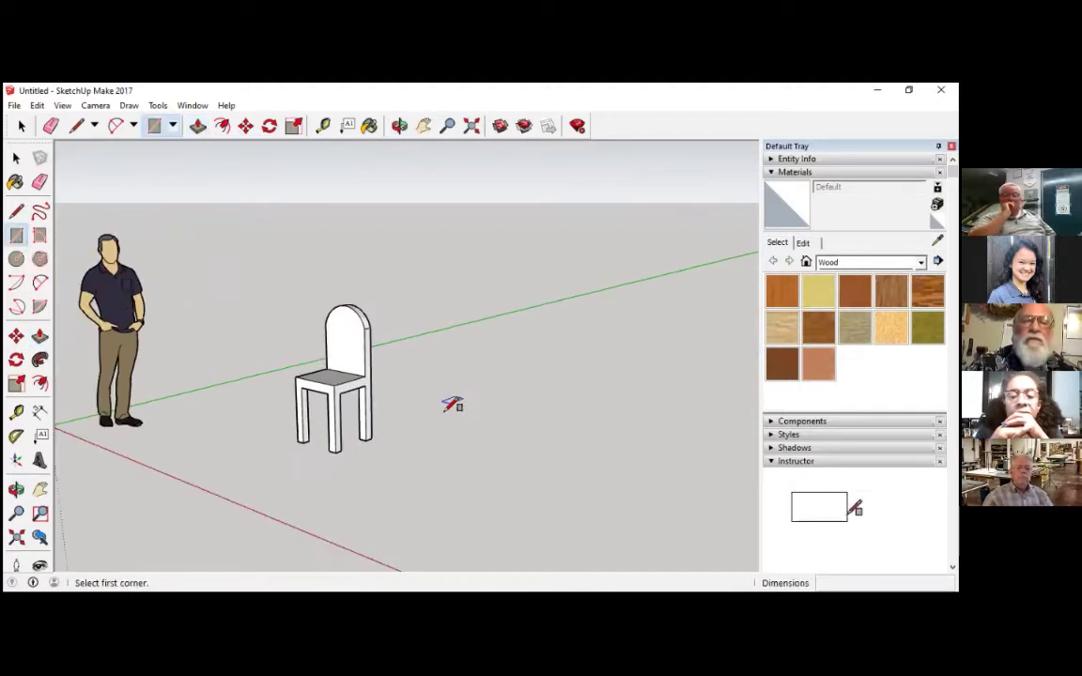
scroll(447, 466, "up", 1)
scroll(387, 443, "up", 1)
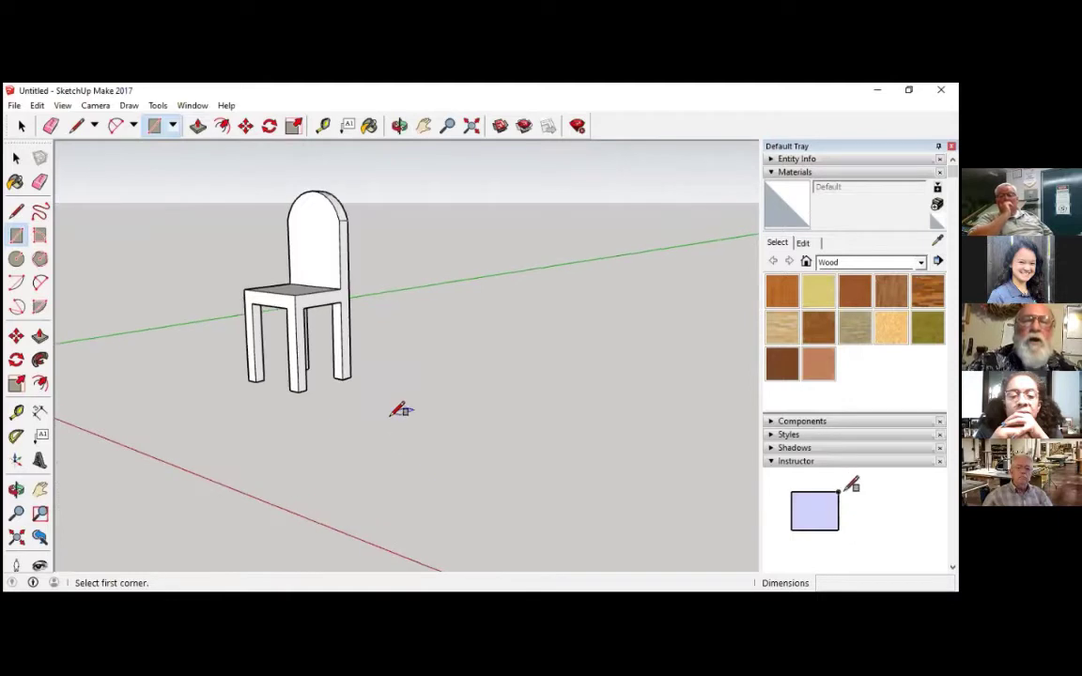
left_click(392, 415)
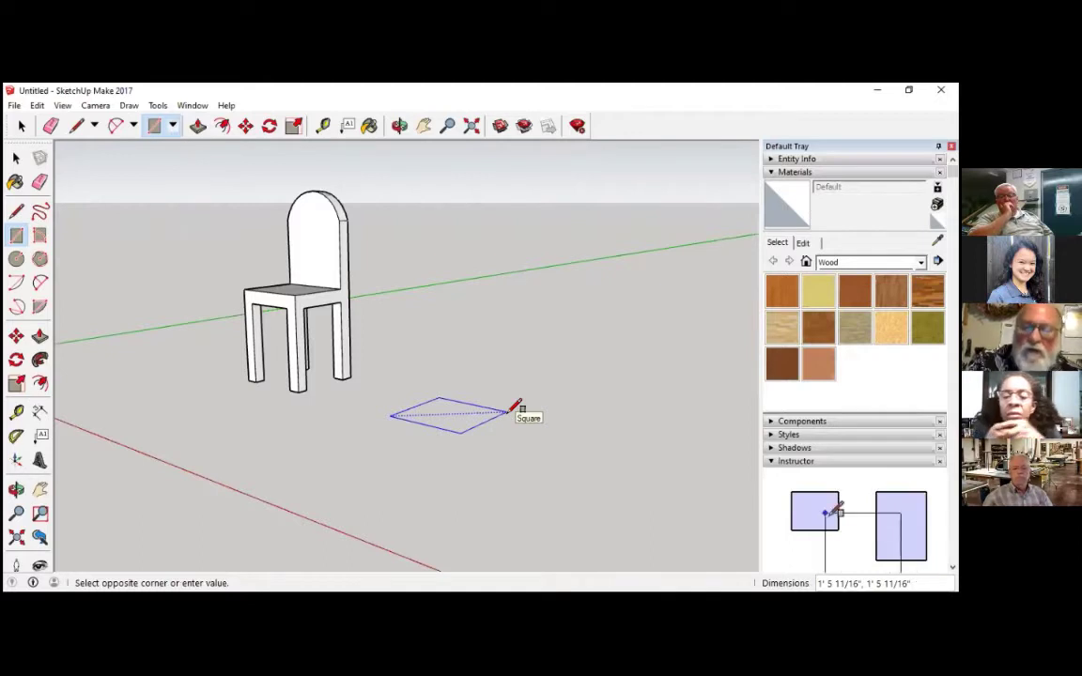
type("1.5'")
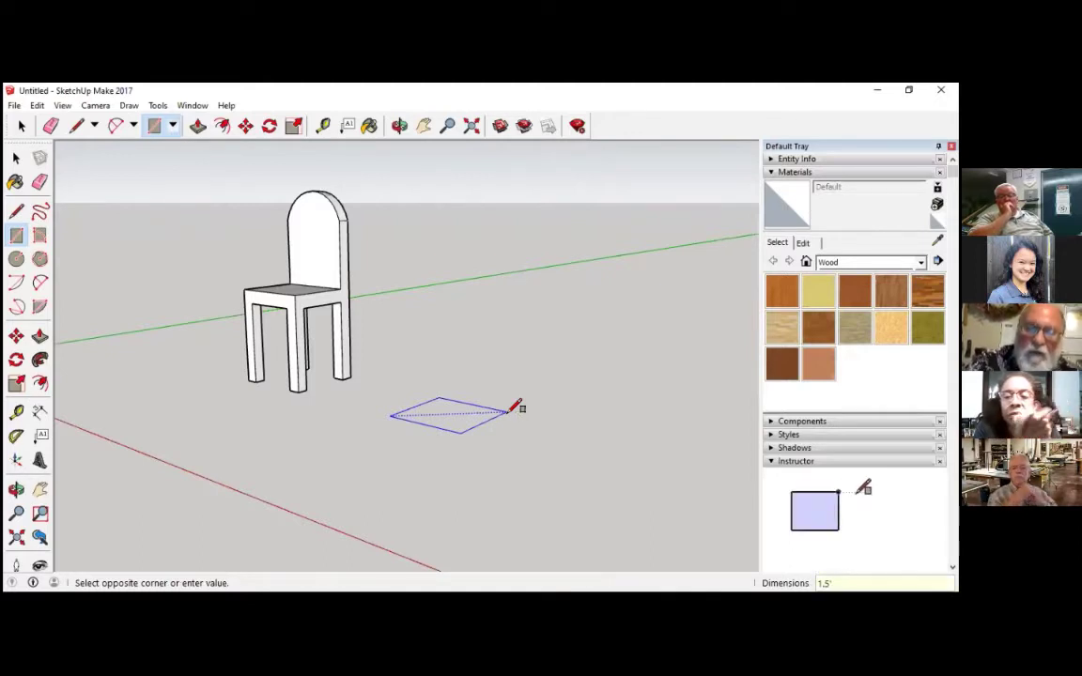
type(",1.5'")
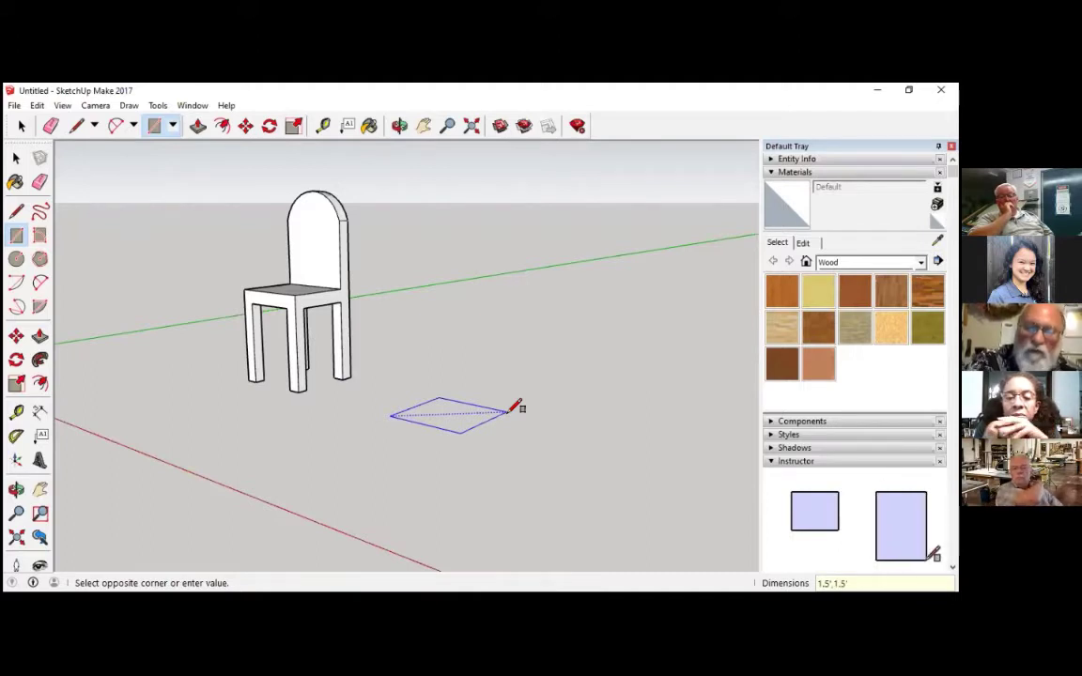
key("Return")
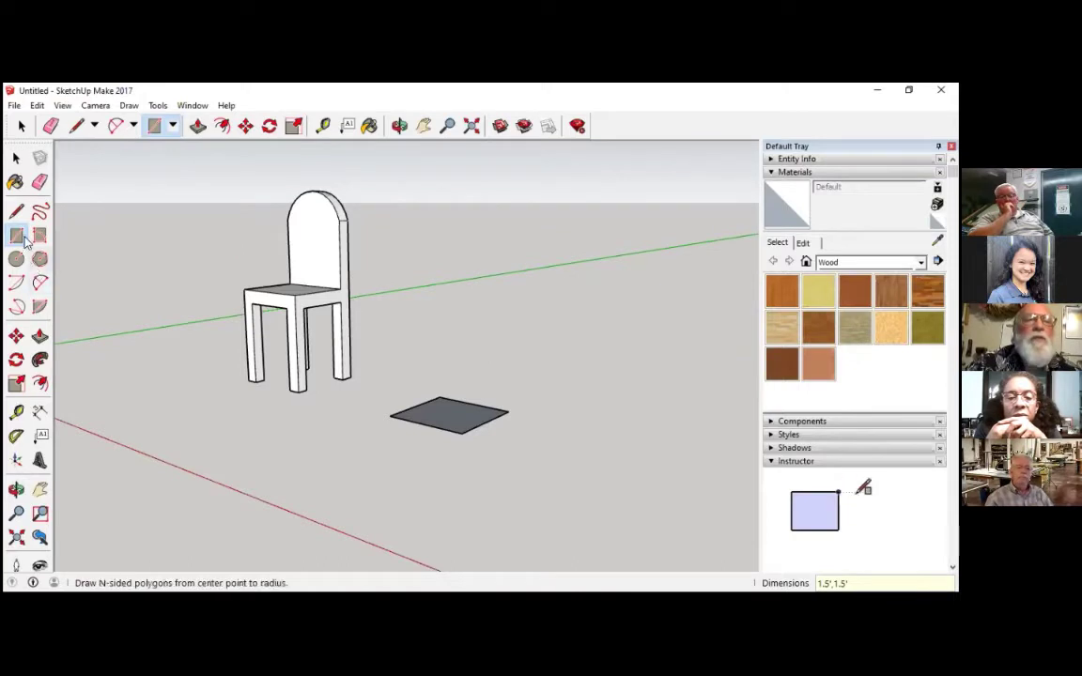
Step: Extrude the new square upward by 2" into a seat slab
left_click(197, 126)
left_click(447, 415)
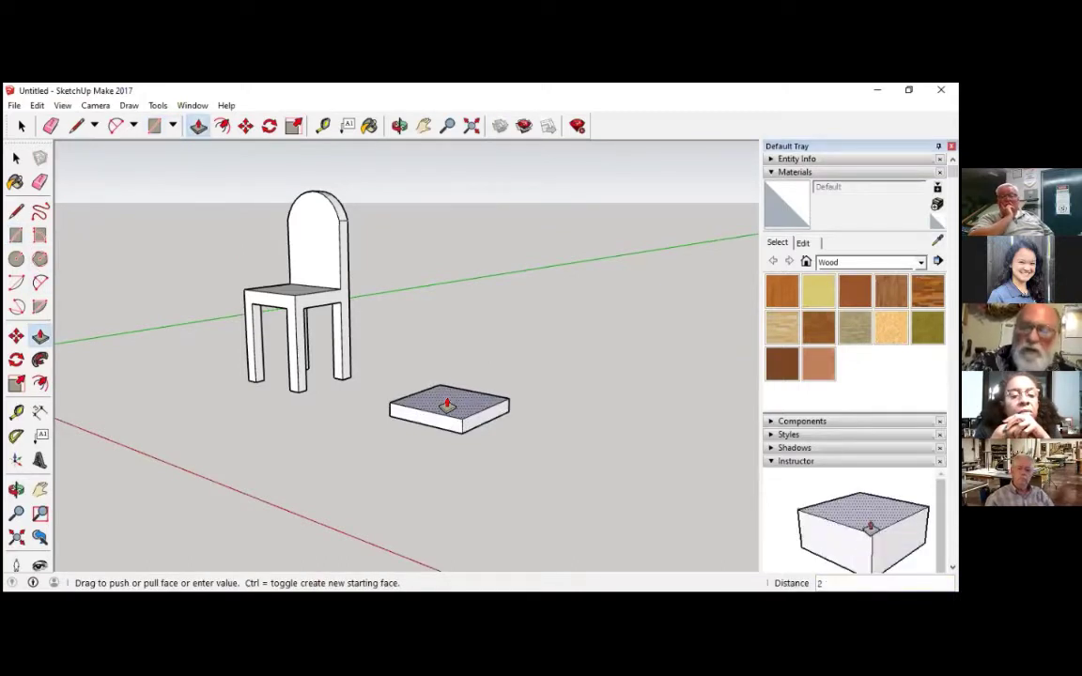
type("2")
key("Return")
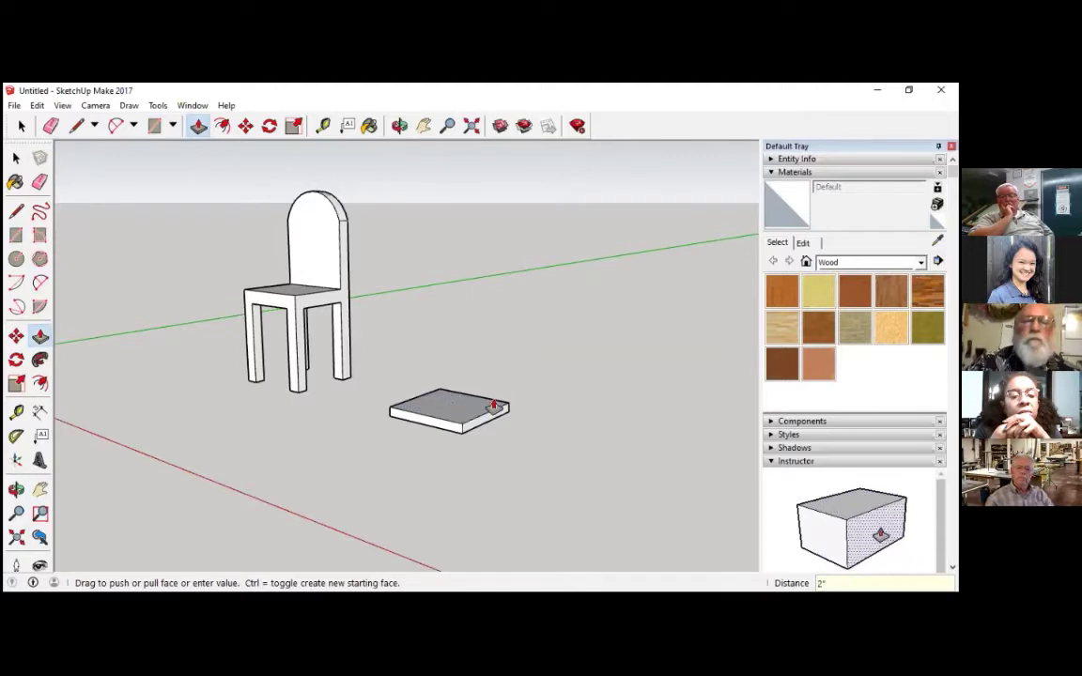
Step: Draw a 1' 6" line across the slab's top face, parallel and close to its back edge, marking off a narrow strip
middle_click_drag(456, 406, 481, 479)
scroll(477, 440, "up", 8)
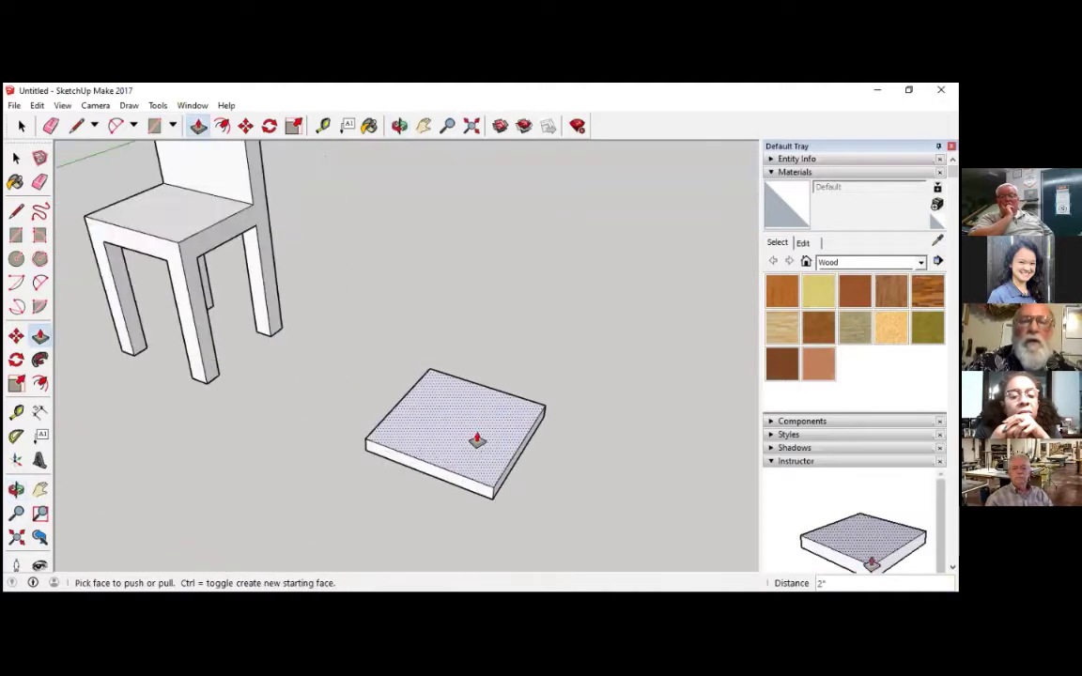
left_click(16, 211)
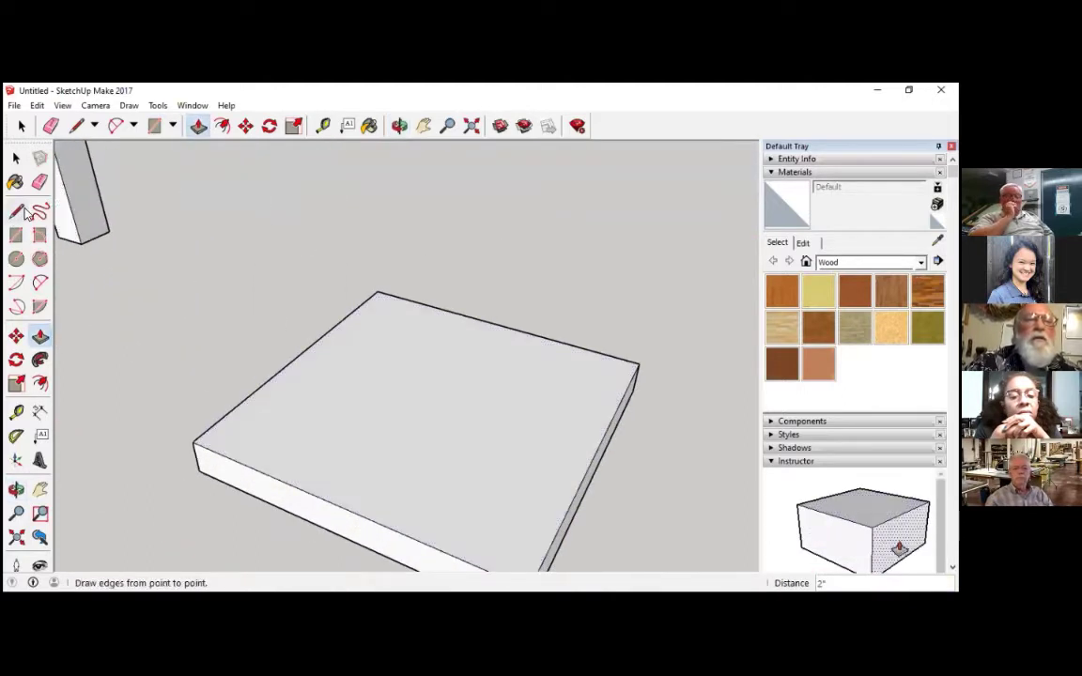
left_click(360, 305)
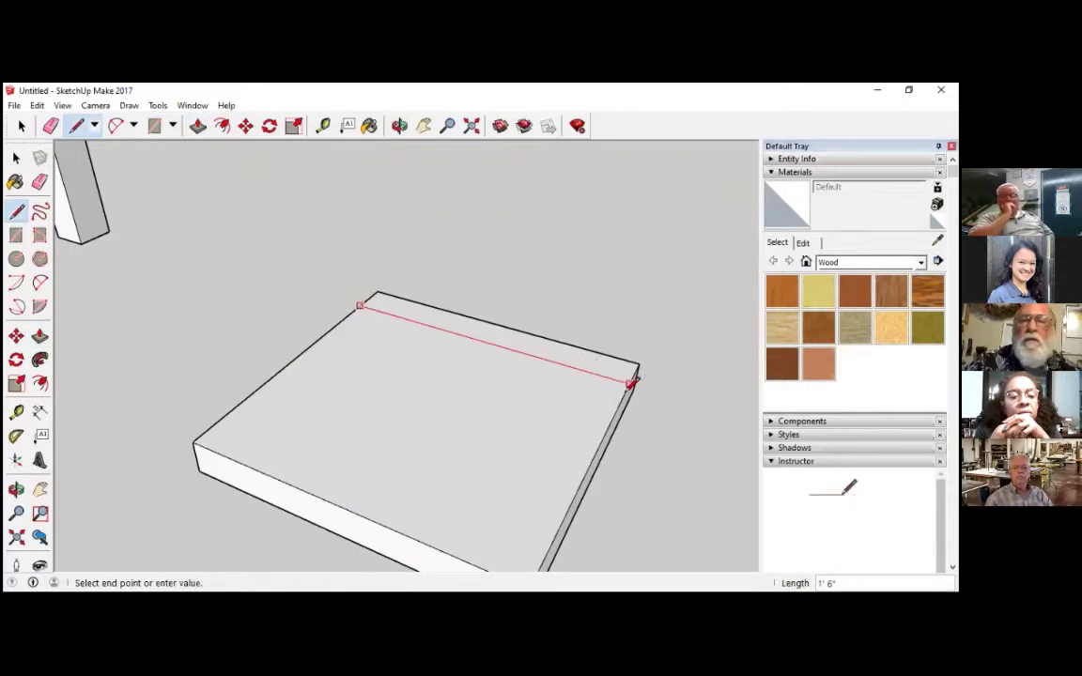
left_click(629, 382)
scroll(452, 270, "down", 4)
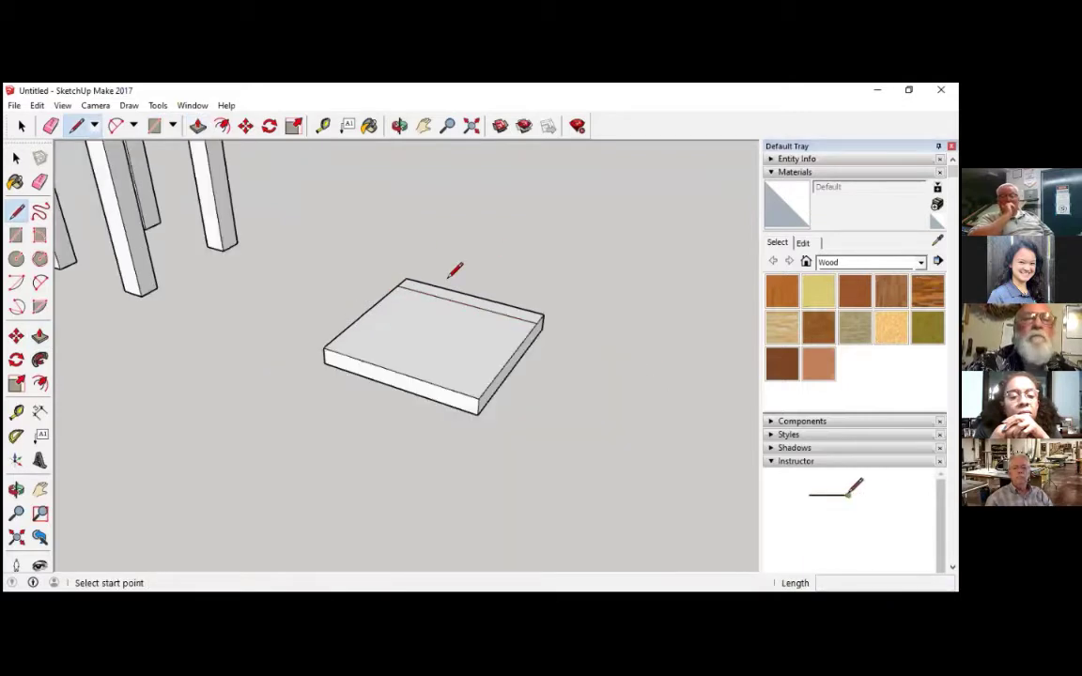
Step: Extrude the narrow strip along the slab's back edge upward by 1.5' into a backrest
left_click(196, 128)
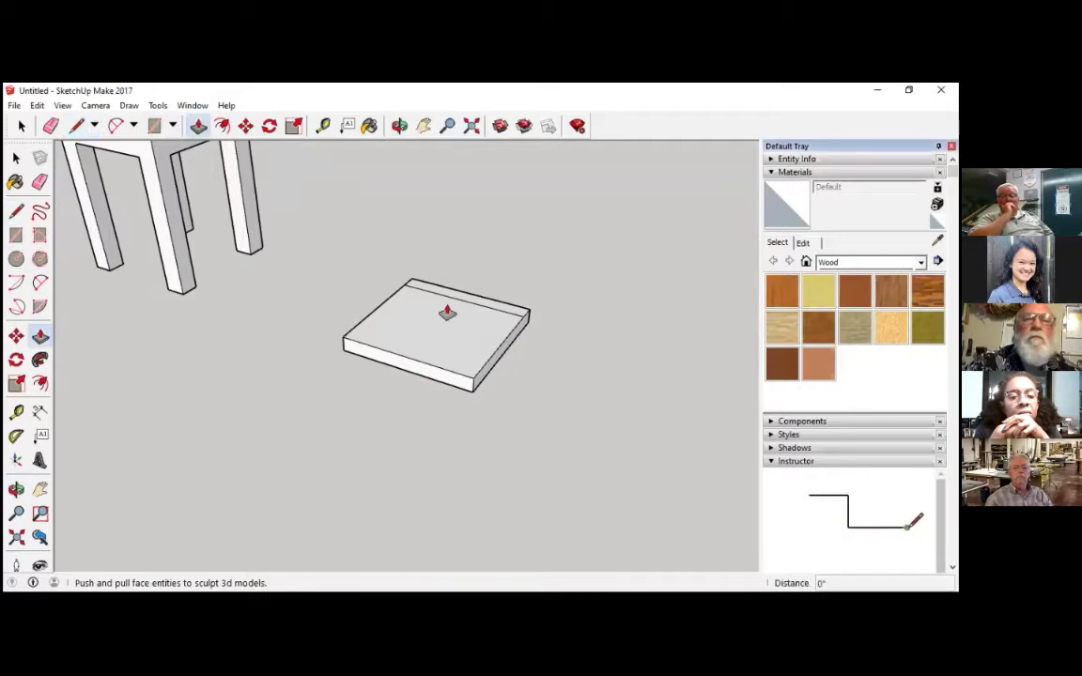
left_click(425, 261)
type("1.5")
key("Return")
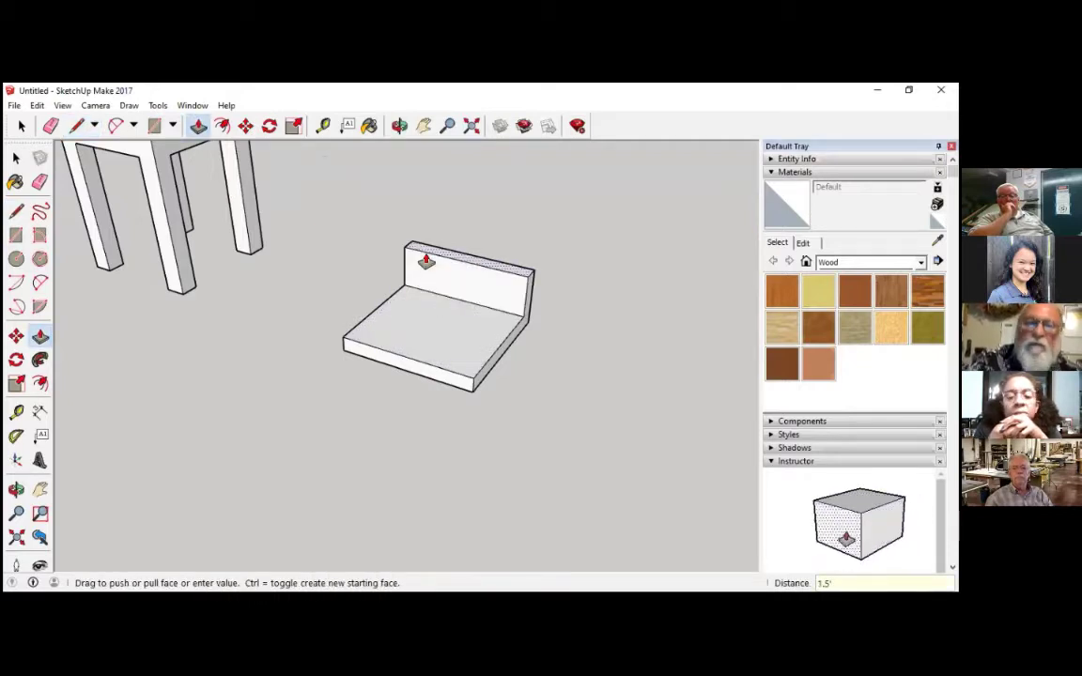
type("1.5'")
key("Return")
Step: Draw an arc across the backrest's front face between its two side edges, with a bulge of about 5 1/2"
left_click(39, 282)
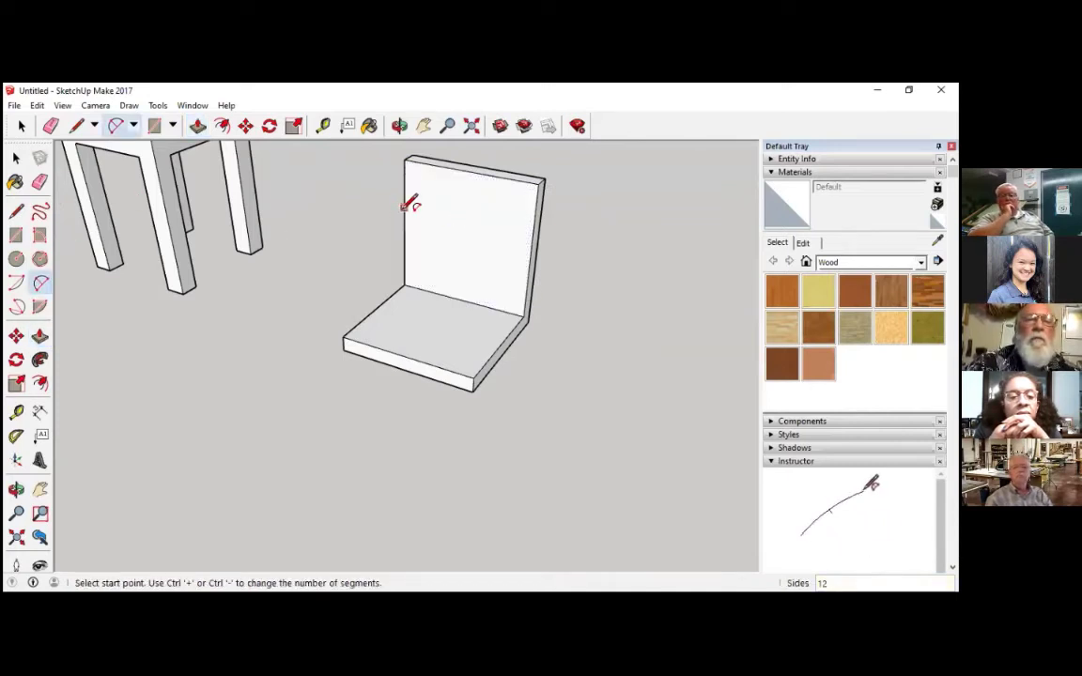
left_click(404, 206)
left_click(532, 235)
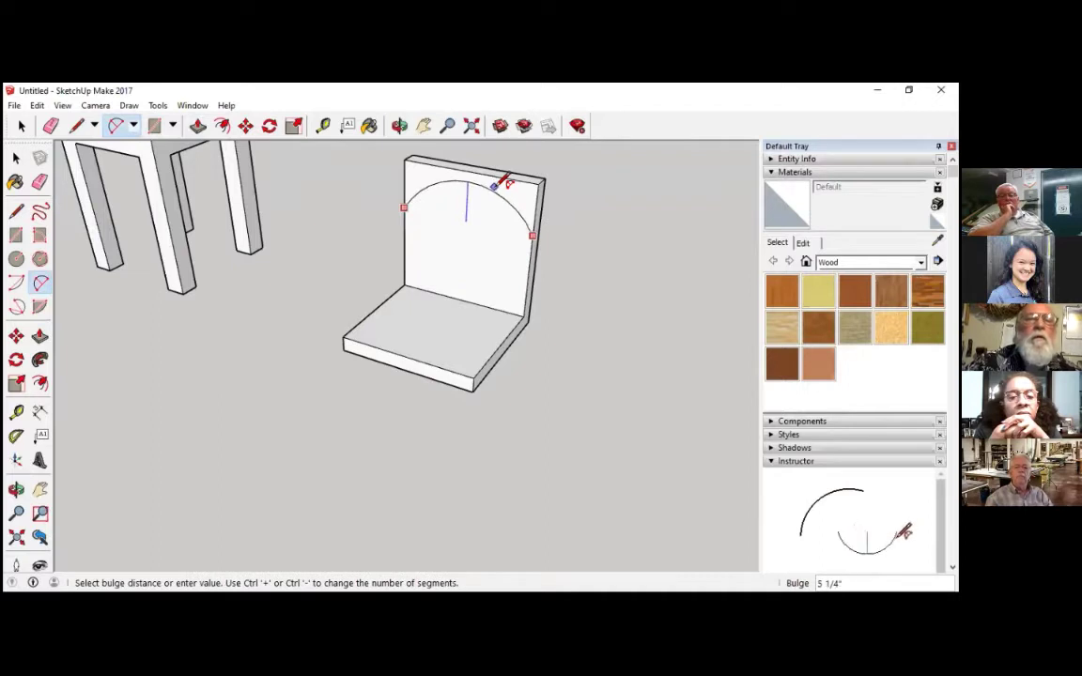
left_click(219, 146)
Step: Push the corner areas above the arc back about 2 1/4" to cut them away and round the backrest's top
left_click(197, 125)
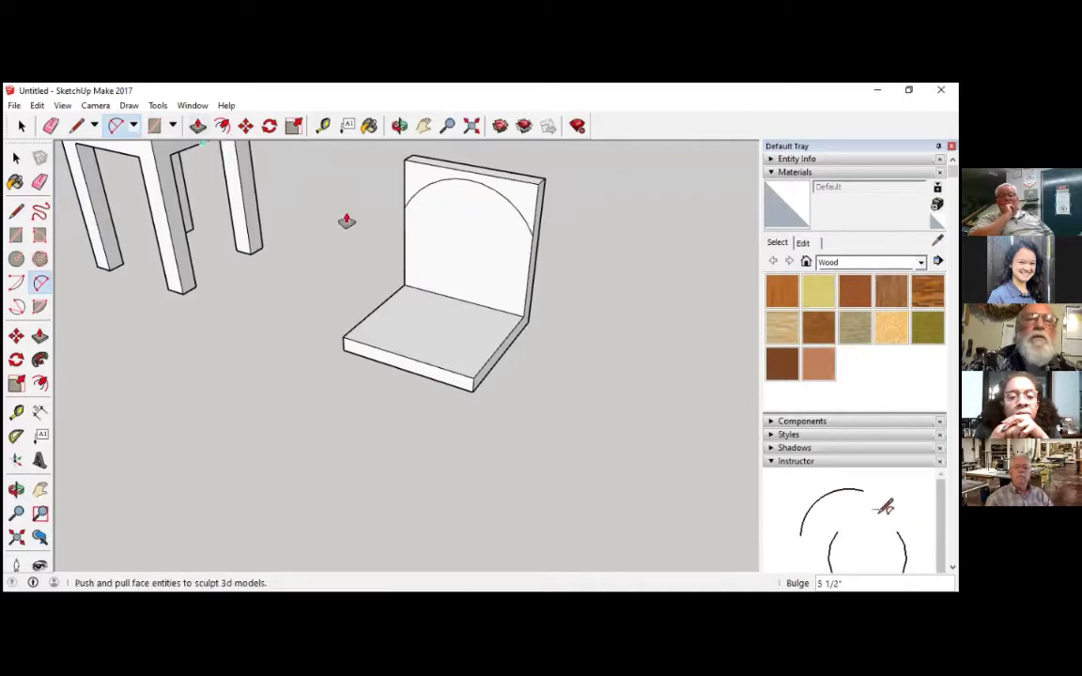
left_click(527, 203)
left_click(570, 266)
Step: Place guides on the seat's underside 2" in from the left side edge and the adjacent front edge
middle_click_drag(510, 415, 337, 401)
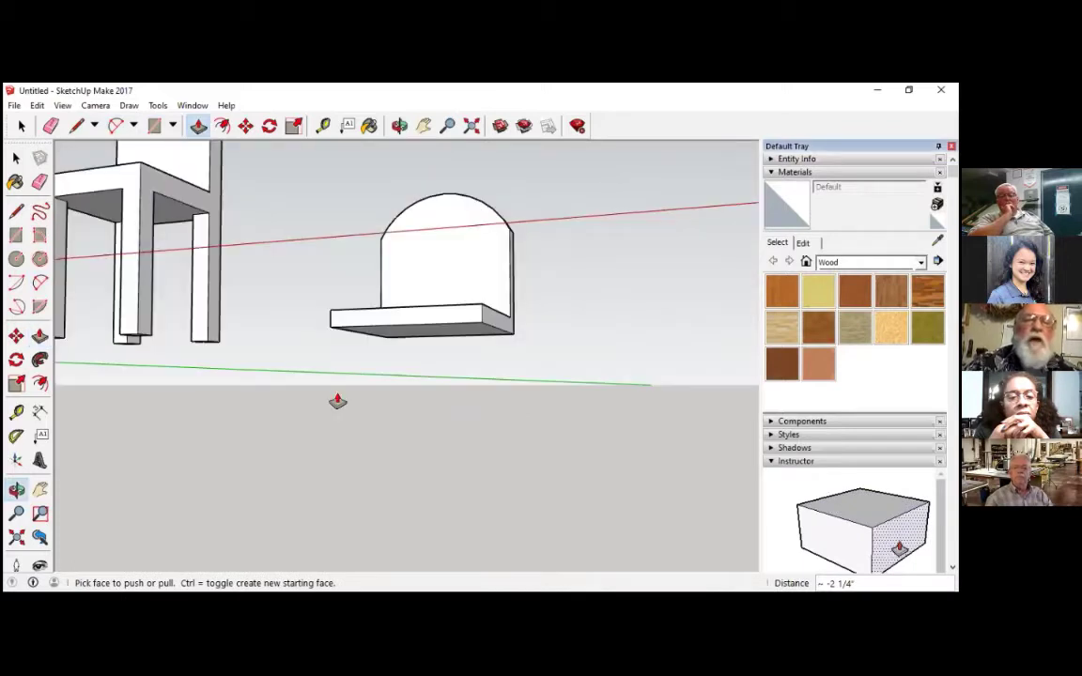
middle_click_drag(437, 149, 532, 150)
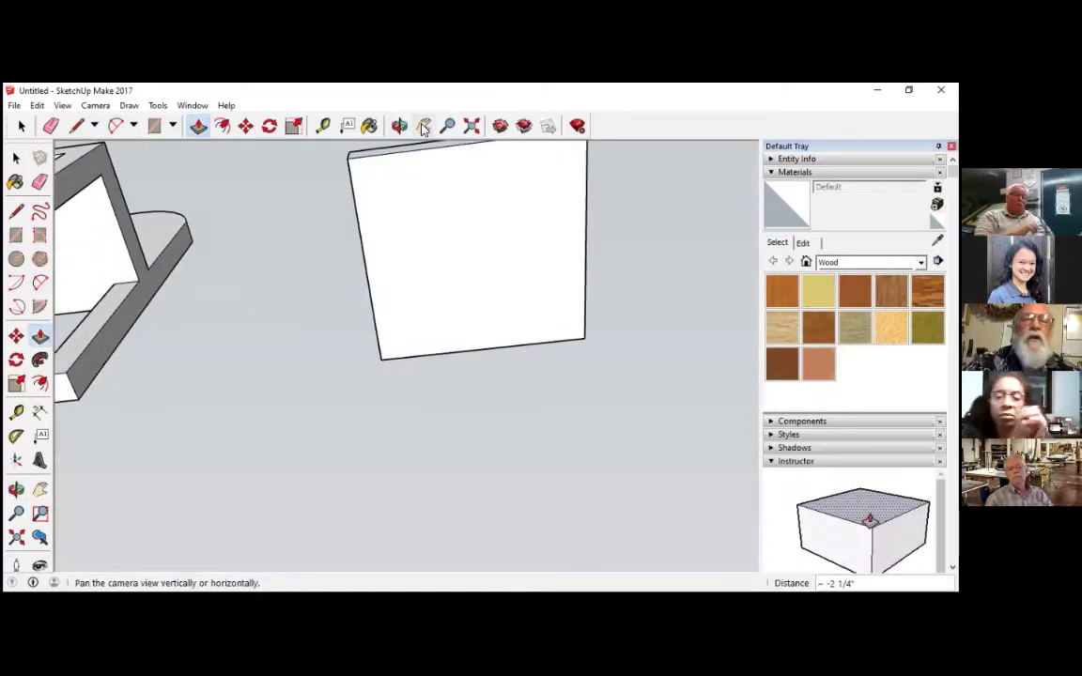
key("h")
left_click_drag(437, 241, 355, 356)
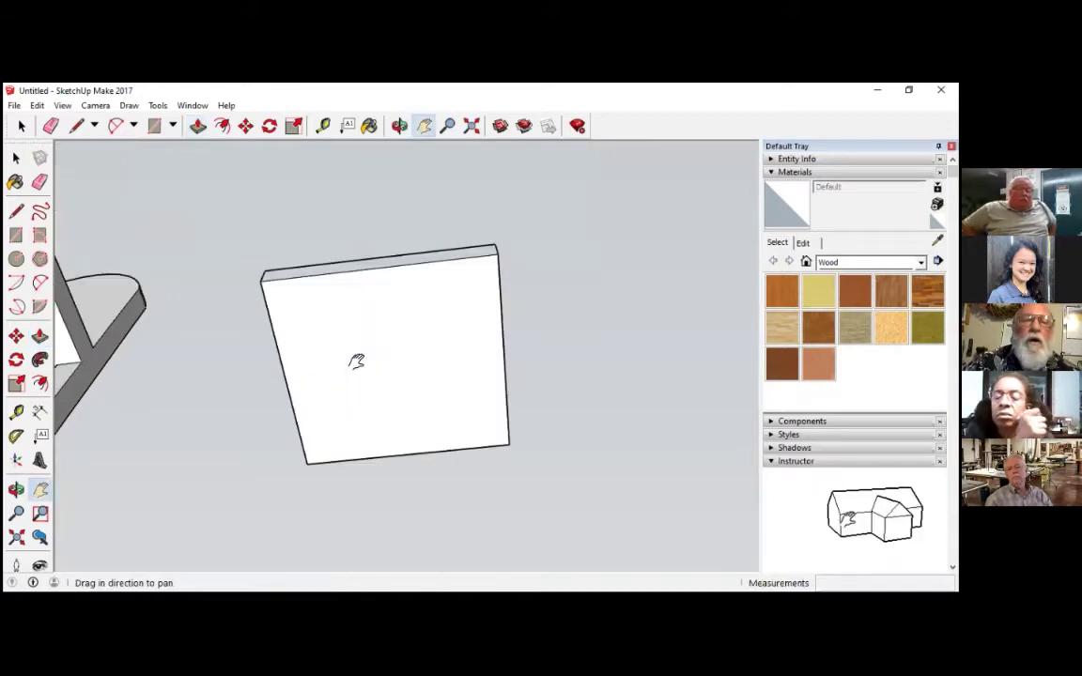
middle_click_drag(480, 376, 483, 314)
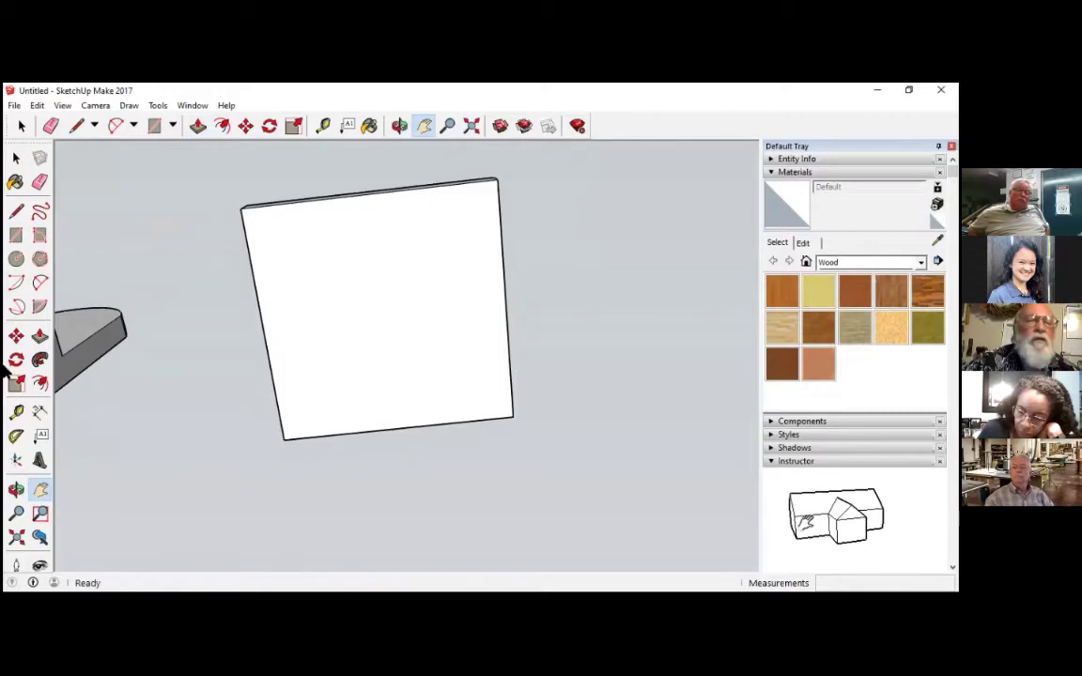
left_click(17, 413)
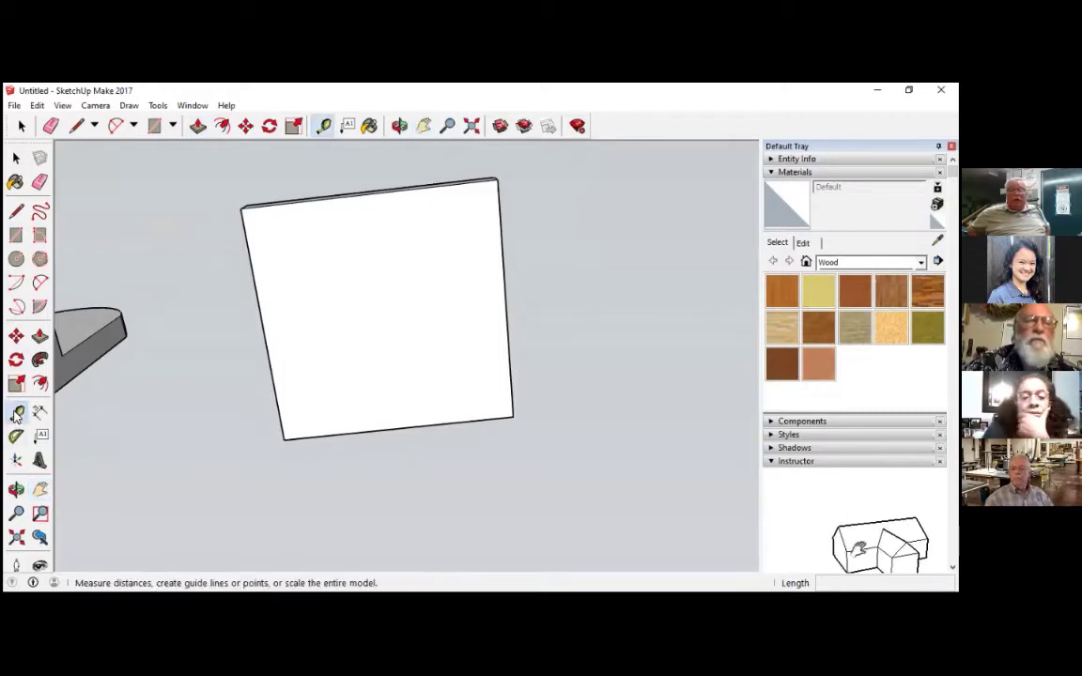
left_click(267, 343)
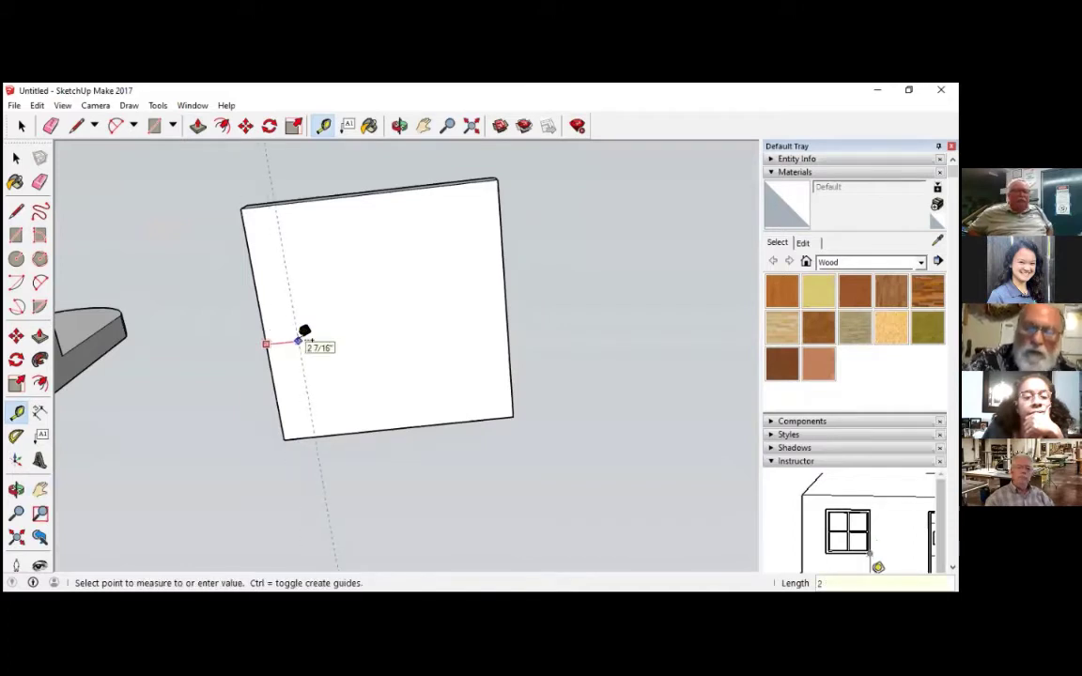
key("Return")
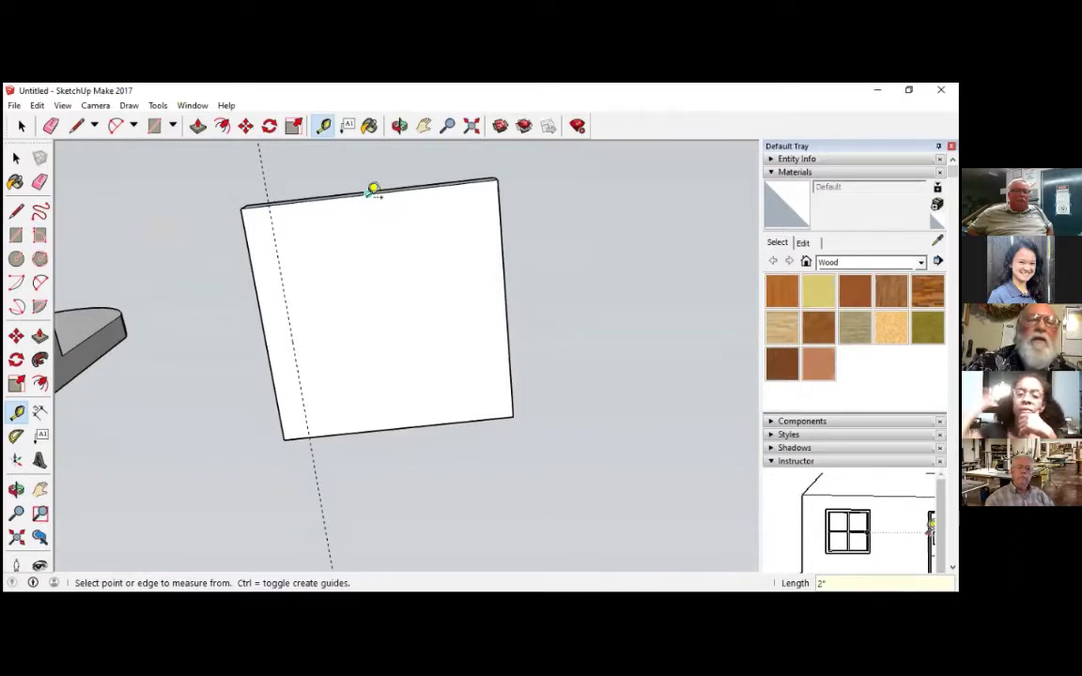
left_click(368, 193)
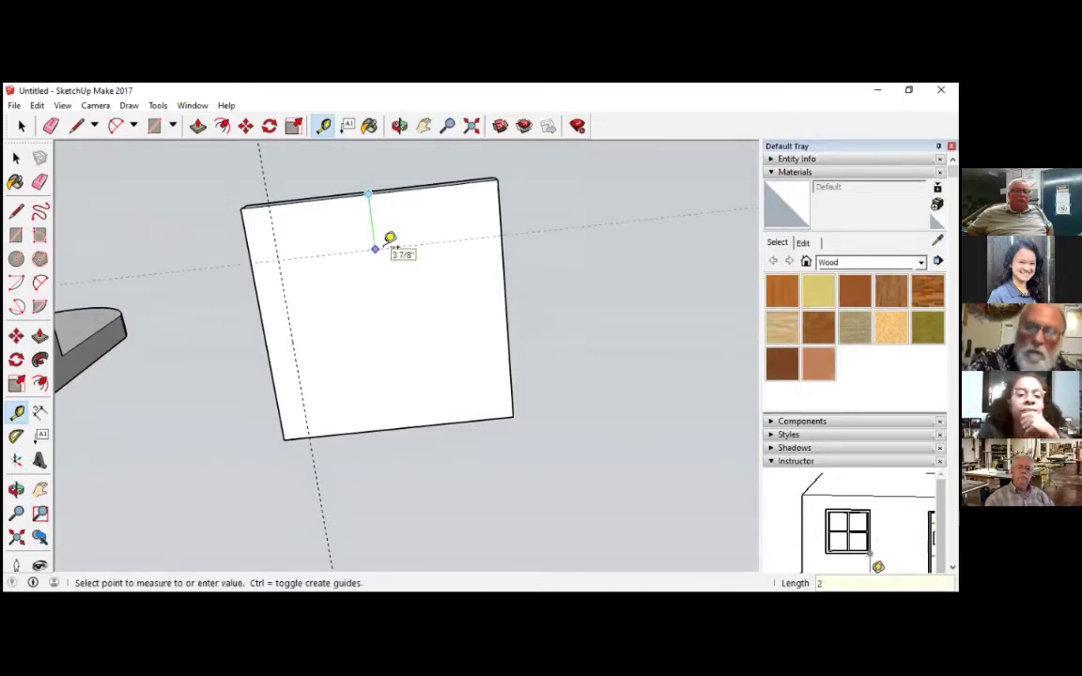
left_click(389, 239)
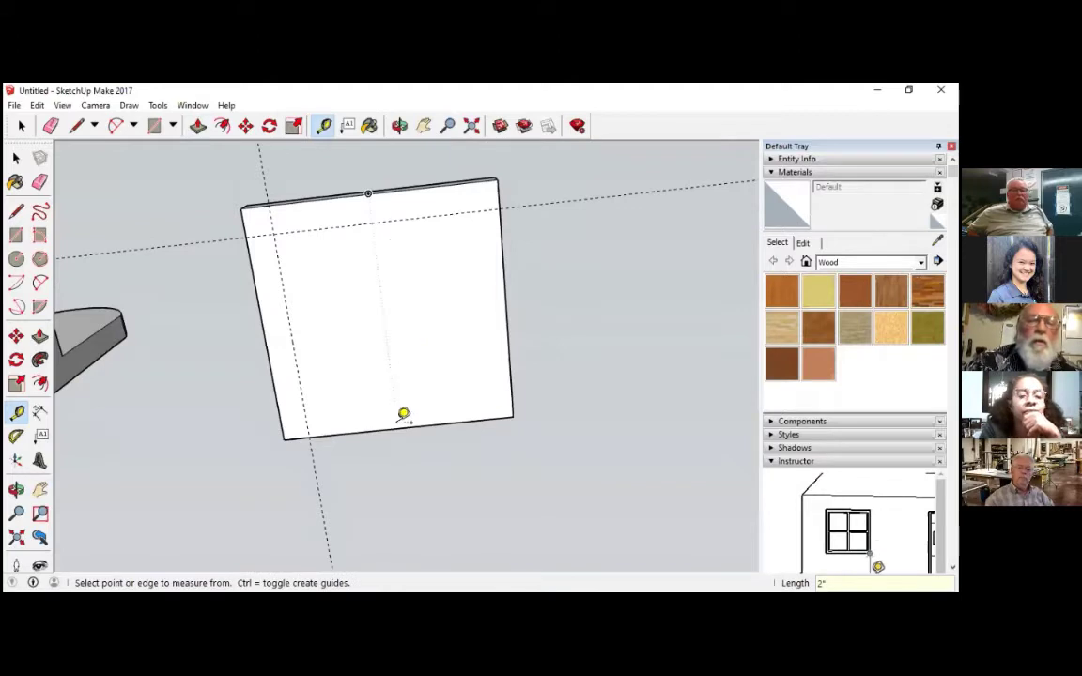
Step: Place guides on the seat's underside 2" in from the back edge and the remaining side edge
left_click(399, 427)
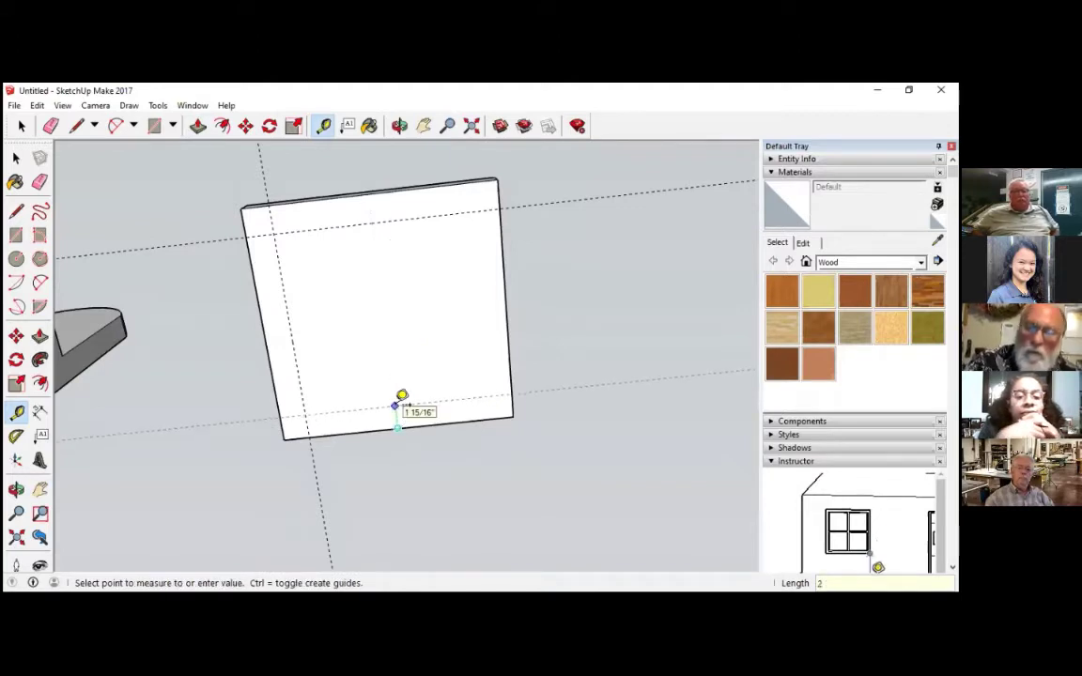
type("2")
key("Return")
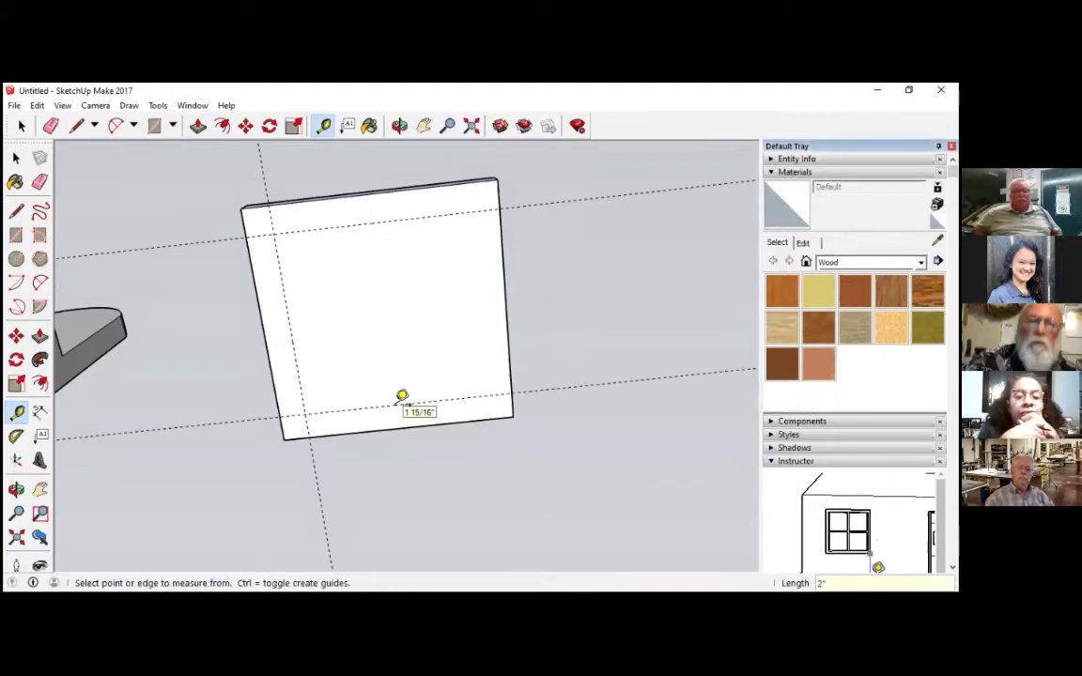
left_click(482, 310)
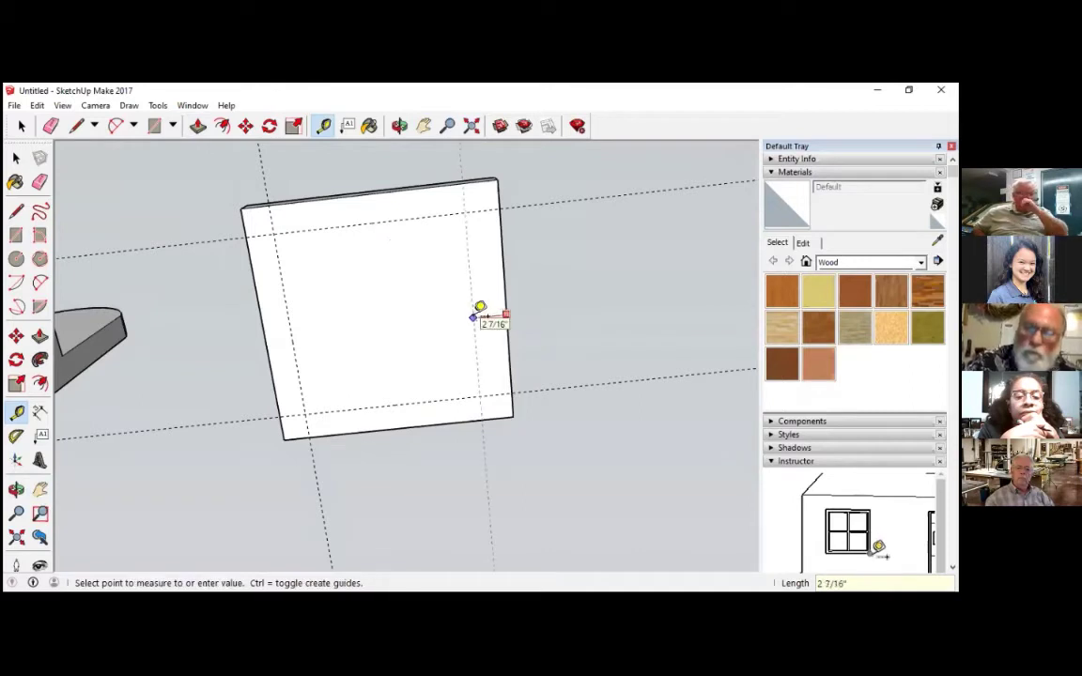
left_click(479, 307)
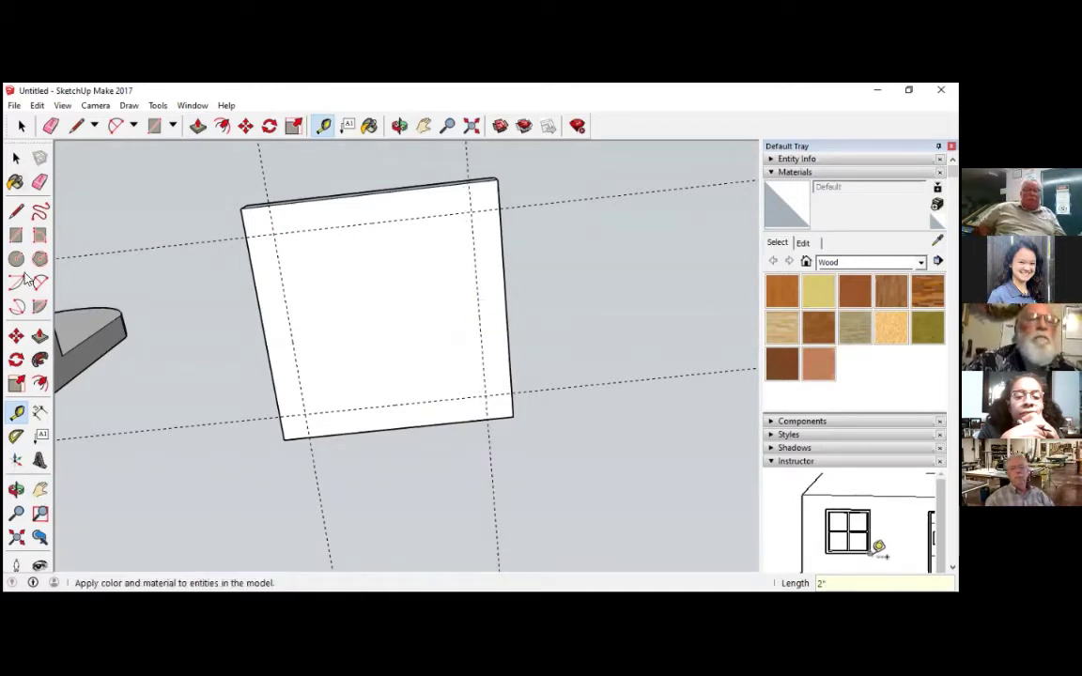
Step: Draw a 2" by 2" square in each of the four corners of the seat's underside, using the guide intersections
left_click(16, 234)
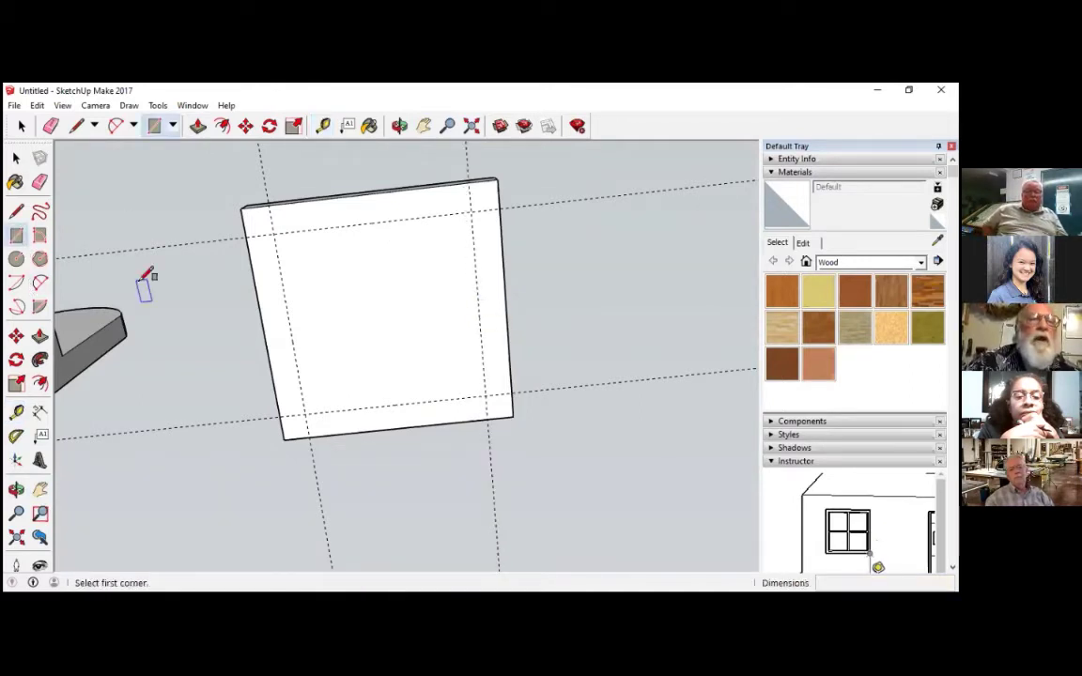
left_click(242, 208)
left_click(274, 234)
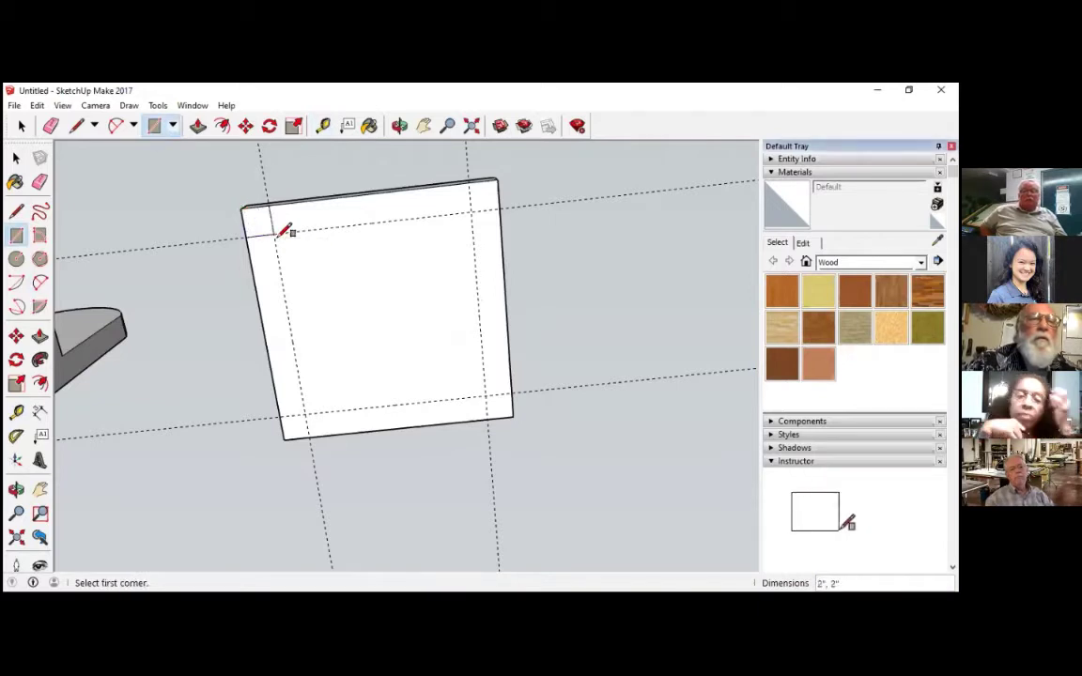
left_click(488, 179)
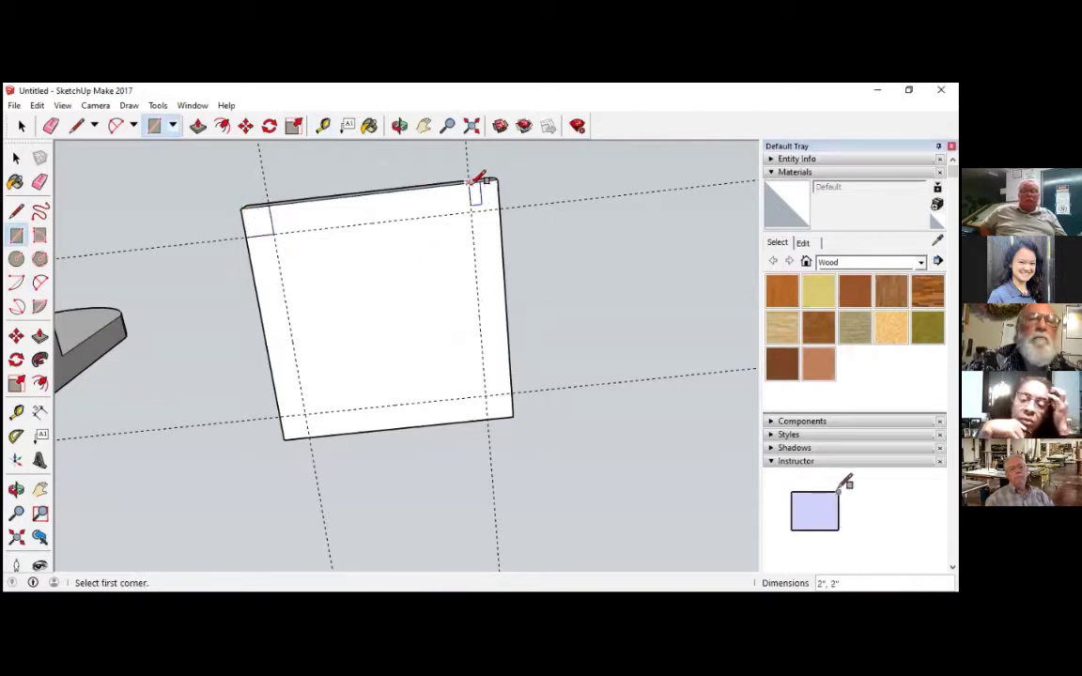
left_click(484, 210)
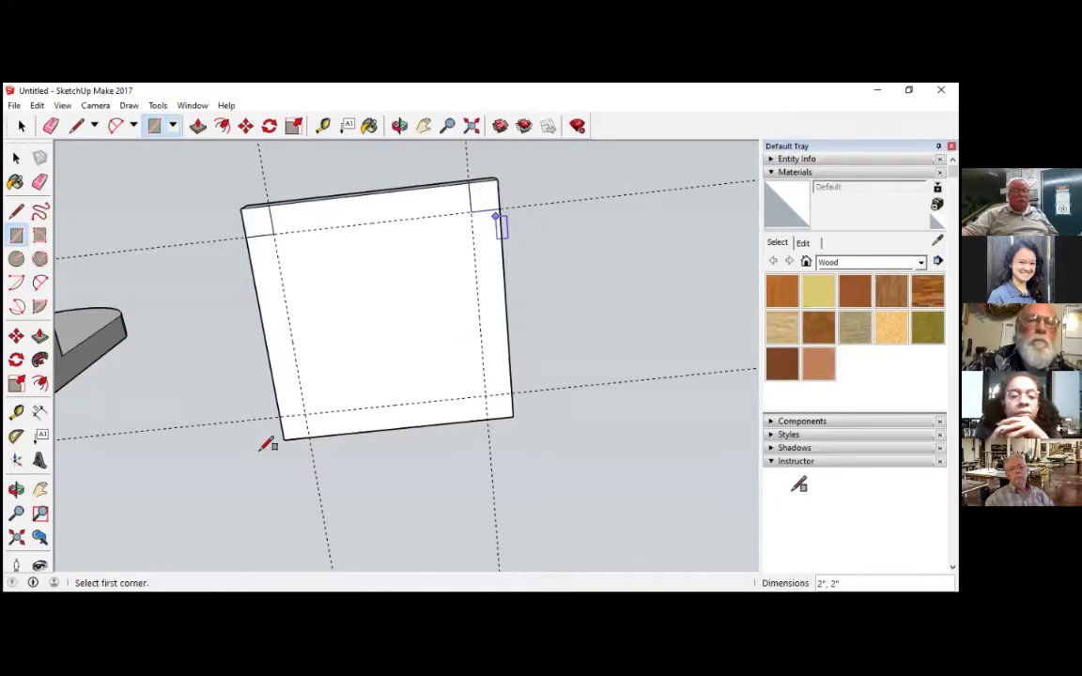
left_click(283, 439)
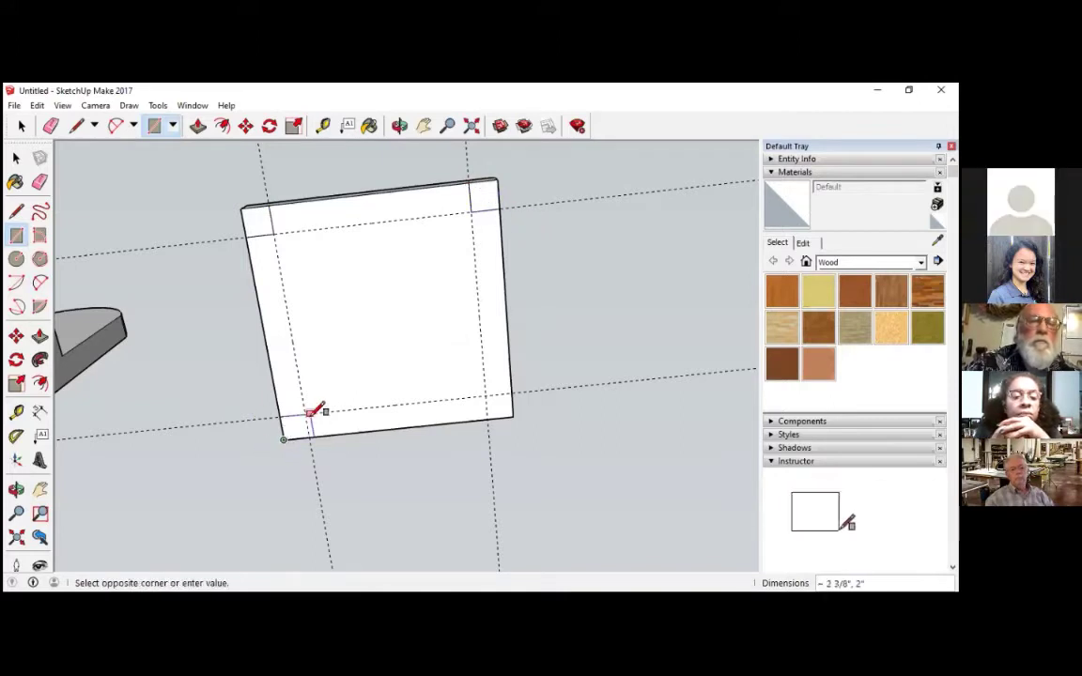
left_click(307, 413)
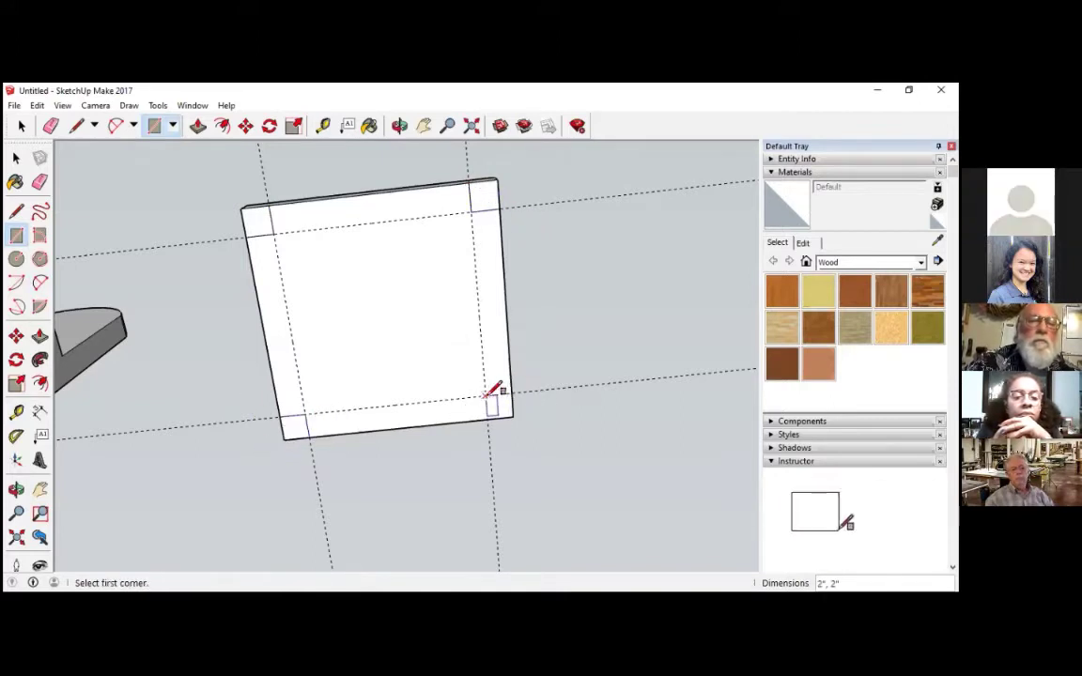
left_click(512, 417)
left_click(488, 400)
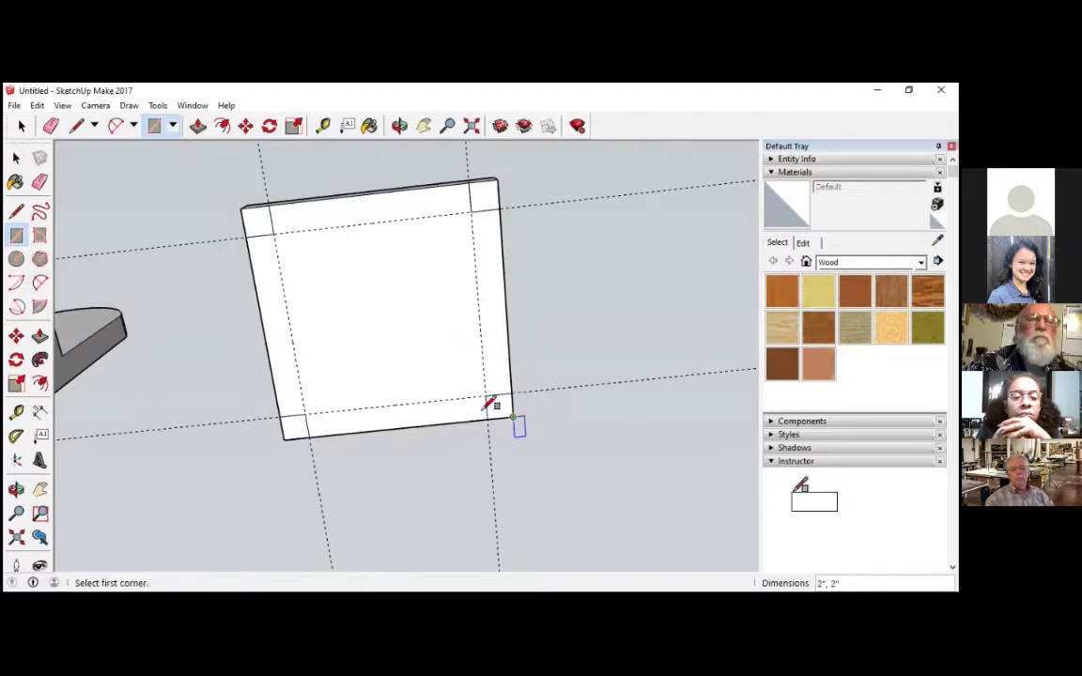
Step: Erase all four guide lines around the seat's underside
left_click(39, 181)
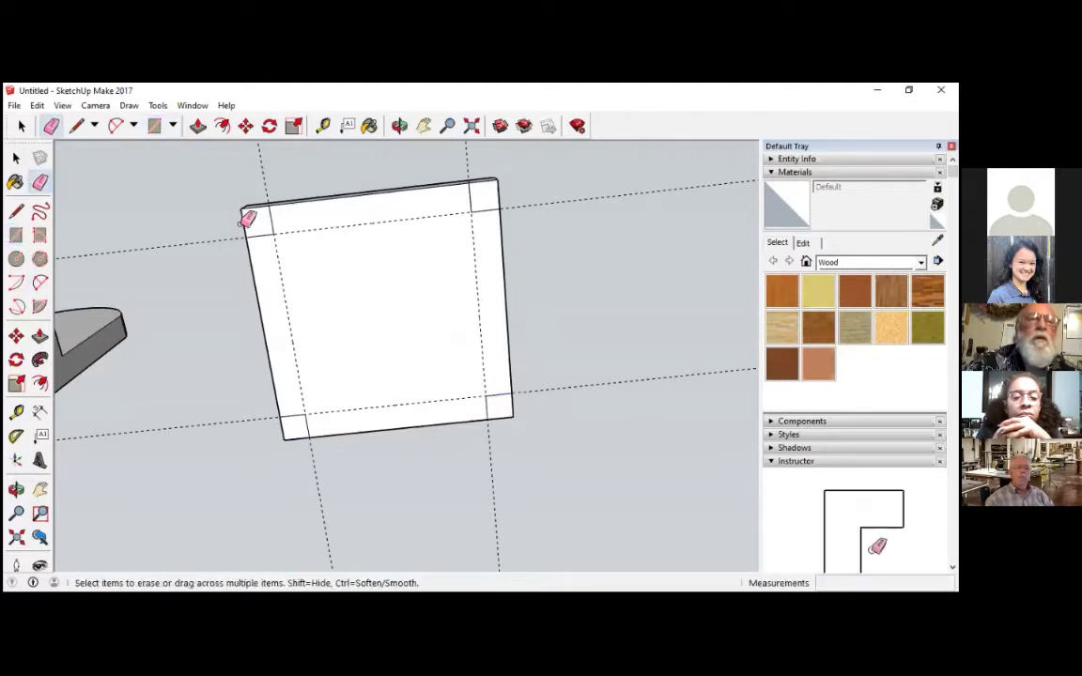
left_click(264, 179)
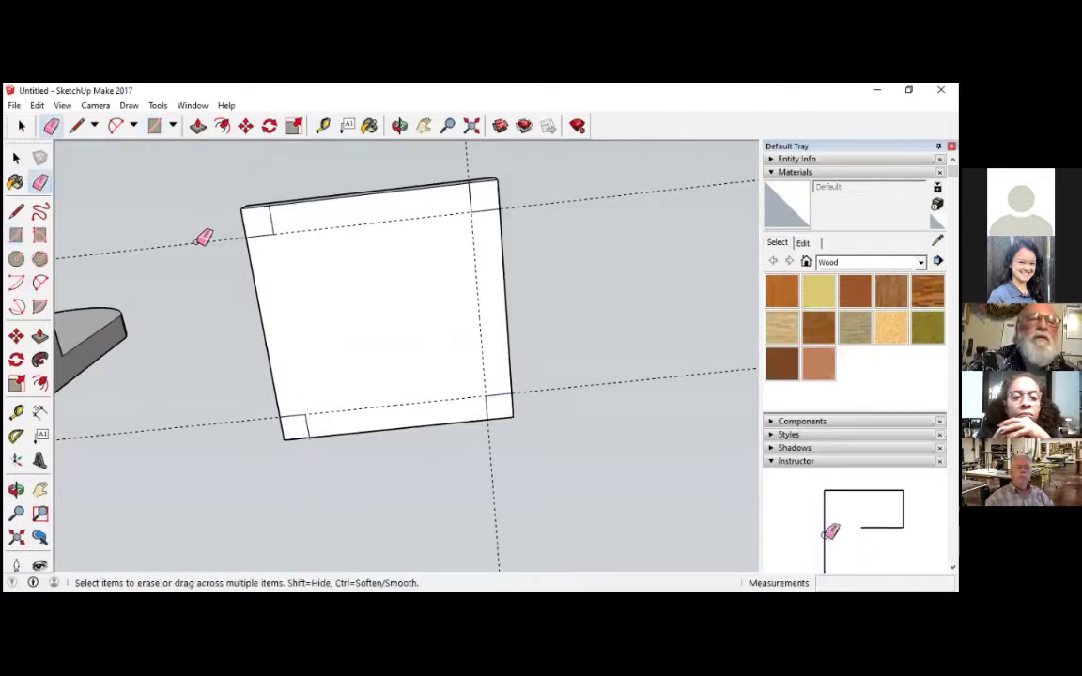
left_click(204, 238)
left_click(470, 166)
left_click(545, 386)
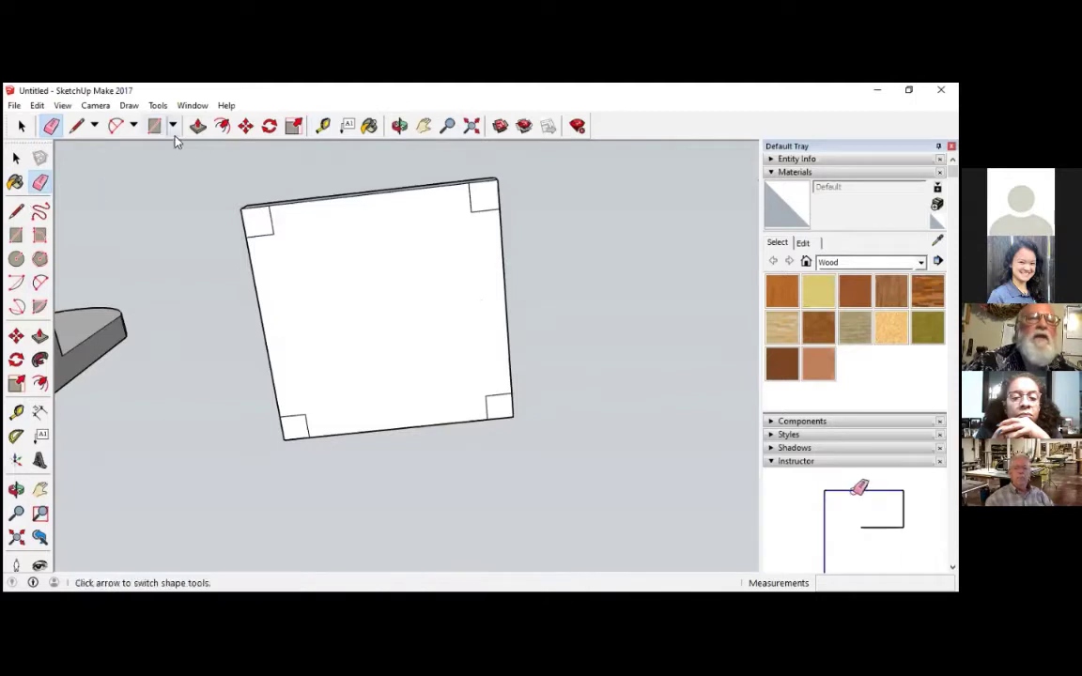
Step: Extrude the square in the front left corner of the seat's underside by 1' 6" into the first leg
left_click(198, 125)
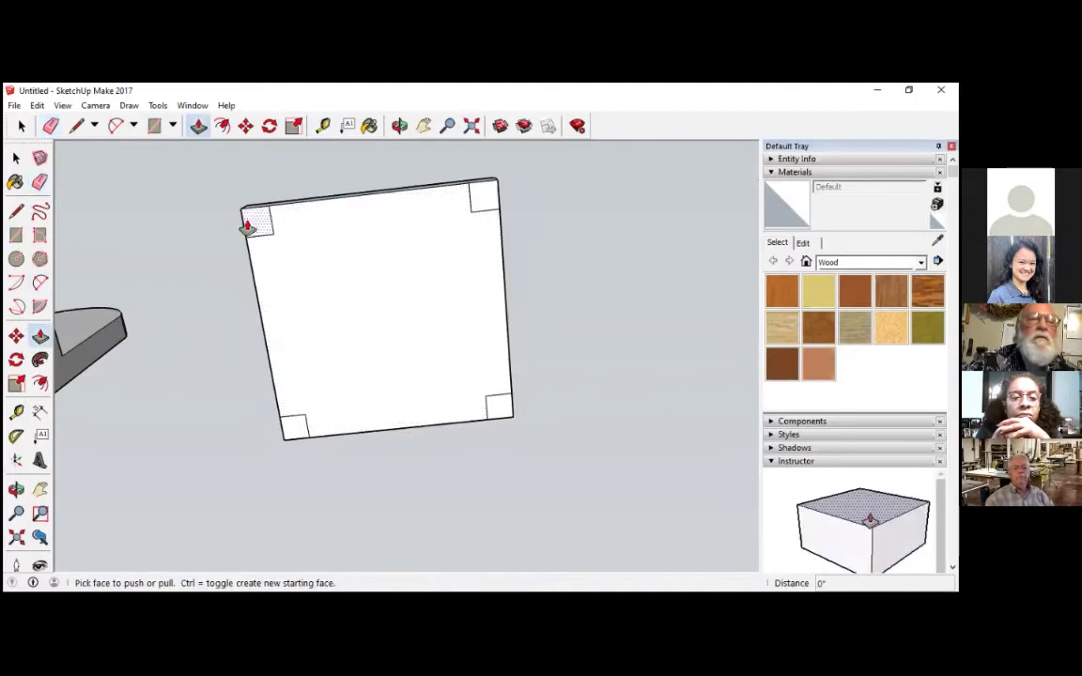
left_click(247, 226)
type("1' 6")
key("Return")
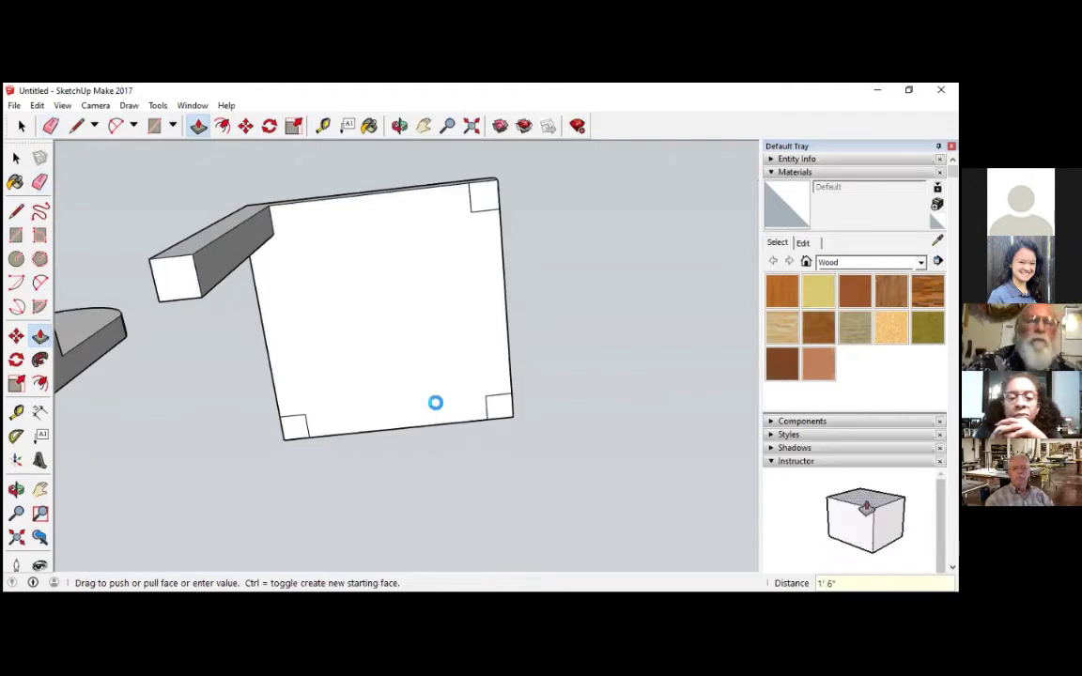
Step: Extrude the other three corner squares by the same 1' 6" to complete the legs
left_click(174, 274)
left_click(498, 405)
left_click(295, 258)
left_click(483, 199)
left_click(187, 281)
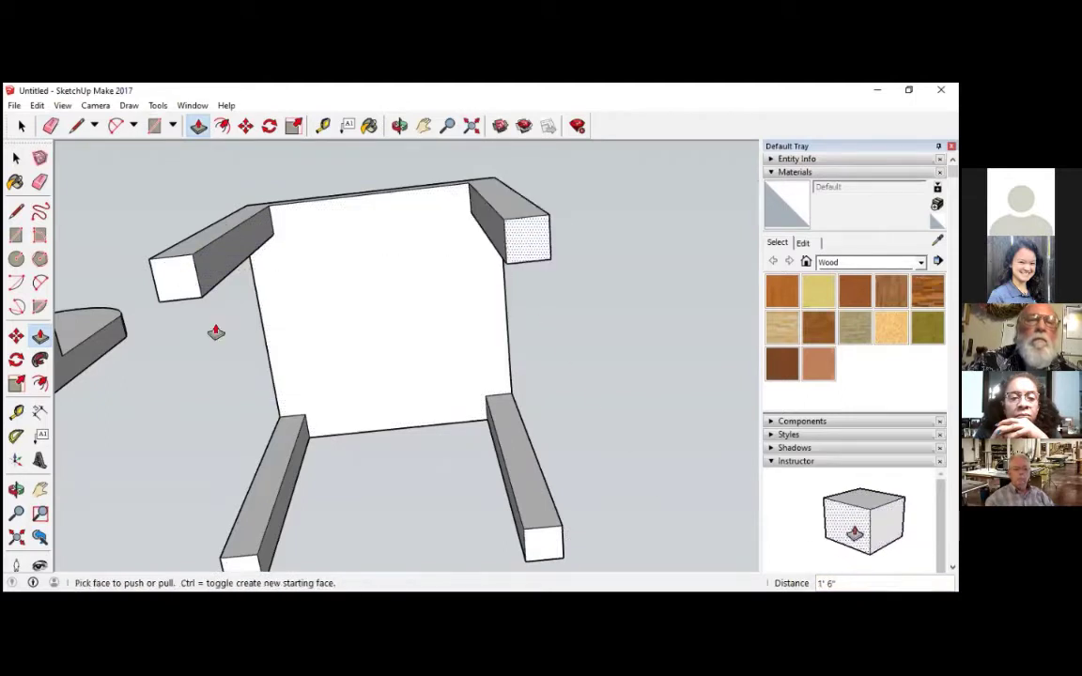
Step: Move the whole shorter chair about 1' 7 5/8" so its feet sit at ground level, closer to the taller chair
scroll(347, 357, "down", 8)
middle_click_drag(375, 433, 269, 372)
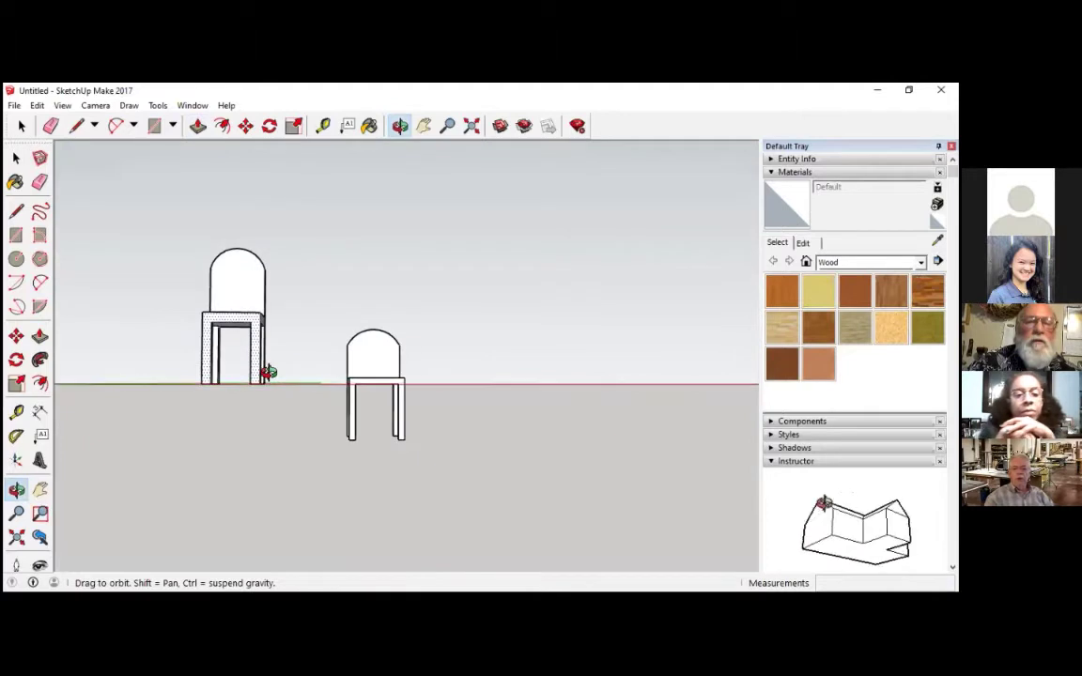
key("p")
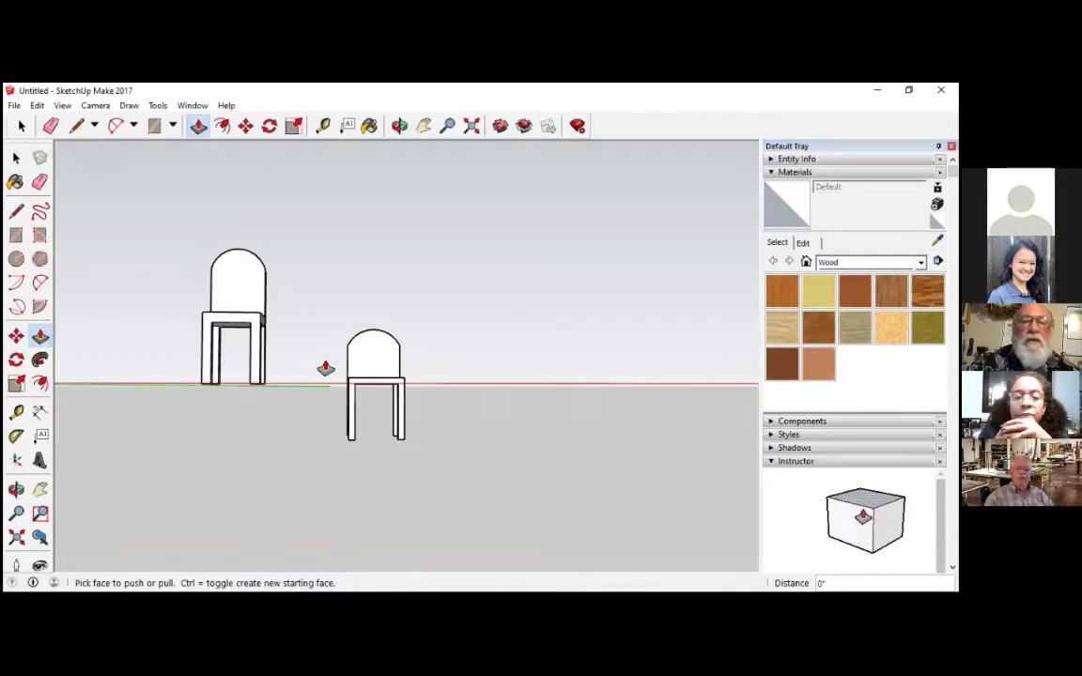
middle_click_drag(327, 364, 328, 364)
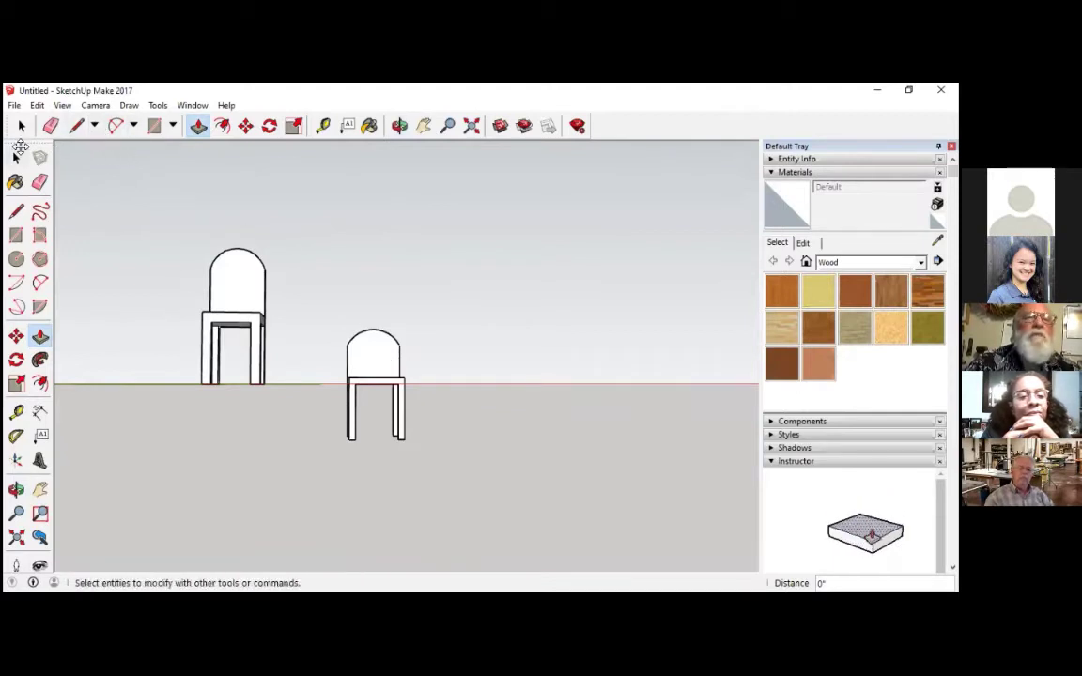
left_click(21, 126)
left_click_drag(313, 297, 435, 456)
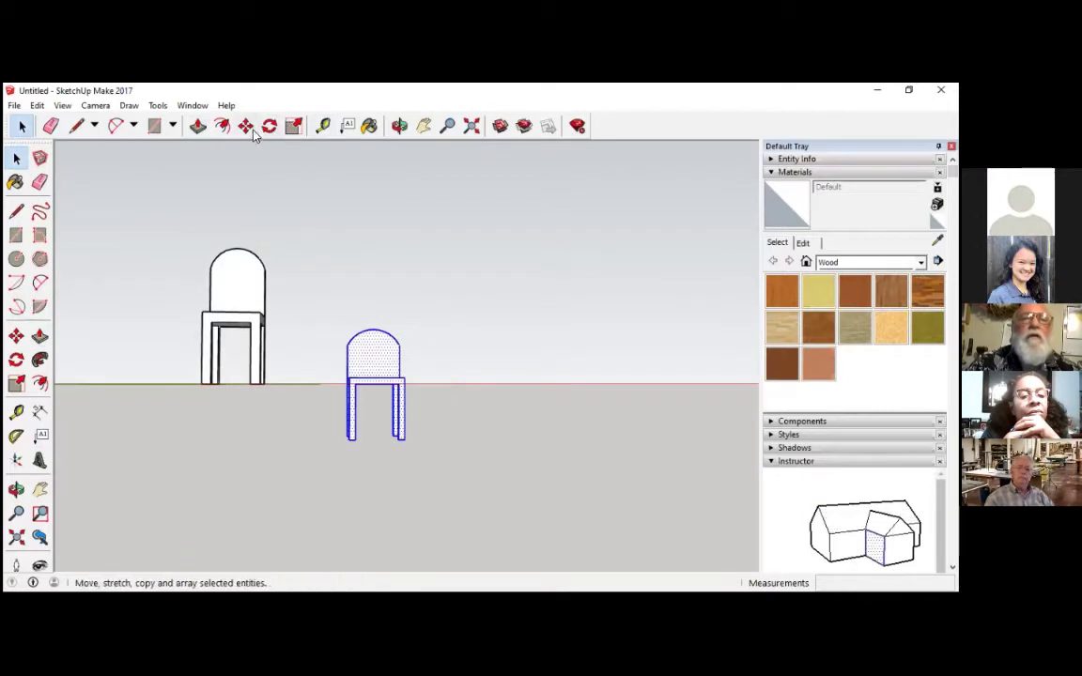
left_click(380, 371)
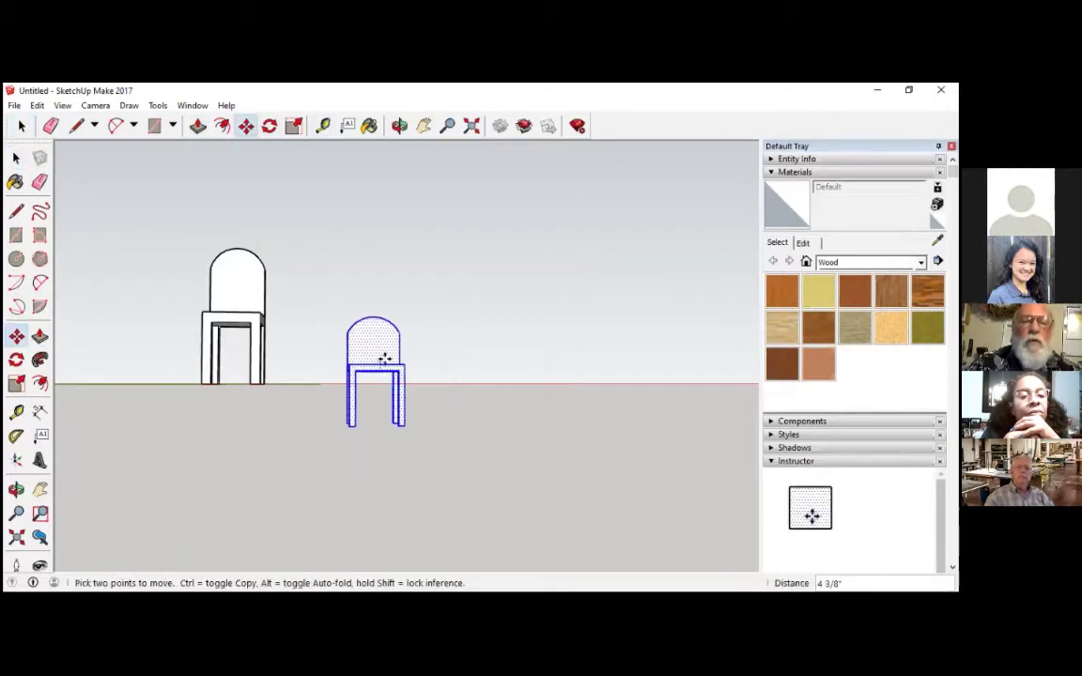
left_click(358, 318)
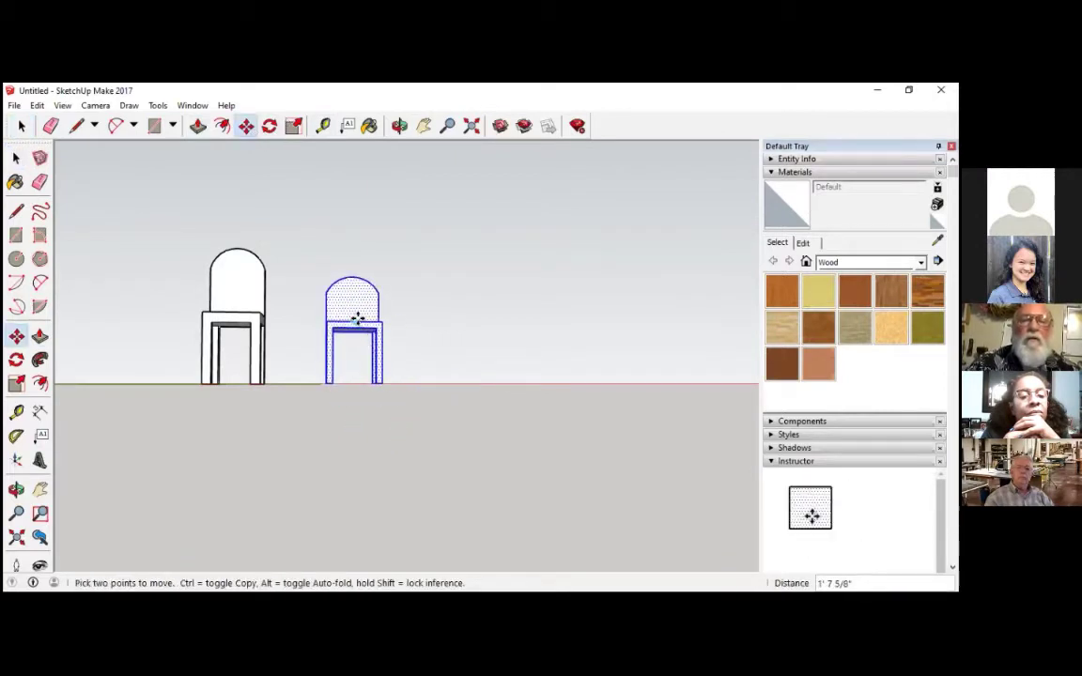
Step: Paint the entire selected shorter chair with the Wood Cherry Original material from the Wood collection
middle_click_drag(348, 369, 319, 414)
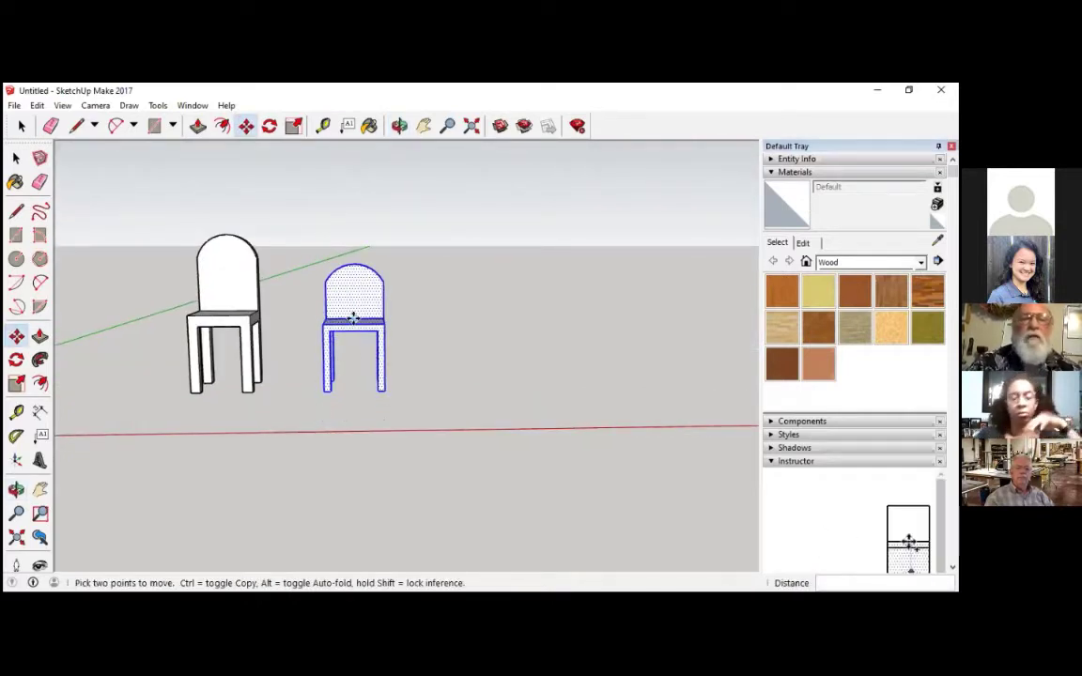
middle_click_drag(357, 348, 303, 351)
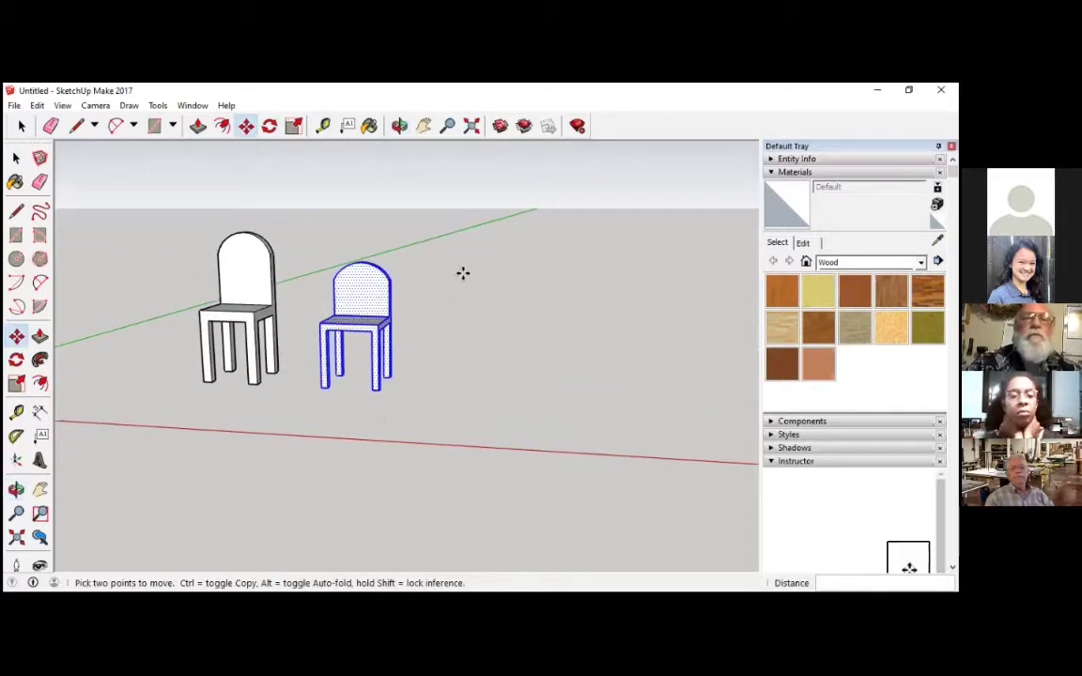
left_click(367, 126)
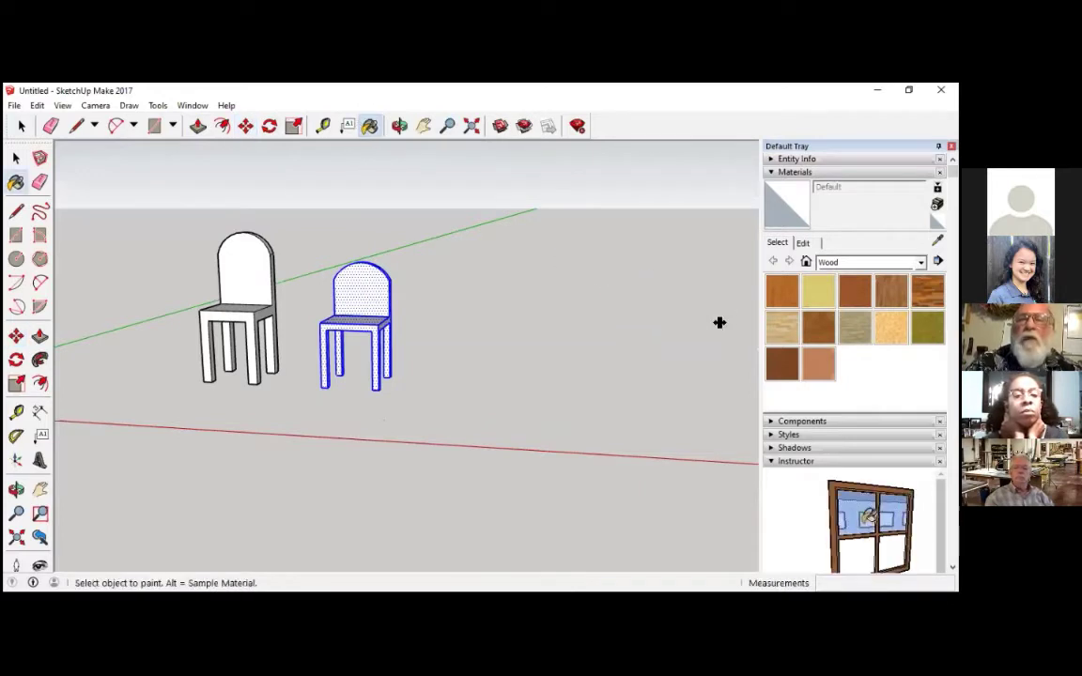
left_click(852, 263)
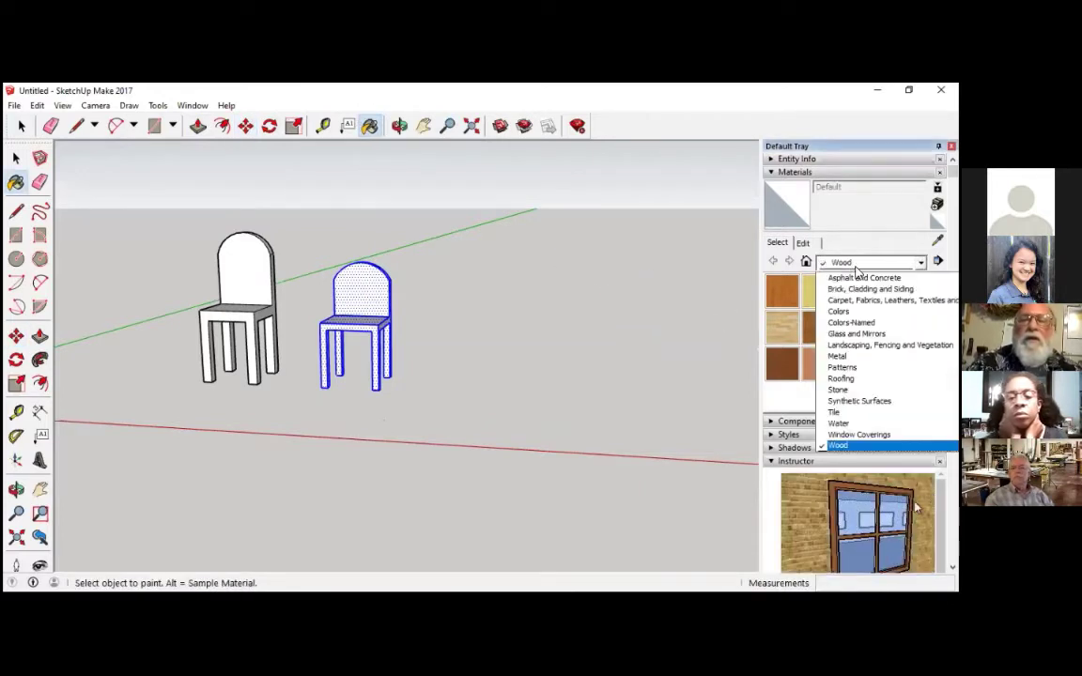
left_click(850, 262)
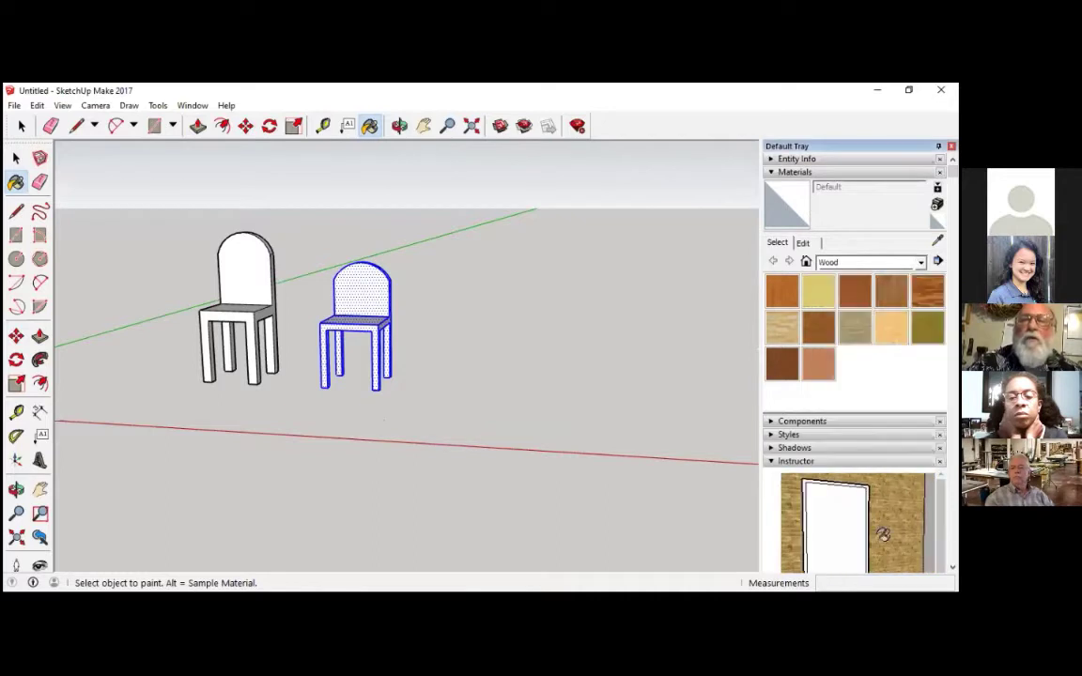
left_click(850, 262)
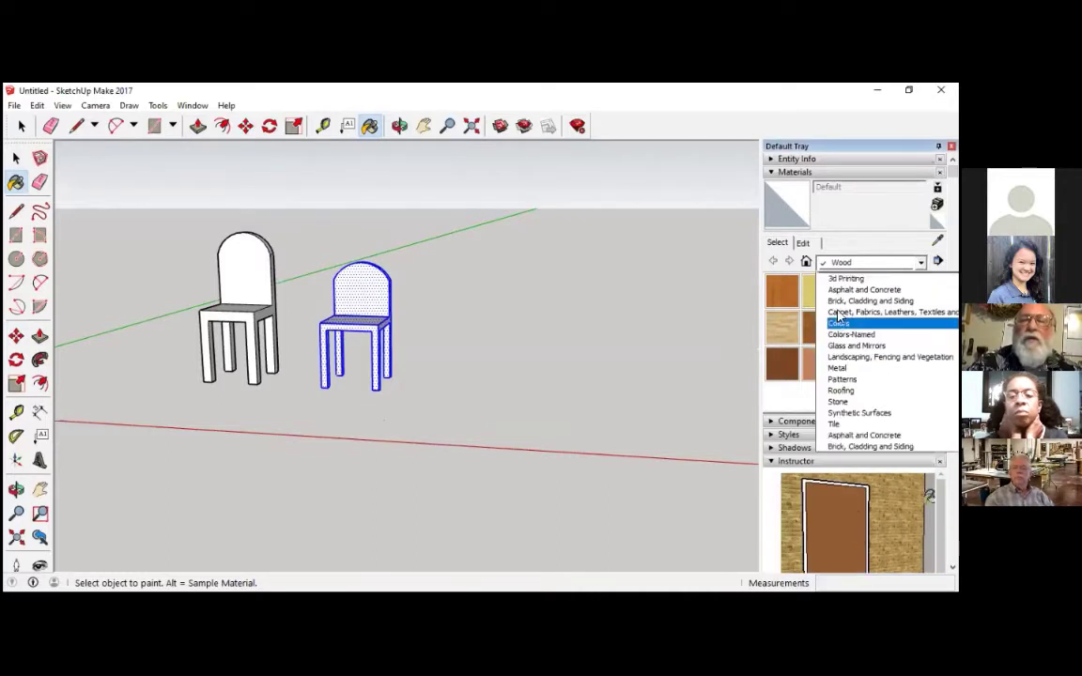
left_click(843, 288)
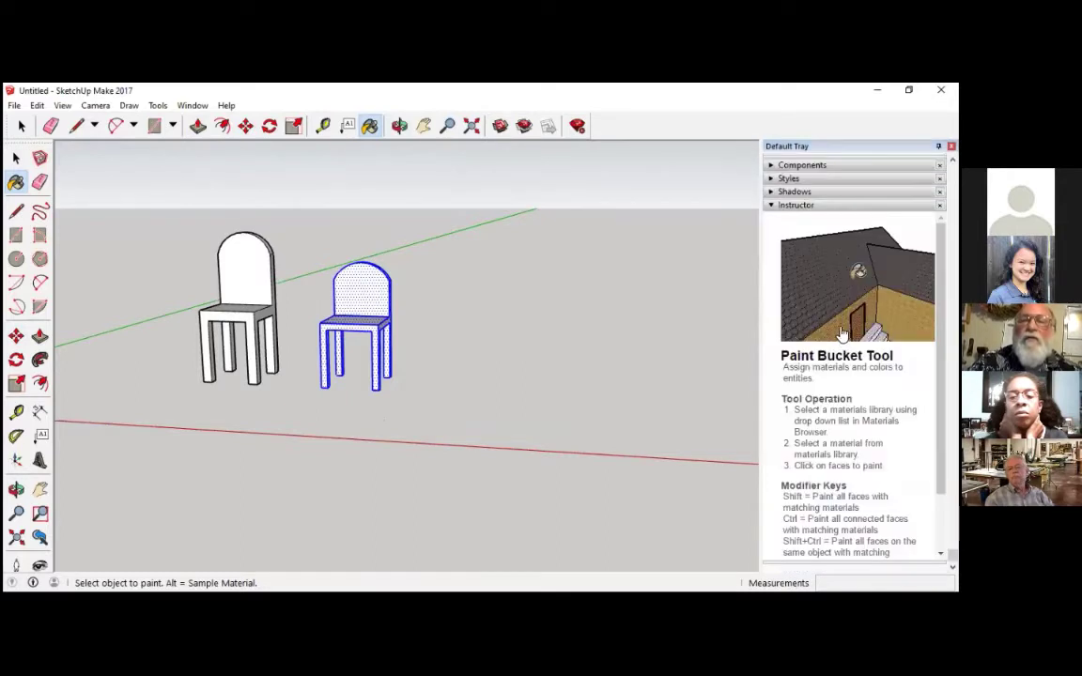
left_click(869, 262)
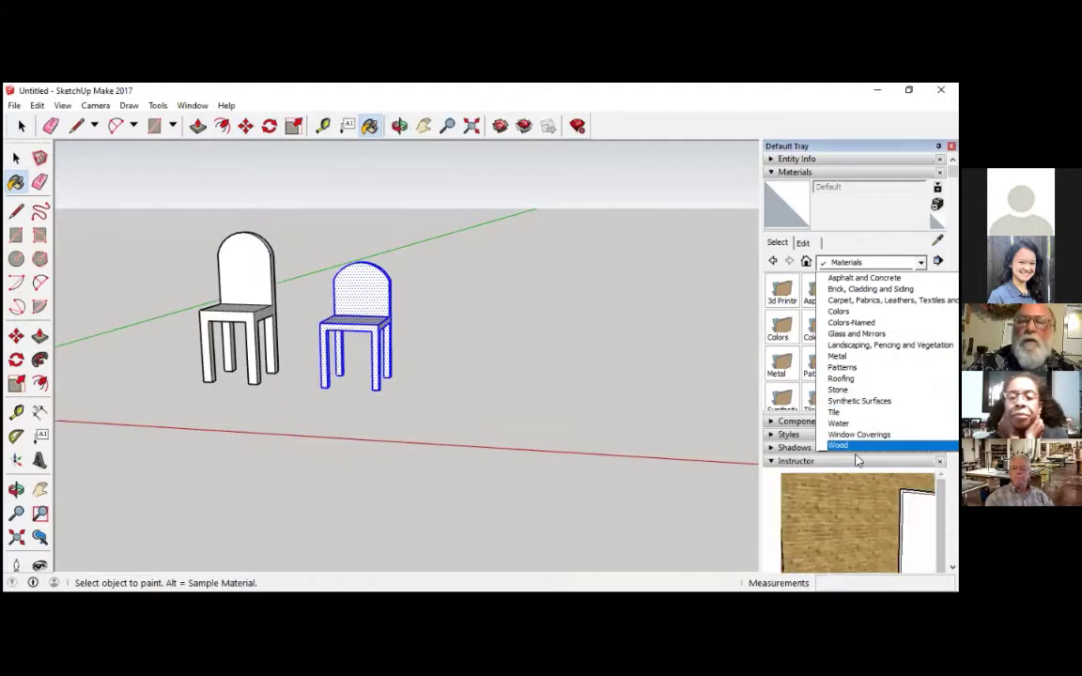
left_click(853, 447)
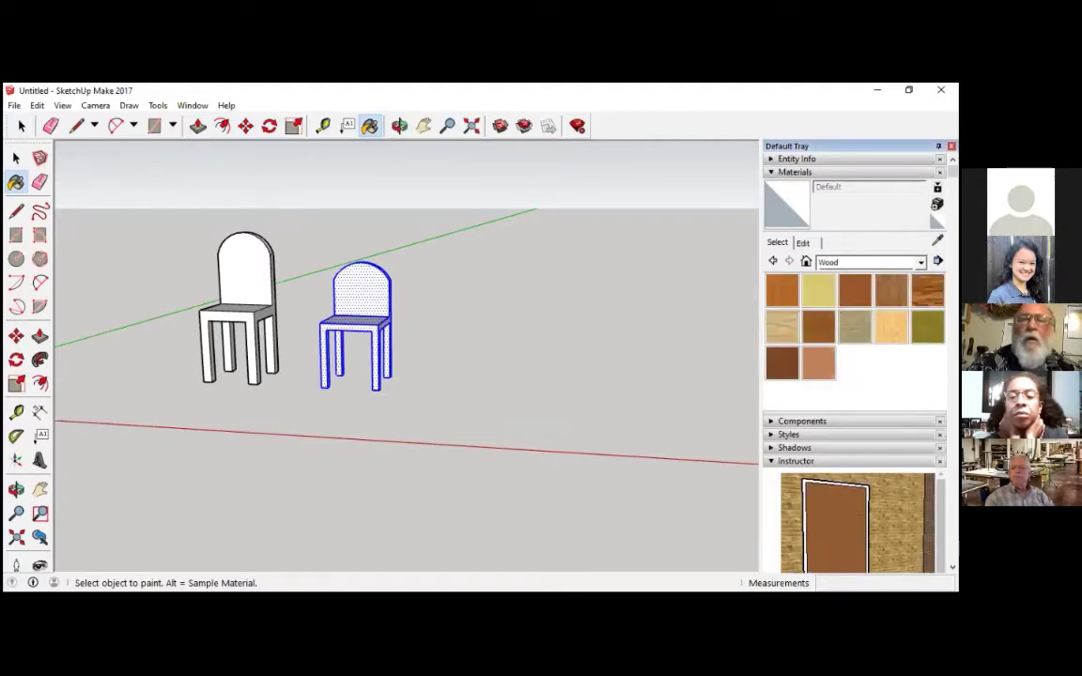
left_click(853, 294)
left_click(368, 287)
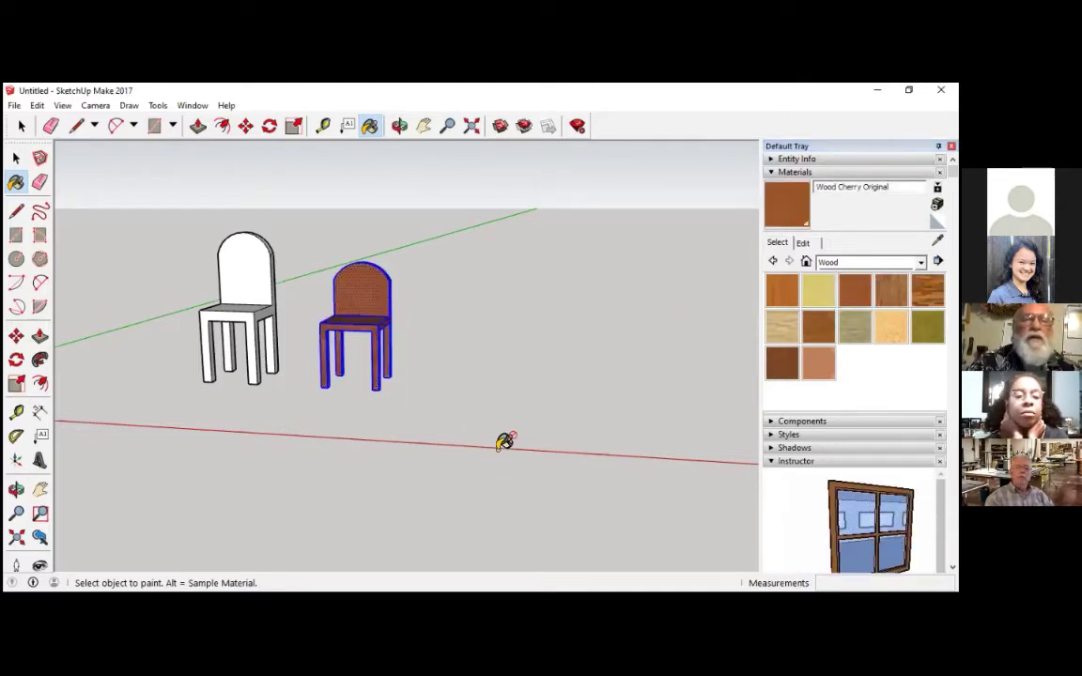
Step: Paint the taller chair's backrest front, front leg frame and seat top with Wood Cherry Original
left_click(251, 271)
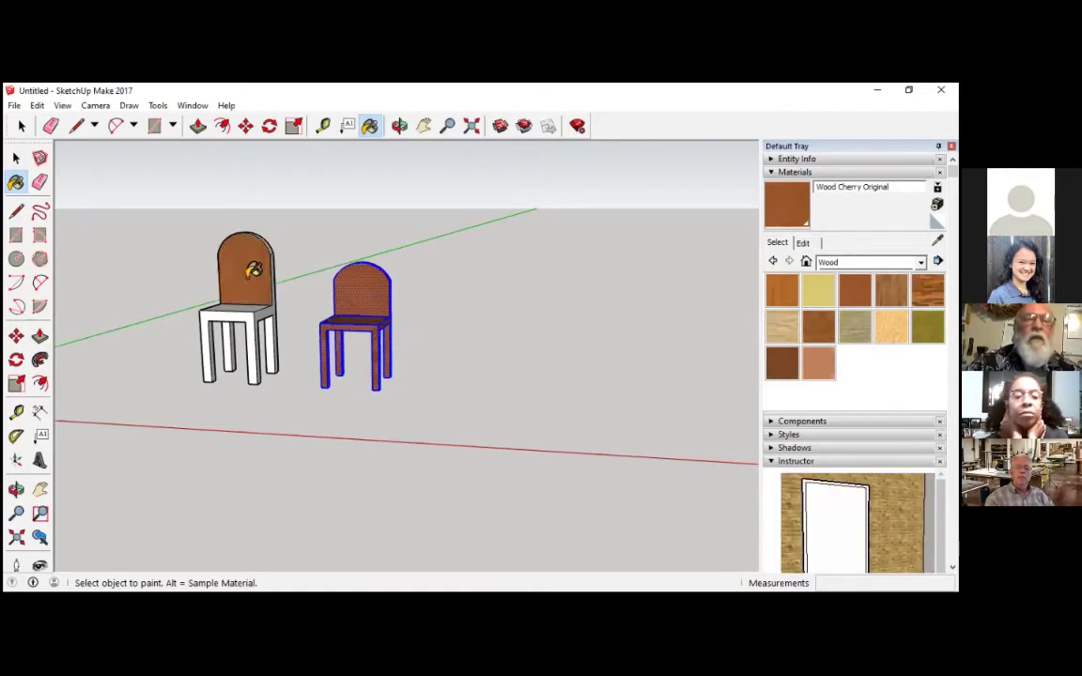
left_click(252, 307)
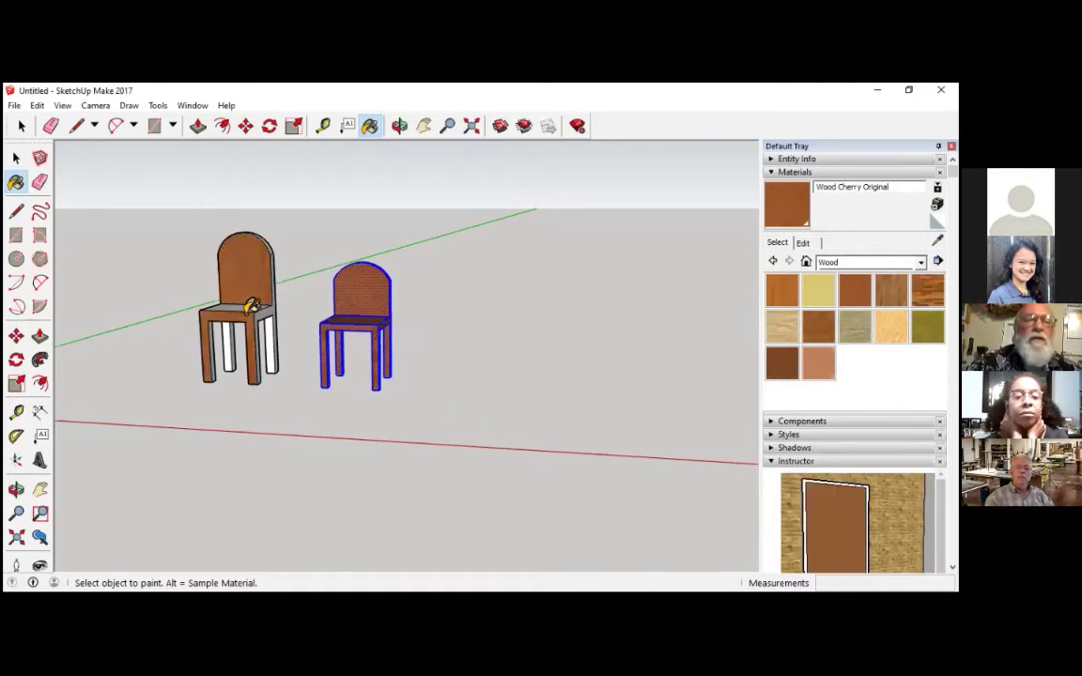
left_click(267, 308)
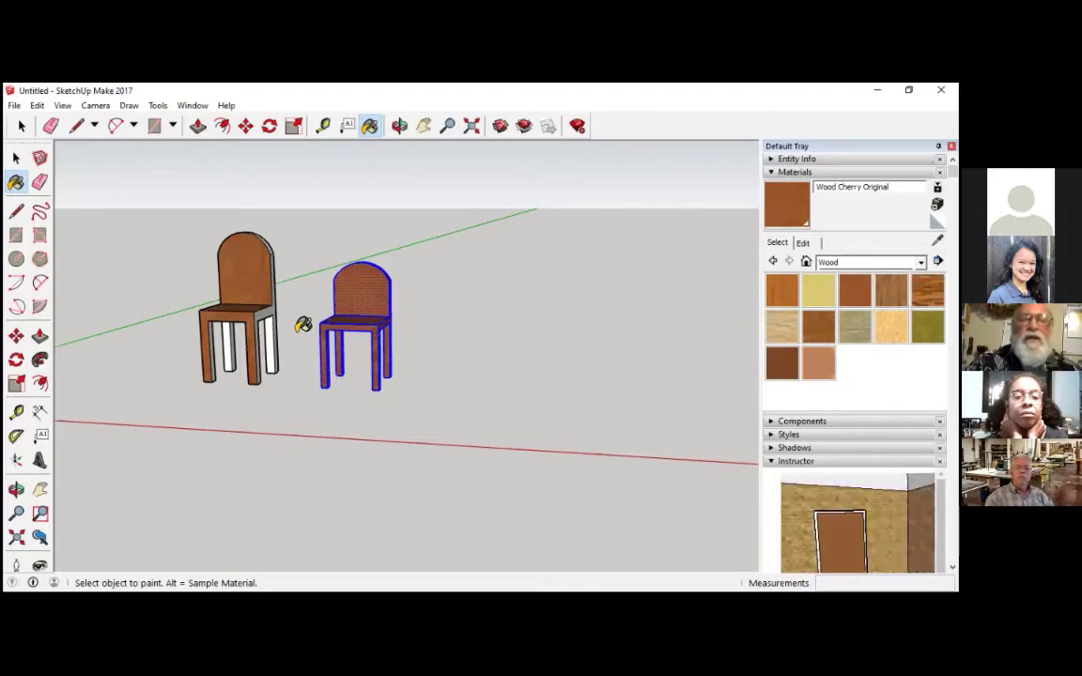
Step: Select the whole shorter chair and make it a group
mouse_move(232, 234)
middle_mouse_down()
mouse_move(366, 164)
mouse_move(274, 234)
mouse_move(293, 355)
mouse_move(372, 249)
middle_mouse_up()
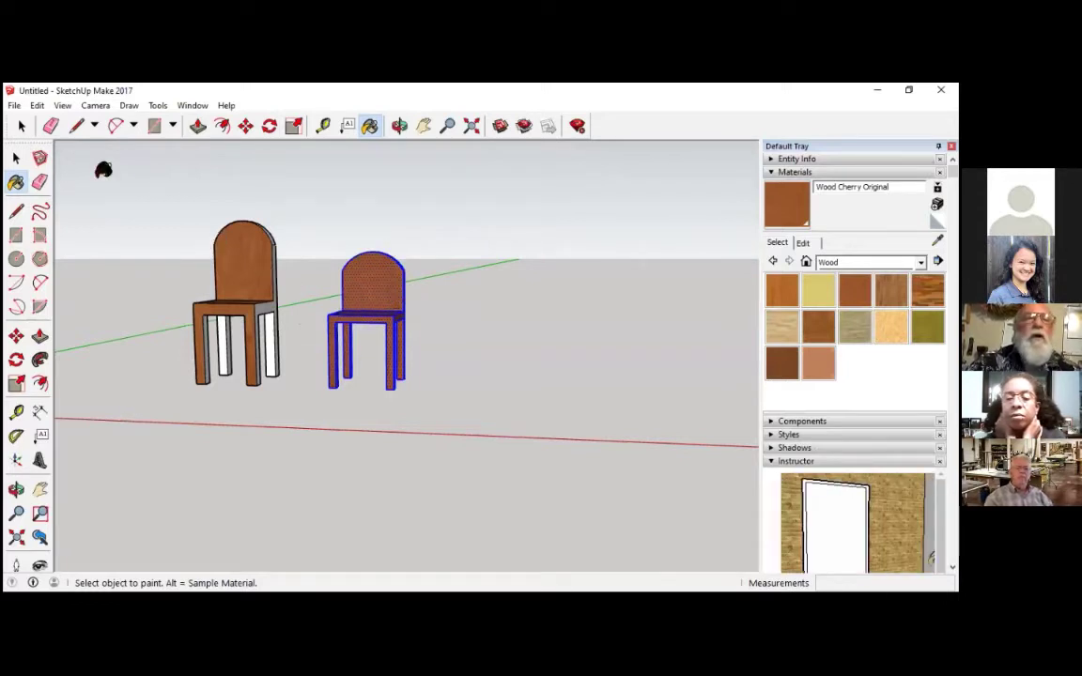
key("space")
left_click_drag(304, 232, 461, 485)
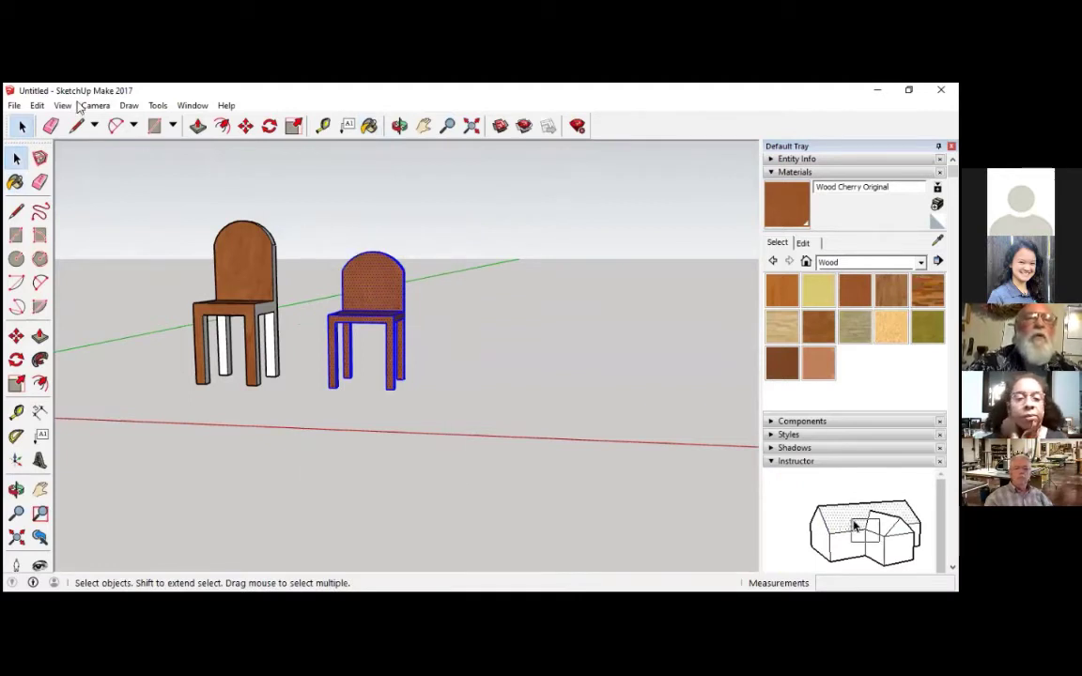
left_click(36, 107)
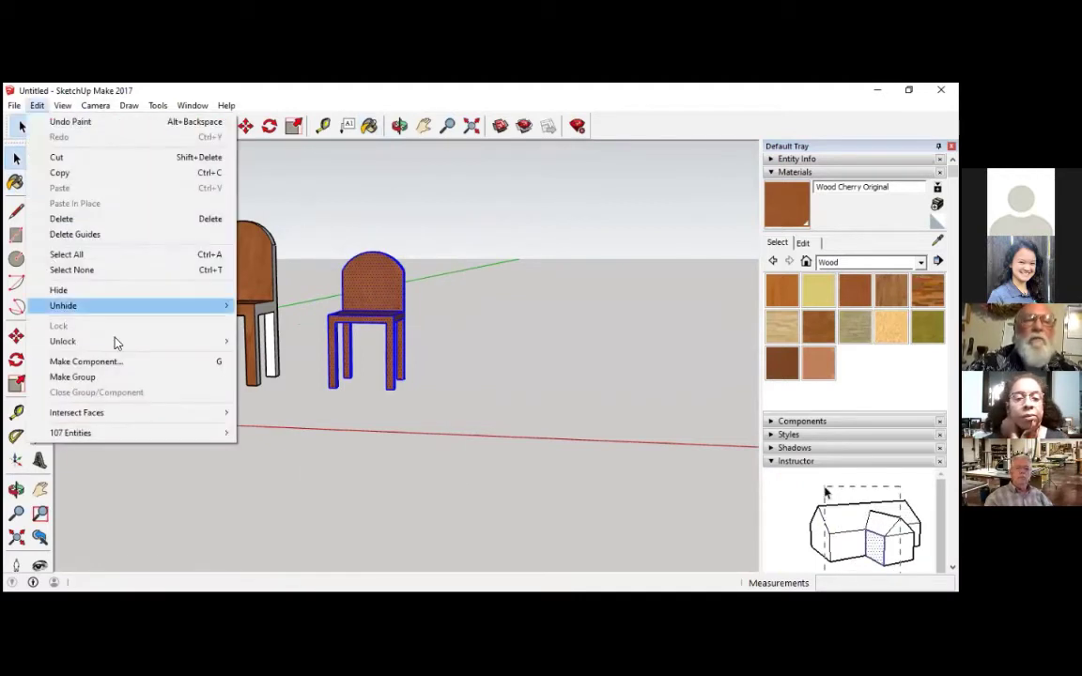
left_click(73, 376)
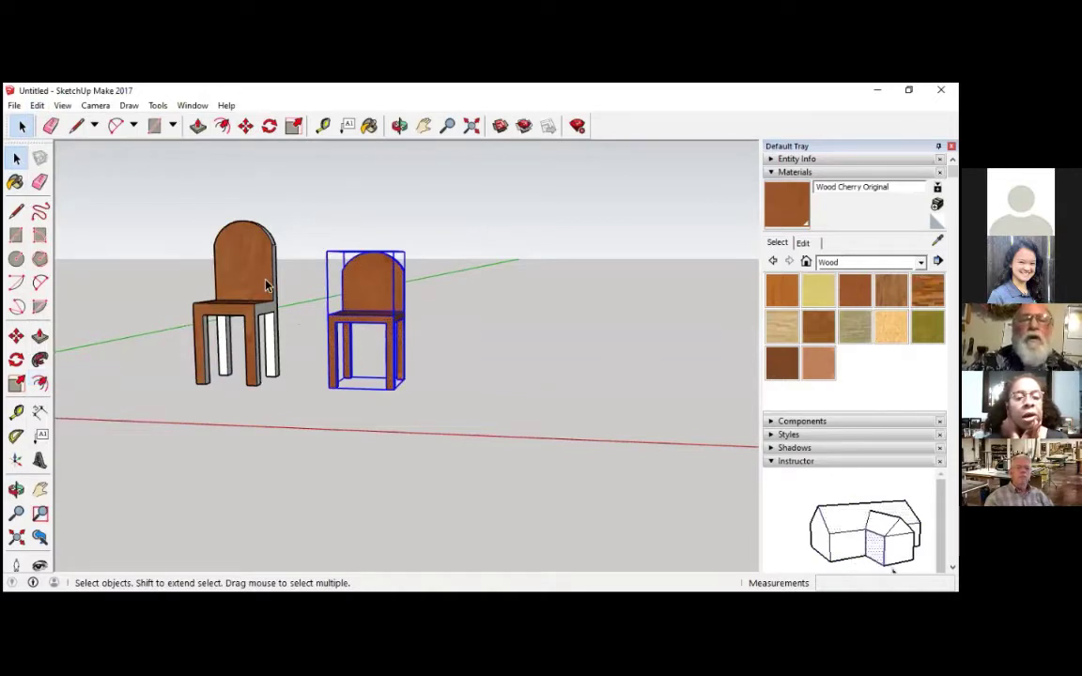
Step: Select the whole taller chair and make it a separate group
left_click_drag(176, 207, 293, 443)
left_click(40, 106)
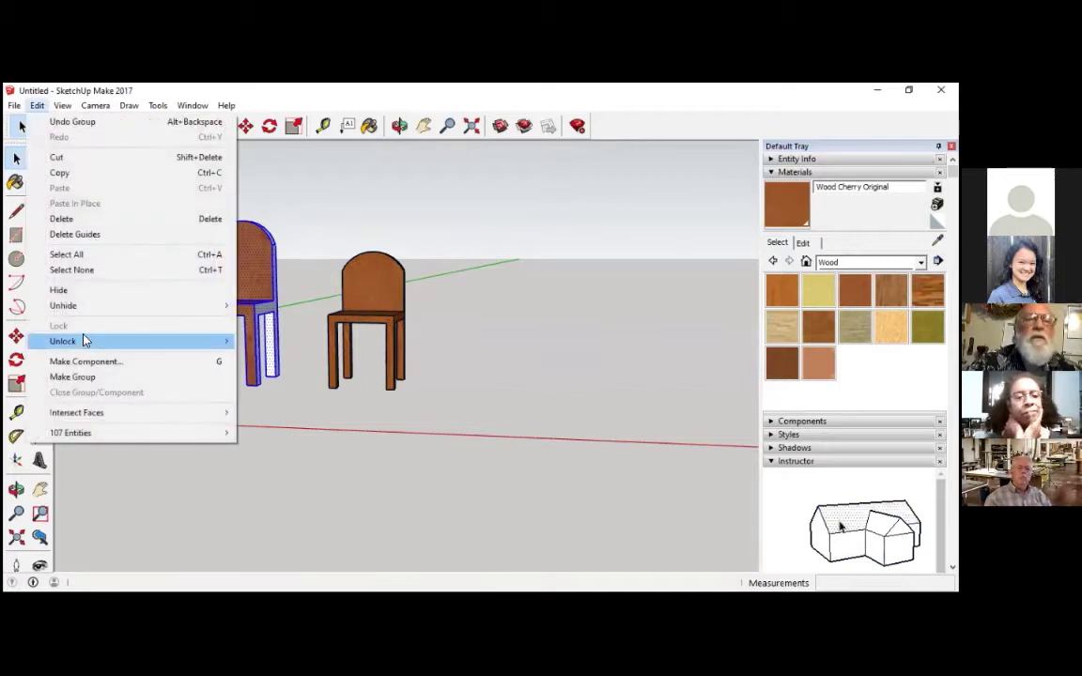
left_click(83, 380)
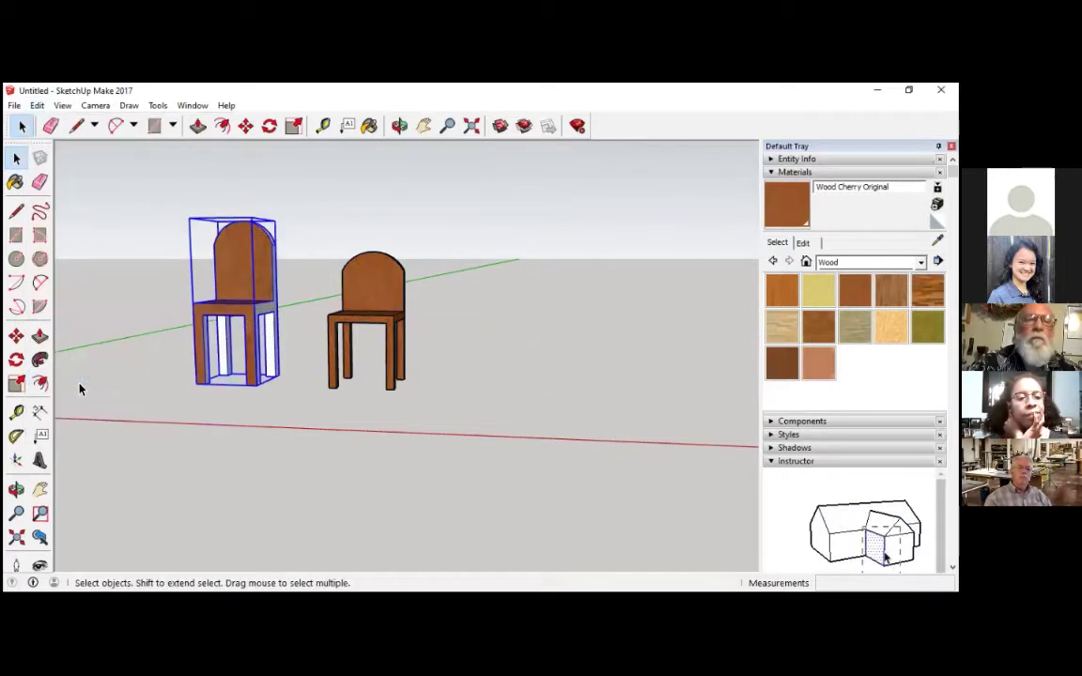
Step: Paint the taller chair's group with Wood Cherry Original to cover its remaining unpainted faces
left_click(15, 181)
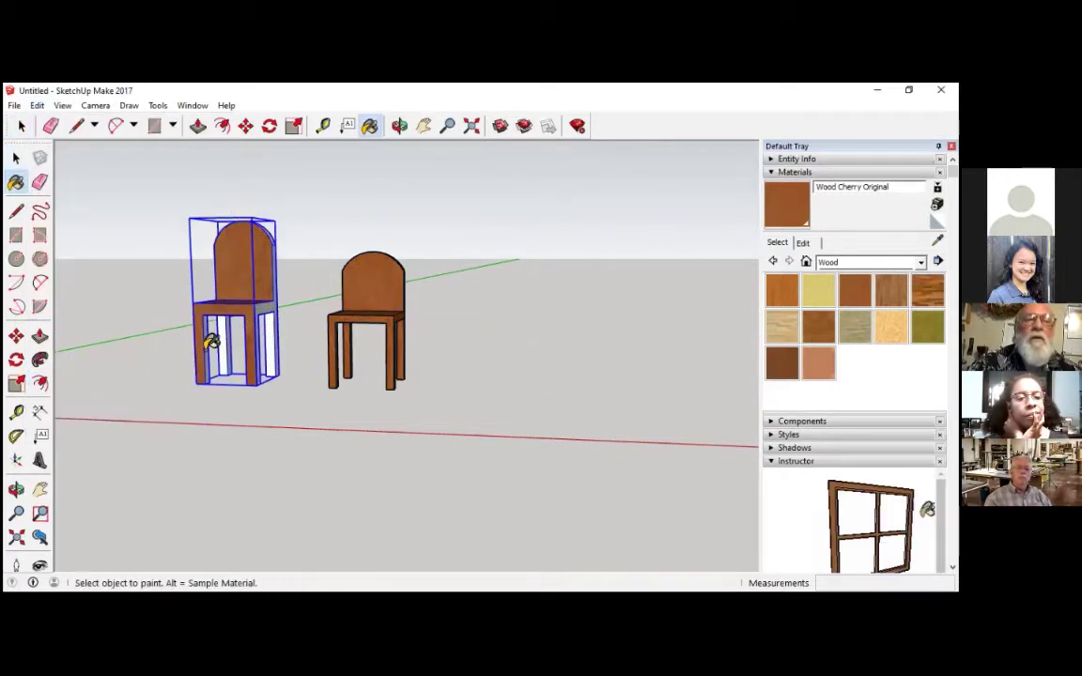
left_click(268, 310)
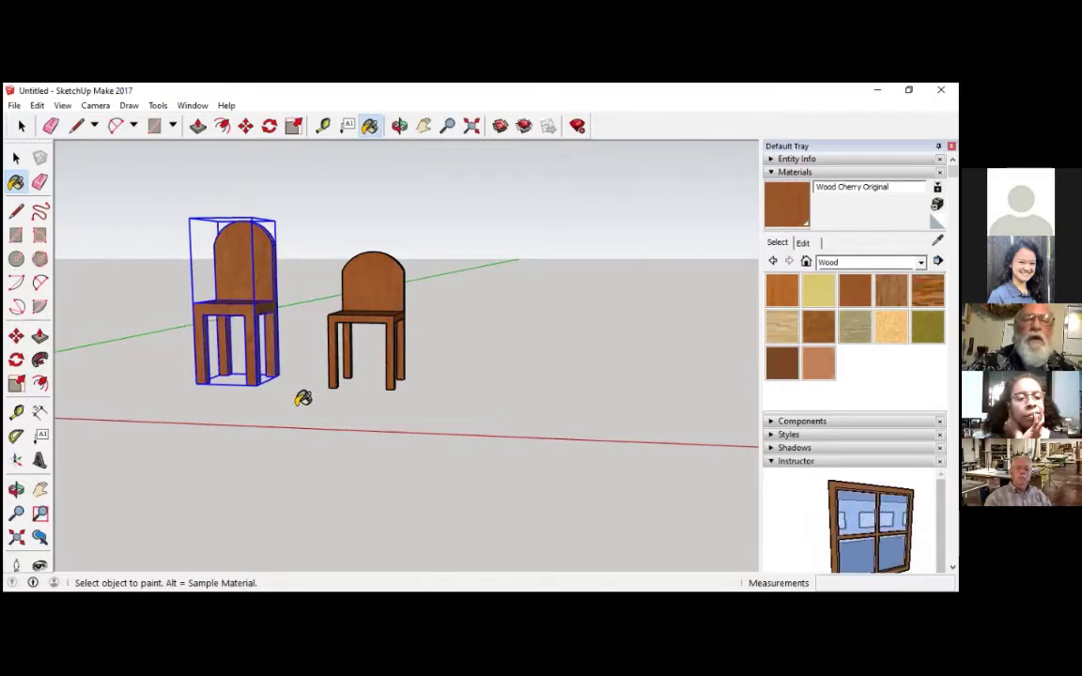
key("space")
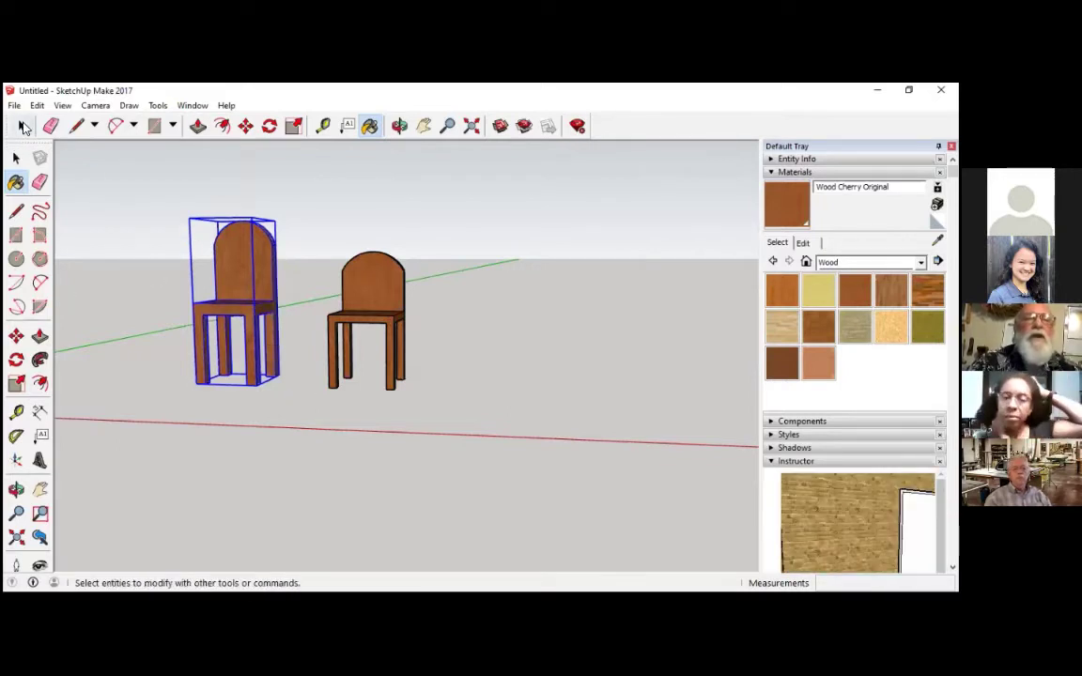
double_click(223, 270)
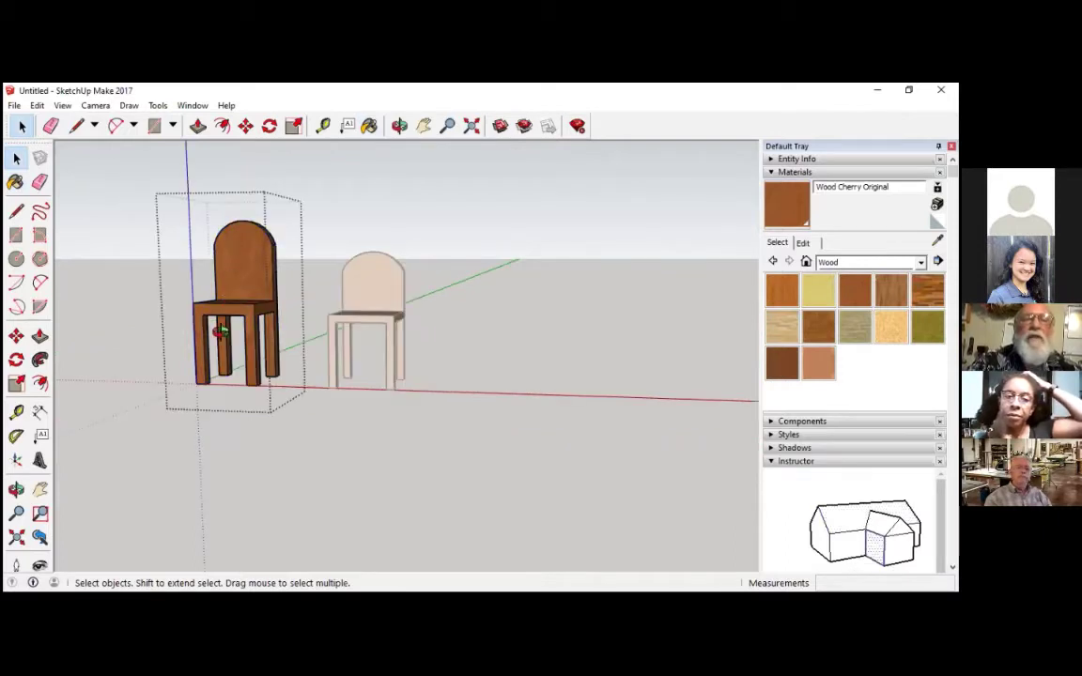
middle_click_drag(195, 299, 235, 282)
left_click(198, 125)
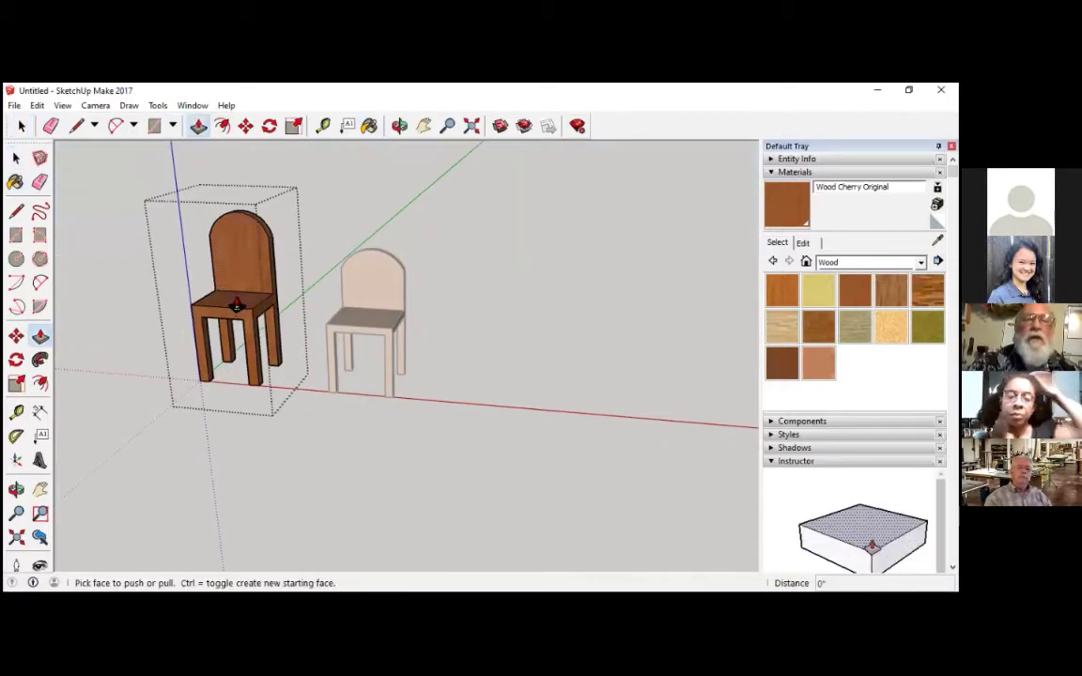
left_click(208, 251)
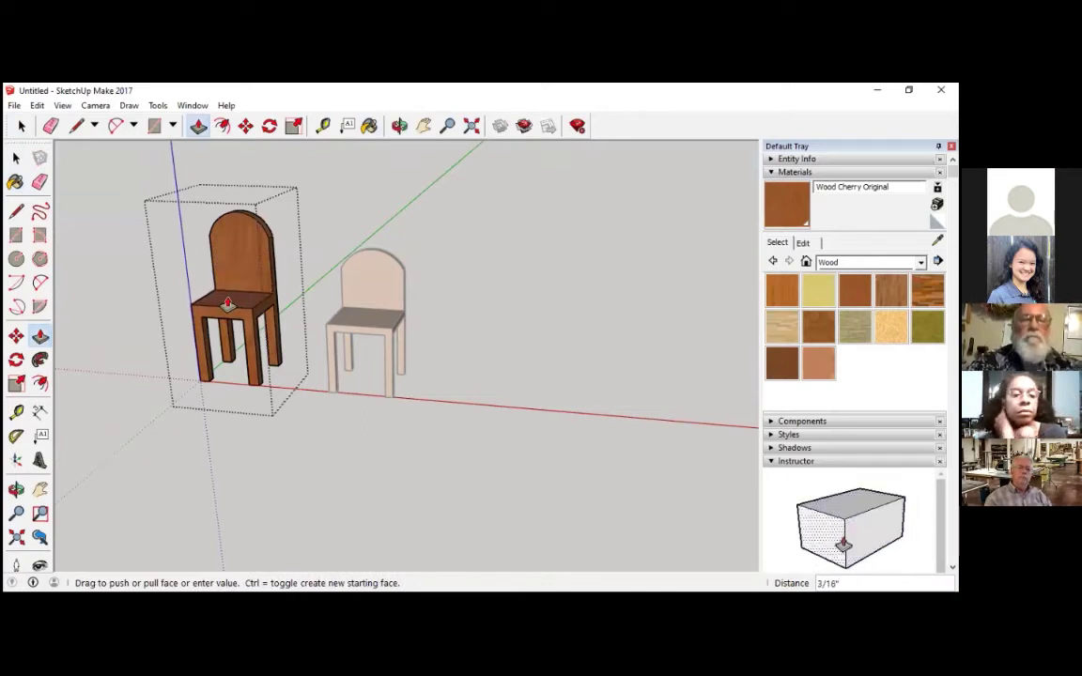
key("Escape")
scroll(406, 340, "down", 4)
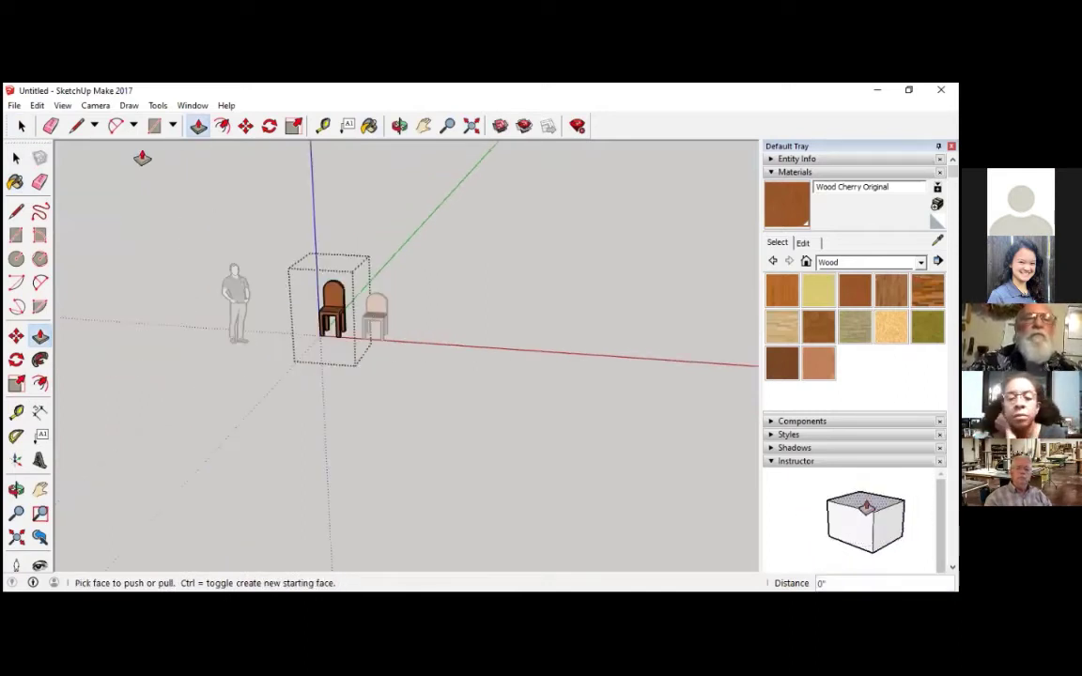
left_click(21, 125)
left_click(417, 396)
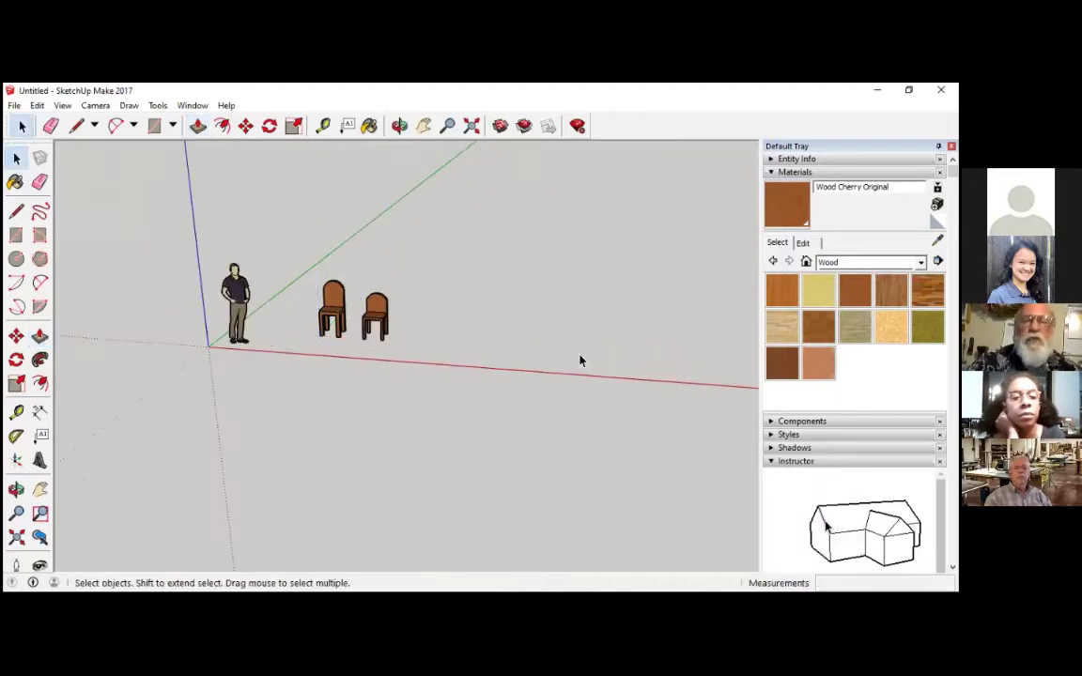
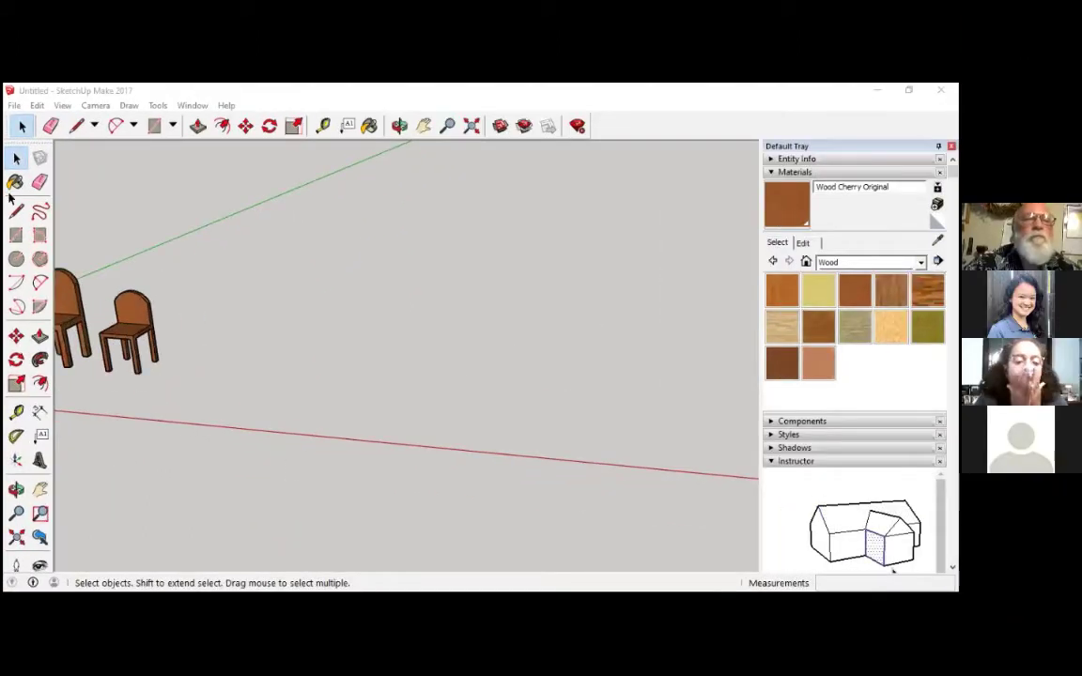
Step: Draw a 6' by 4' rectangle on the ground beside the chairs
left_click(16, 235)
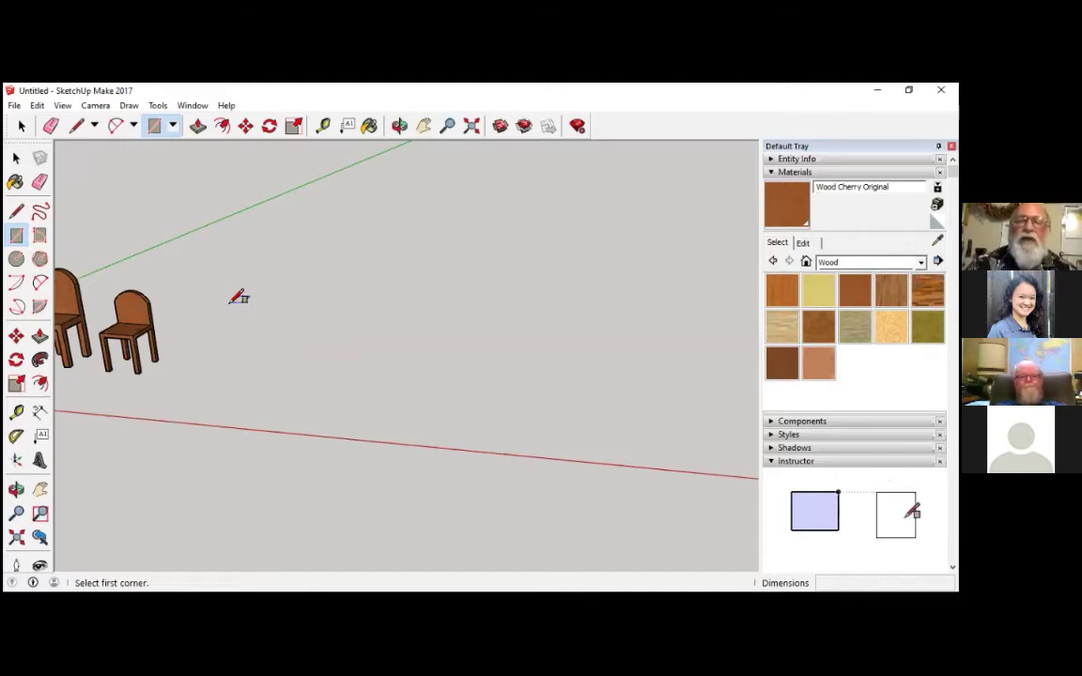
left_click(247, 362)
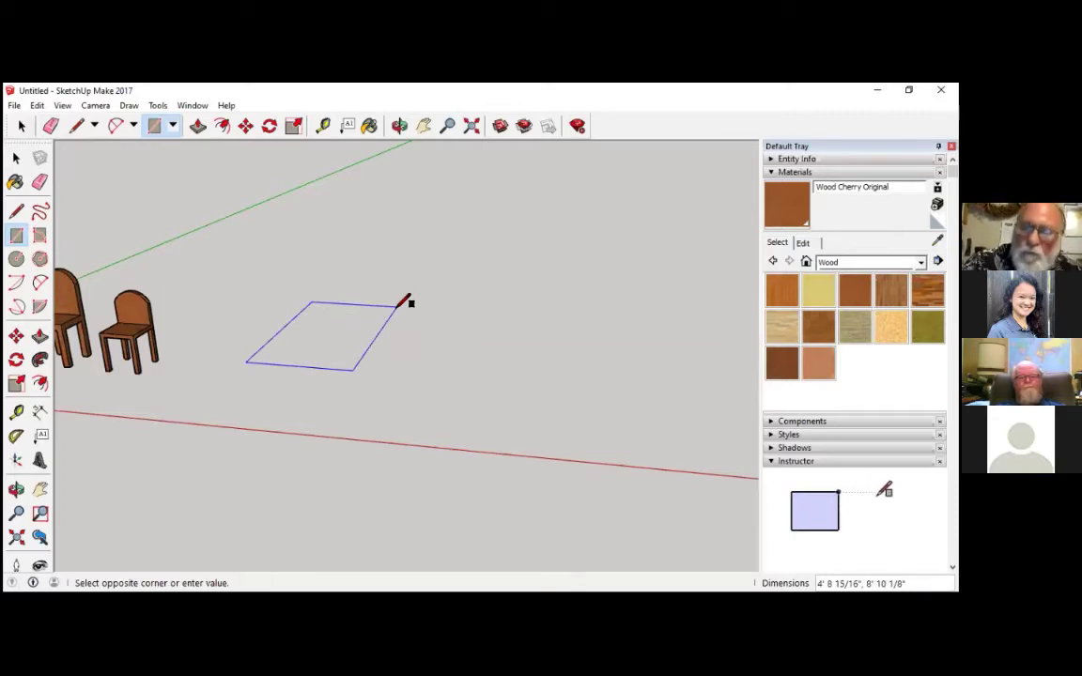
type("6',4")
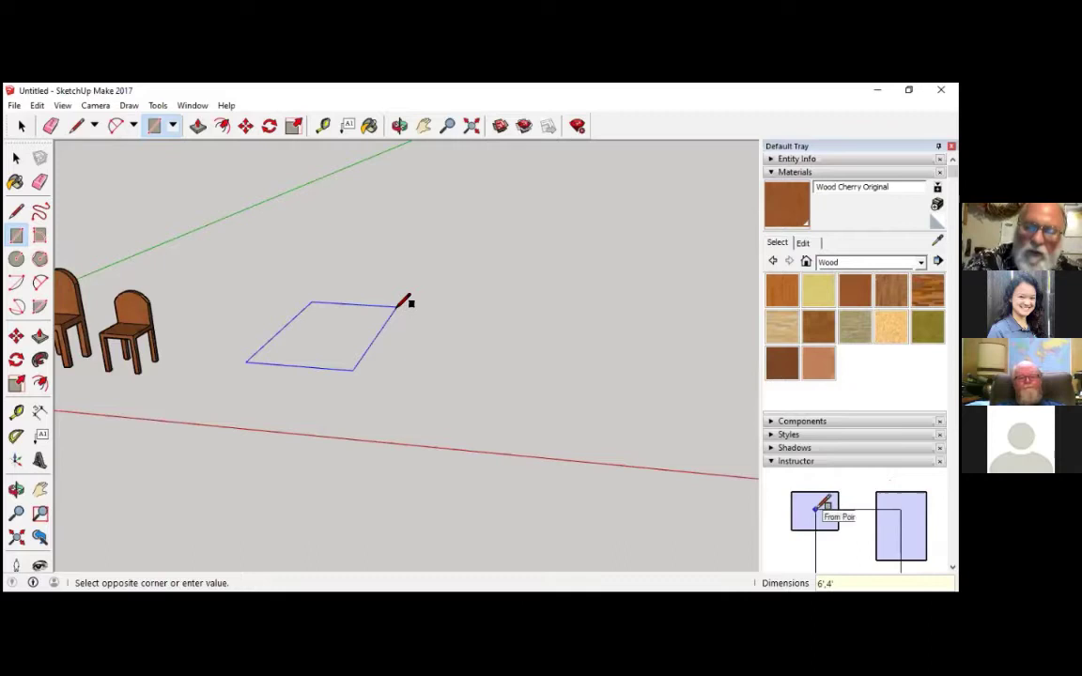
key("Return")
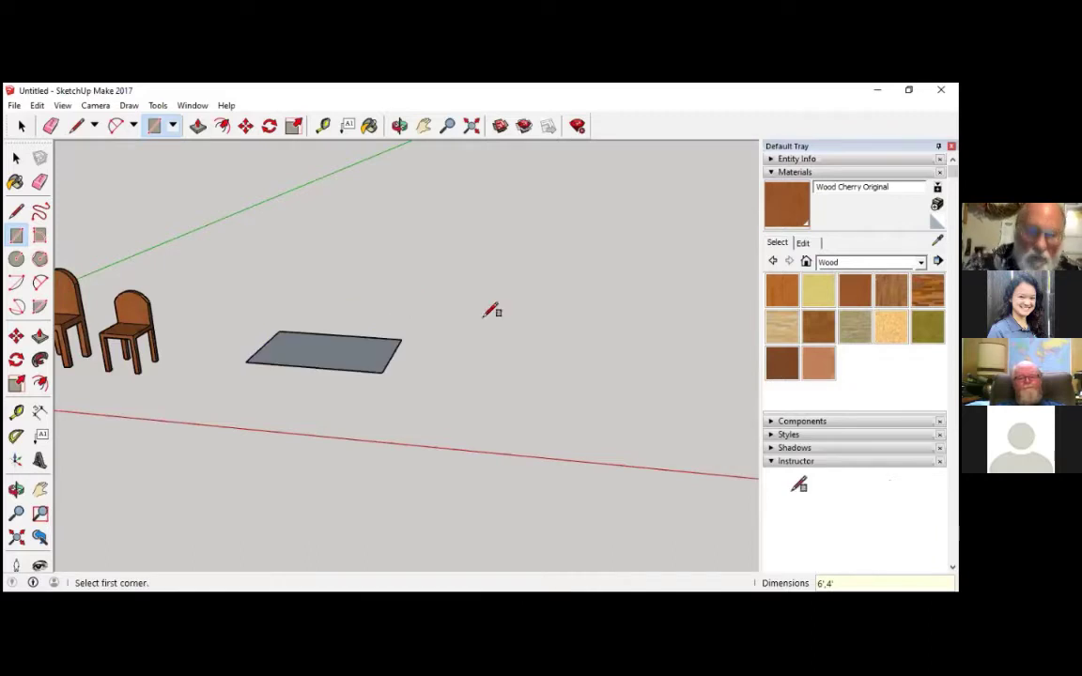
Step: Push/Pull the rectangle up 2" to form a tabletop slab
left_click(198, 126)
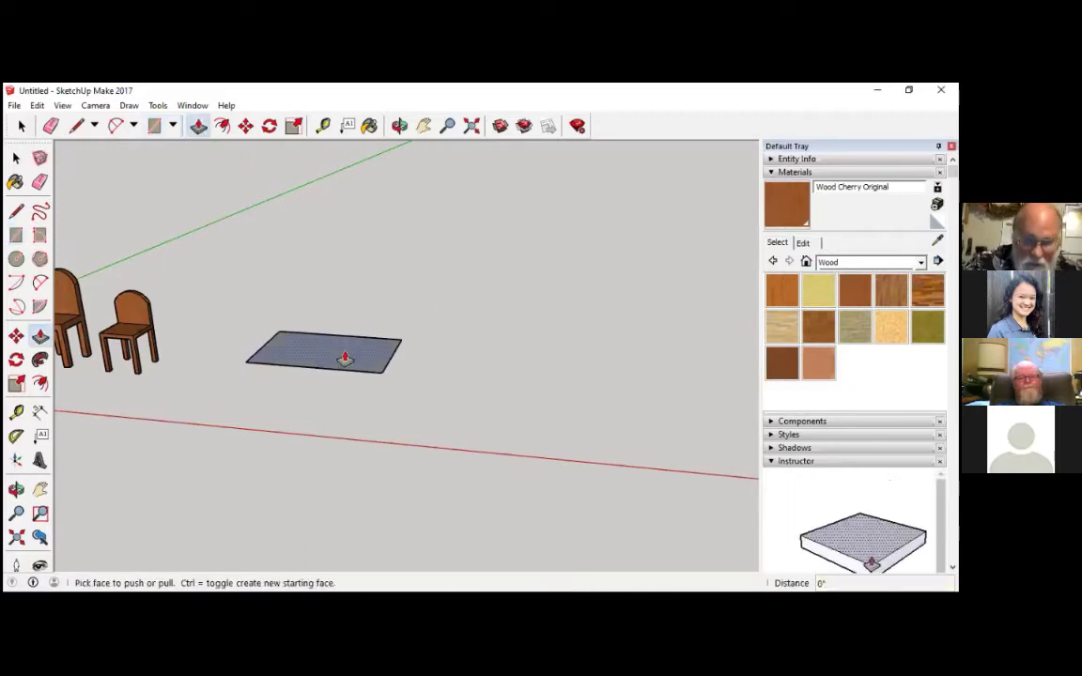
left_click(346, 356)
type("2")
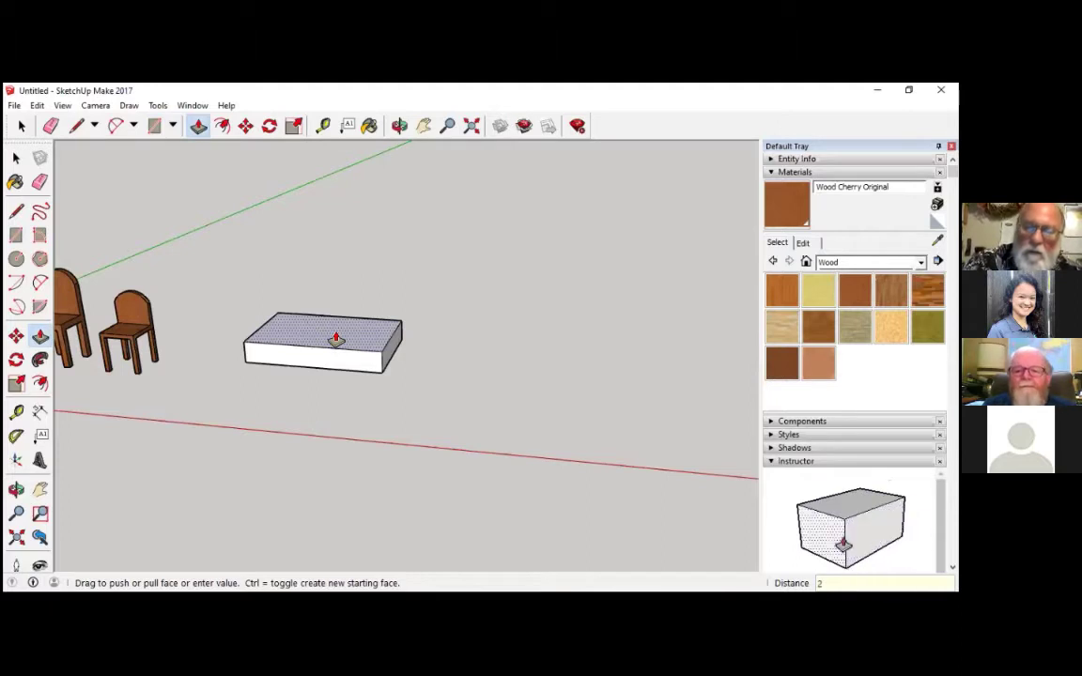
key("Return")
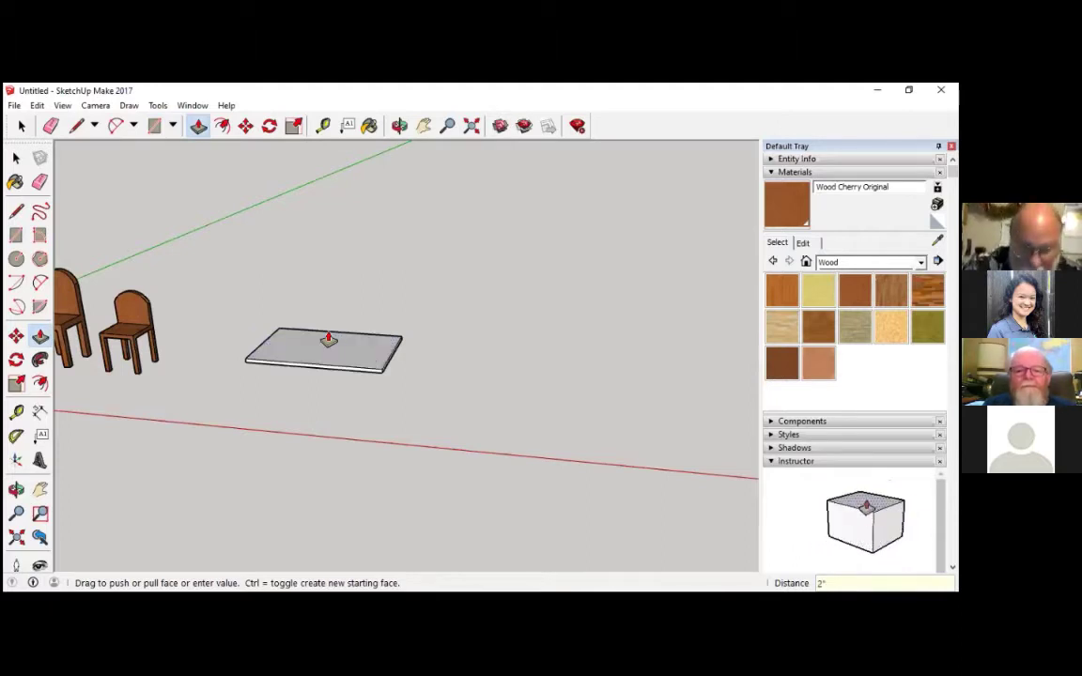
Step: Offset the slab's upper face outline inward by .5'
scroll(321, 362, "down", 5)
middle_click_drag(306, 330, 322, 357)
scroll(322, 357, "up", 6)
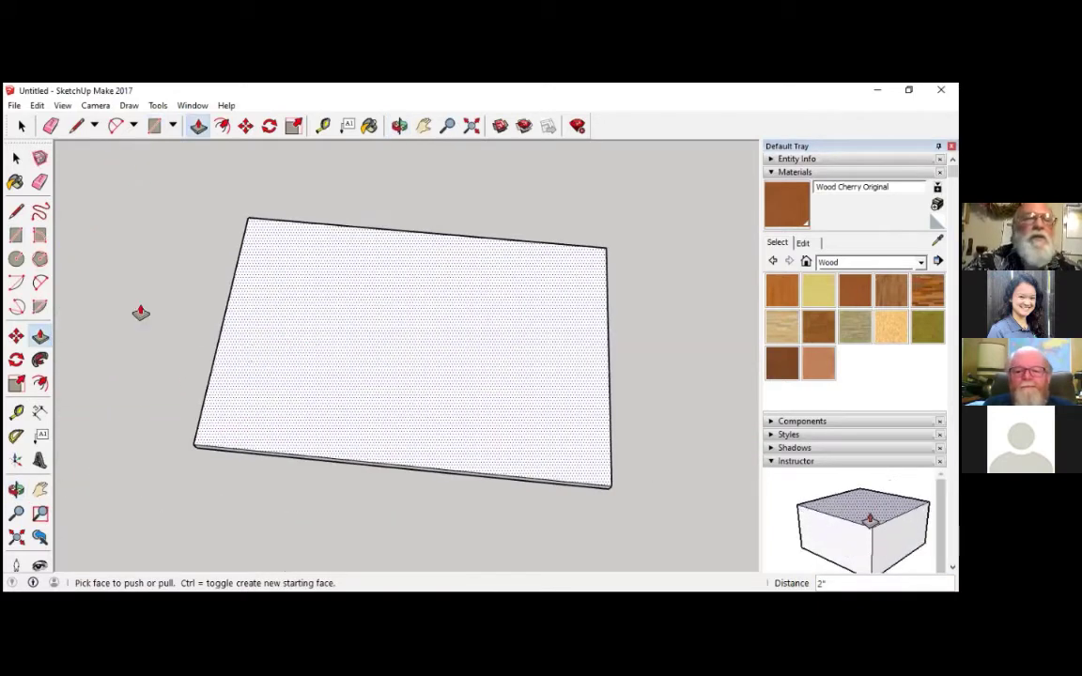
left_click(41, 383)
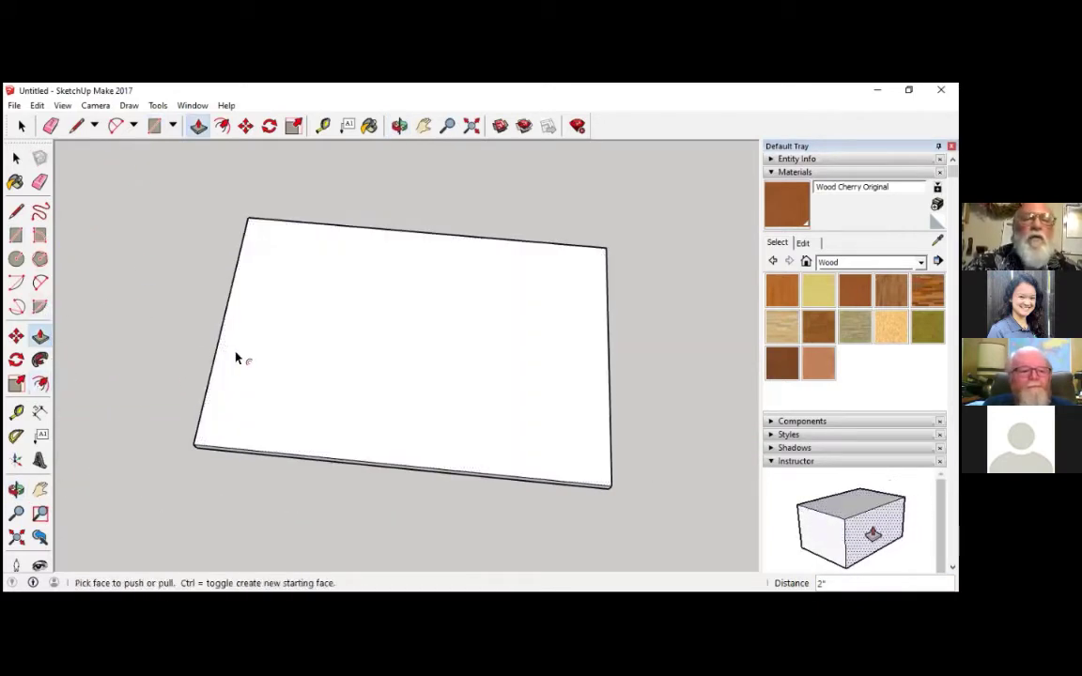
left_click(226, 346)
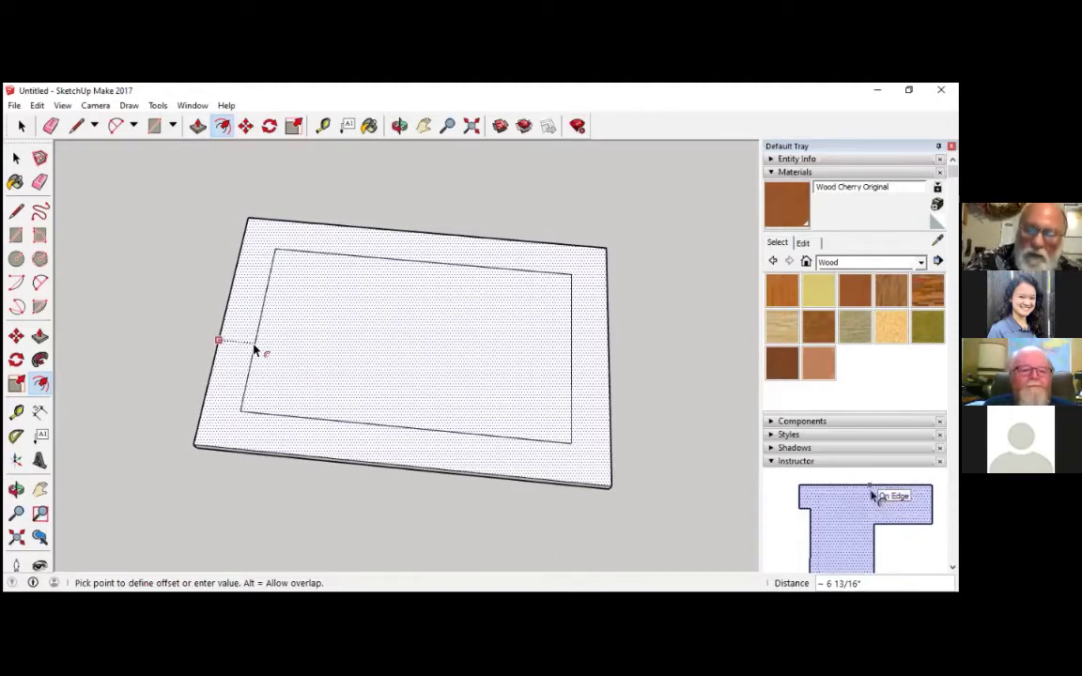
type(".5'")
key("Return")
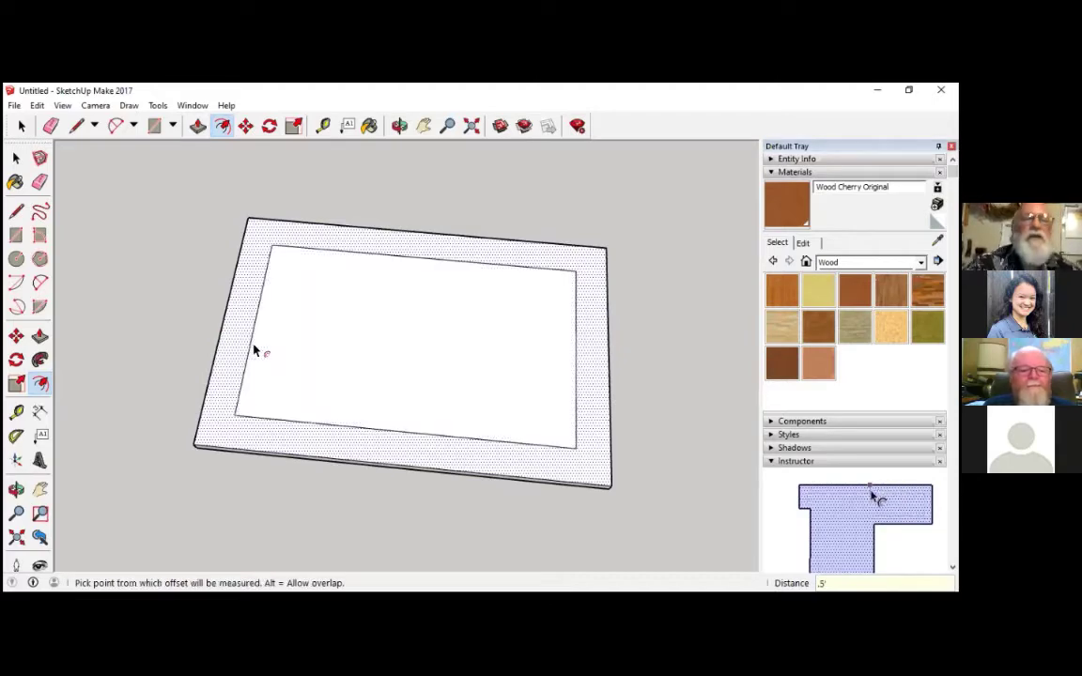
Step: Offset the inner rectangle inward by 1" to outline a narrow border strip
left_click(249, 350)
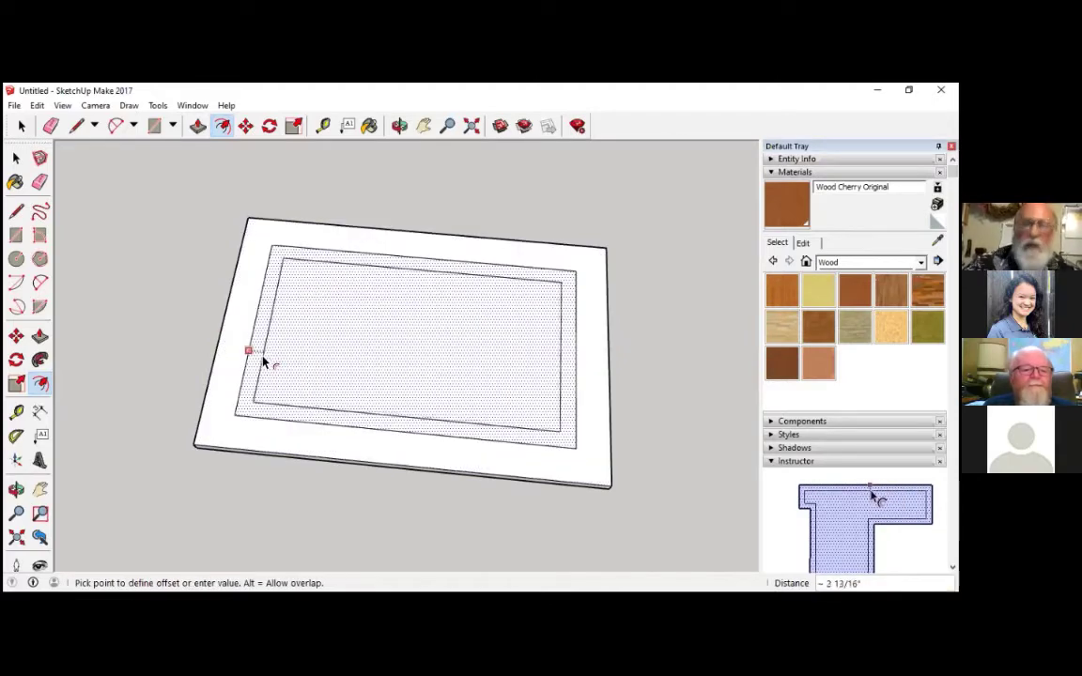
type("1")
key("Return")
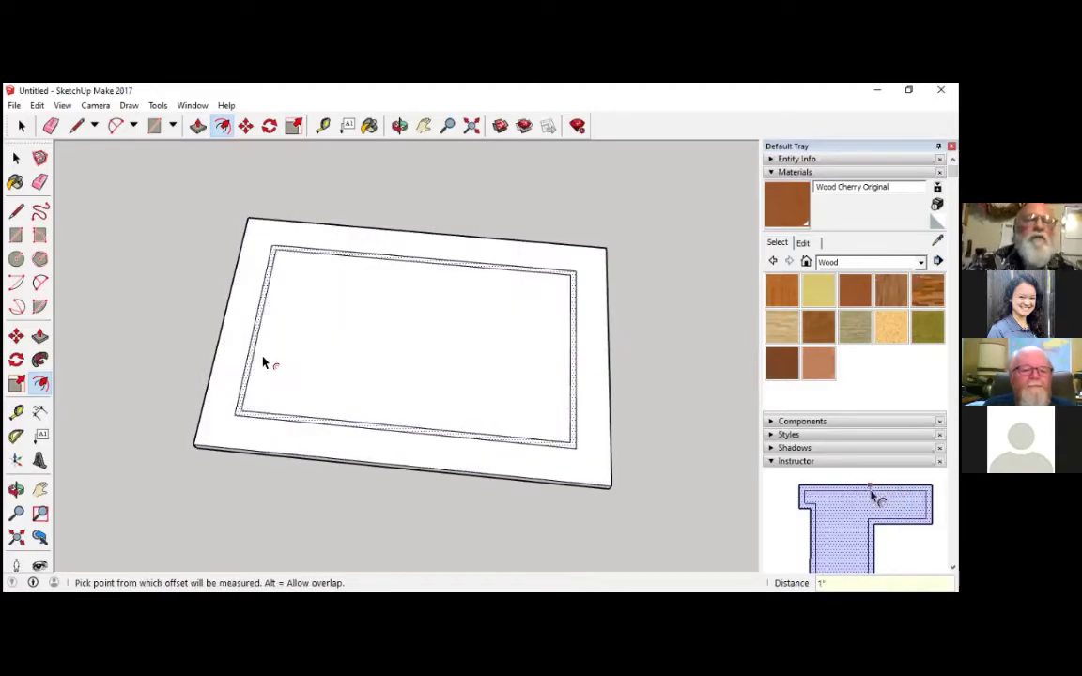
Step: Pull the narrow border strip up 4" to form a raised frame on the slab
left_click(198, 125)
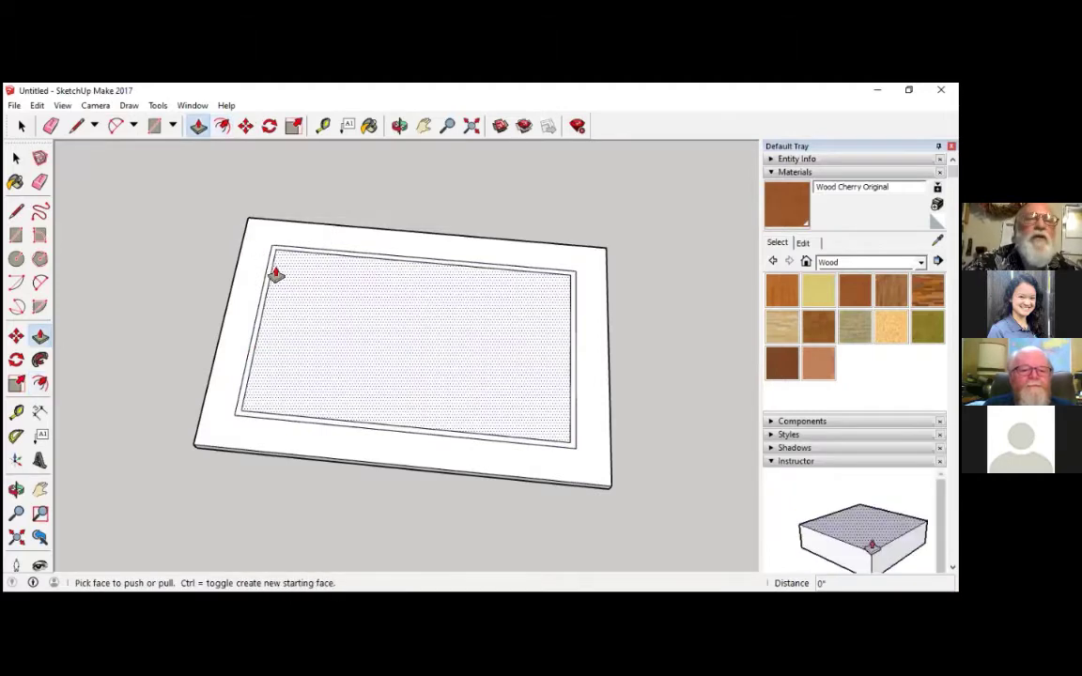
left_click(268, 274)
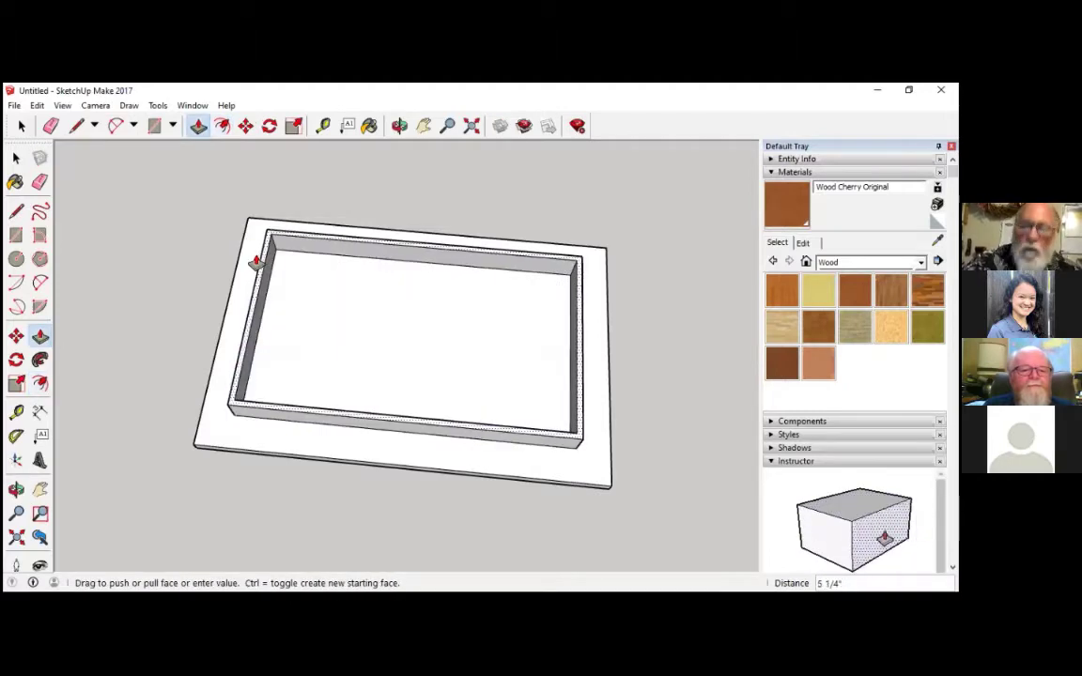
type("4")
key("Return")
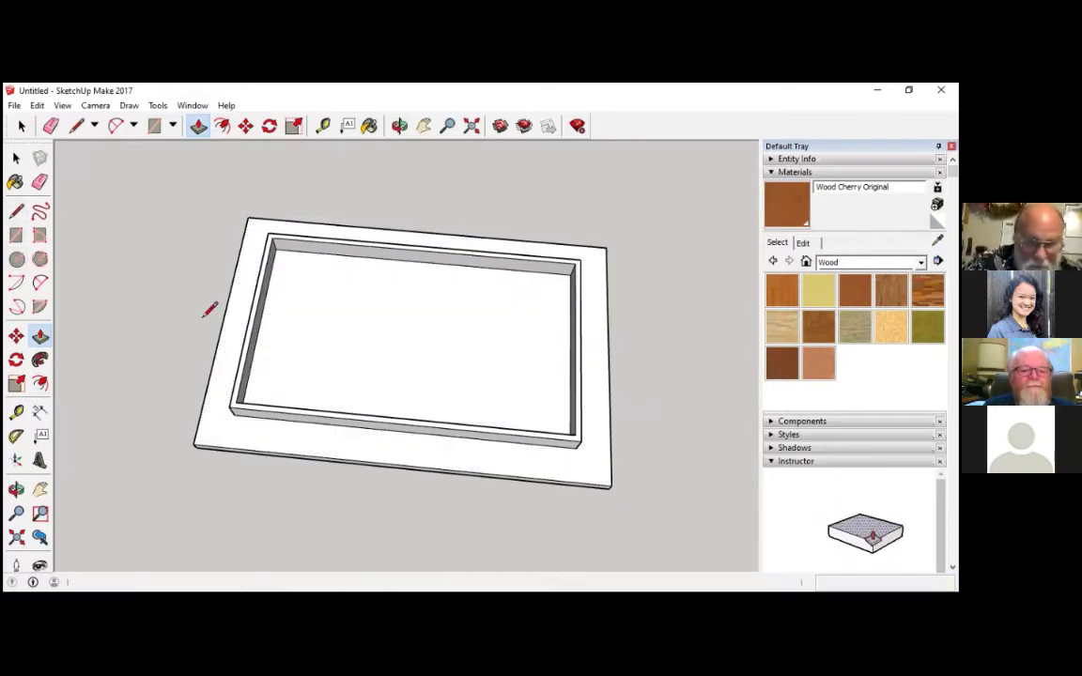
Step: Draw a circle of 1.5" radius on the recessed face near one inner corner of the raised frame
scroll(282, 268, "up", 7)
left_click(310, 256)
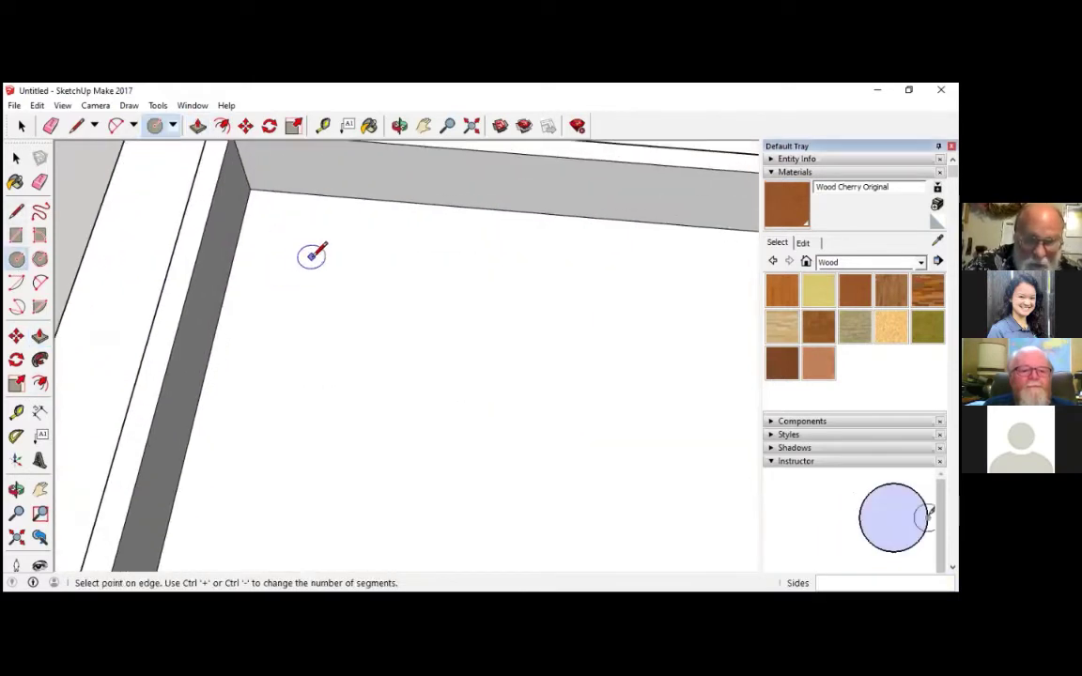
type("1.5")
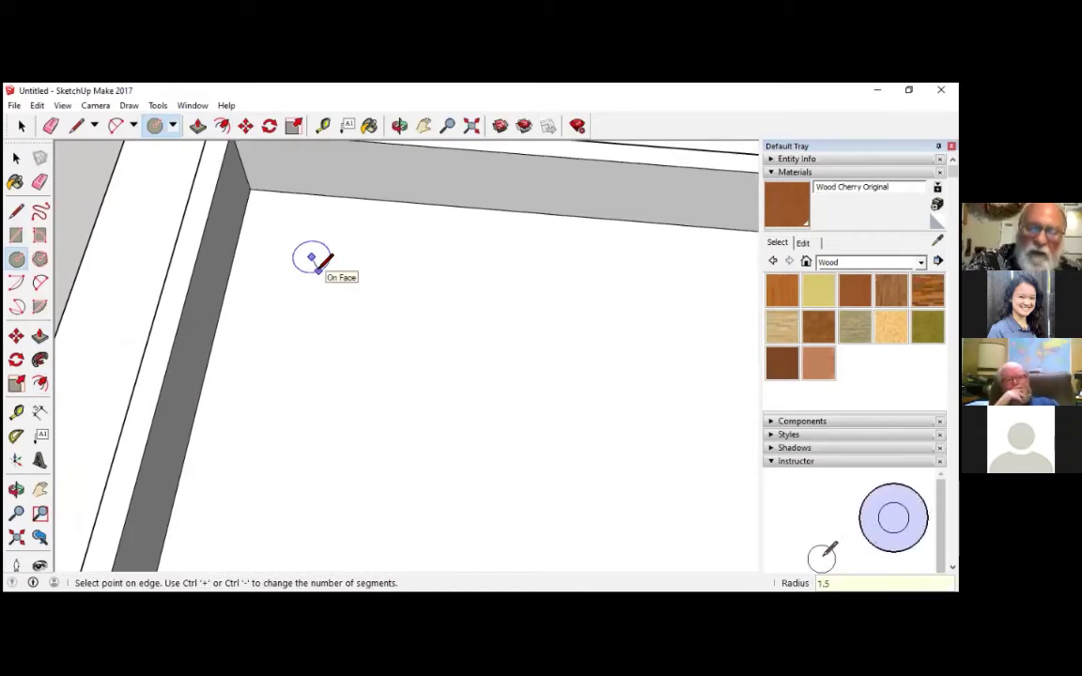
key("Return")
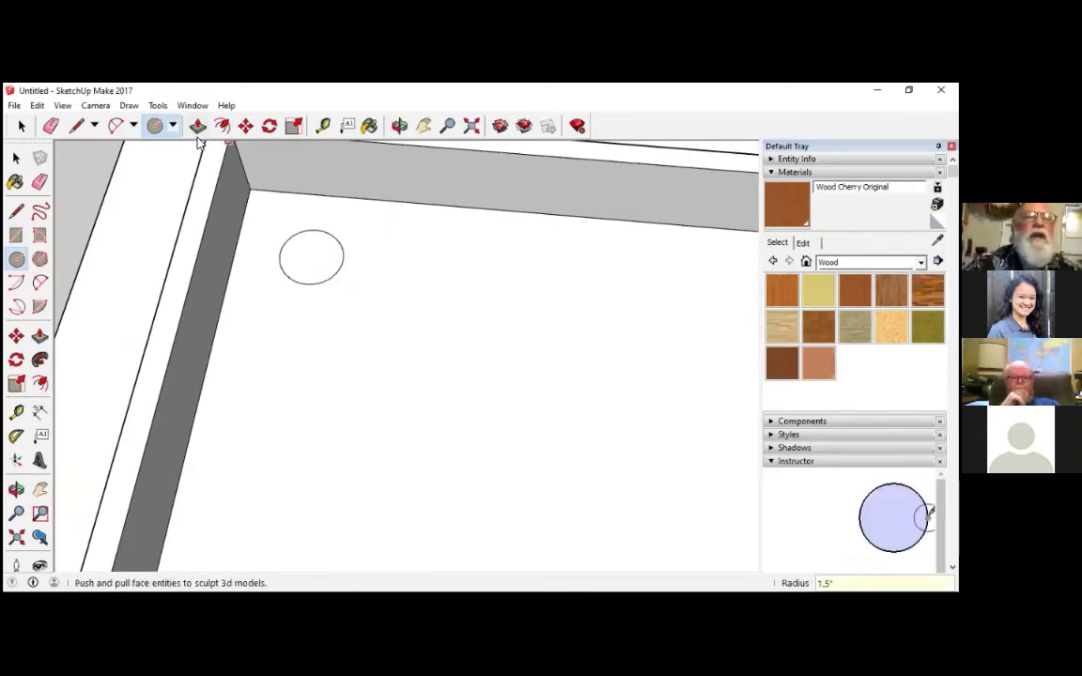
left_click(37, 105)
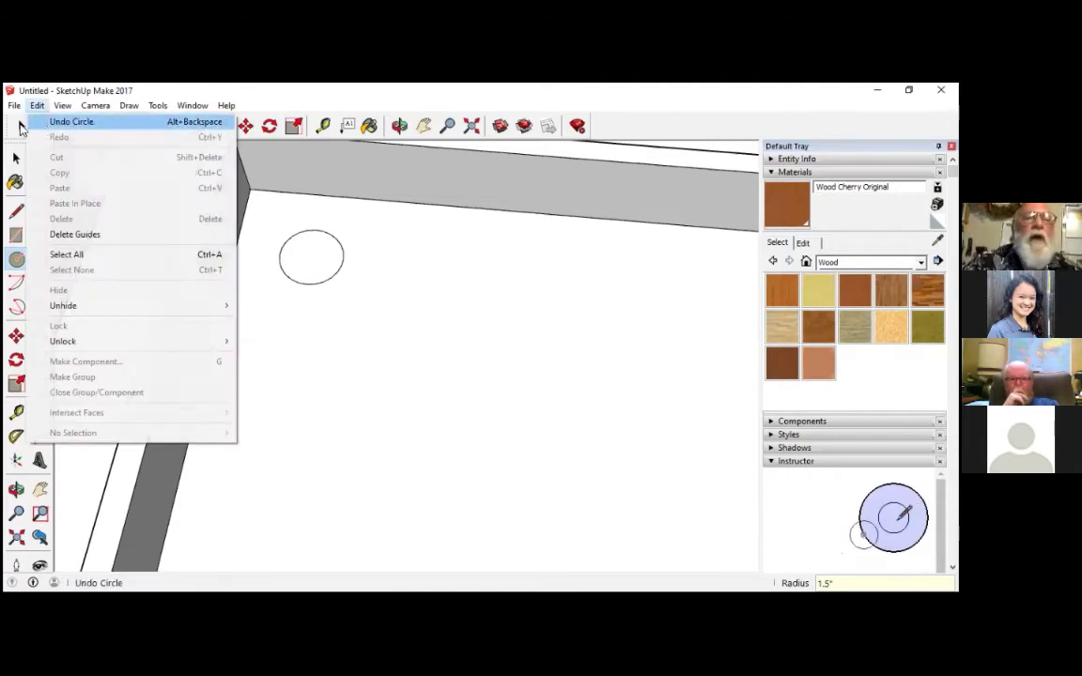
left_click(14, 105)
left_click(539, 383)
key("c")
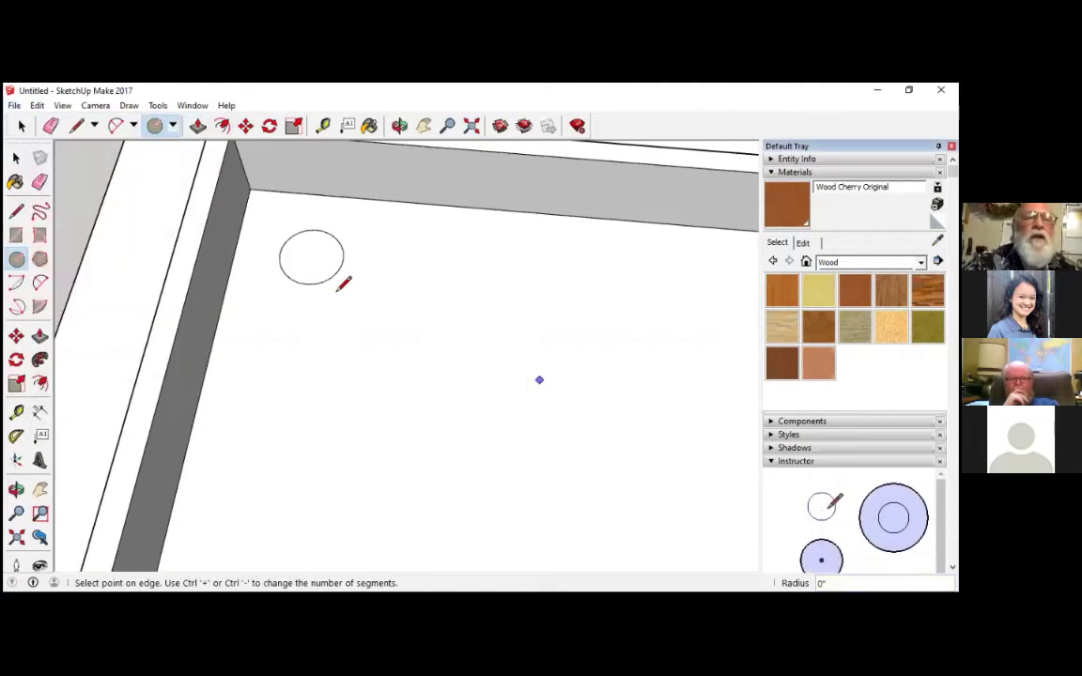
left_click(539, 379)
key("Escape")
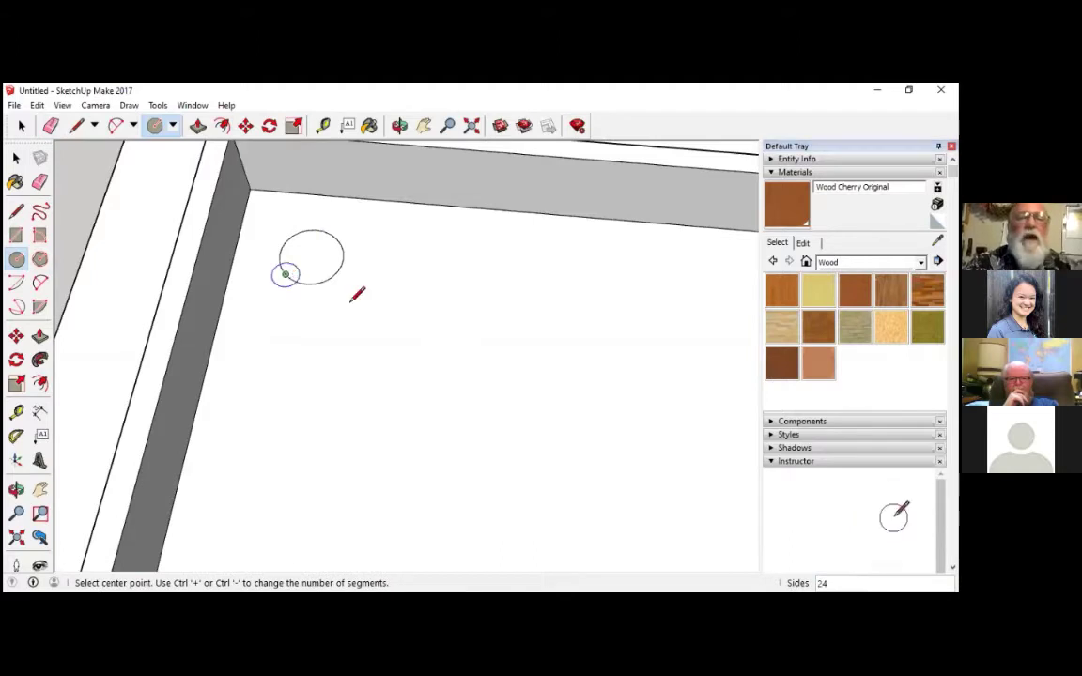
Step: Copy the leg circle to the clipboard and move the original close into the frame's inner corner
left_click(16, 159)
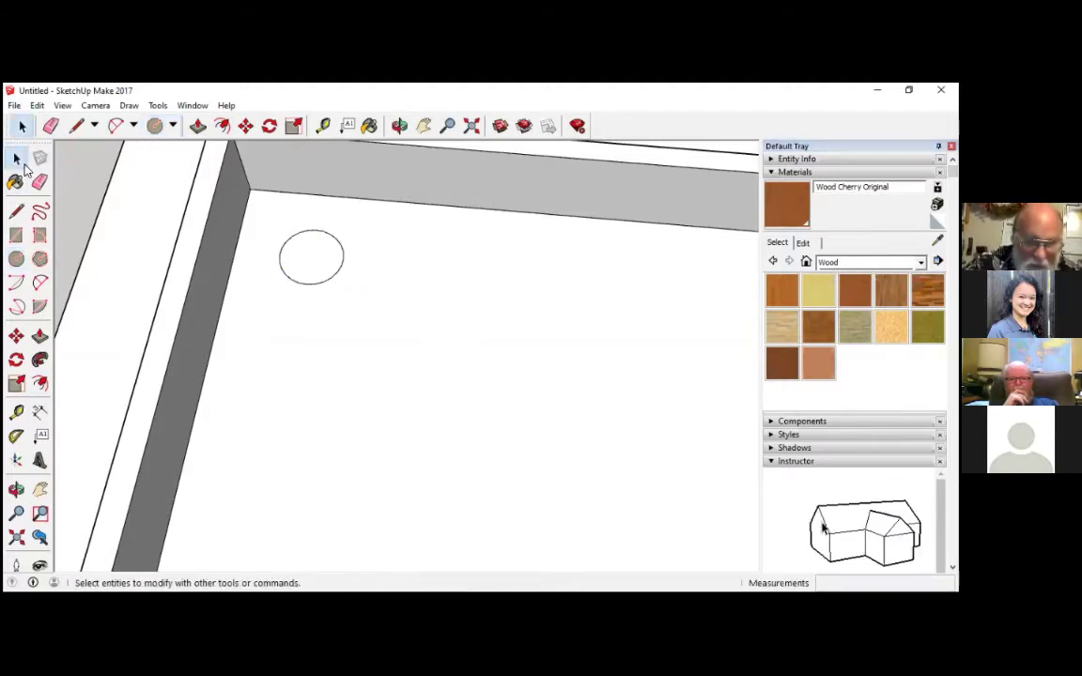
left_click(335, 278)
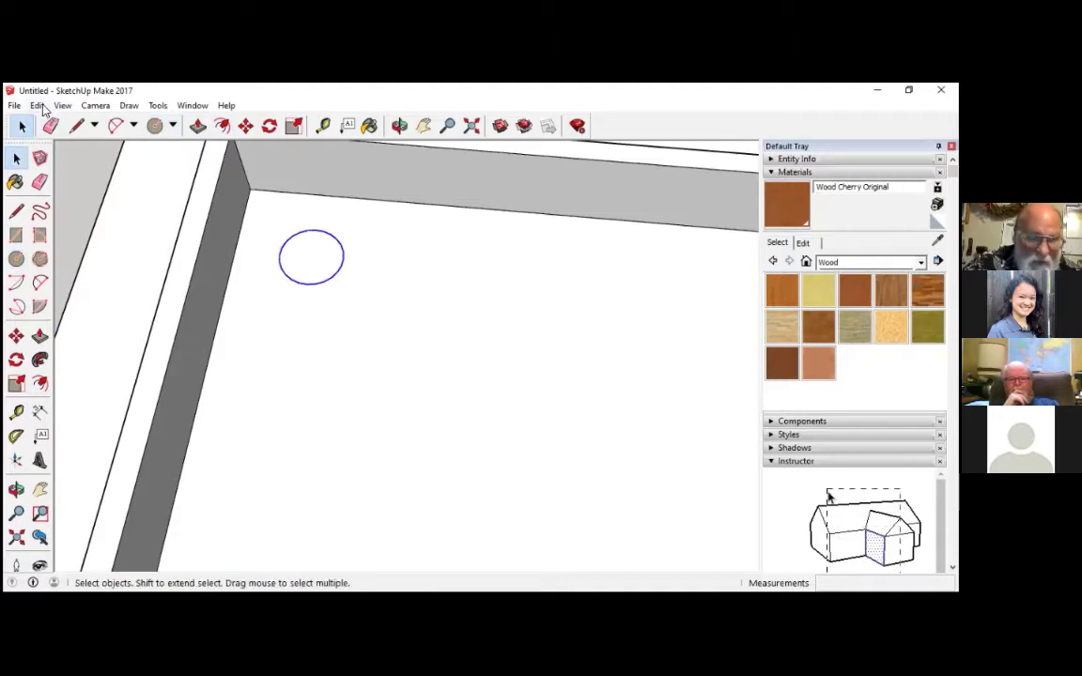
left_click(40, 106)
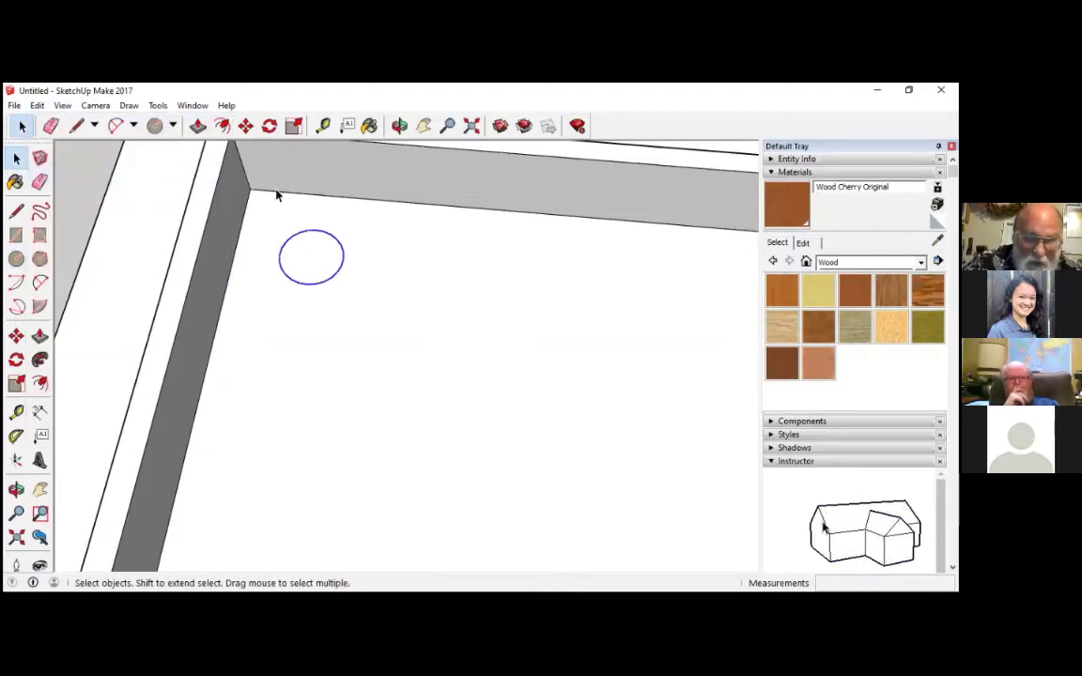
left_click(245, 126)
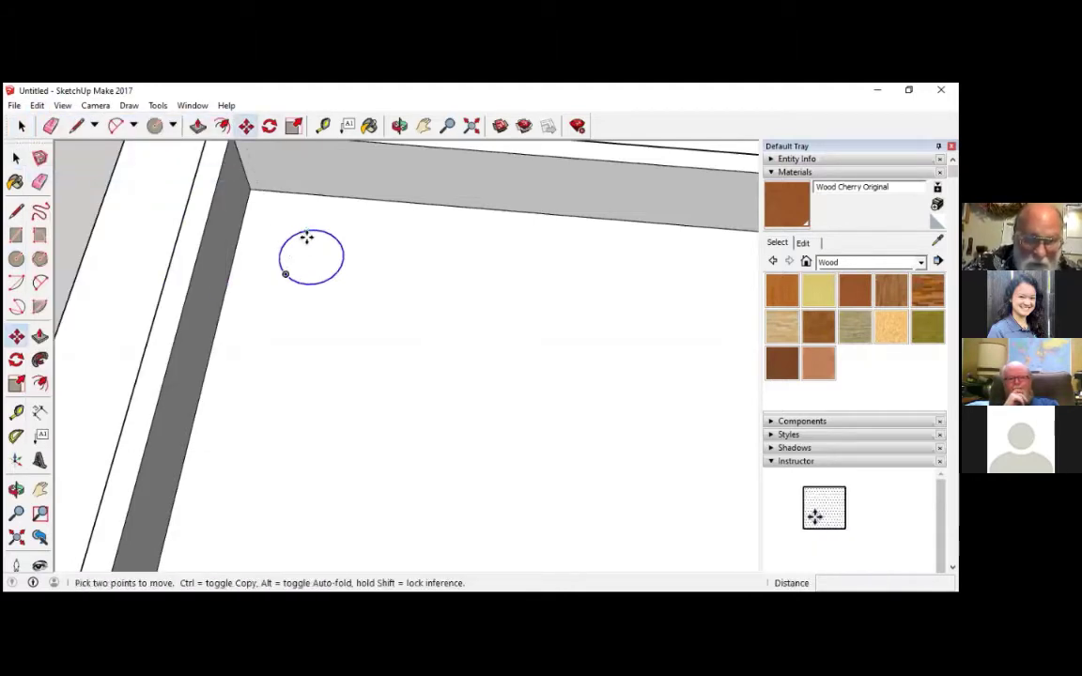
left_click(300, 230)
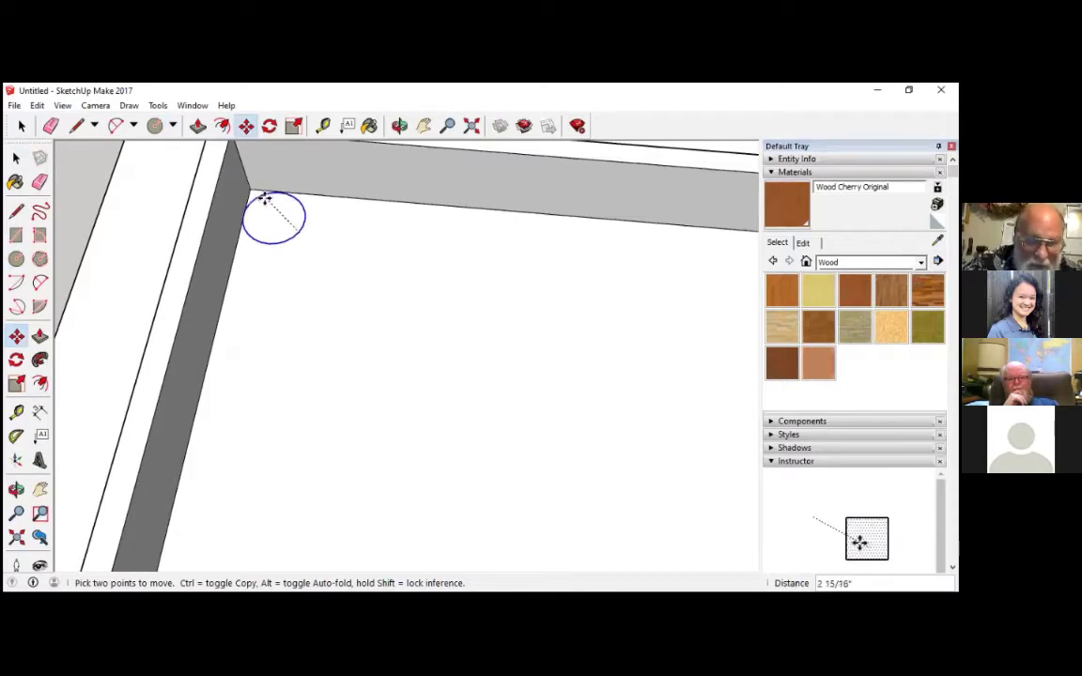
left_click(266, 200)
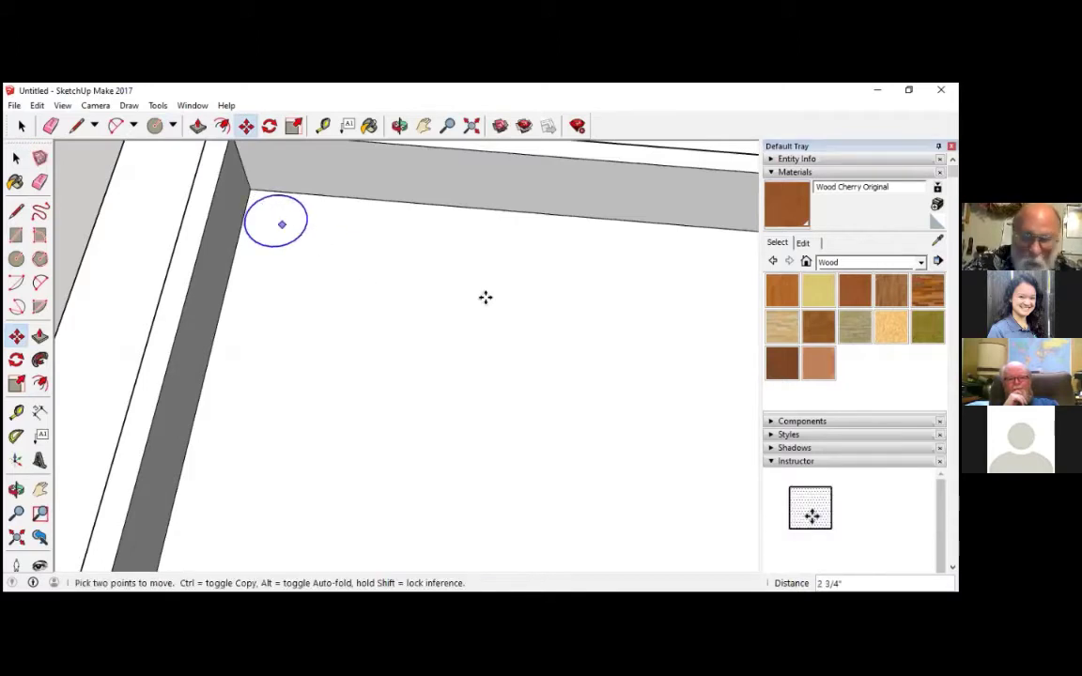
Step: Paste the copied circle into the inner corner at the other end of the frame's same long side
scroll(479, 305, "down", 5)
scroll(717, 314, "up", 5)
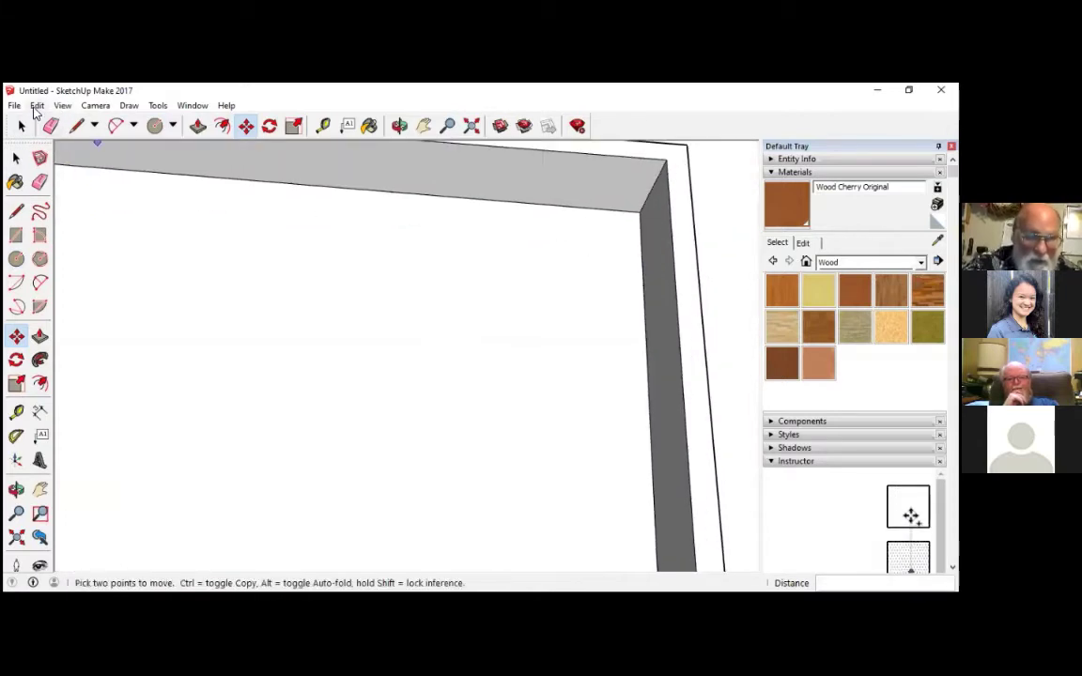
left_click(37, 105)
left_click(64, 186)
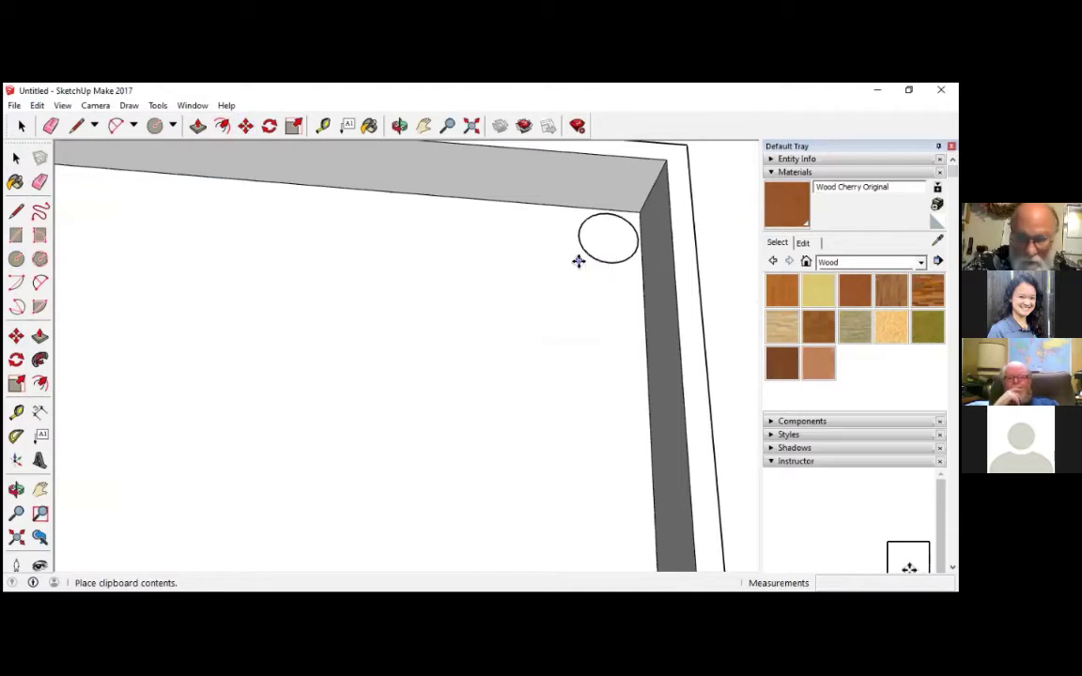
left_click(579, 262)
Step: Paste another copy of the leg circle into an empty inner corner on the frame's opposite long side
scroll(491, 459, "down", 5)
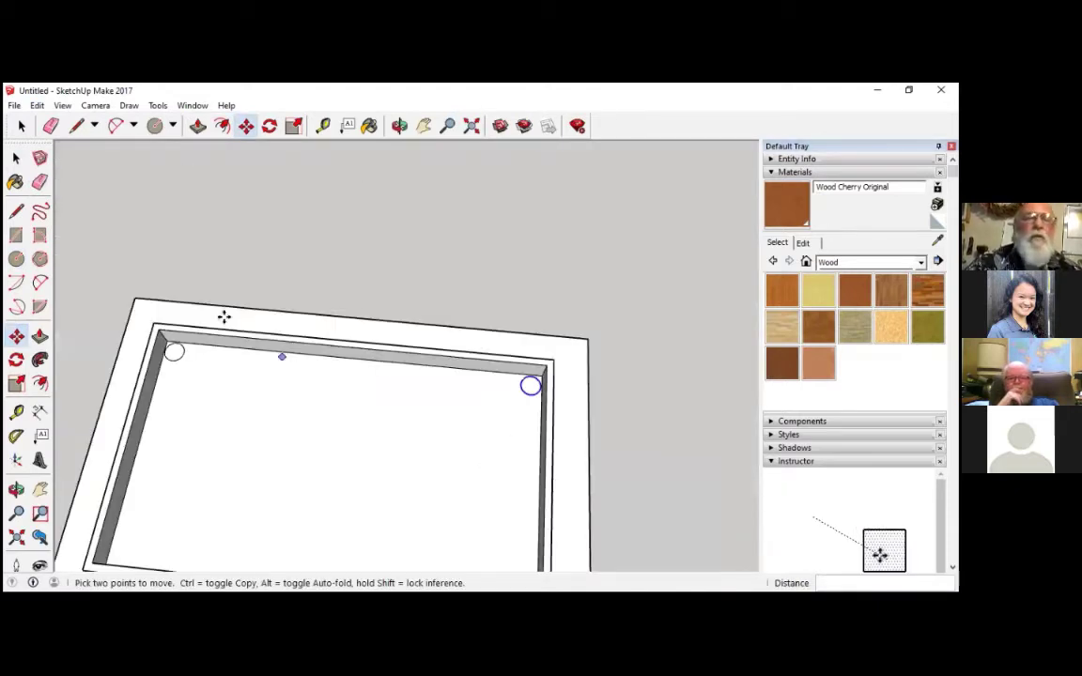
middle_click_drag(262, 427, 201, 482)
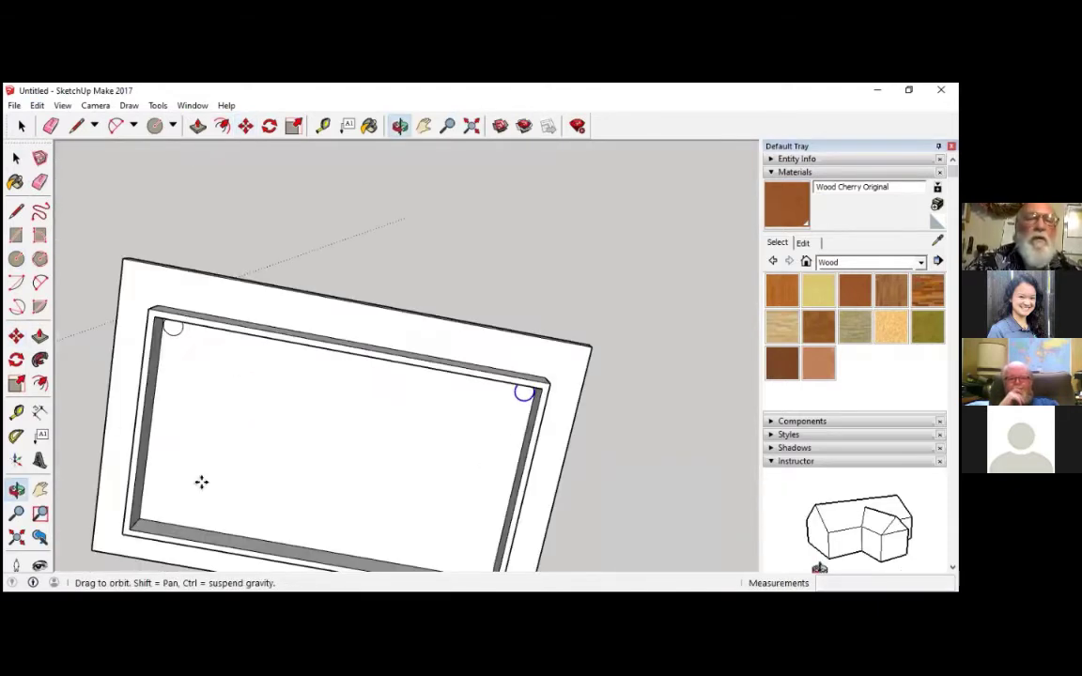
scroll(151, 521, "up", 5)
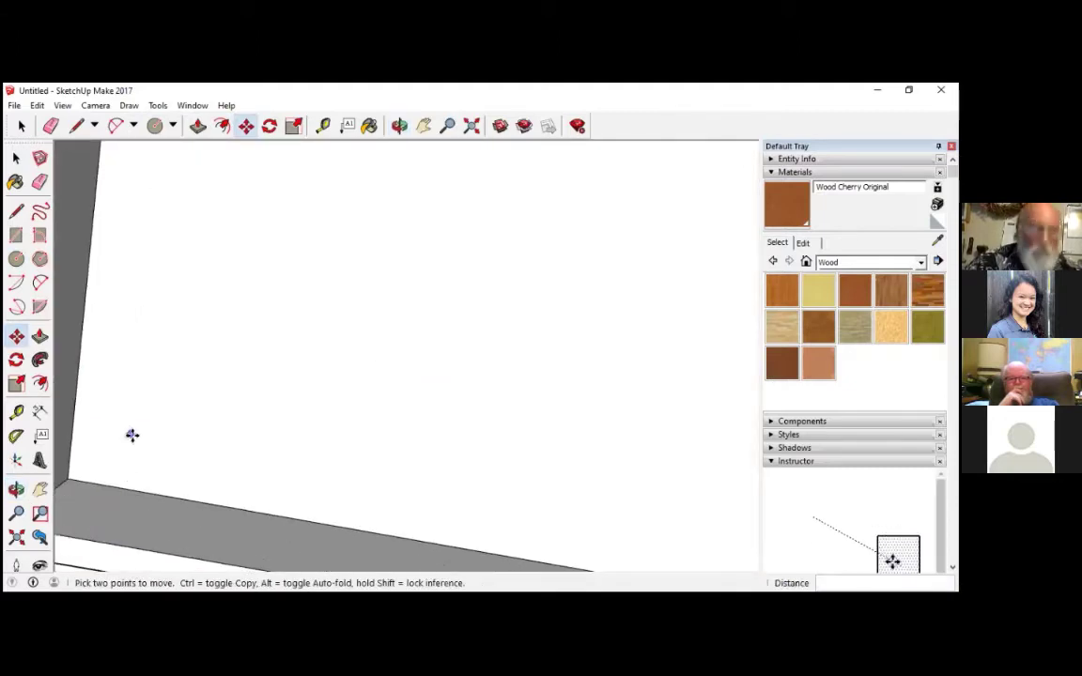
right_click(114, 409)
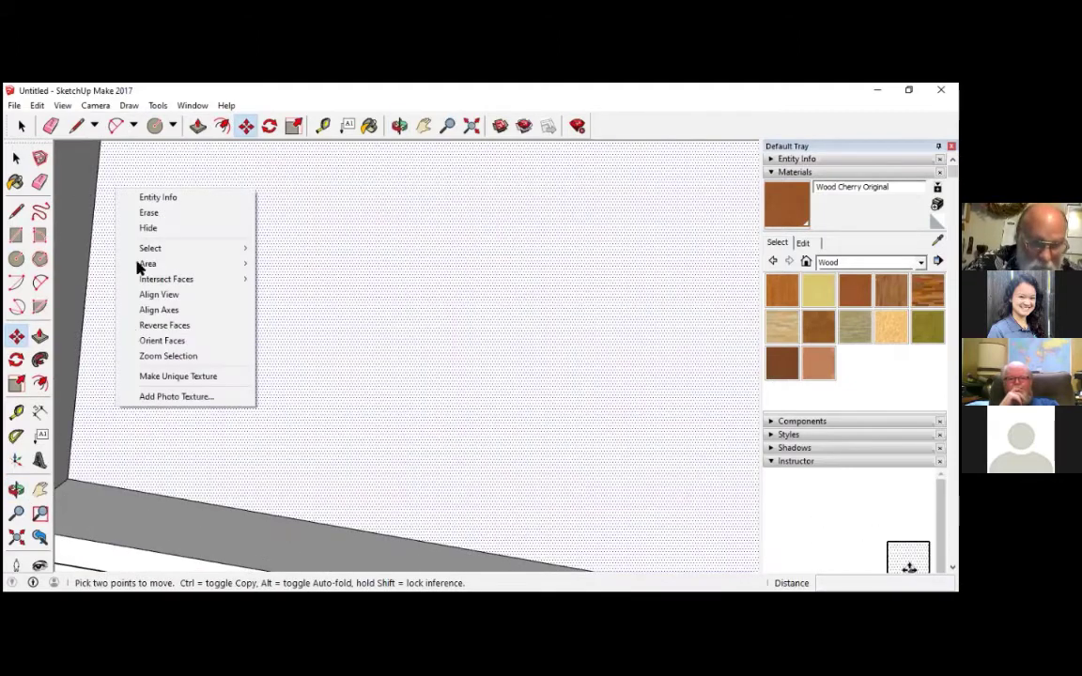
left_click(131, 468)
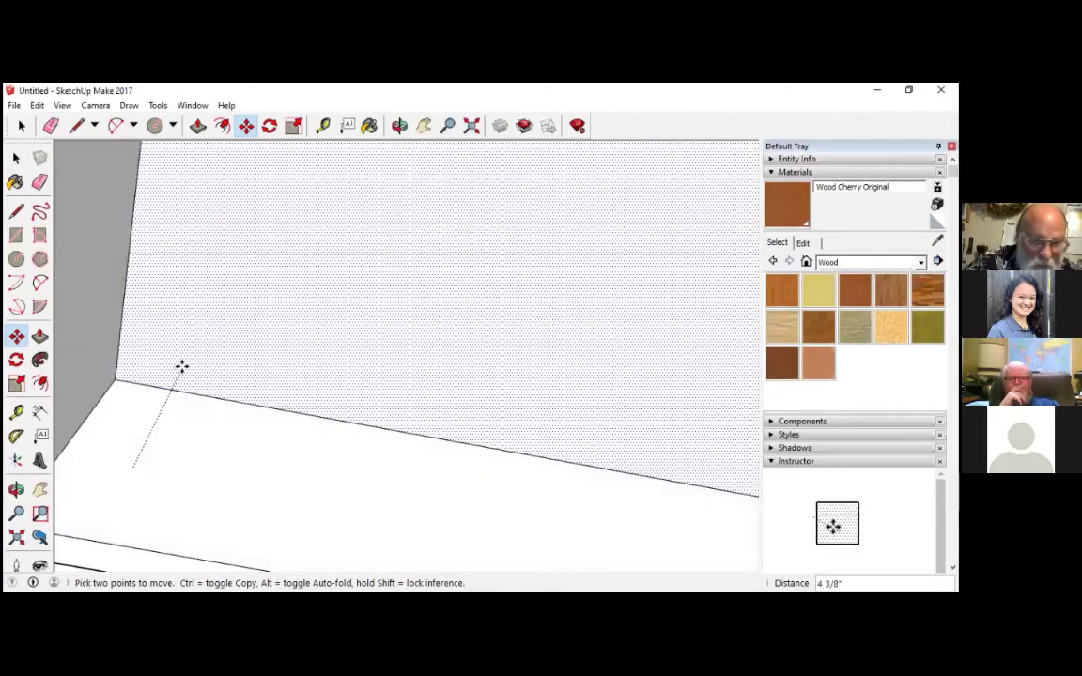
key("Escape")
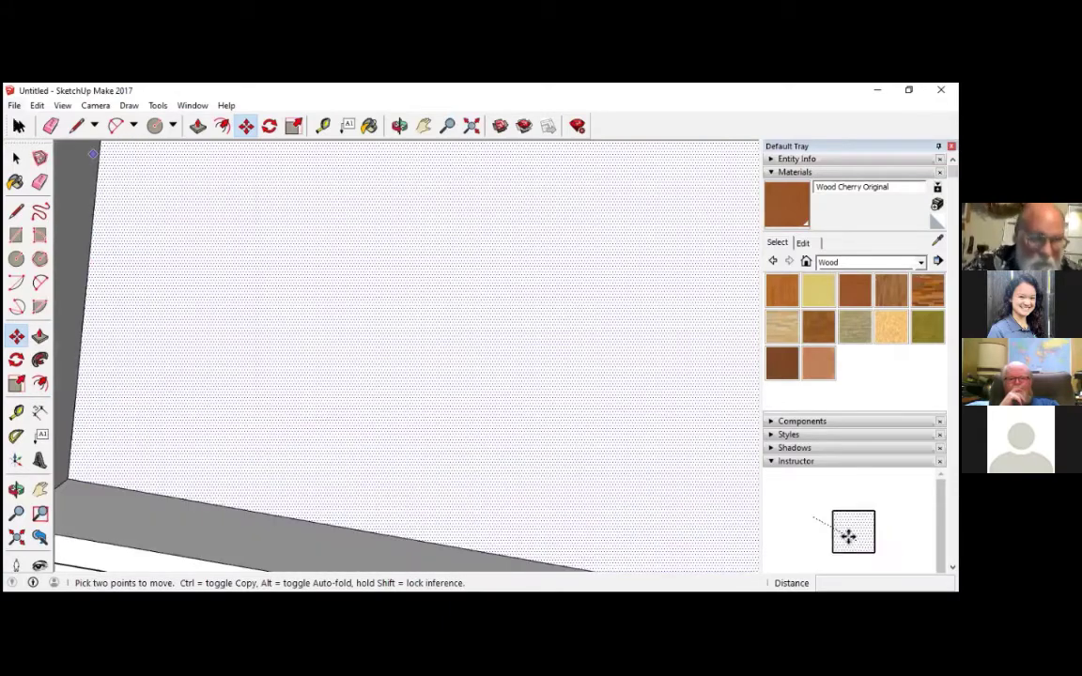
left_click(37, 106)
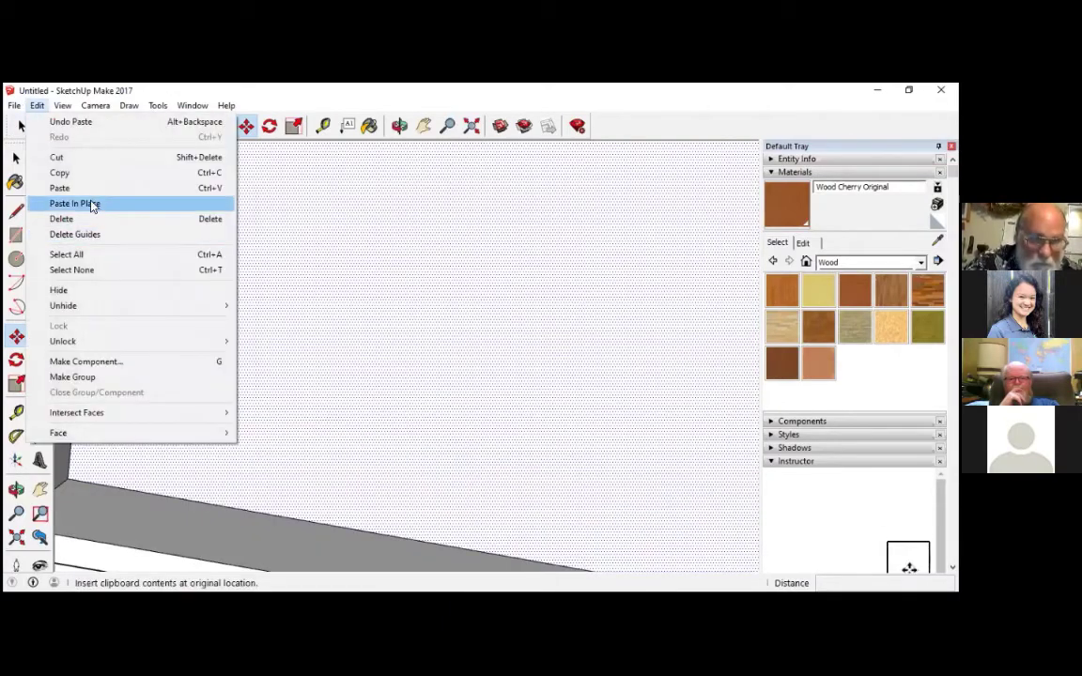
left_click(132, 188)
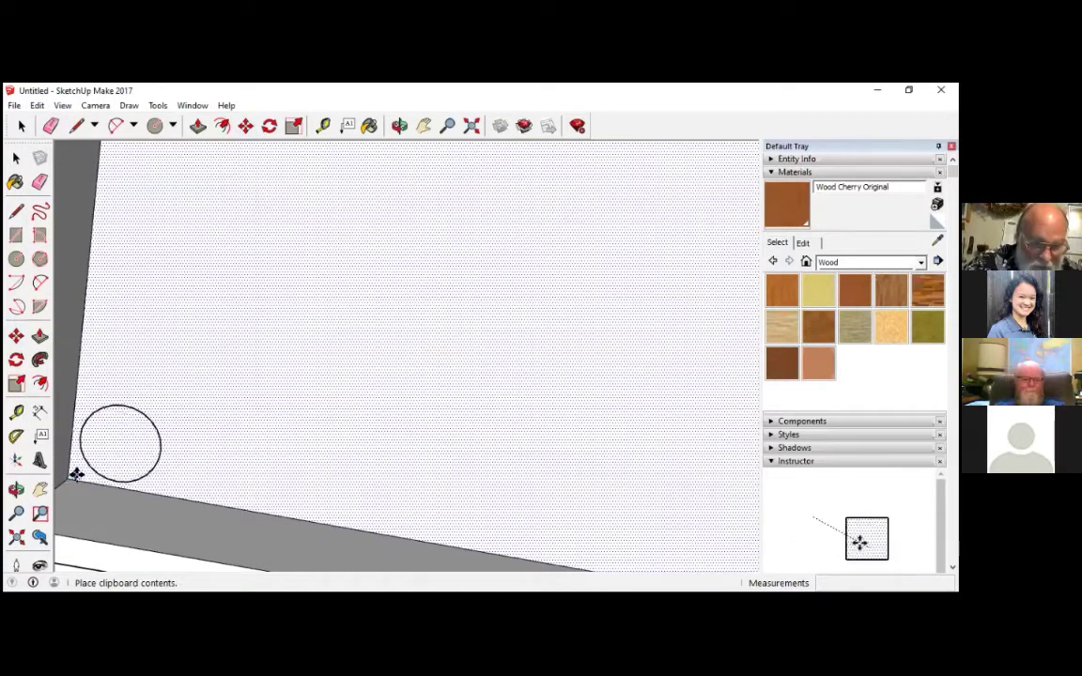
left_click(90, 489)
Step: Paste the leg circle into the last empty inner corner of the frame
scroll(389, 427, "down", 5)
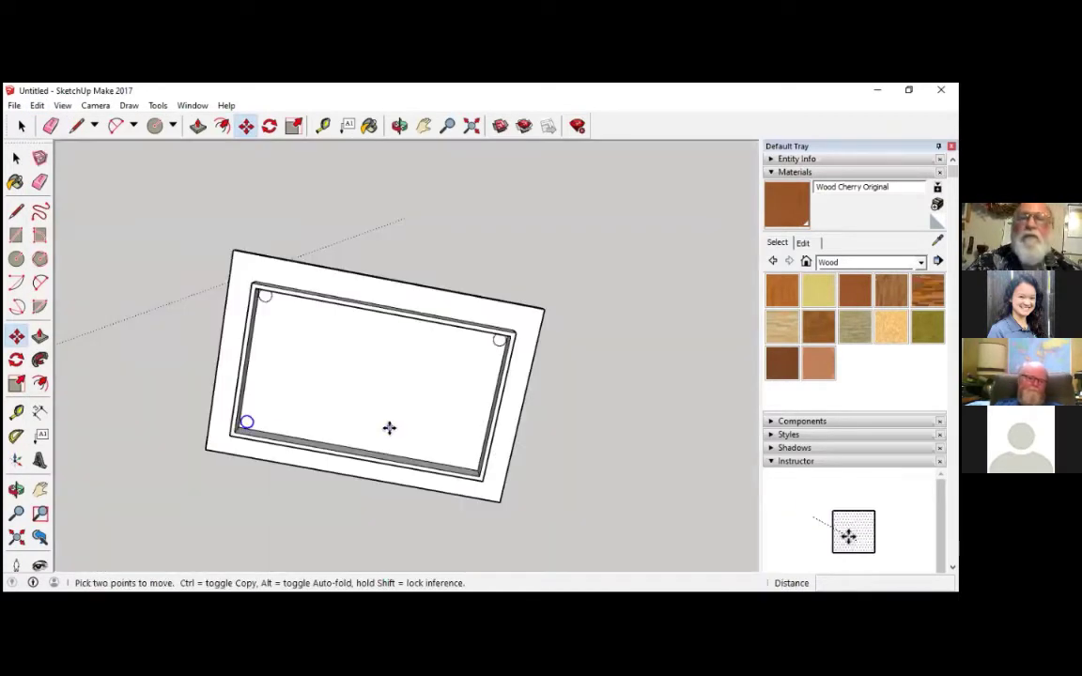
scroll(383, 354, "up", 5)
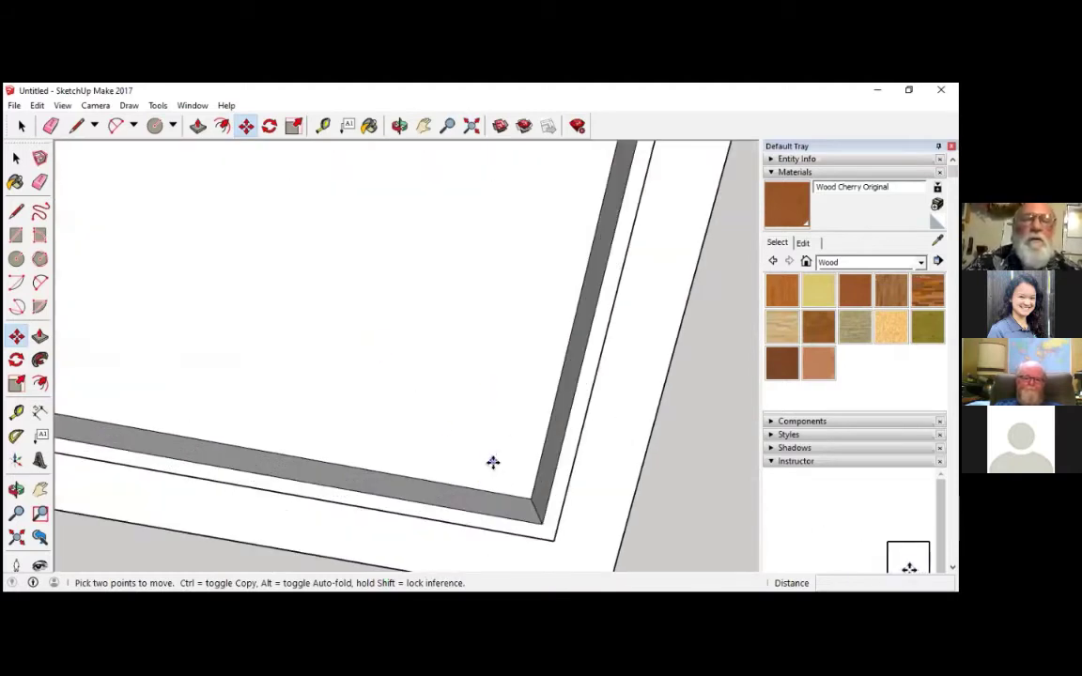
key("ctrl+v")
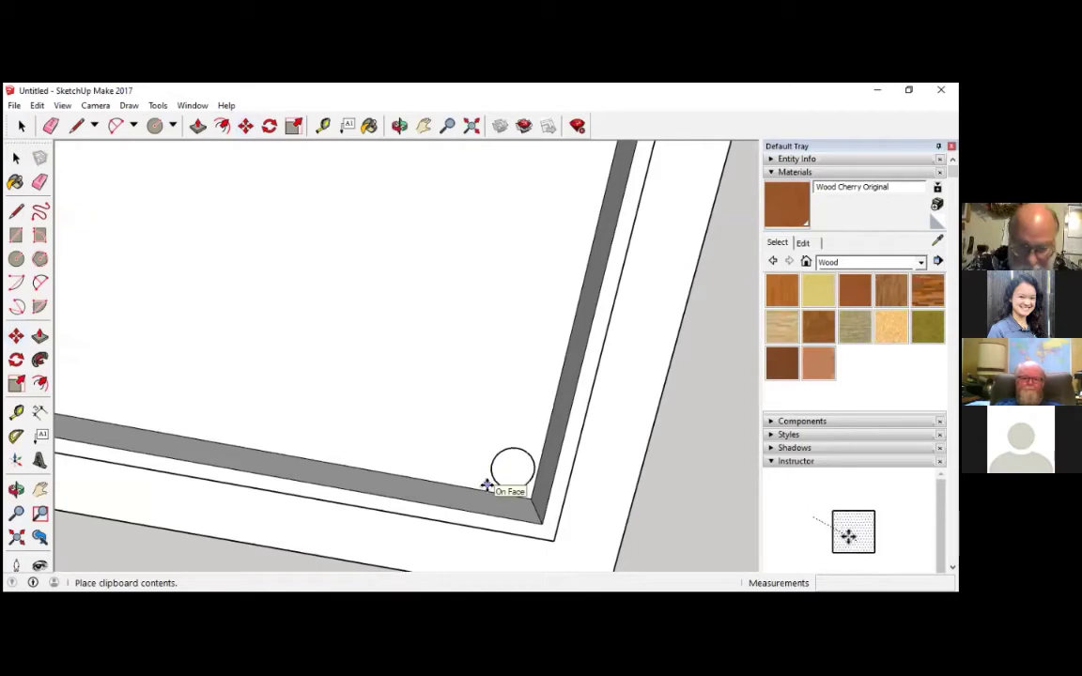
left_click(485, 484)
Step: Extrude one of the corner circles 28" with Push/Pull to form the first table leg
scroll(486, 290, "up", 3)
scroll(487, 290, "down", 5)
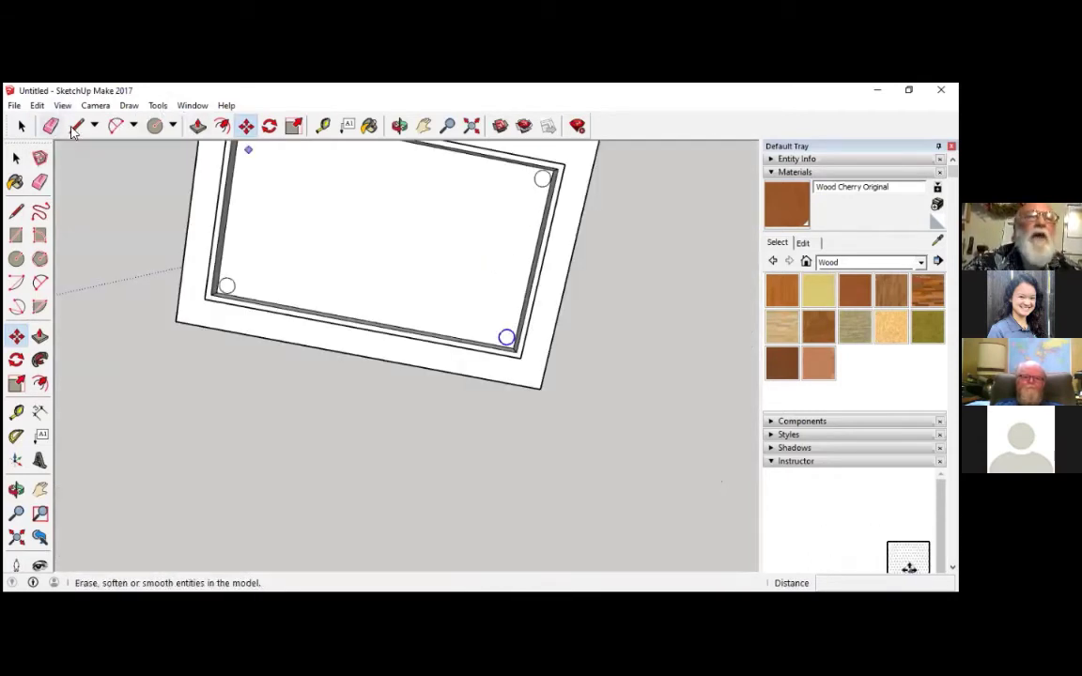
left_click(195, 126)
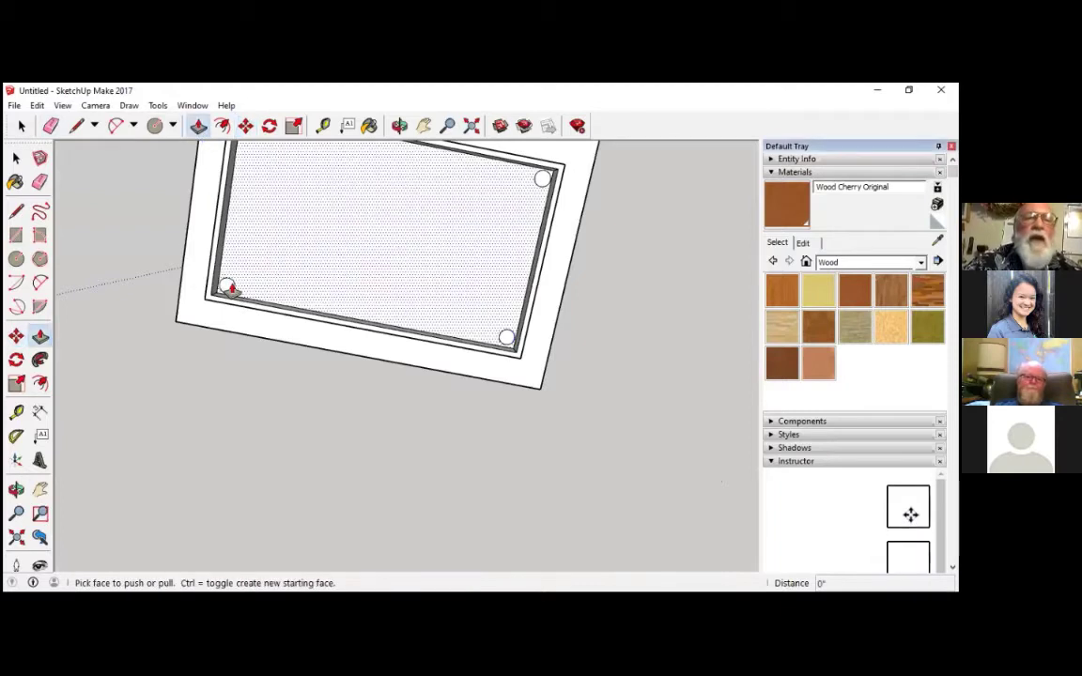
left_click(226, 286)
type("2")
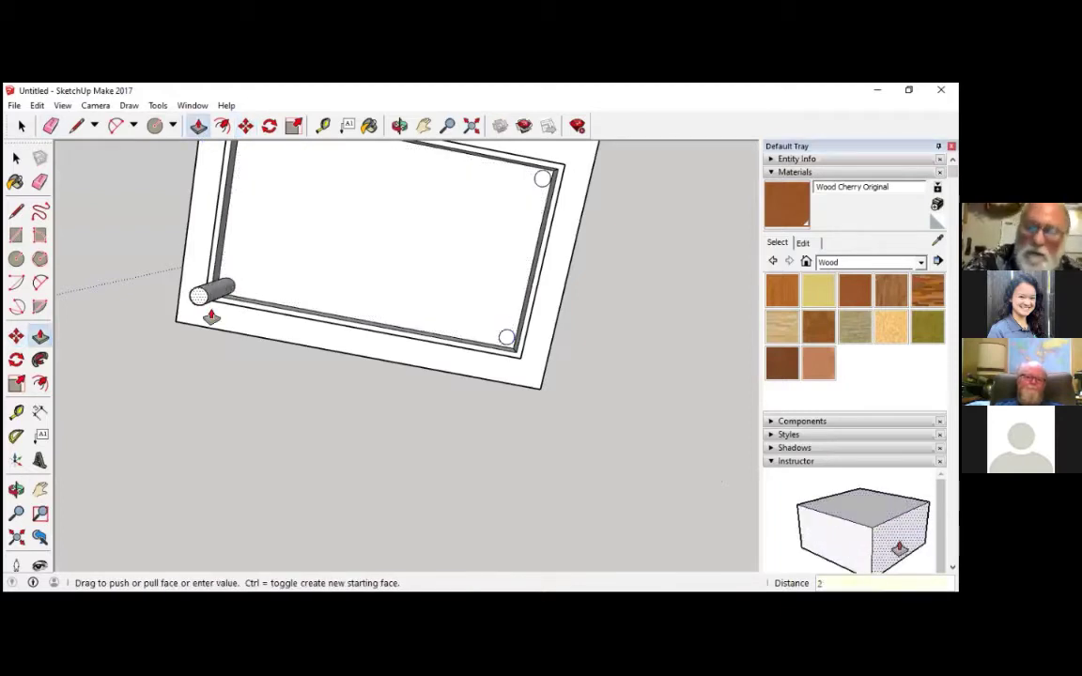
type("8")
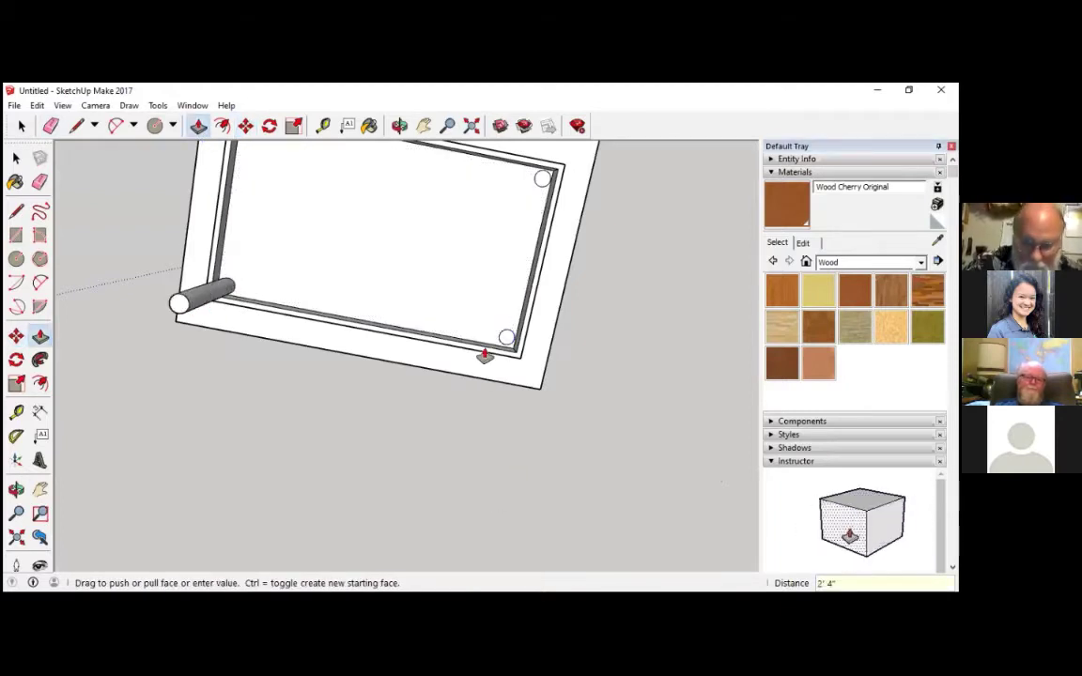
Step: Extrude the other three corner circles to the height of the first leg, 2' 4"
left_click(180, 301)
left_click(531, 160)
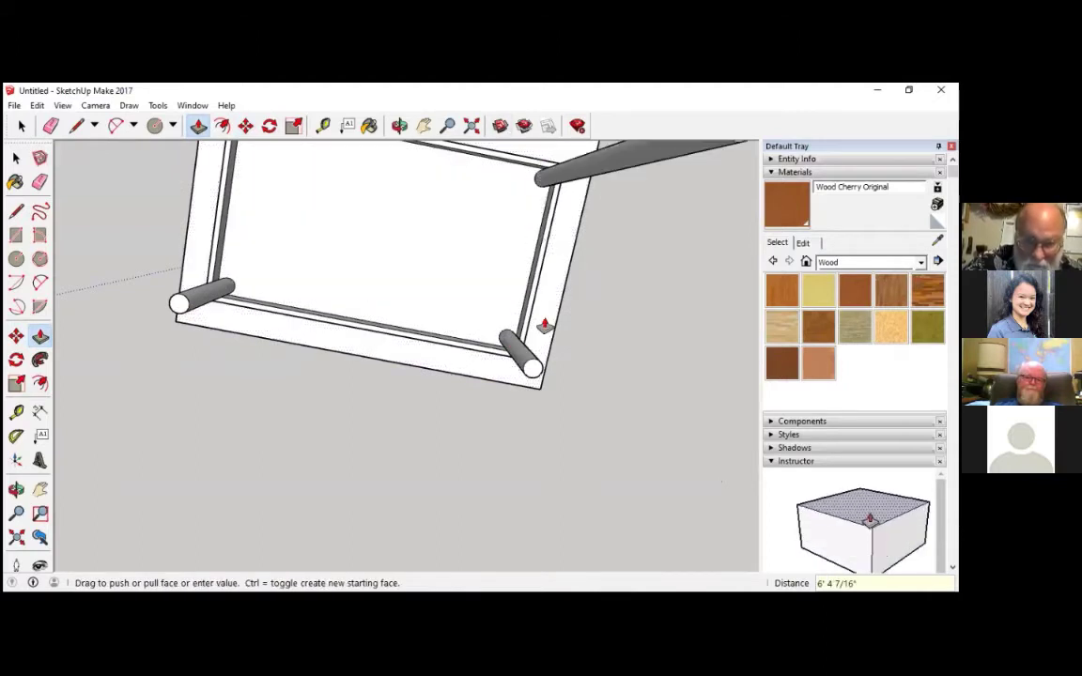
left_click(534, 367)
scroll(172, 168, "up", 5)
scroll(235, 215, "down", 6)
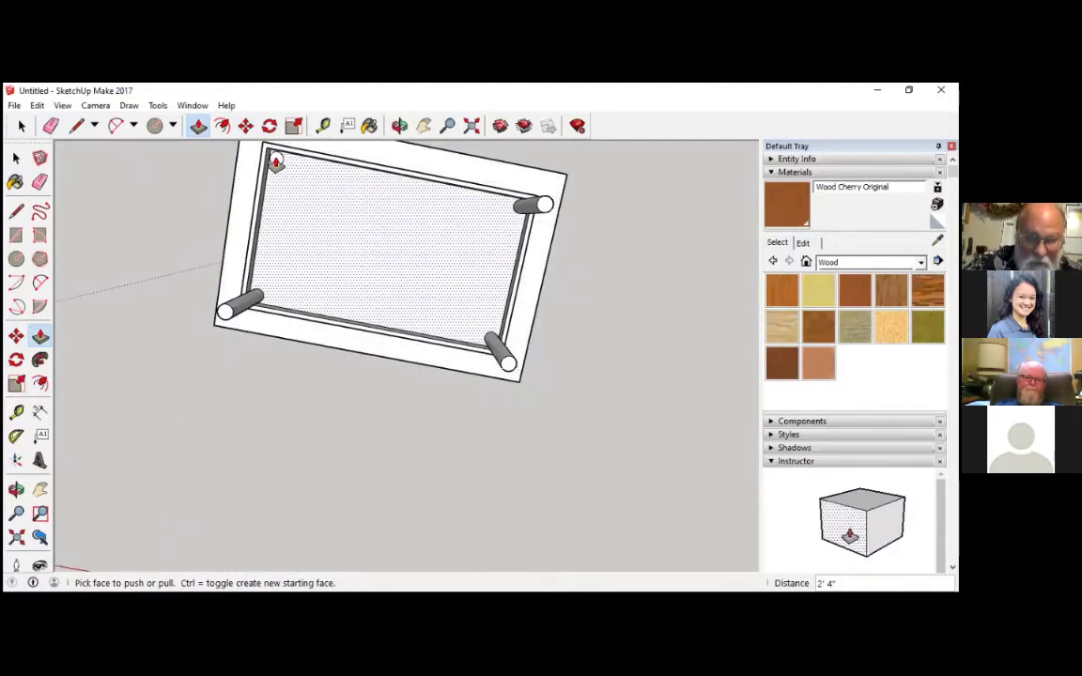
left_click(276, 162)
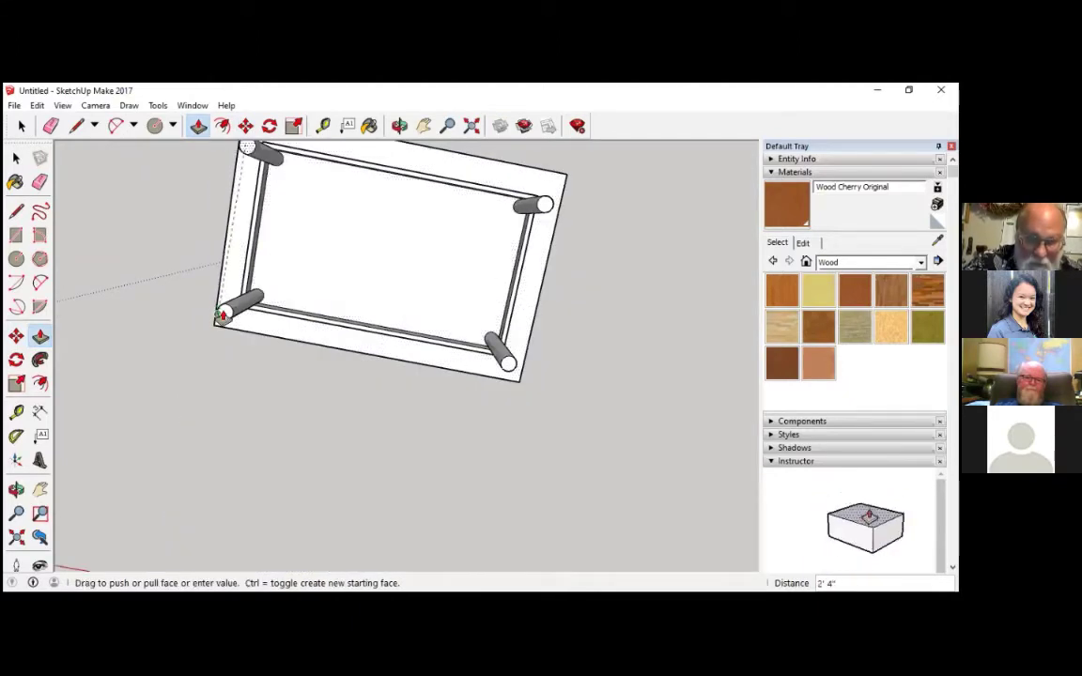
left_click(223, 316)
Step: Draw a two-point arc between the corners of one long tabletop edge, bulging 4" inward
middle_click_drag(377, 362, 165, 113)
left_click(115, 125)
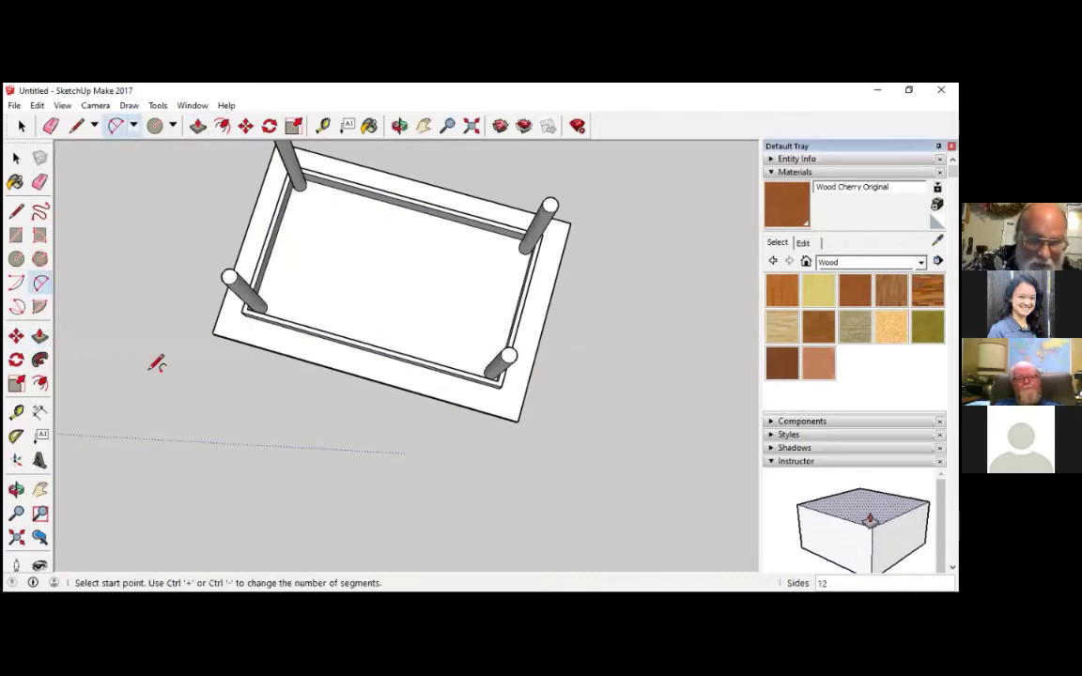
left_click(213, 332)
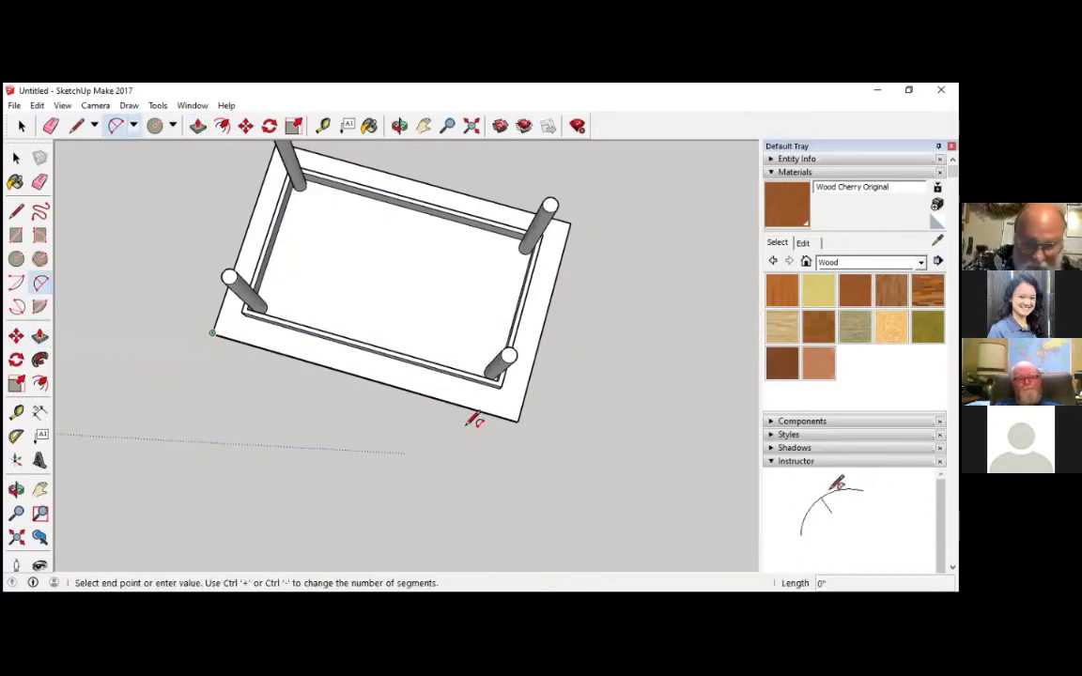
left_click(517, 419)
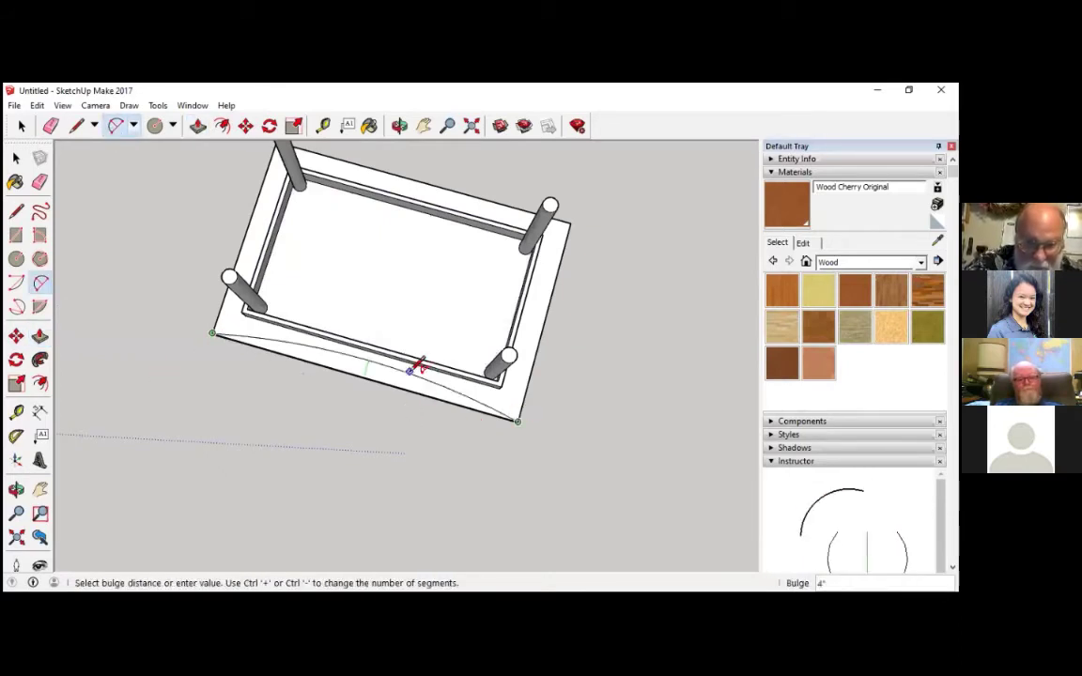
left_click(418, 365)
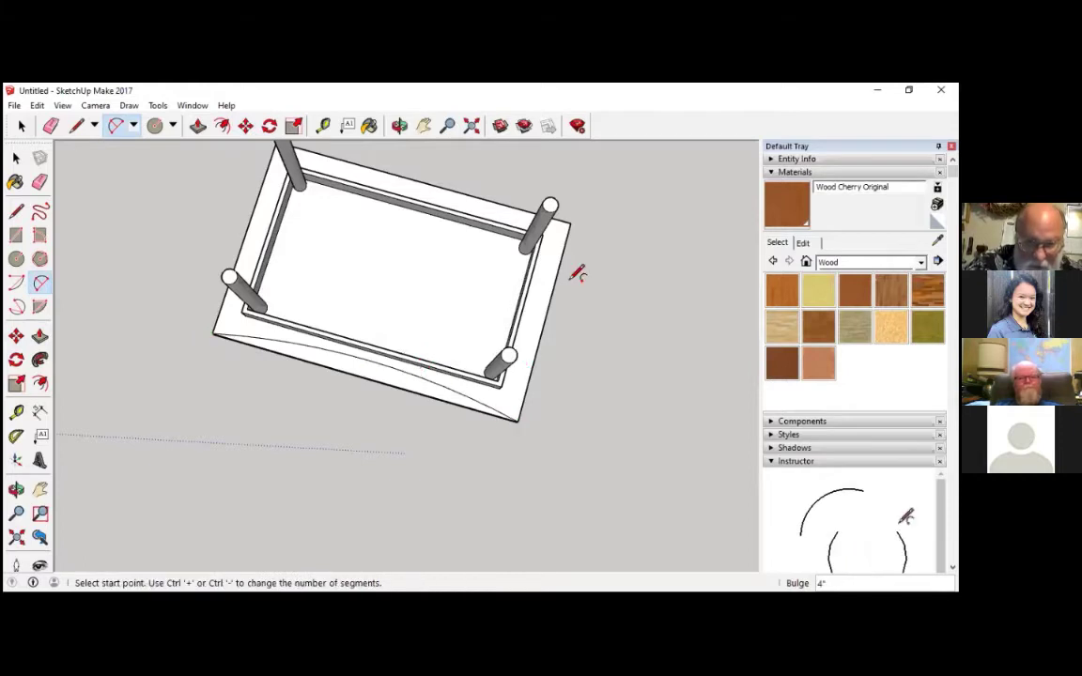
Step: Draw a two-point arc between the corners of the adjoining short tabletop edge, bulging about 3 5/8" inward
left_click(569, 223)
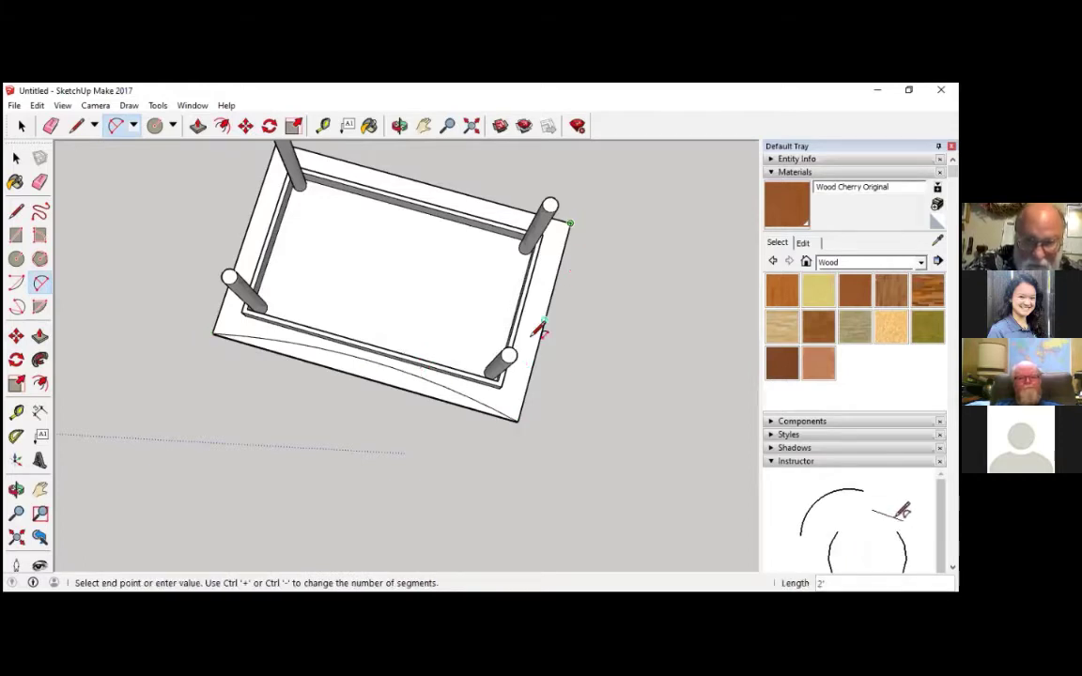
left_click(519, 420)
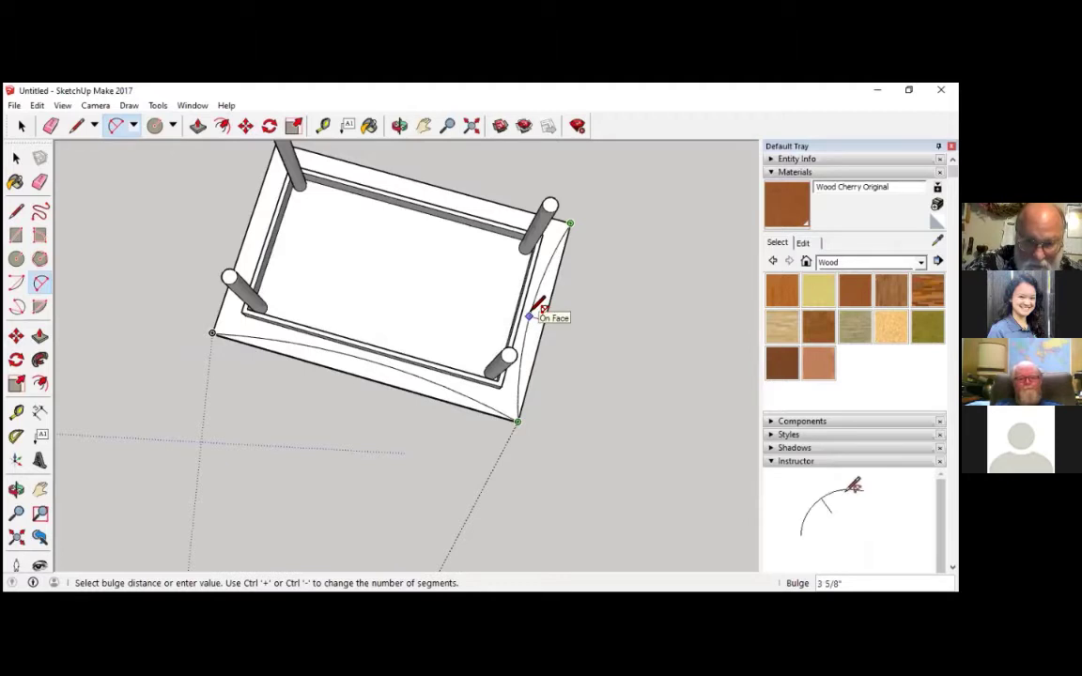
left_click(535, 305)
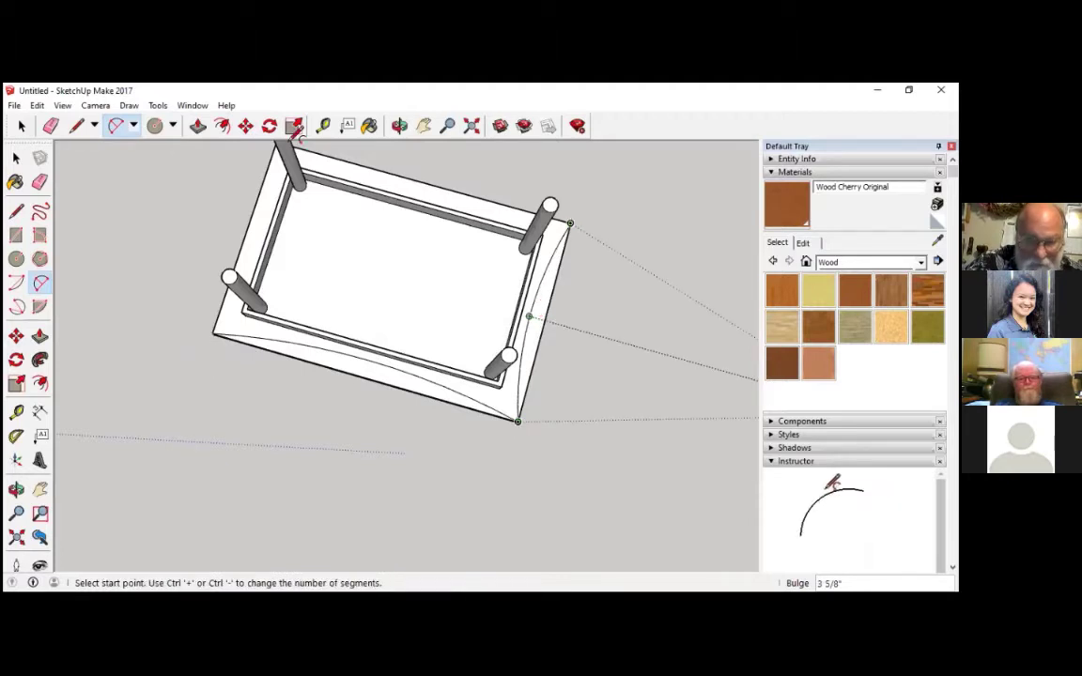
Step: Push the two slivers outside the arcs through the 2" tabletop to cut curved edges
left_click(198, 129)
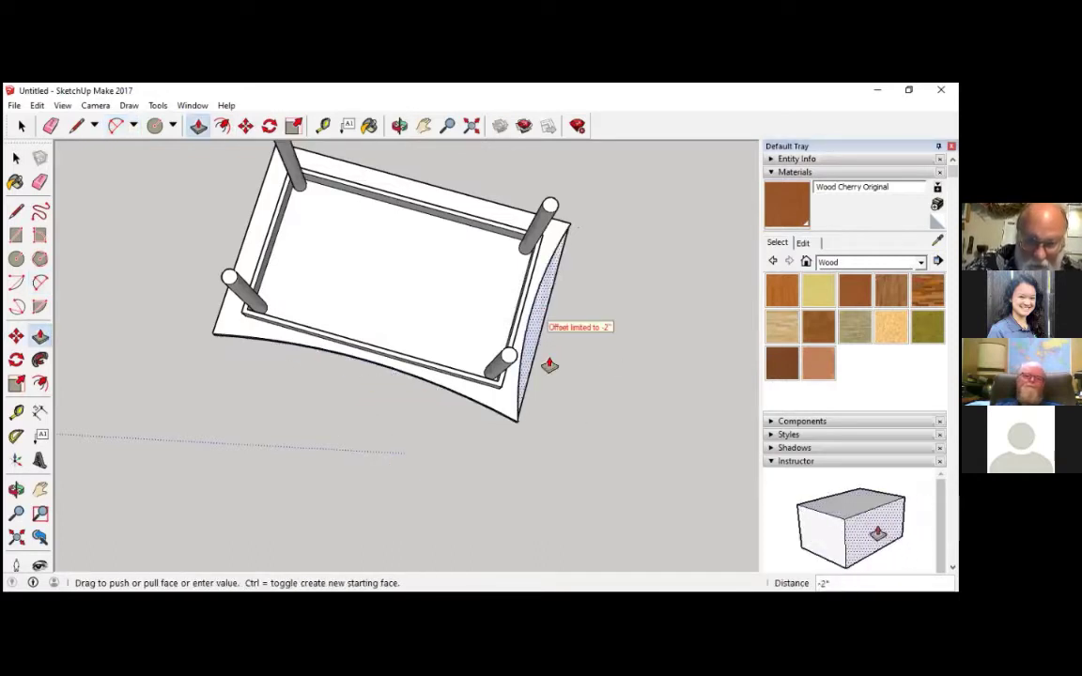
middle_click_drag(224, 500, 240, 449)
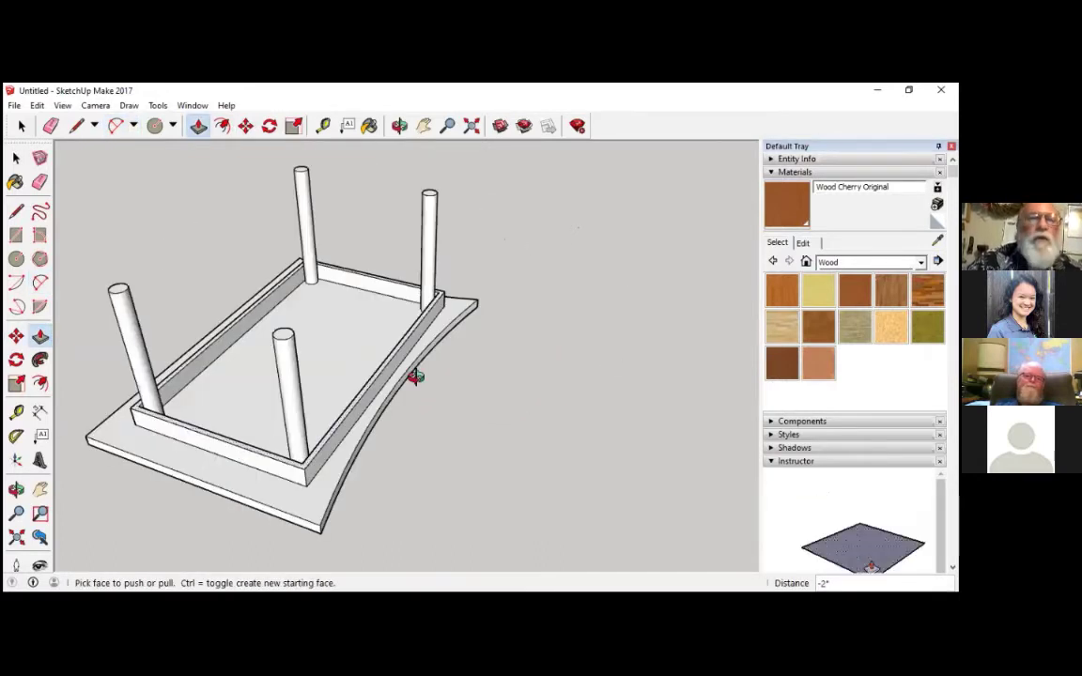
middle_click_drag(413, 374, 389, 273)
Step: Select the whole upside-down table and rotate it half a turn about the green axis so its legs point down
middle_click_drag(461, 418, 122, 376)
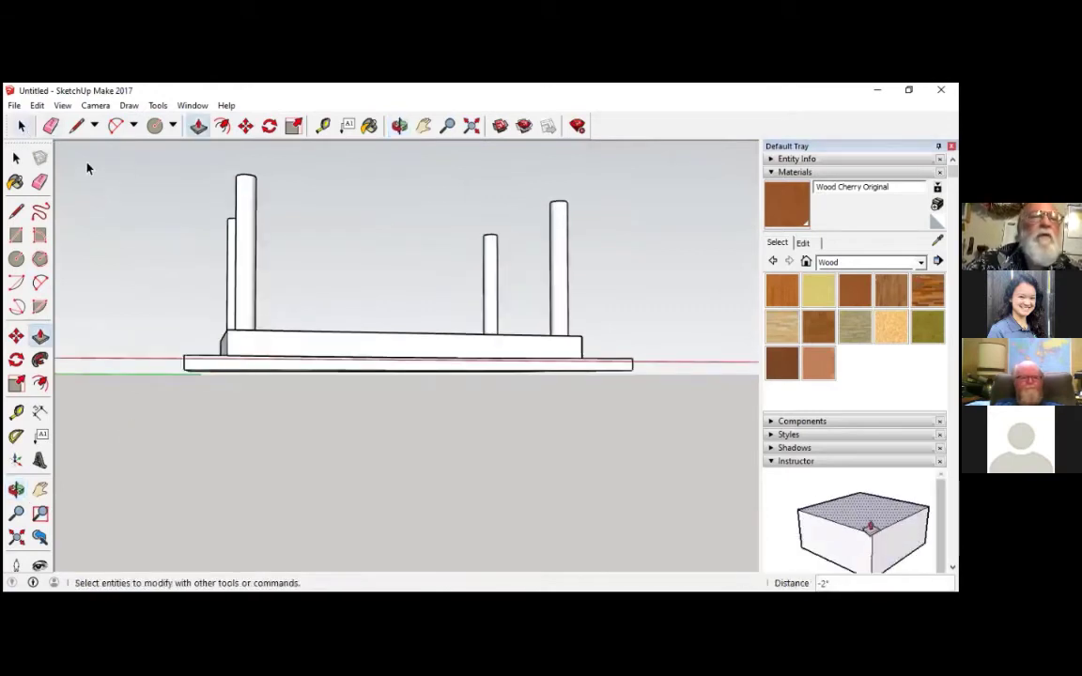
key("space")
left_click_drag(127, 158, 712, 515)
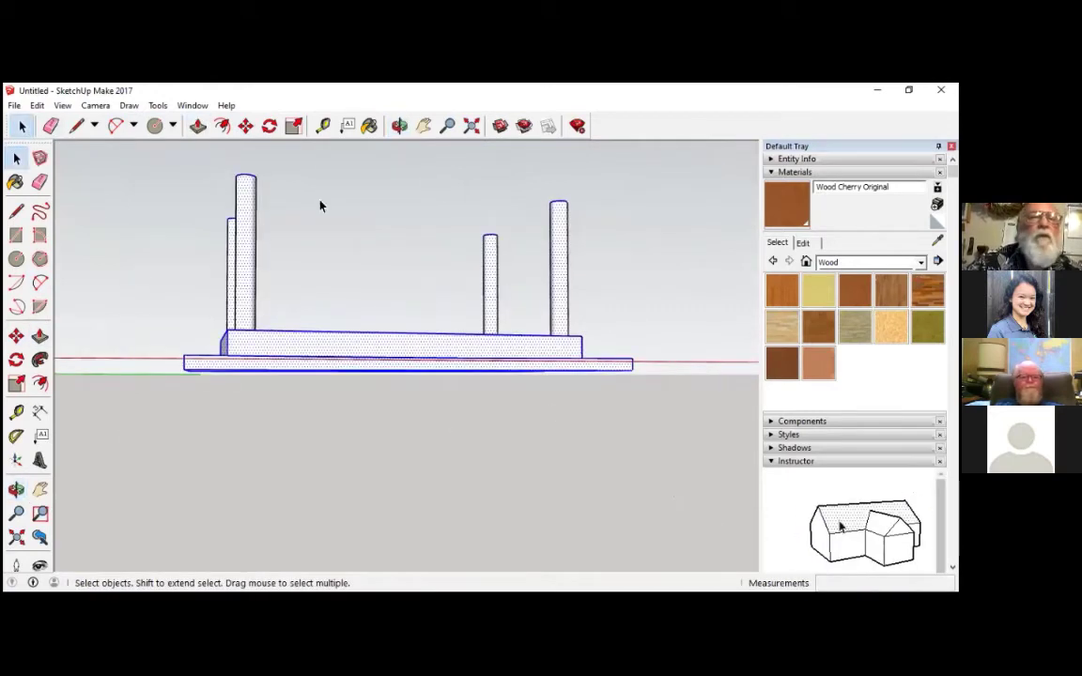
left_click(270, 126)
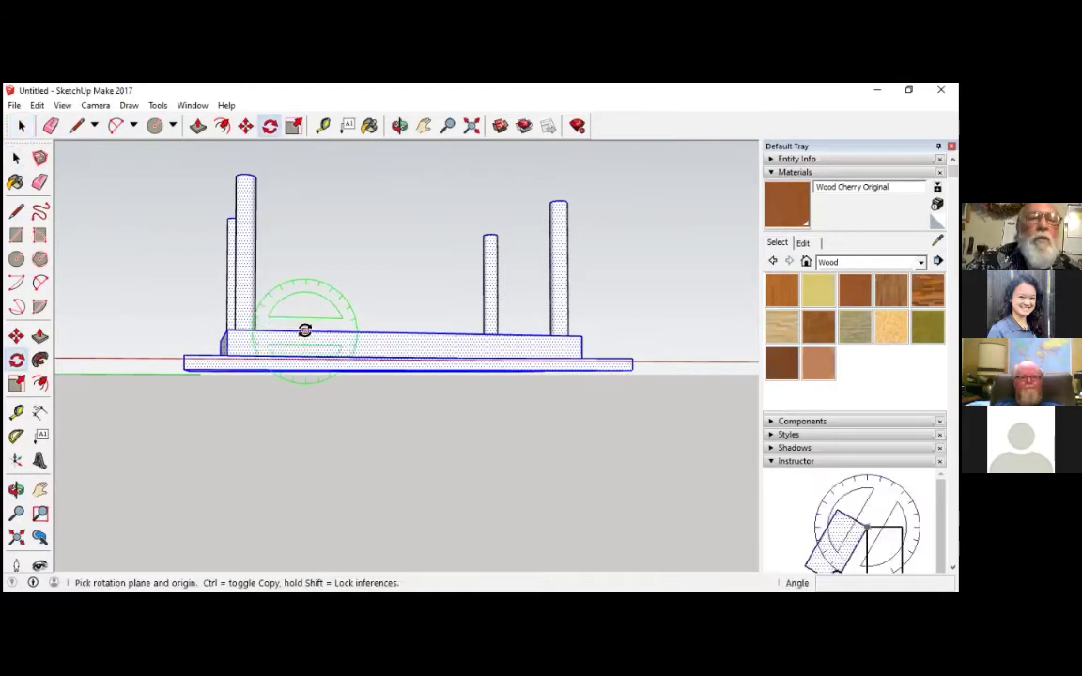
left_click(306, 331)
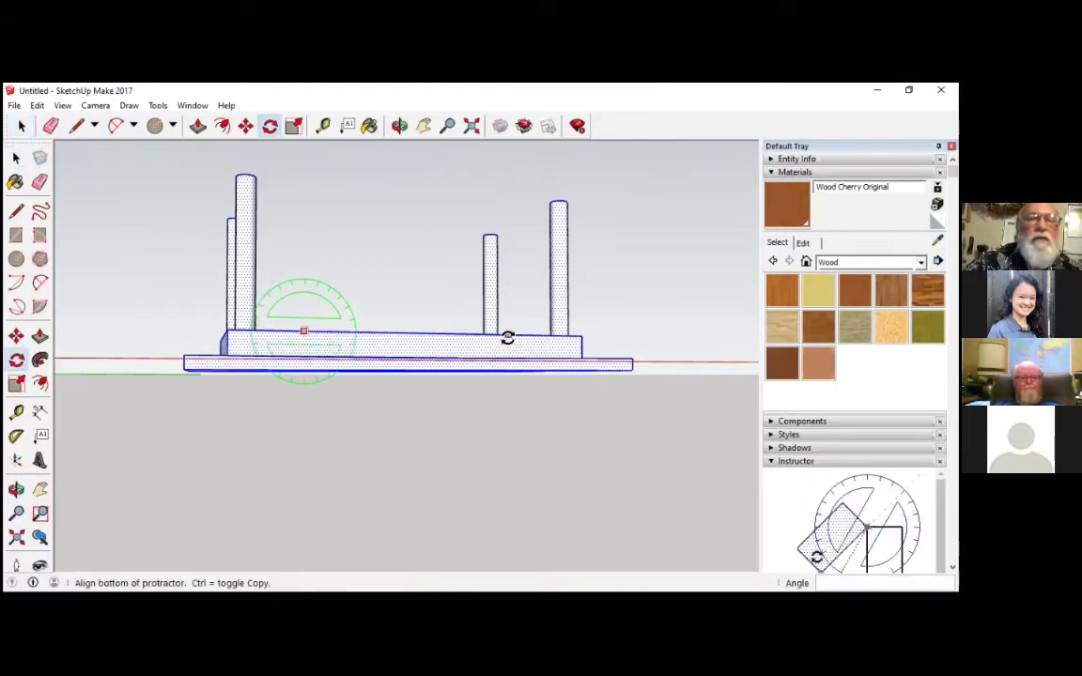
left_click(508, 338)
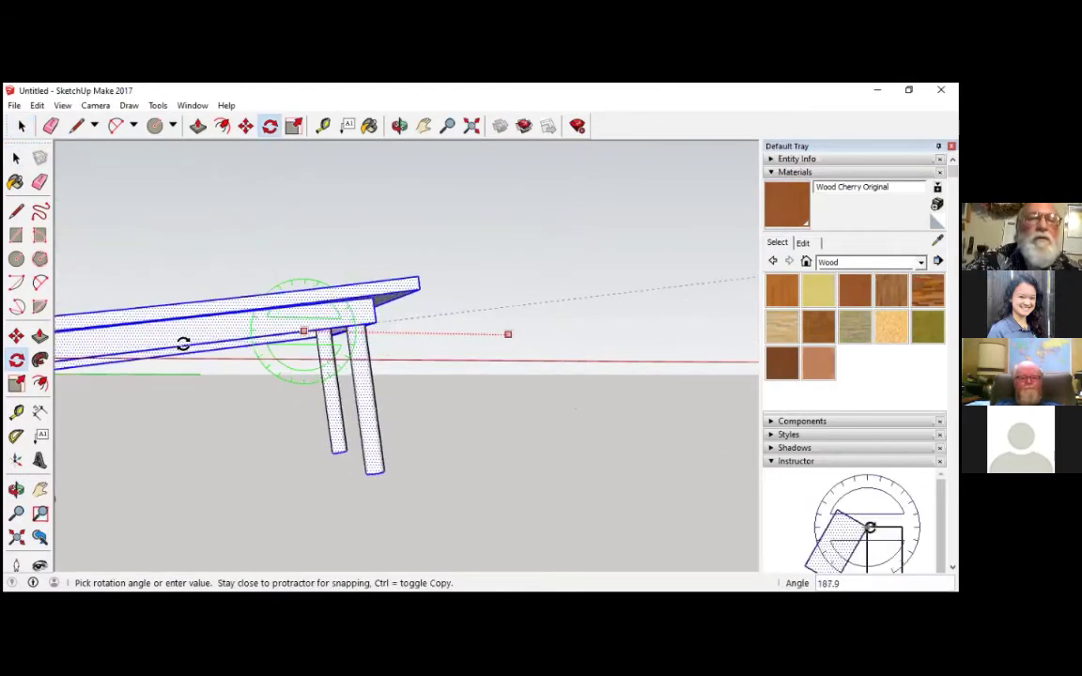
left_click(182, 335)
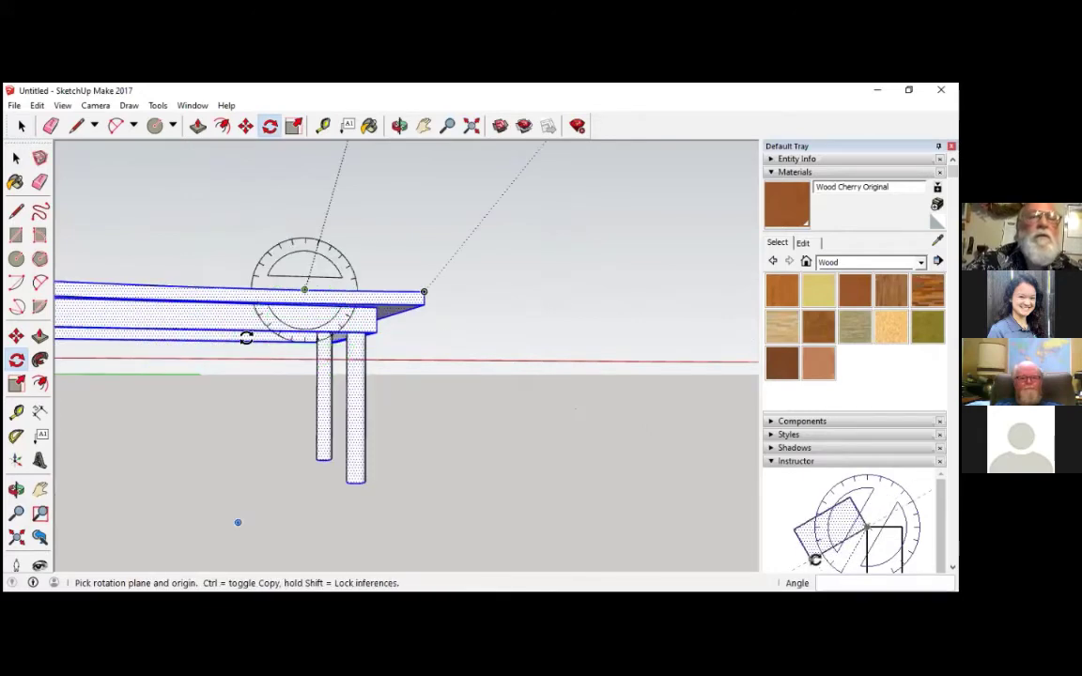
Step: Move the selected table straight up about 1' 5 13/16" so its legs stand on the ground
scroll(137, 340, "down", 5)
scroll(363, 236, "up", 3)
middle_click_drag(362, 237, 357, 259)
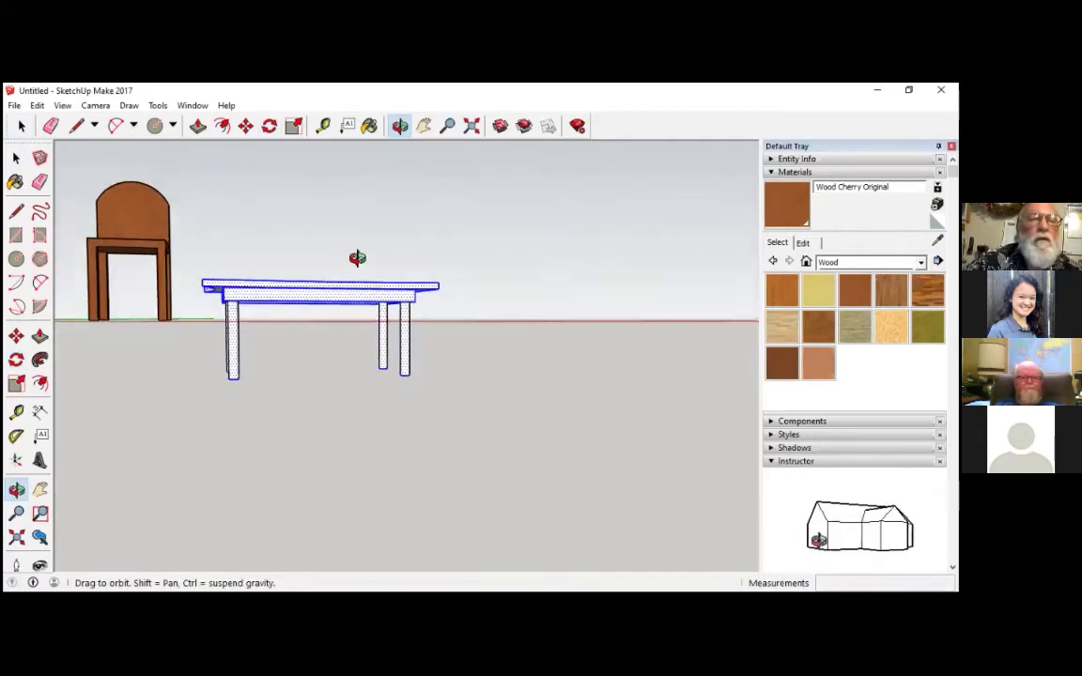
key("q")
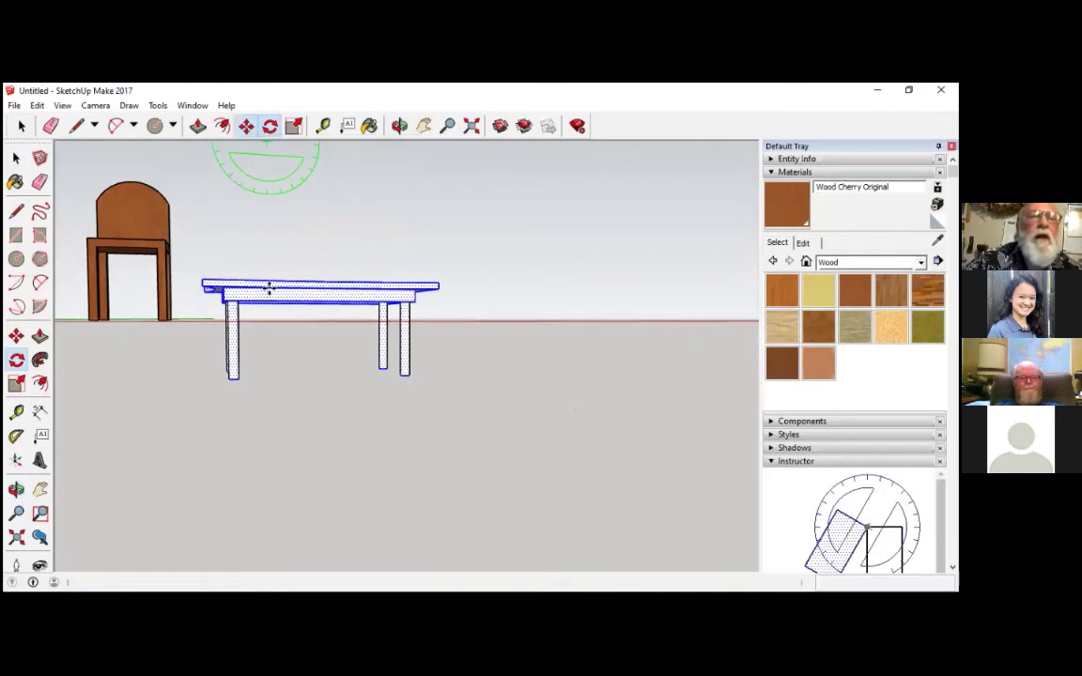
key("m")
left_click(299, 287)
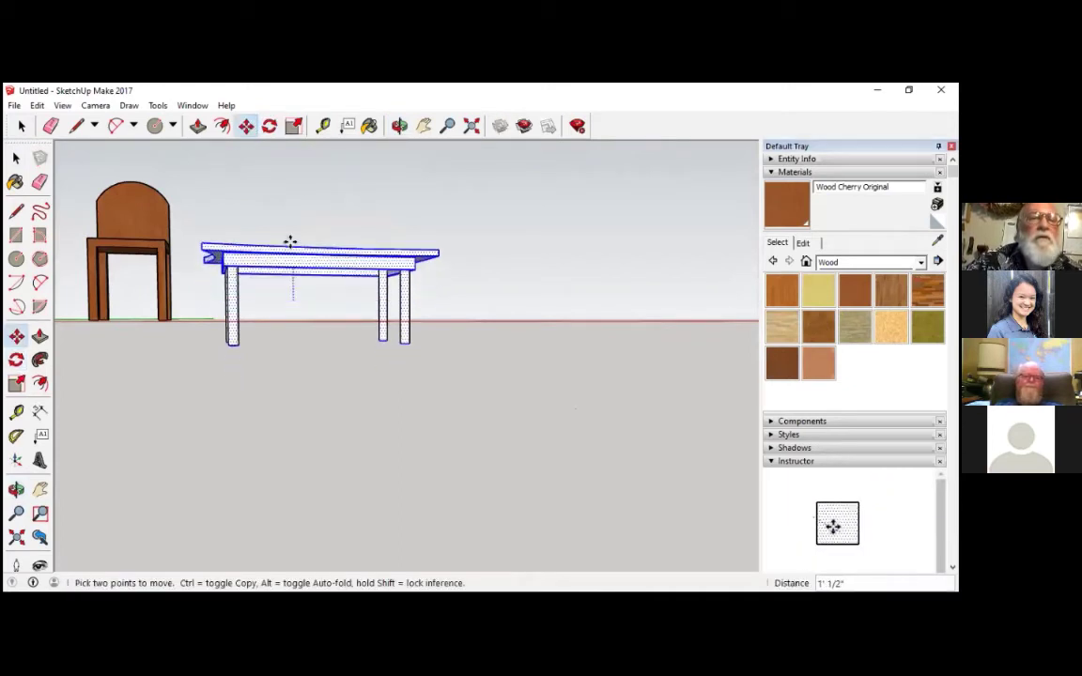
left_click(290, 230)
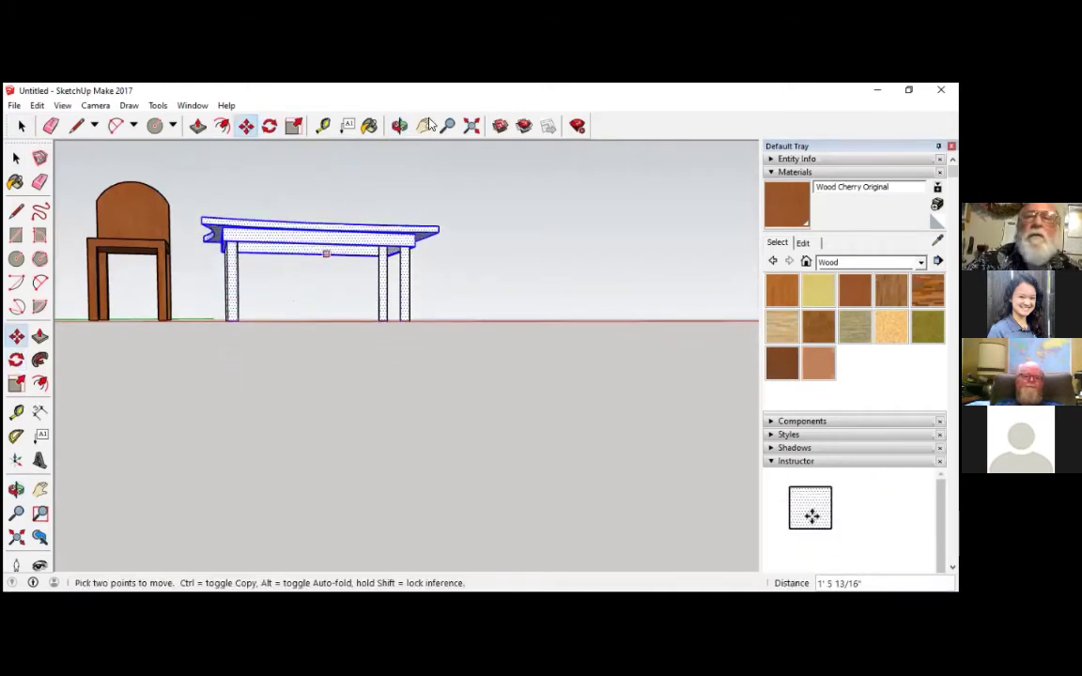
Step: Paint the whole selected table with Wood Cherry Original and make it a group
left_click(369, 126)
left_click(322, 235)
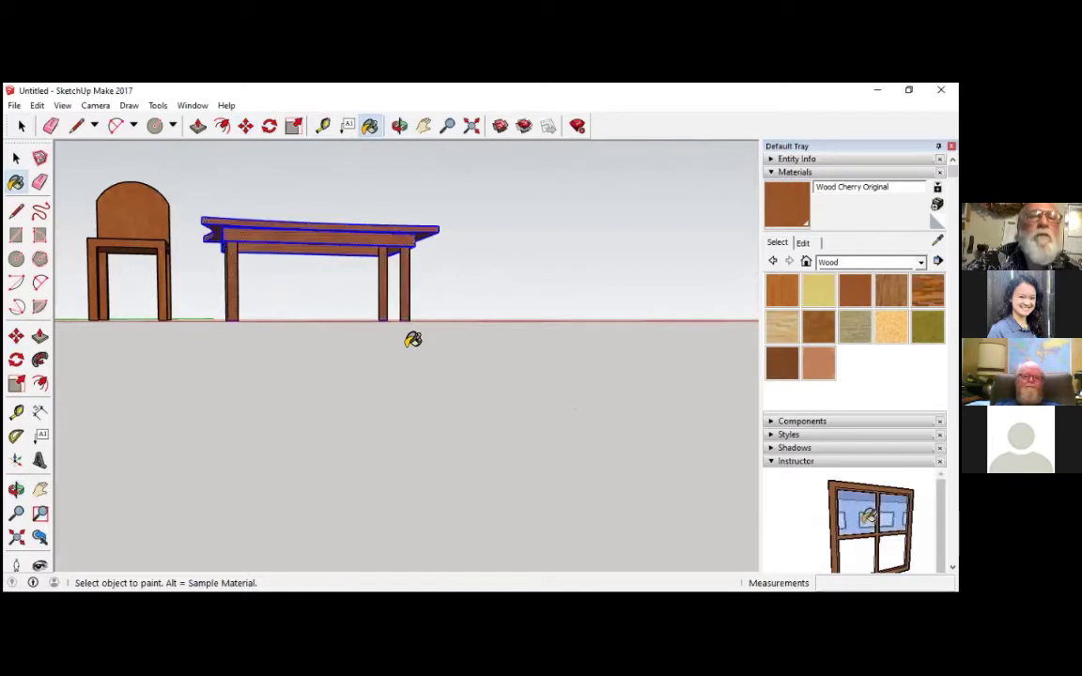
scroll(413, 340, "down", 5)
middle_click_drag(227, 557, 482, 502)
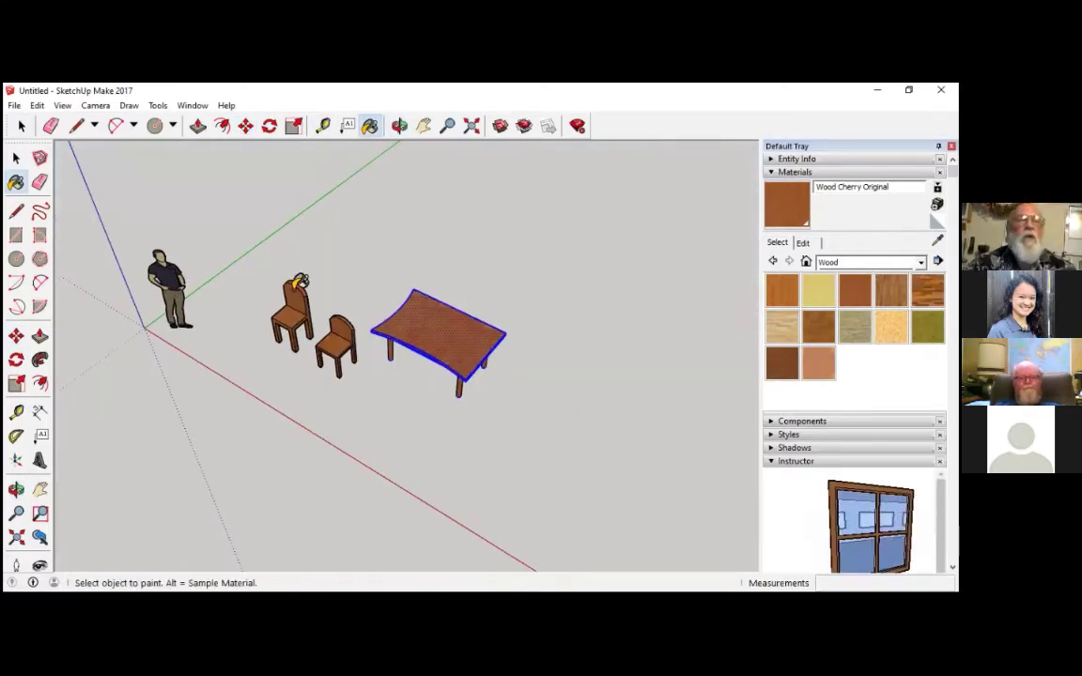
left_click(37, 105)
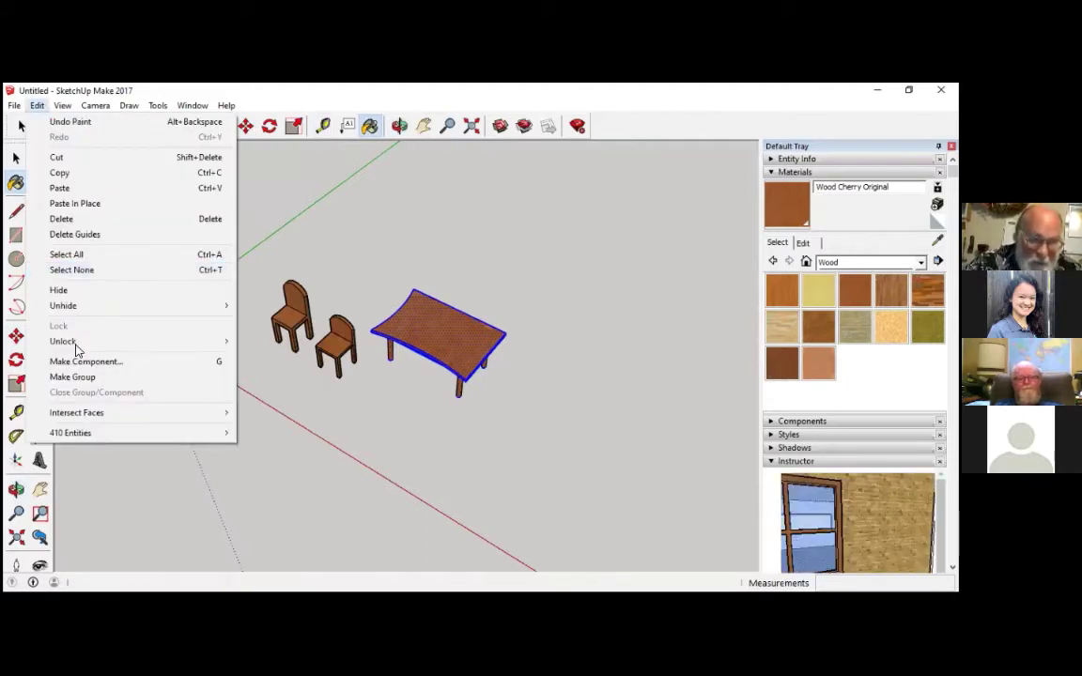
left_click(73, 377)
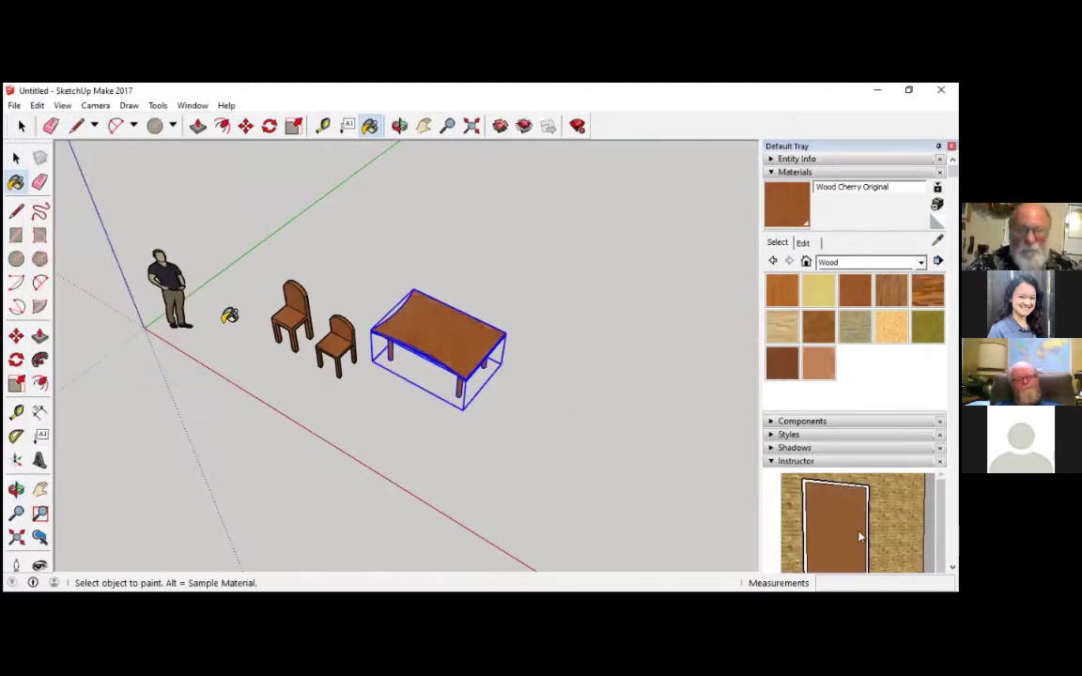
Step: Draw a 14' by 11' rectangle flat on the ground beyond the table, near the red axis
scroll(230, 272, "down", 5)
scroll(317, 336, "up", 3)
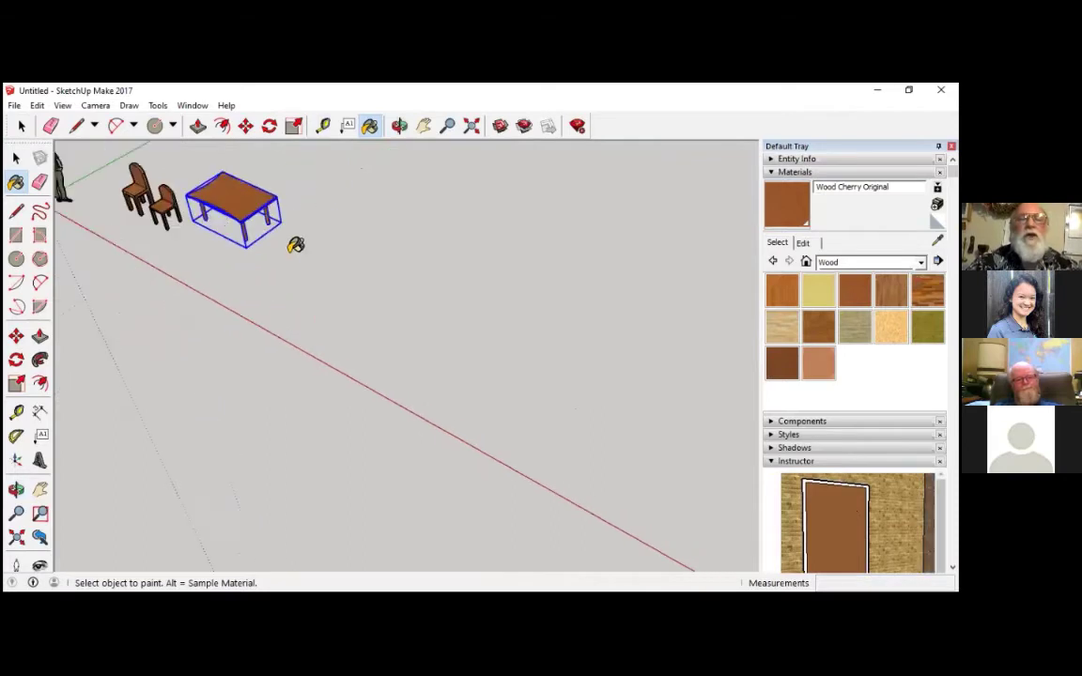
middle_click_drag(399, 324, 382, 254)
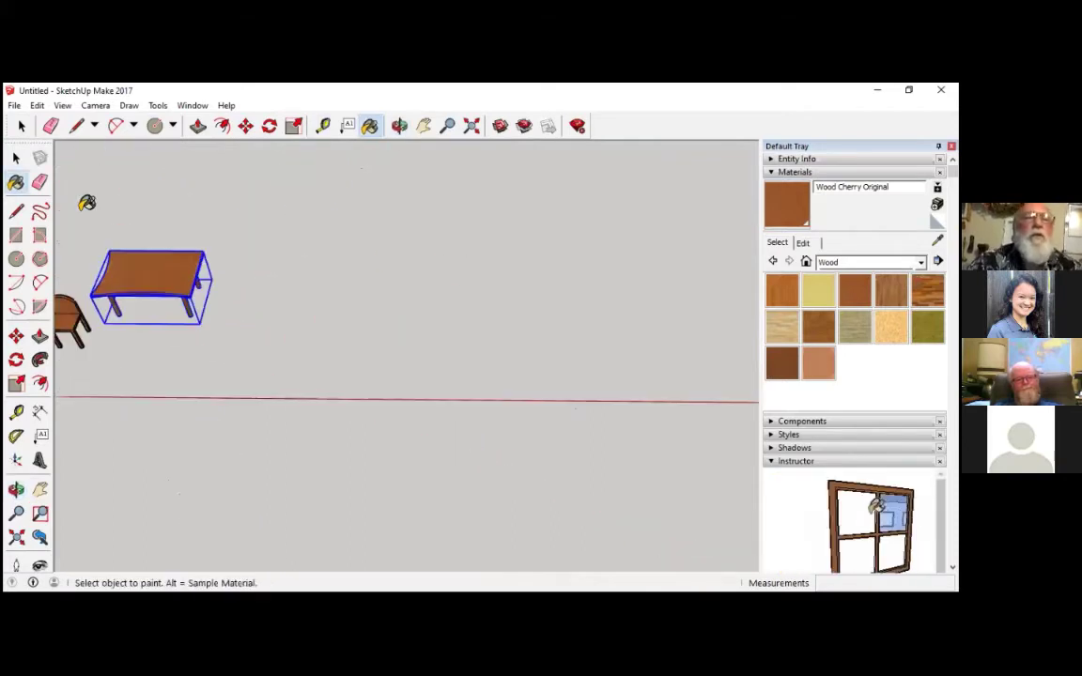
left_click(16, 235)
left_click(356, 364)
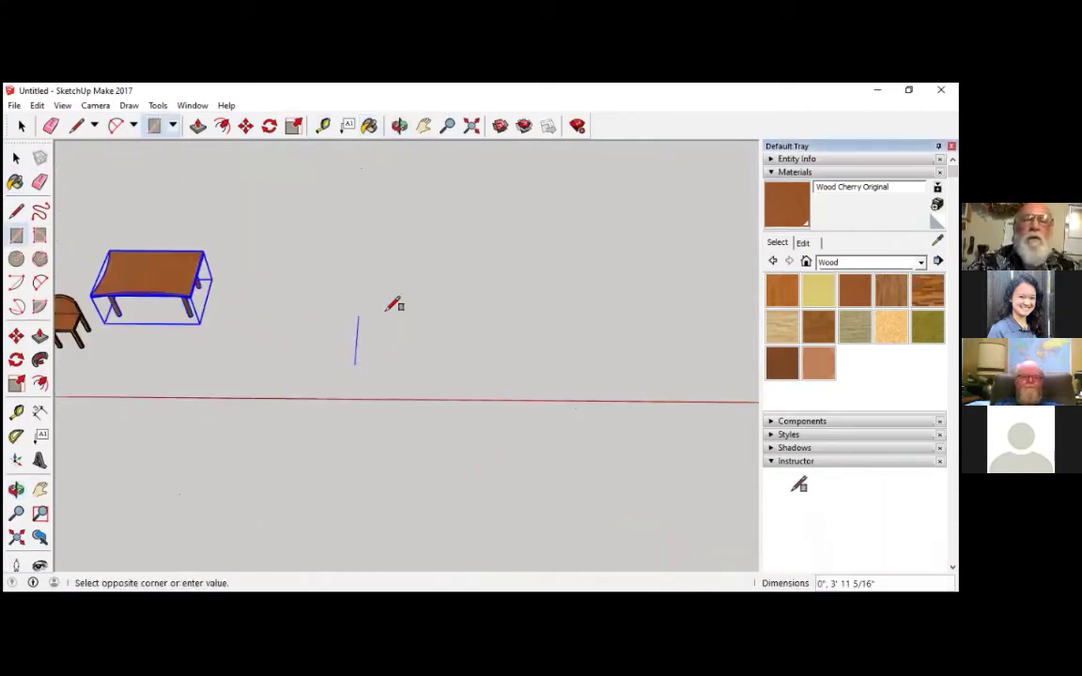
type("14'")
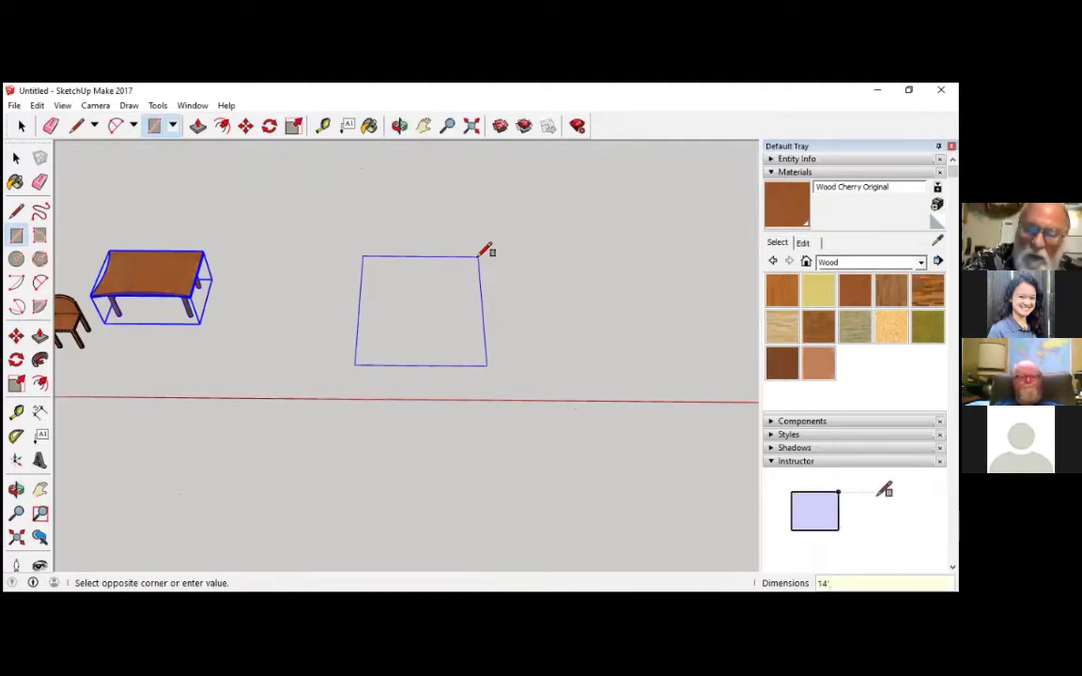
type(",11'")
key("Return")
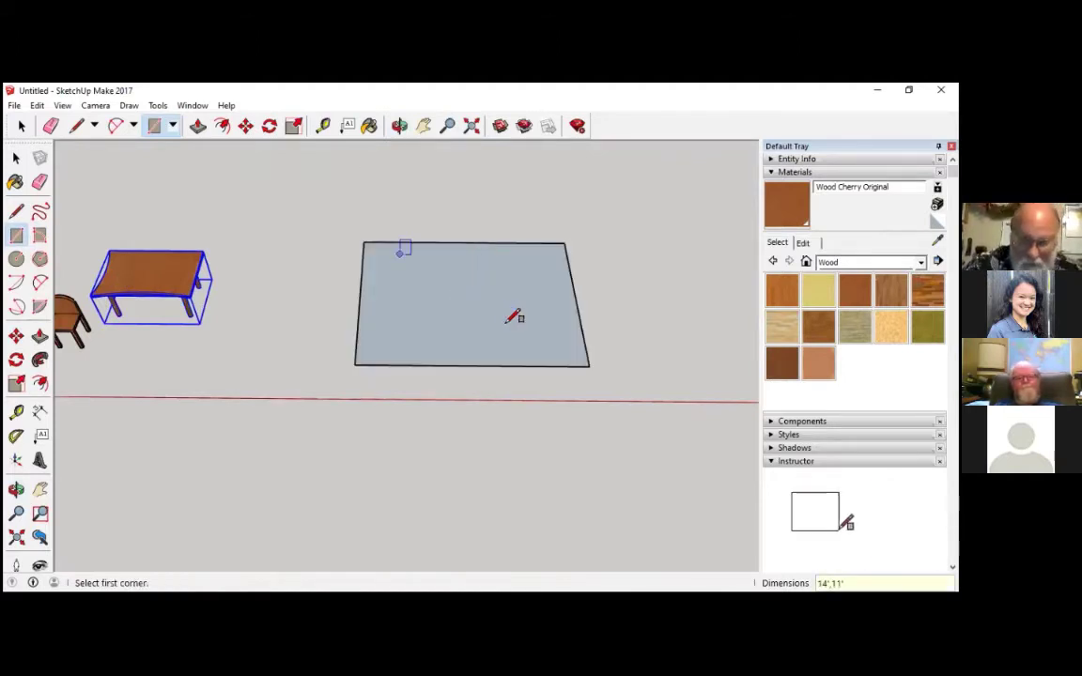
Step: Pull the 14' by 11' rectangle up 6" to form a floor slab
left_click(198, 126)
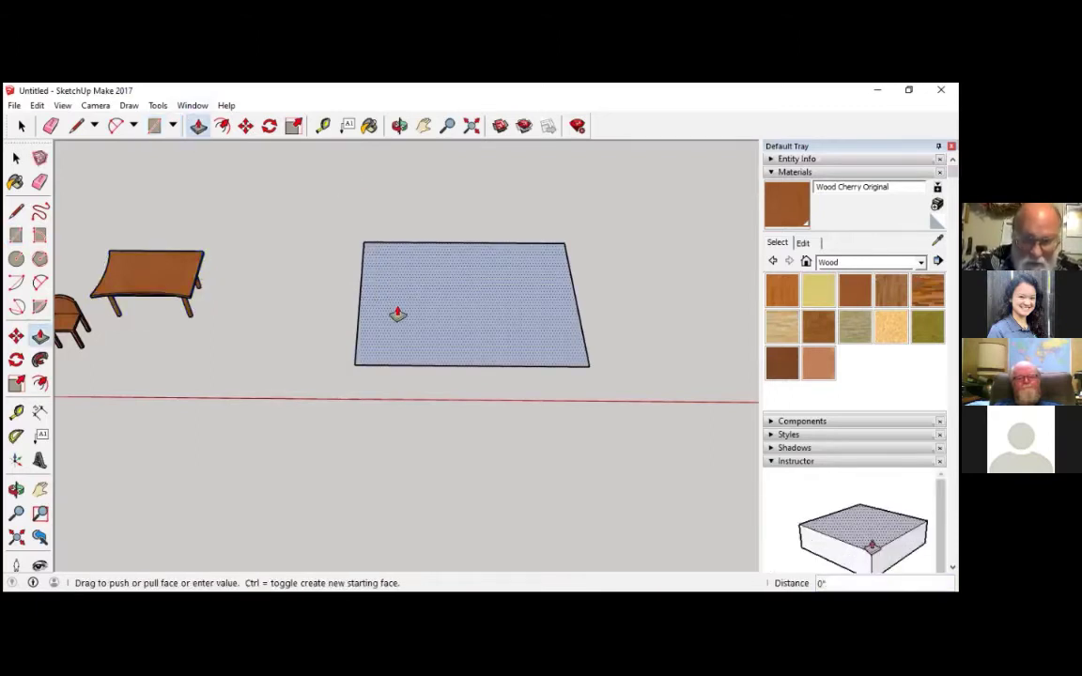
left_click(398, 314)
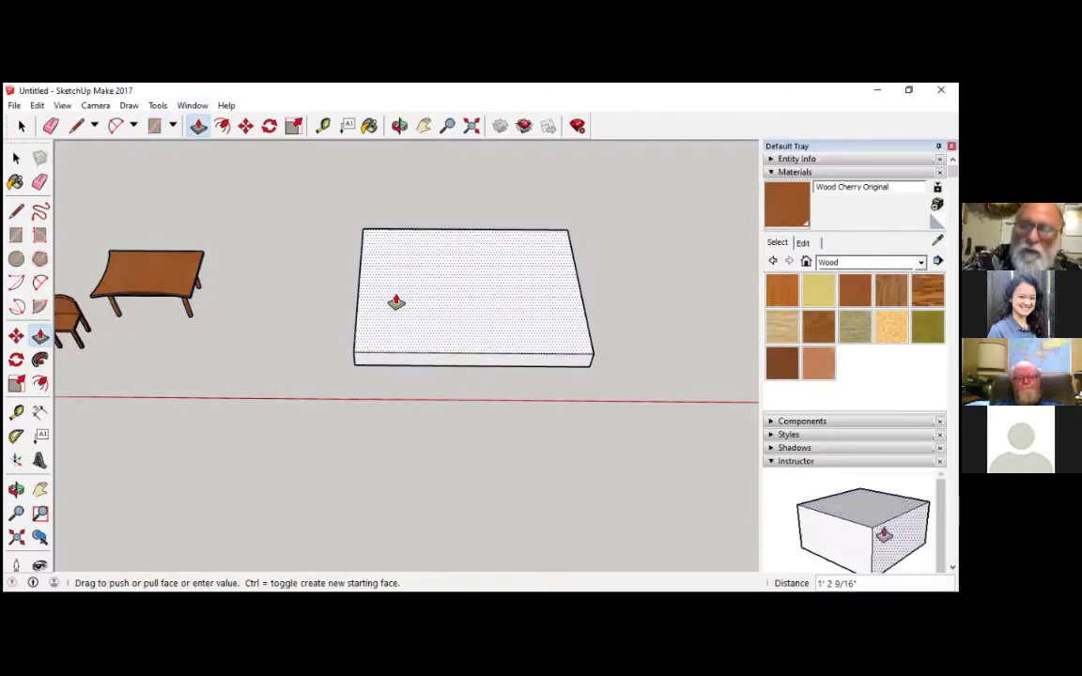
type("6")
key("Return")
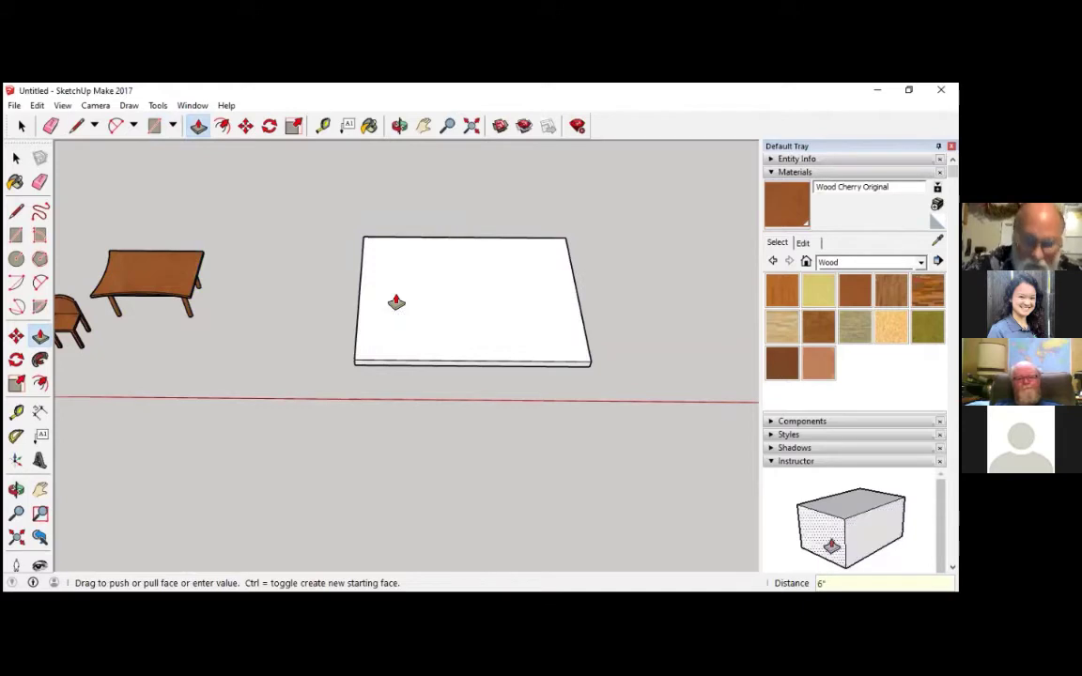
Step: Offset the outline of the slab's top face 6" inward
scroll(533, 289, "up", 3)
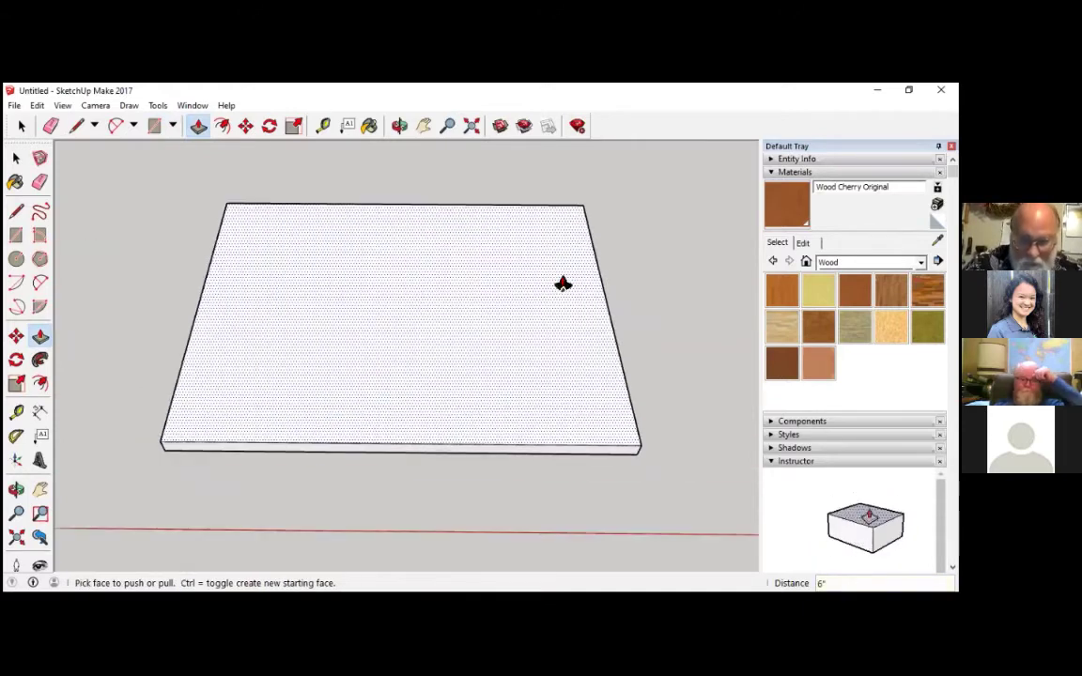
left_click(38, 385)
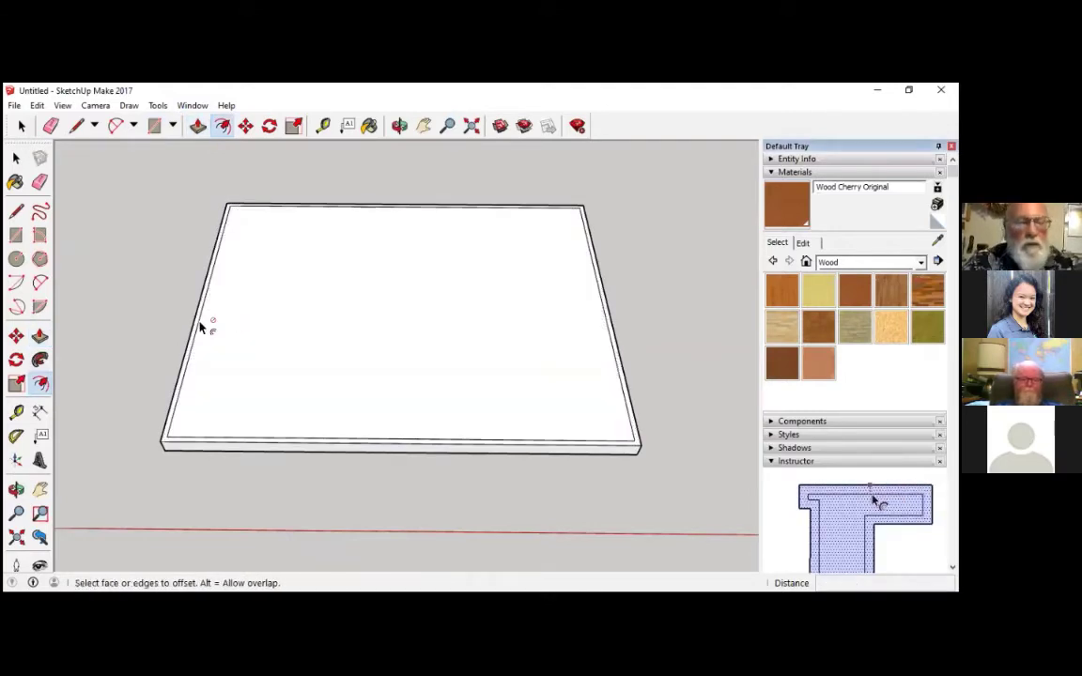
left_click(205, 322)
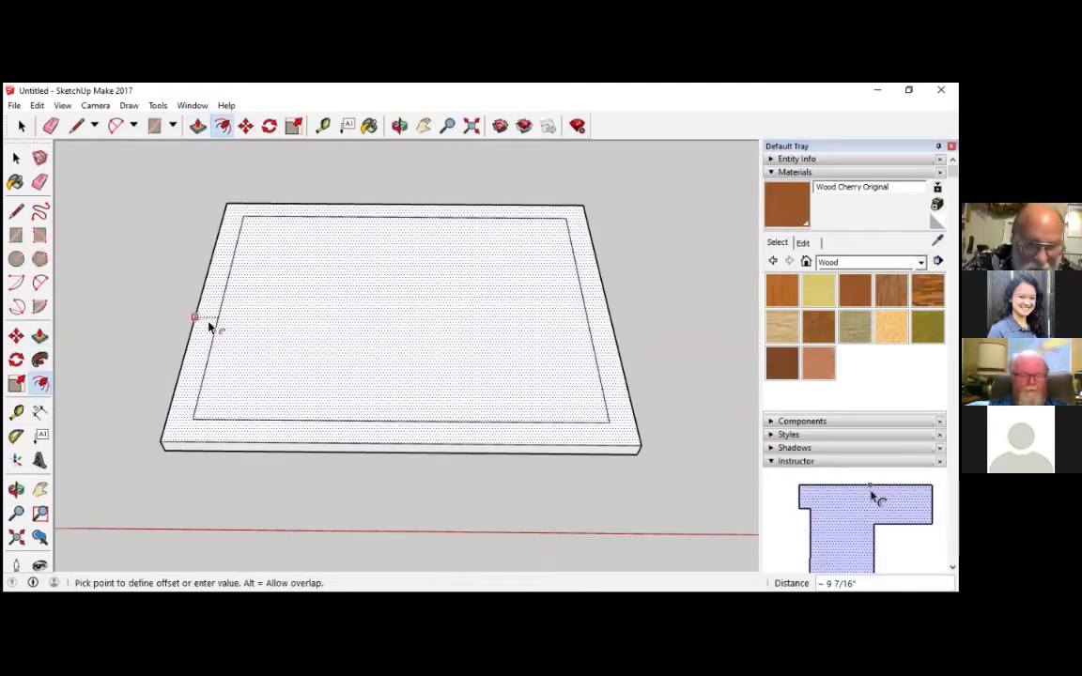
type("6")
key("Return")
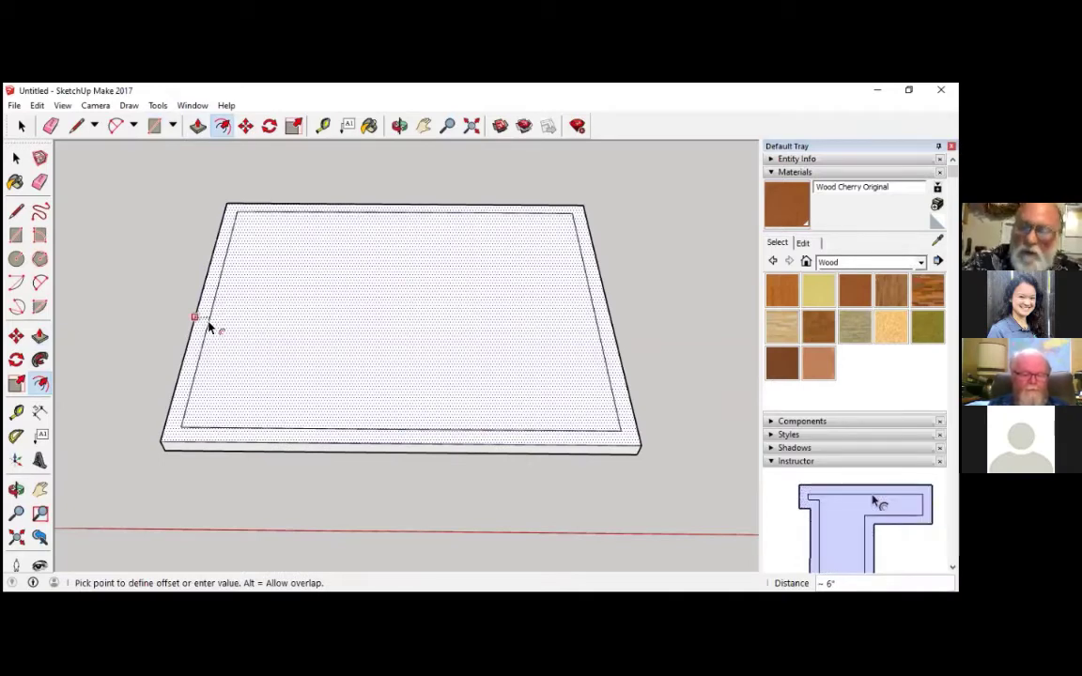
type(".5")
key("Return")
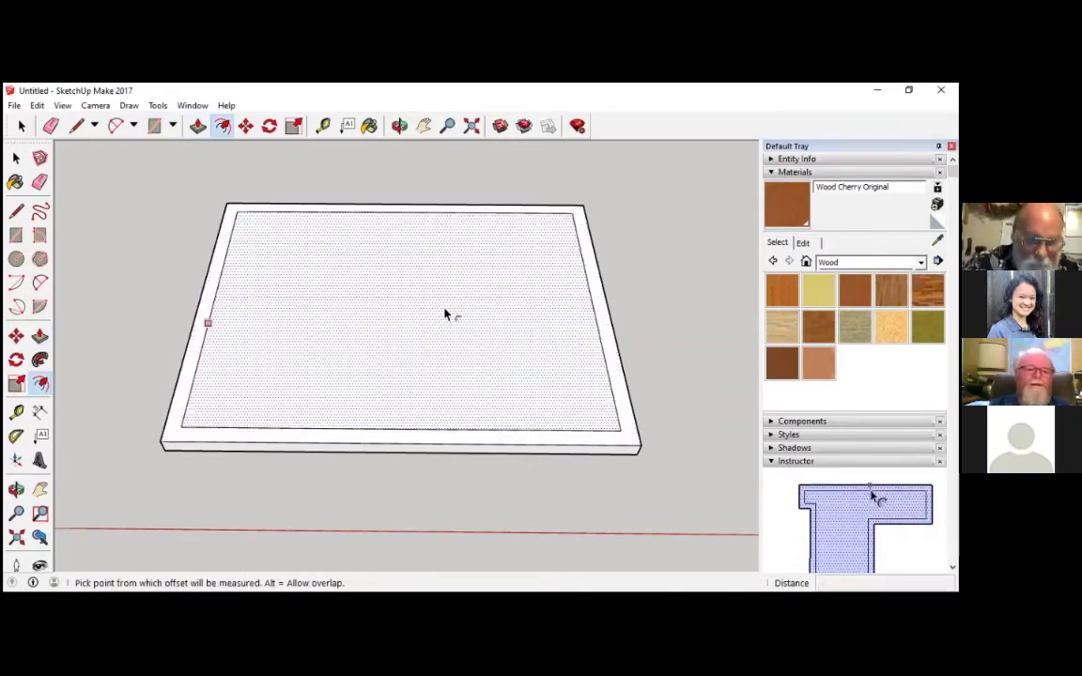
Step: Pull the border strip around the slab up 8' to form the room's walls
left_click(199, 124)
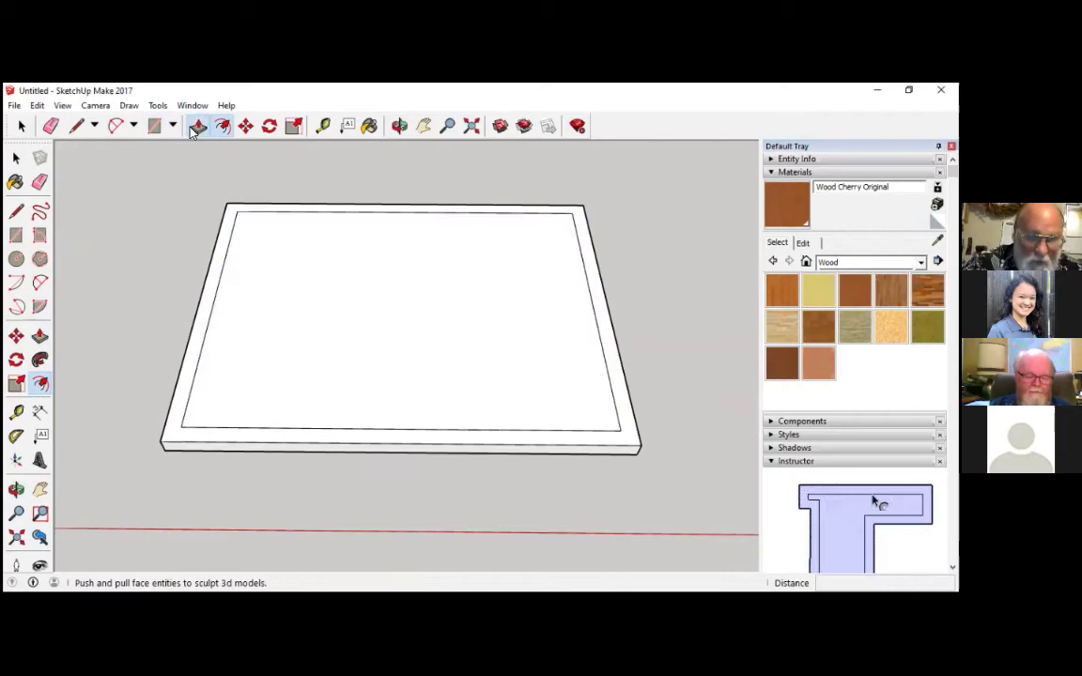
left_click(233, 222)
type("8")
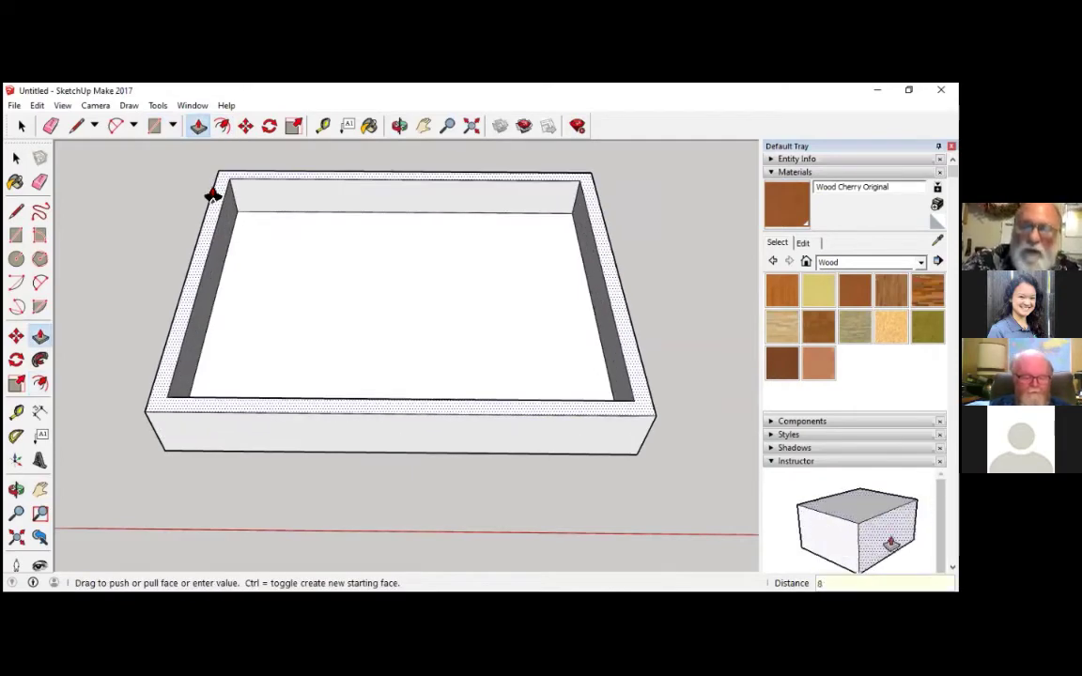
type("'")
key("Return")
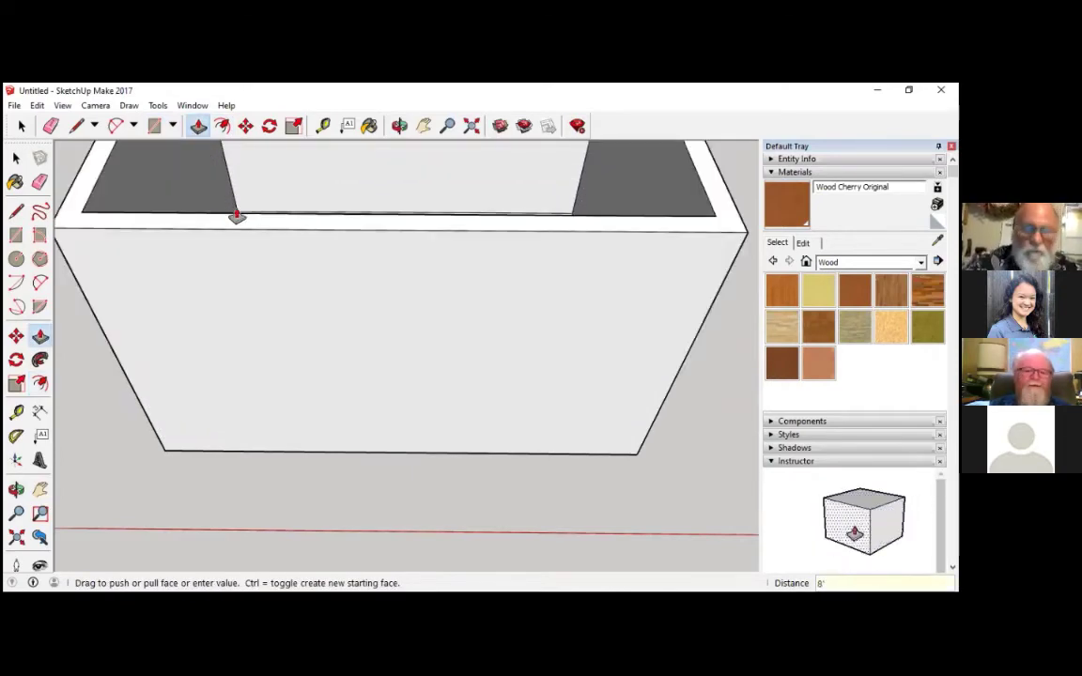
Step: Erase the inner and outer top edges of the front long wall to open the room
scroll(270, 258, "down", 5)
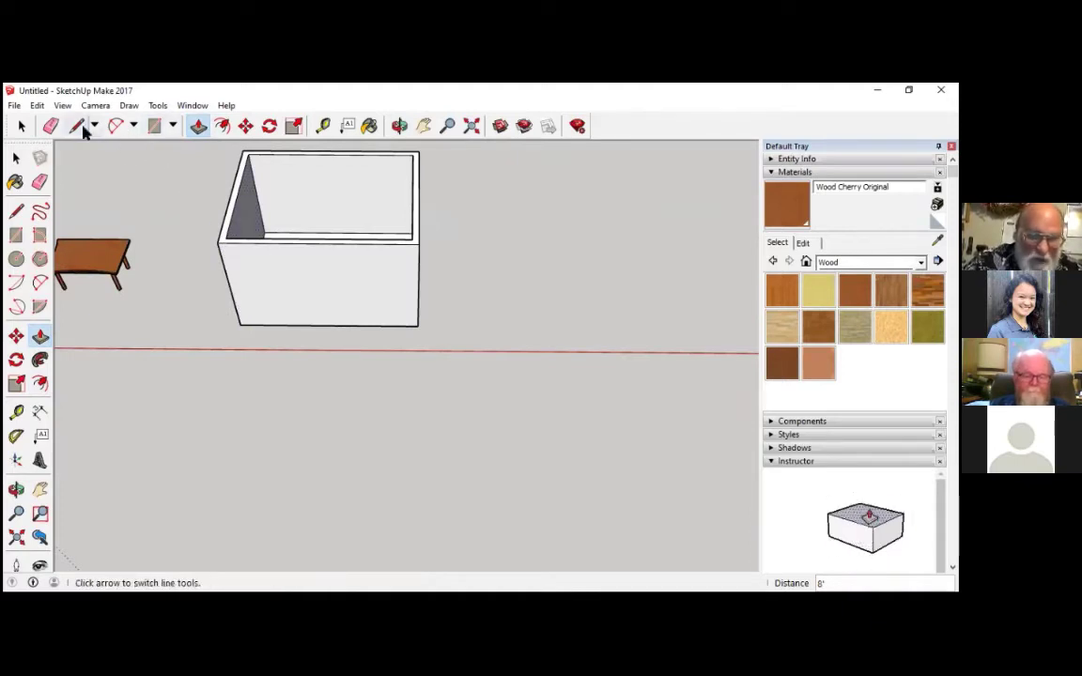
left_click(53, 127)
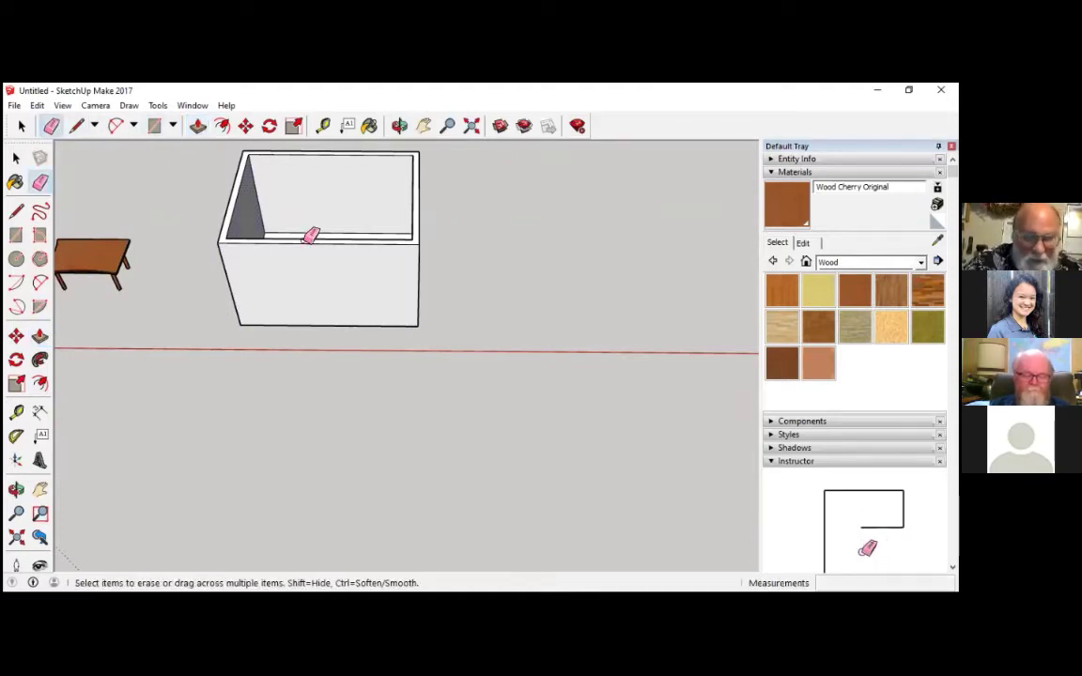
left_click(306, 239)
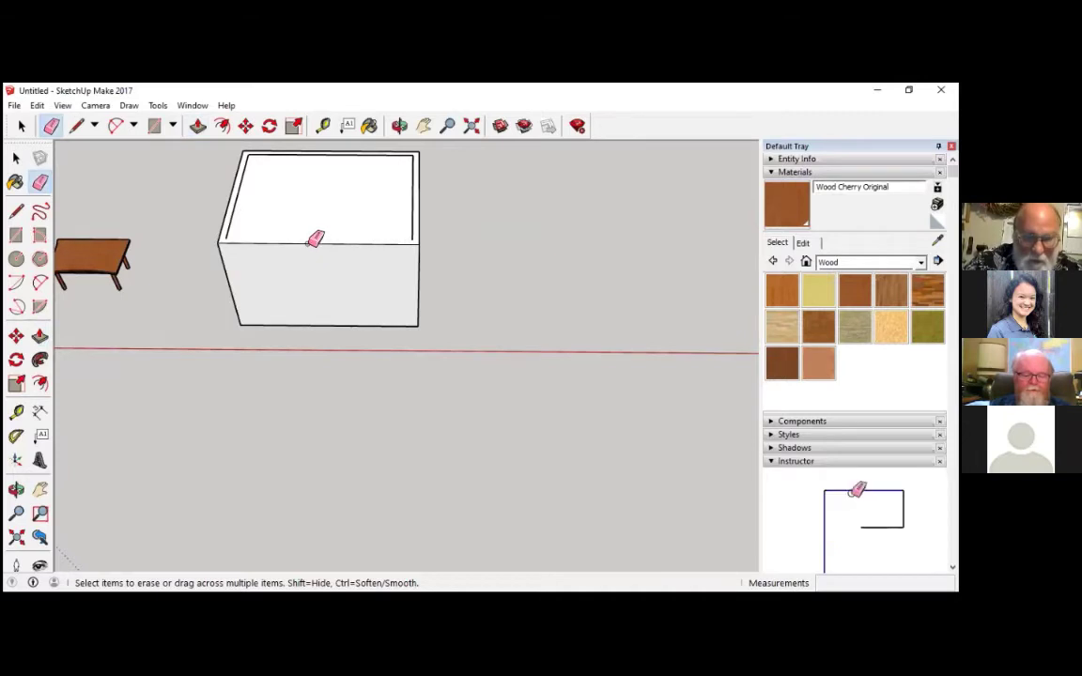
left_click(313, 243)
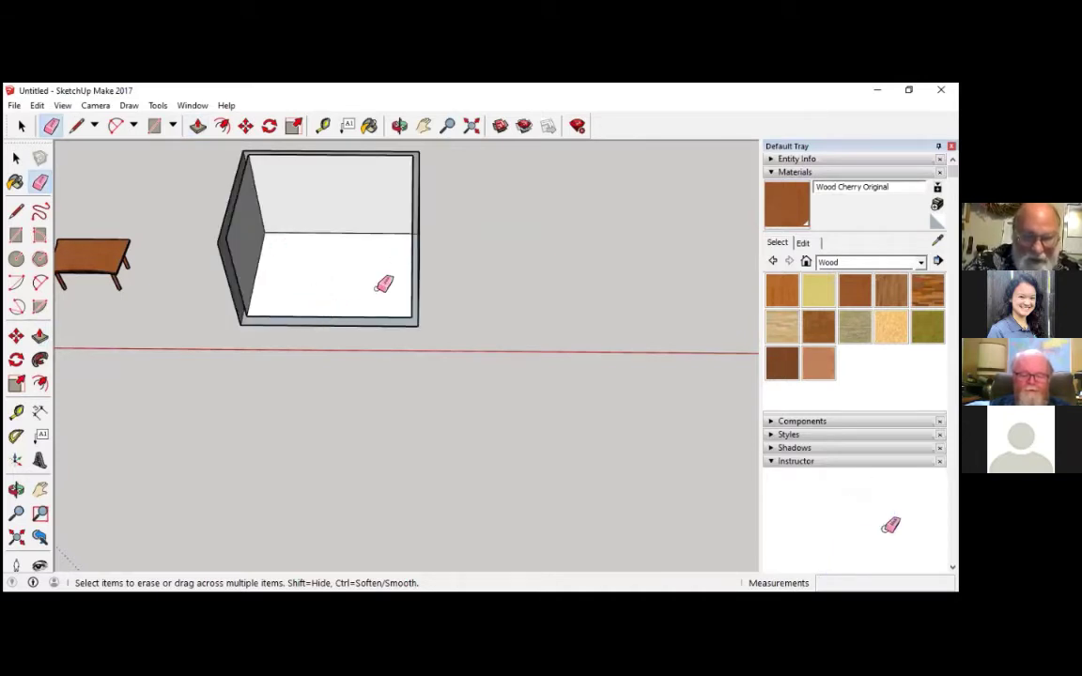
Step: Draw lines joining the inner and outer corners at the top and base of the side wall nearest the table
left_click(79, 125)
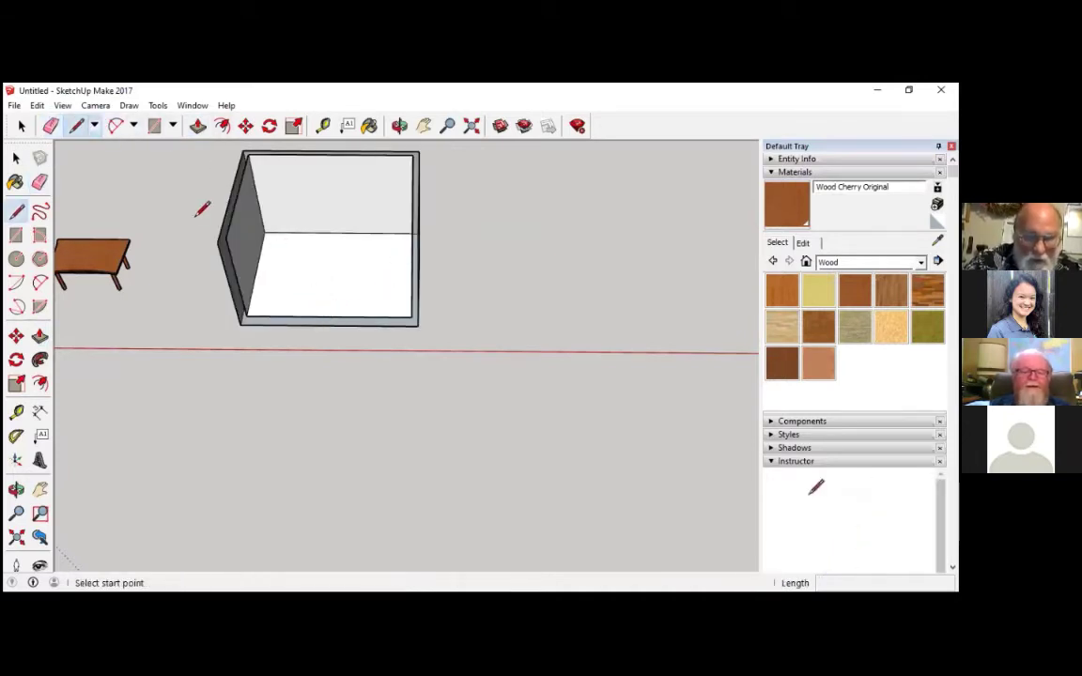
left_click(233, 234)
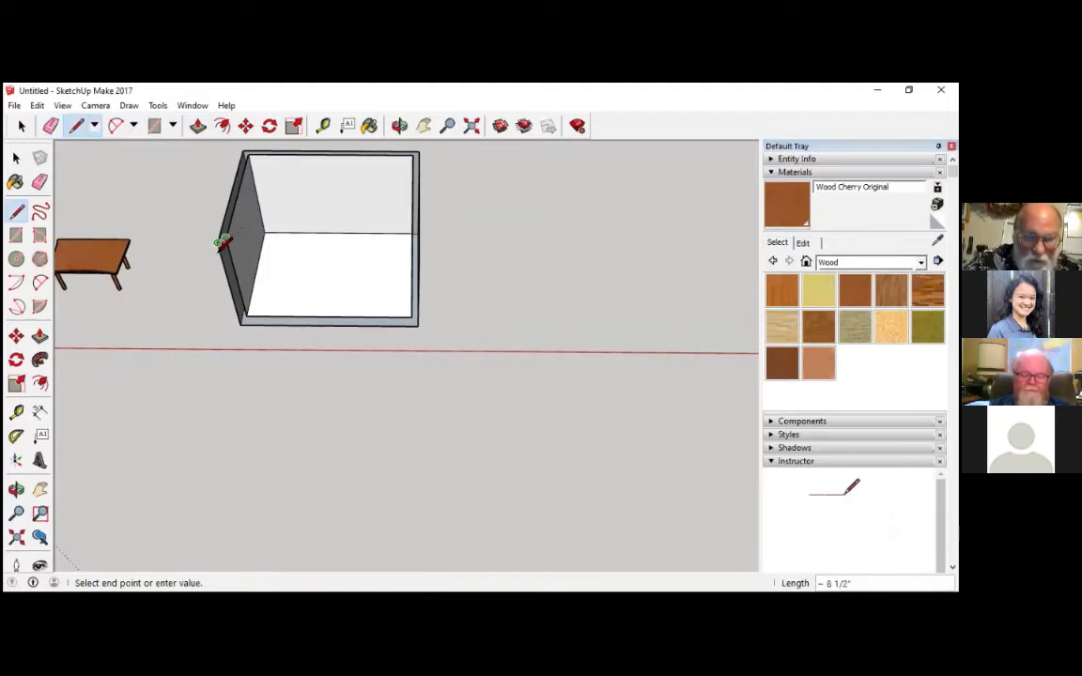
left_click(240, 322)
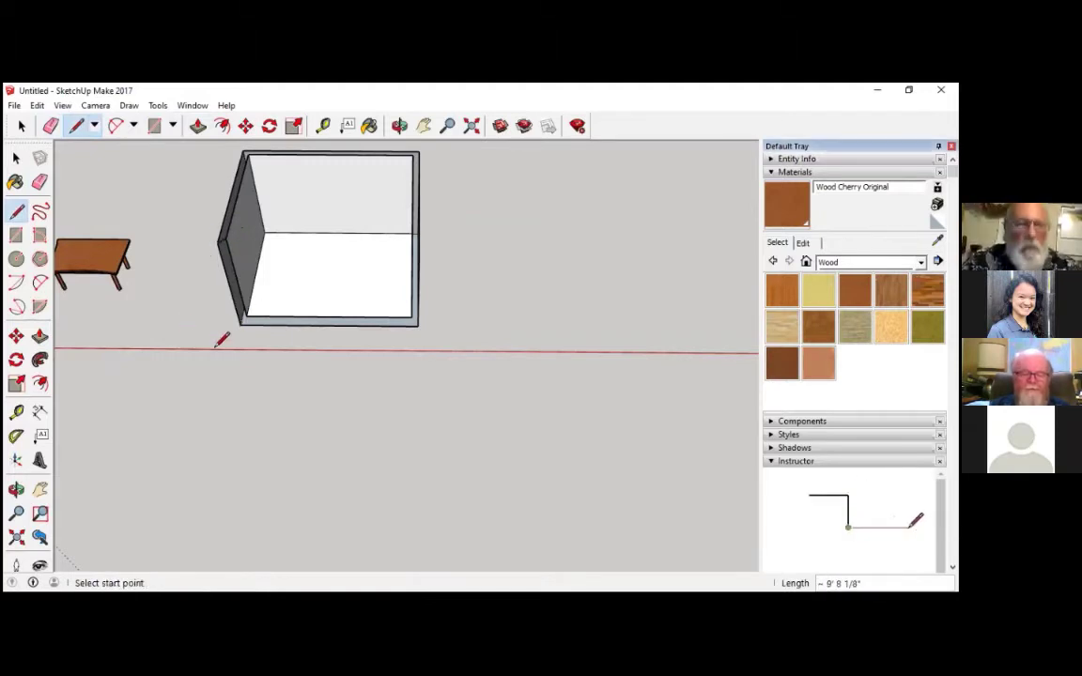
left_click(241, 323)
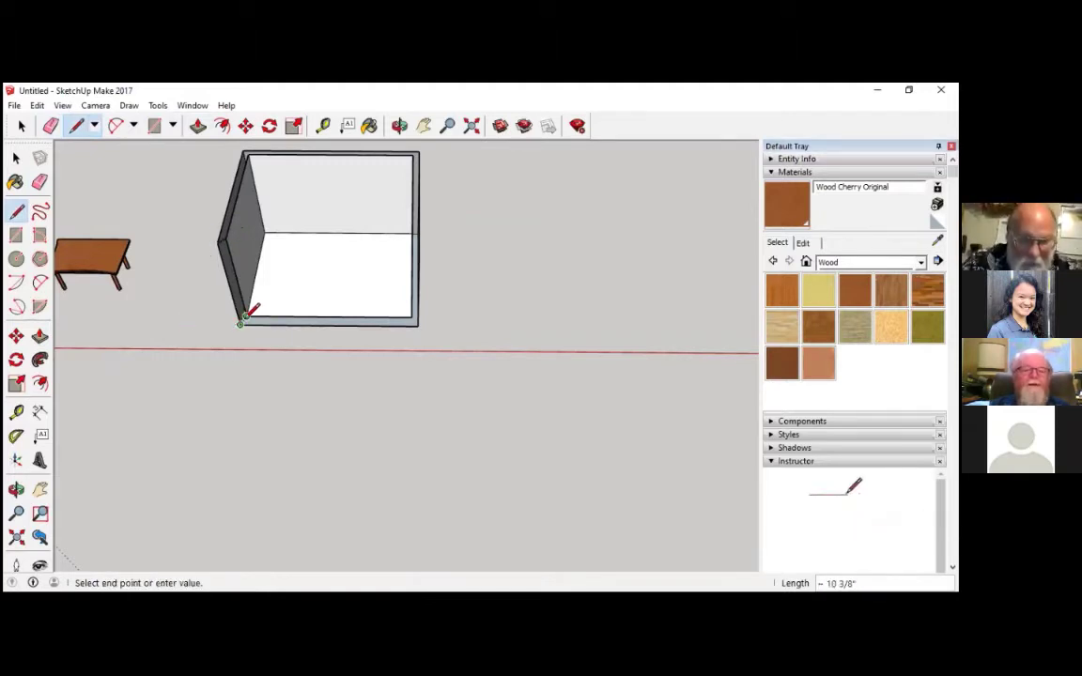
left_click(246, 317)
Step: Draw lines joining the inner and outer corners at the top and base of the side wall farthest from the table
left_click(415, 232)
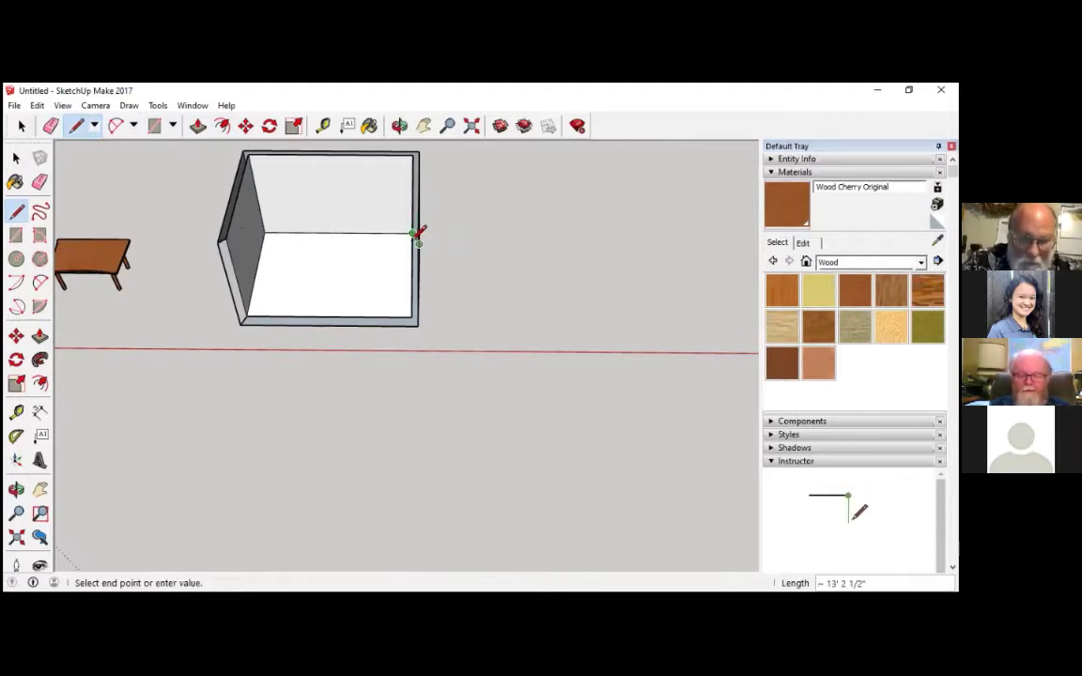
scroll(418, 235, "up", 3)
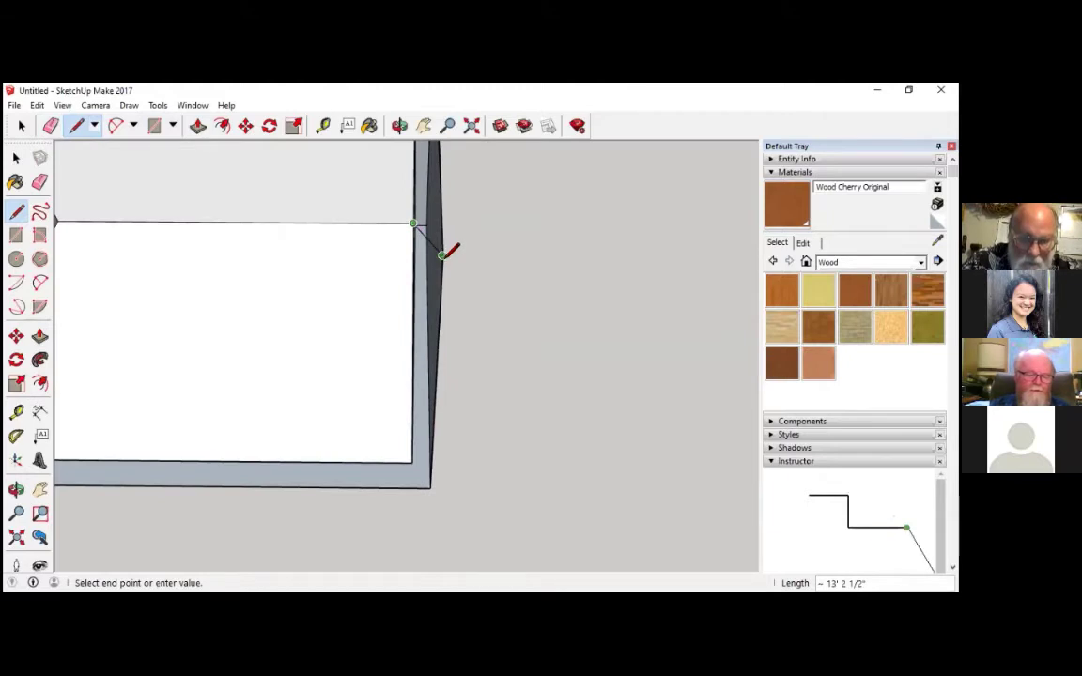
left_click(430, 486)
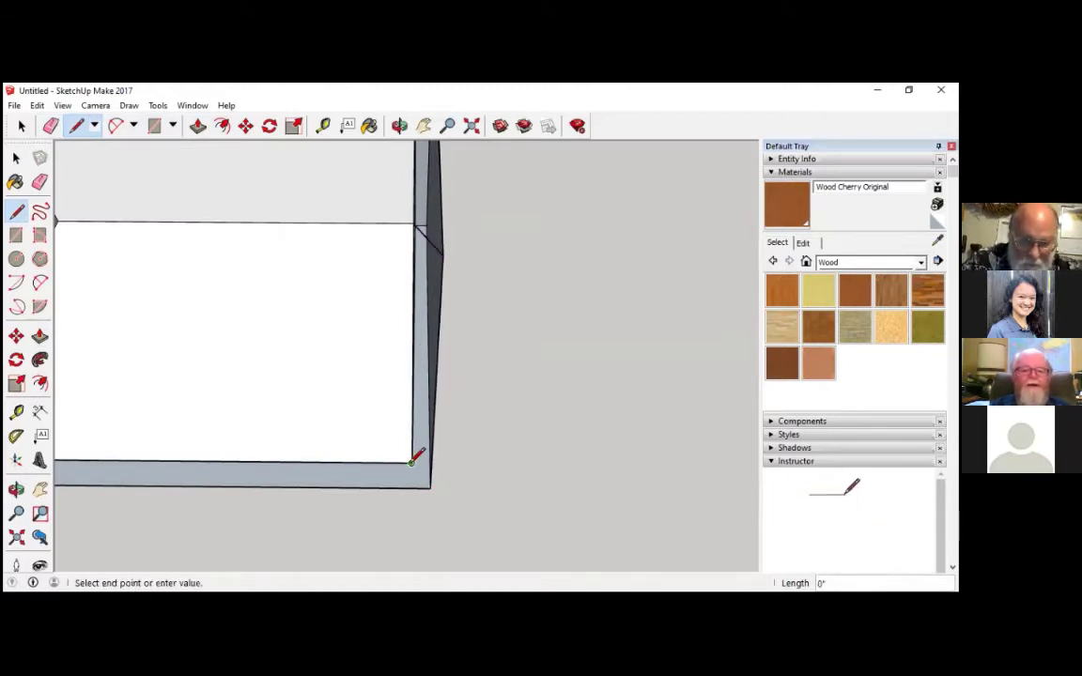
left_click(430, 486)
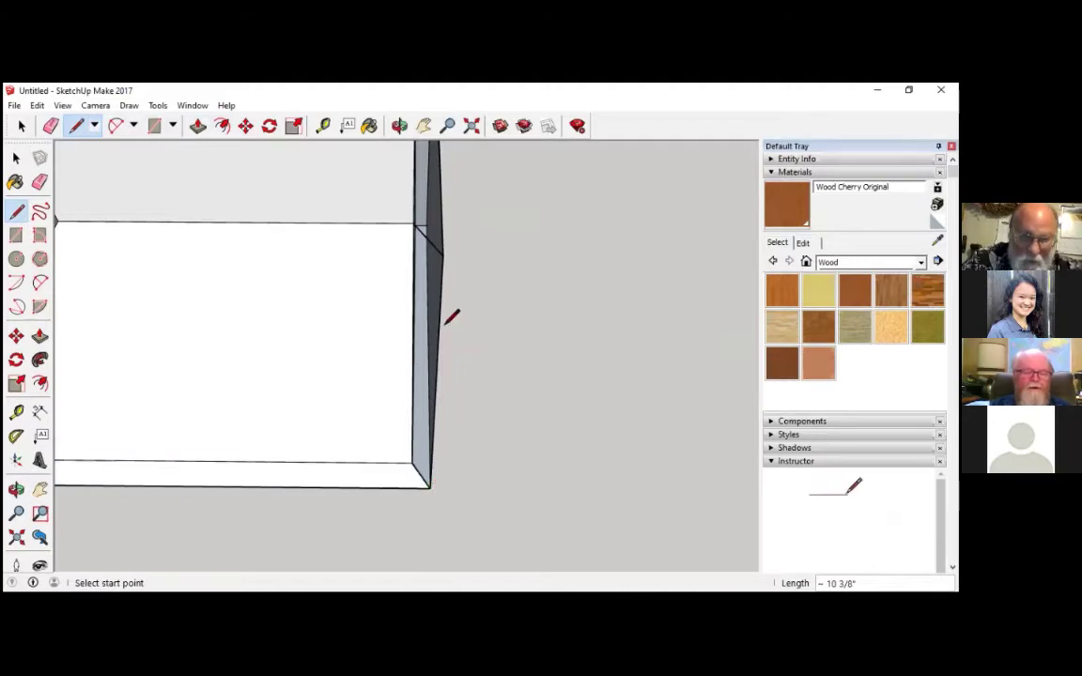
Step: Erase the misplaced top line on that side wall and redraw it between the inner and outer top corners of the wall's front end
left_click(39, 181)
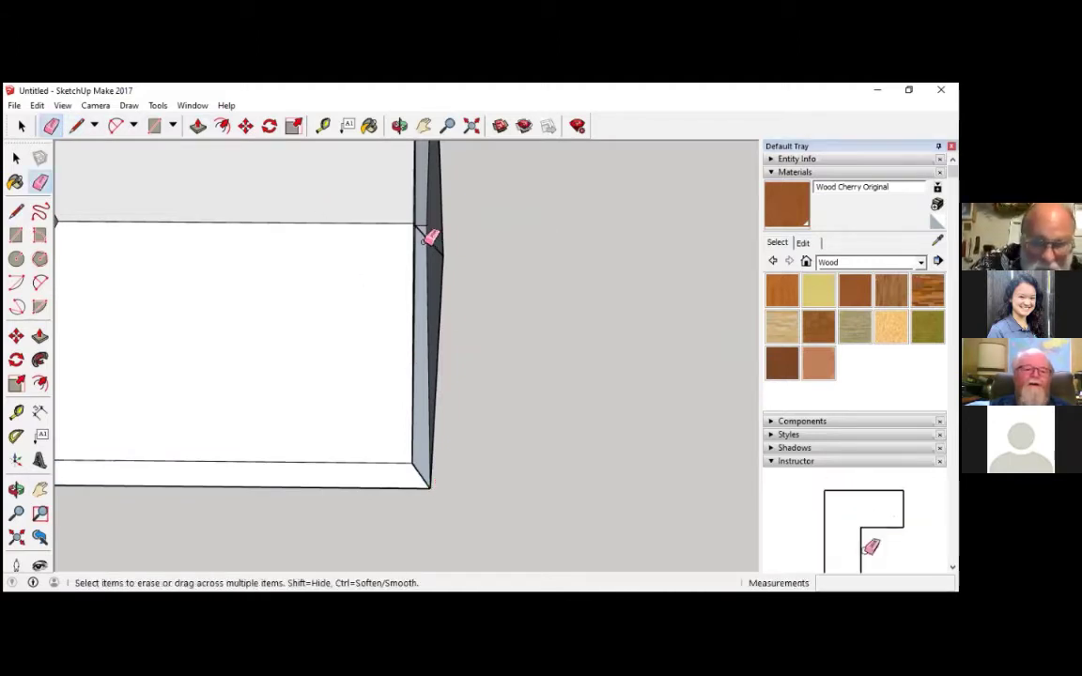
left_click(427, 235)
middle_click_drag(470, 322, 623, 297)
left_click(76, 126)
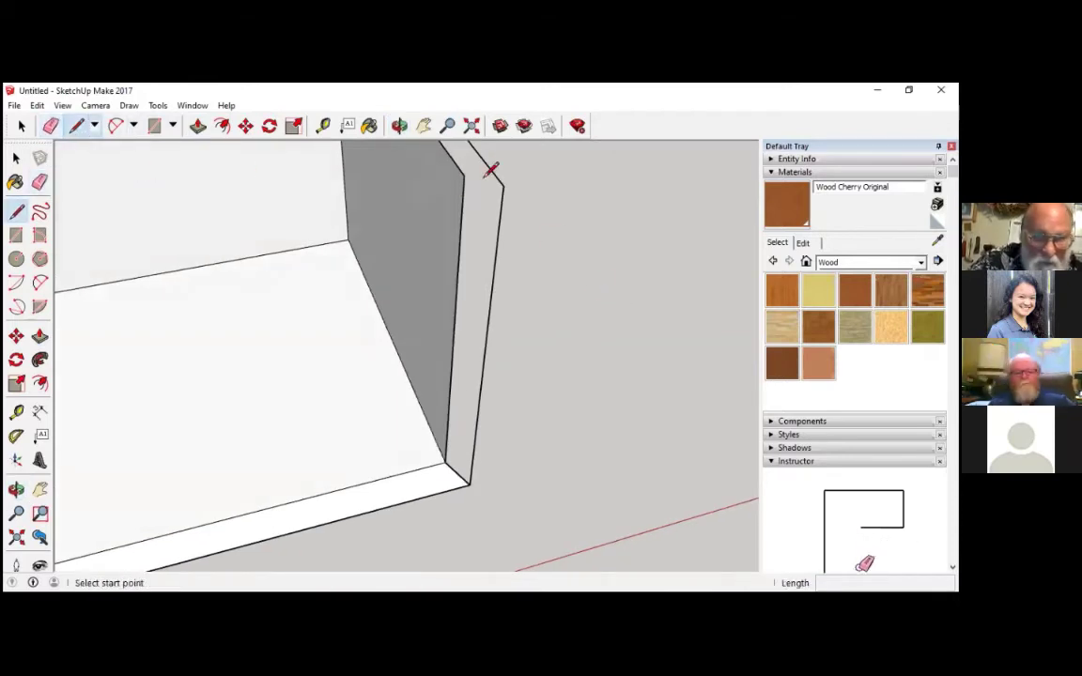
left_click(464, 176)
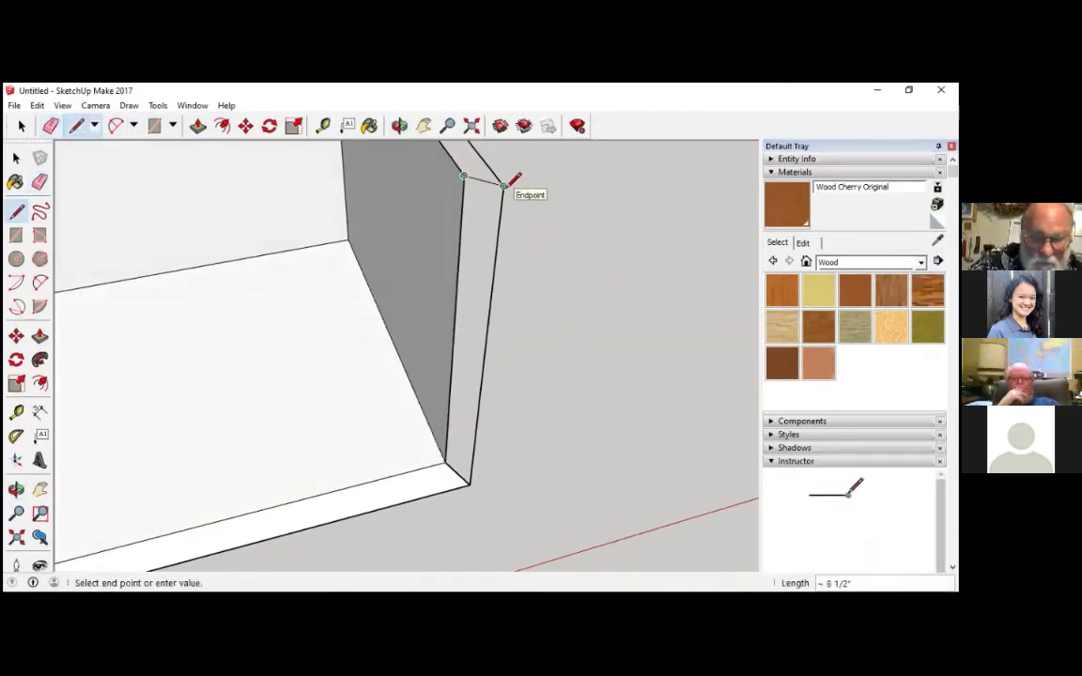
left_click(503, 186)
scroll(343, 322, "down", 3)
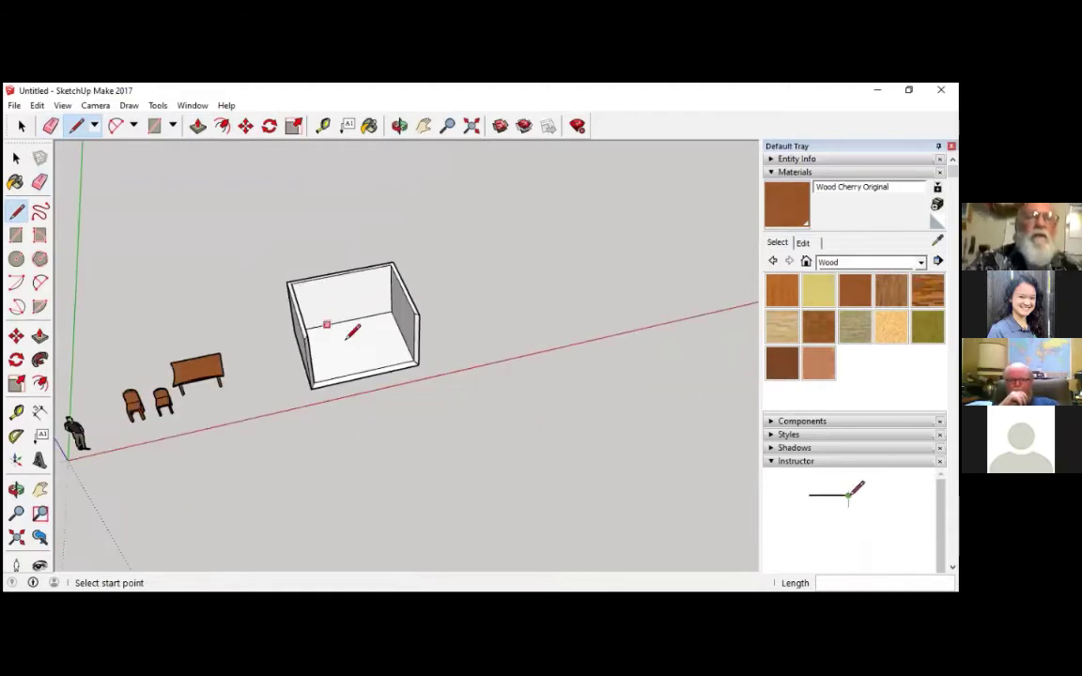
scroll(357, 334, "up", 6)
mouse_move(236, 346)
middle_mouse_down()
mouse_move(261, 287)
mouse_move(217, 297)
mouse_move(234, 295)
middle_mouse_up()
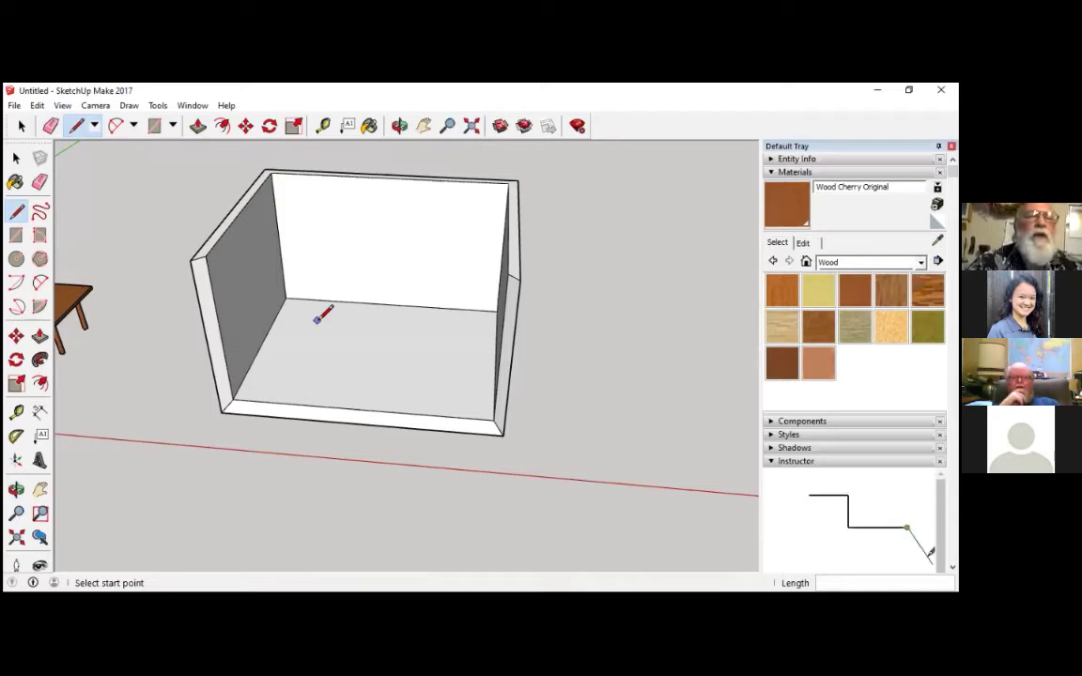
left_click(336, 223)
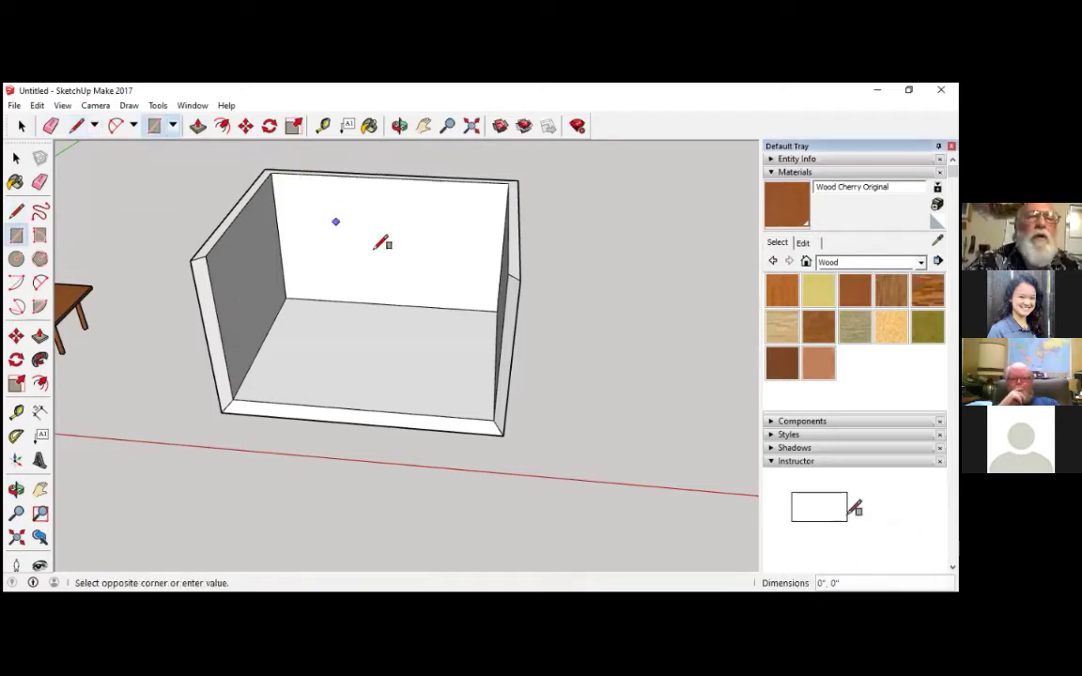
left_click(467, 249)
key("ctrl+z")
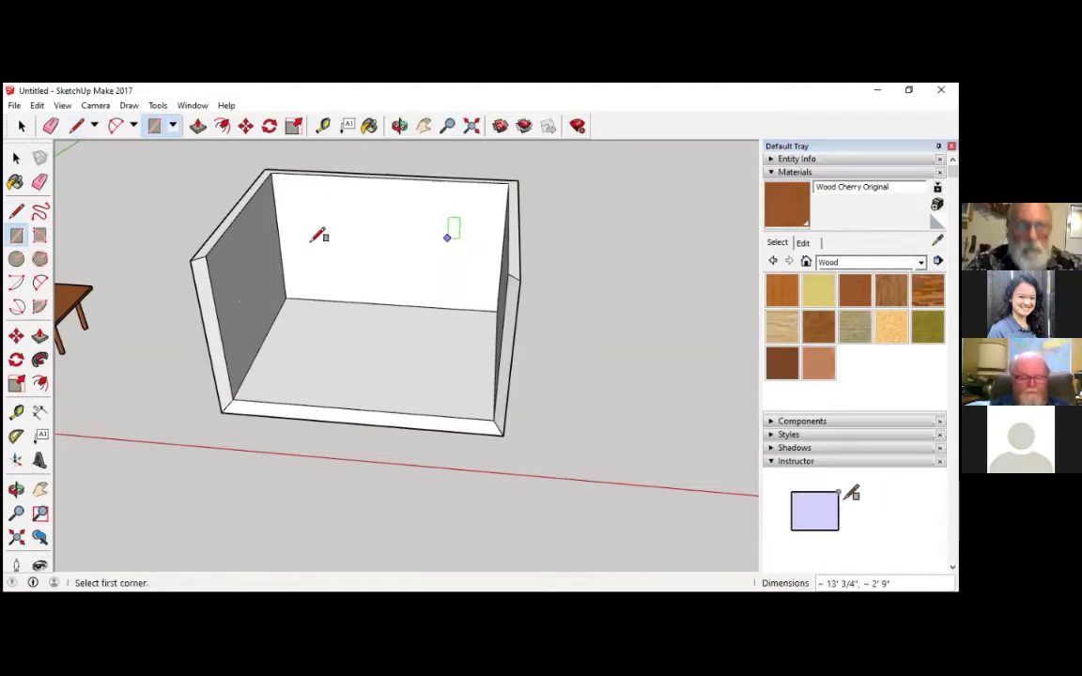
left_click(329, 272)
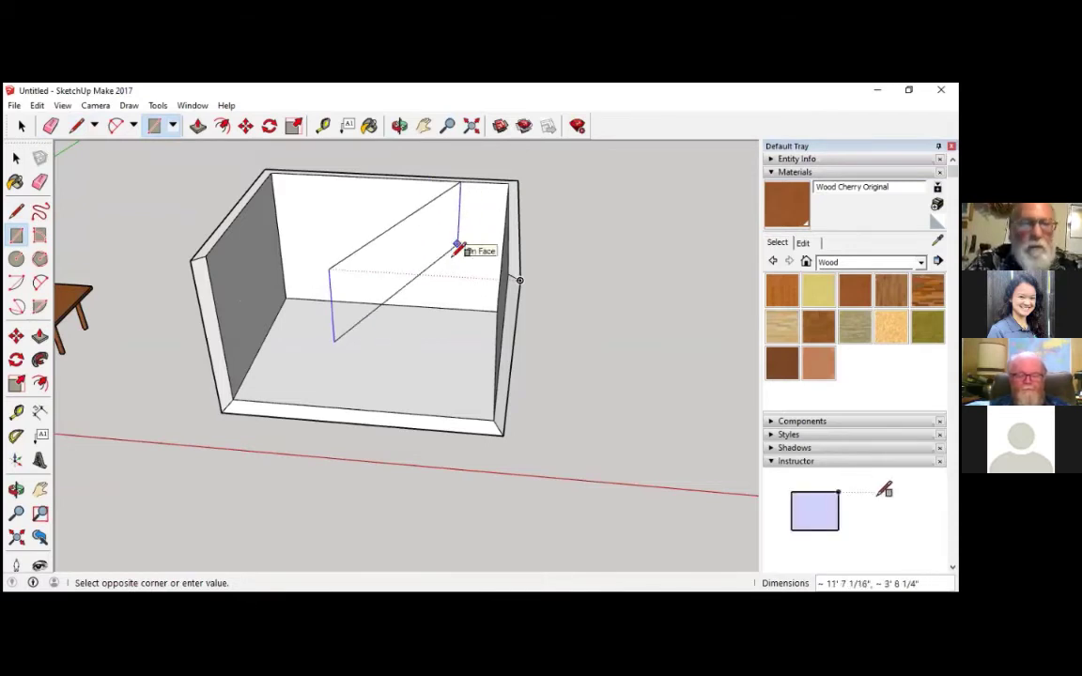
key("Escape")
Step: Draw a window rectangle about 6' 10" by 4' 1" on the inner face of the back wall
middle_click_drag(441, 258, 380, 160)
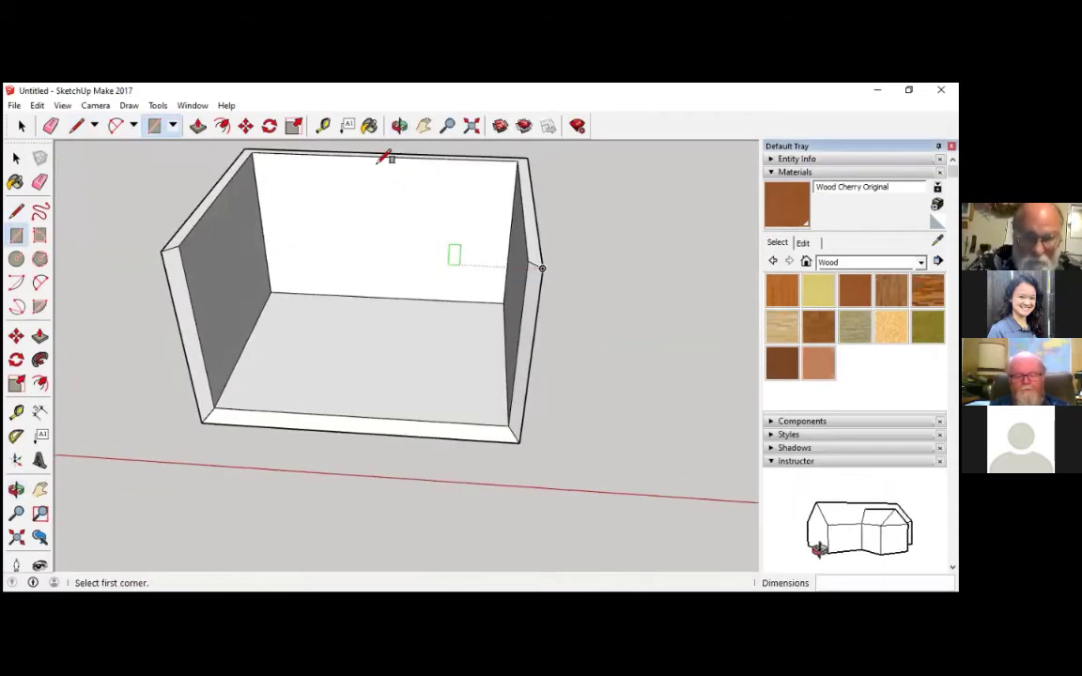
scroll(393, 162, "up", 5)
left_click(196, 192)
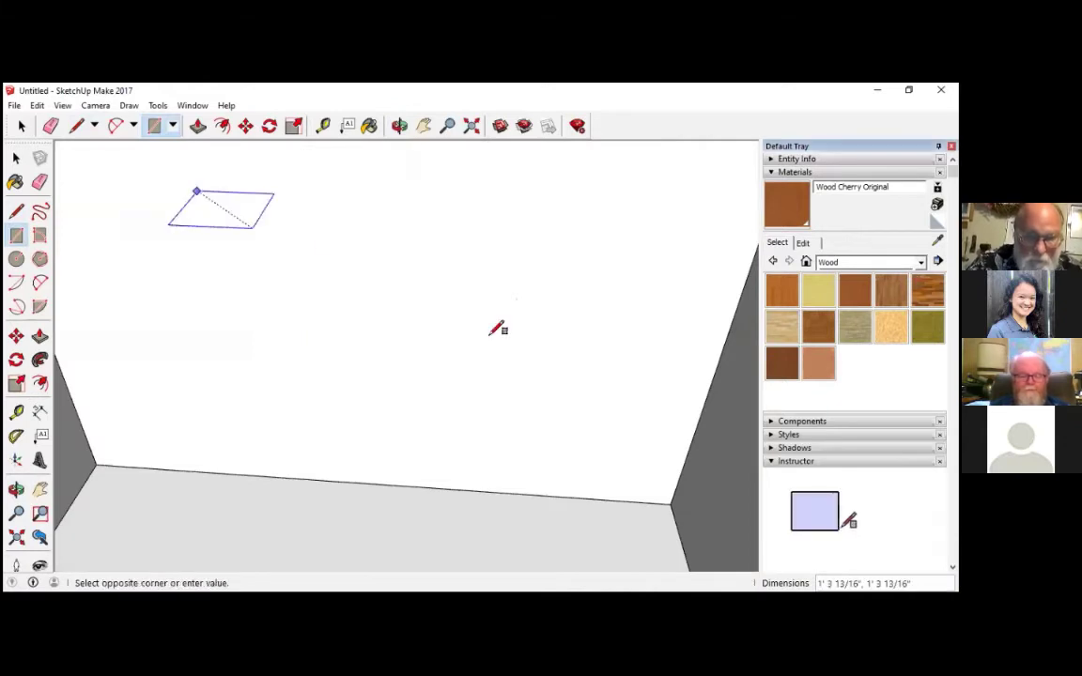
left_click(574, 397)
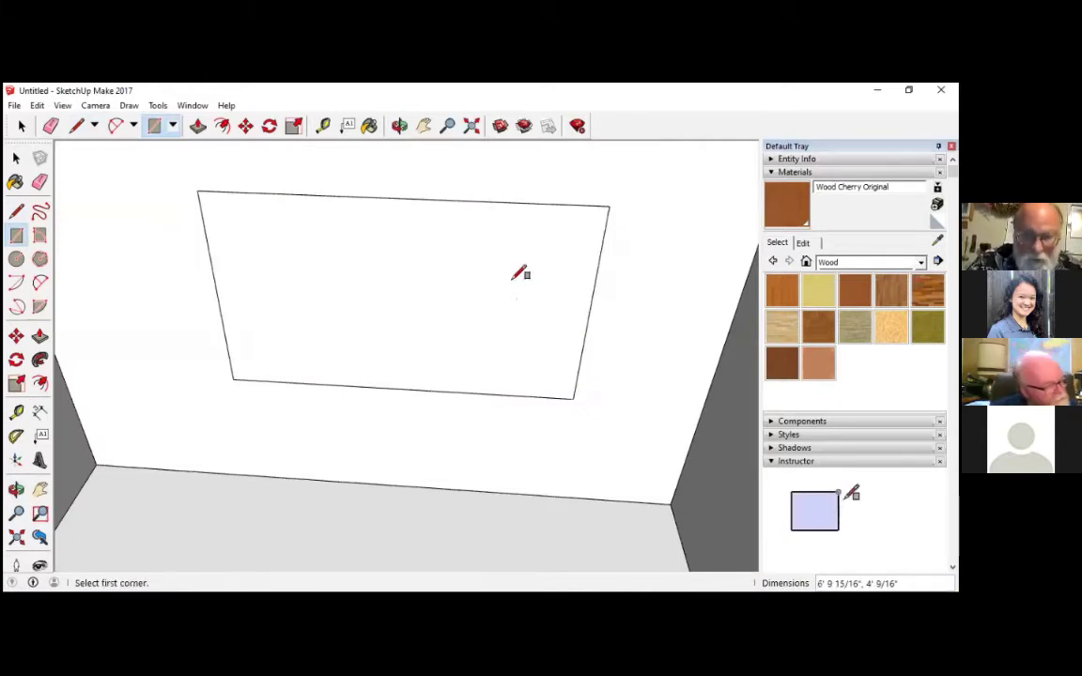
Step: Push the window rectangle 6" through the back wall to cut an opening, and undo the cut
scroll(519, 275, "down", 5)
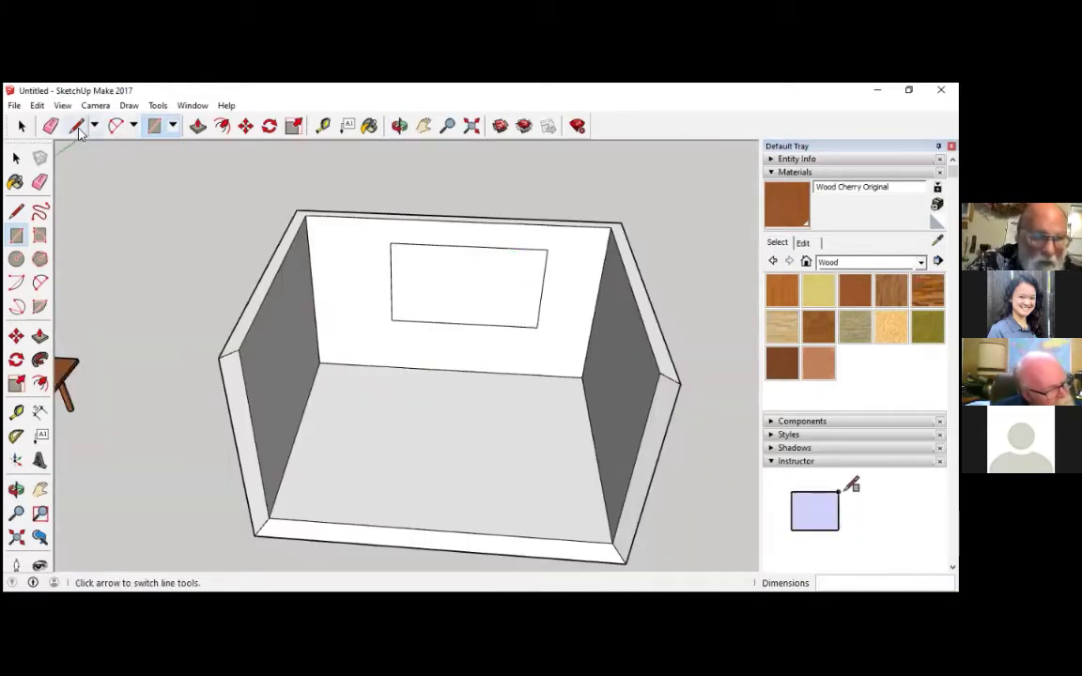
left_click(198, 125)
left_click(488, 295)
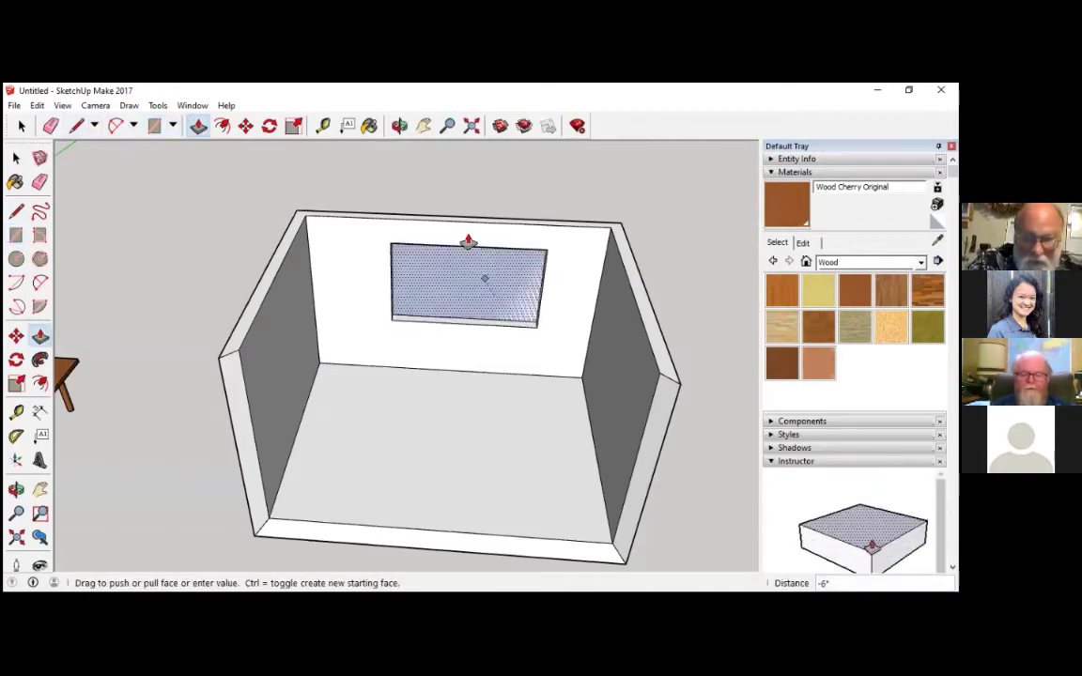
left_click(472, 221)
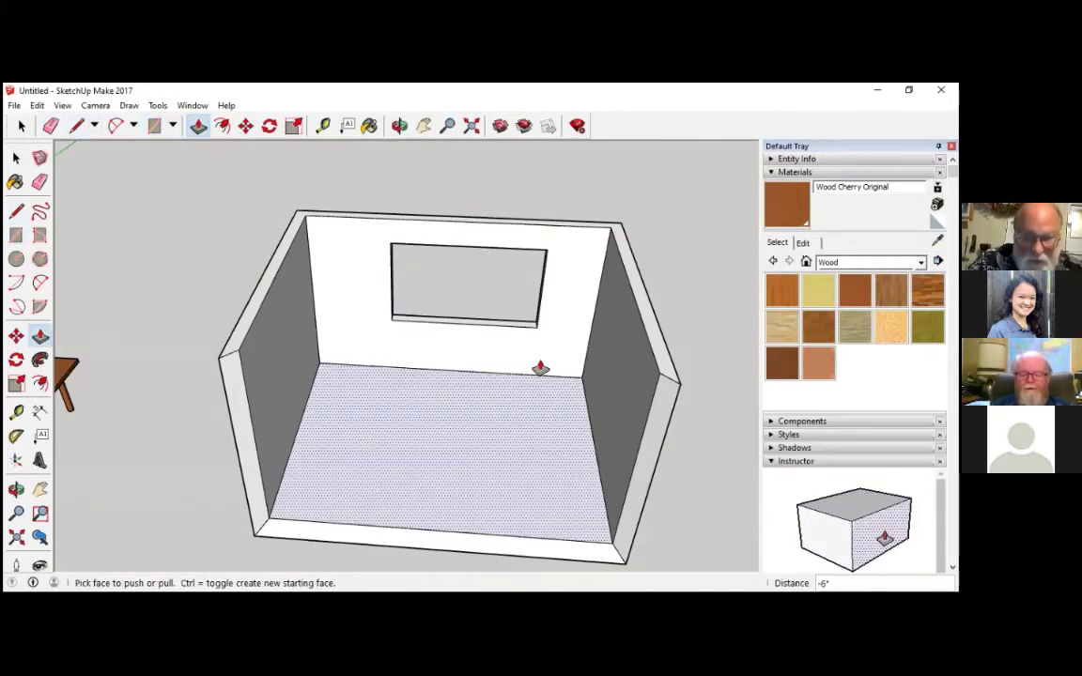
middle_click_drag(538, 367, 473, 358)
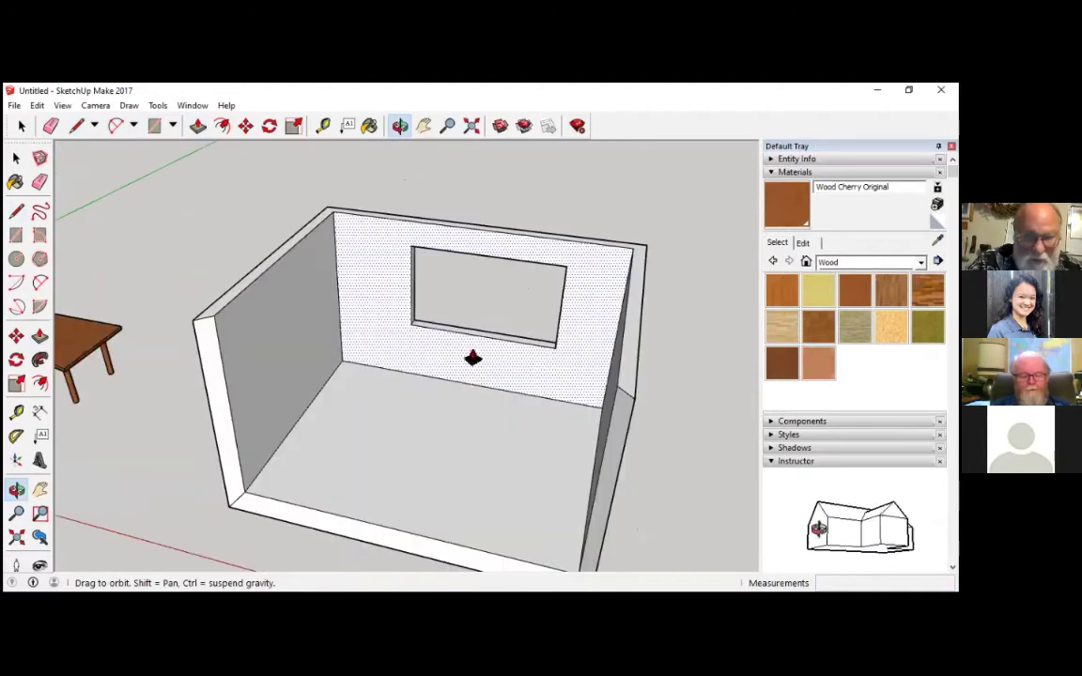
key("ctrl+z")
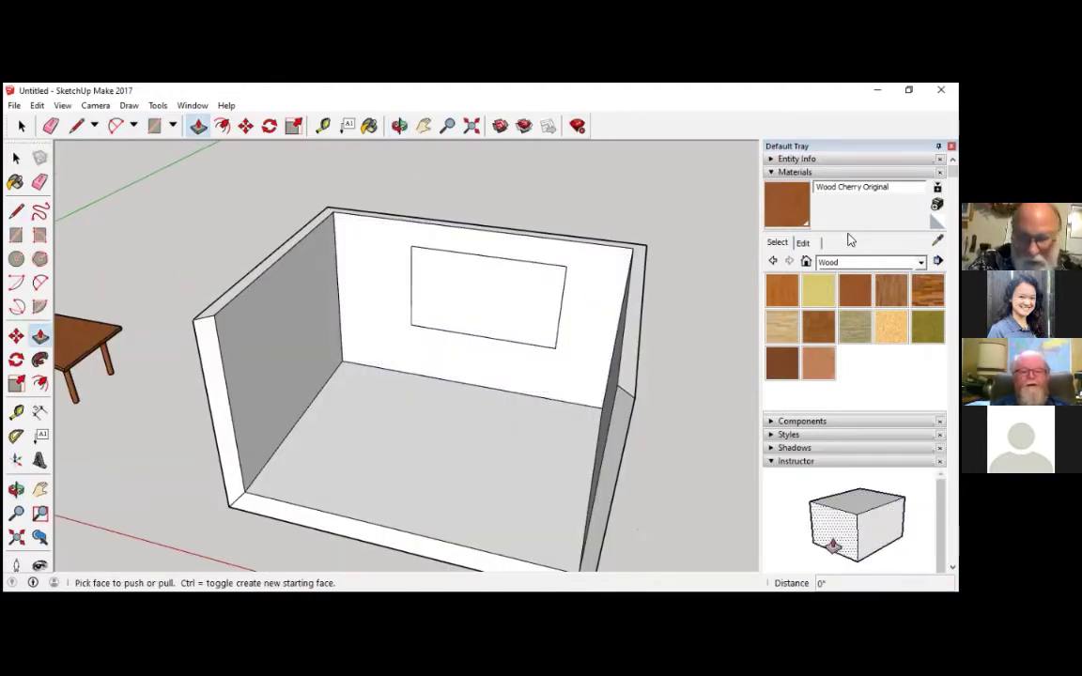
Step: Paint the window rectangle on the back wall with Translucent Glass Blue from the Glass and Mirrors materials
left_click(855, 263)
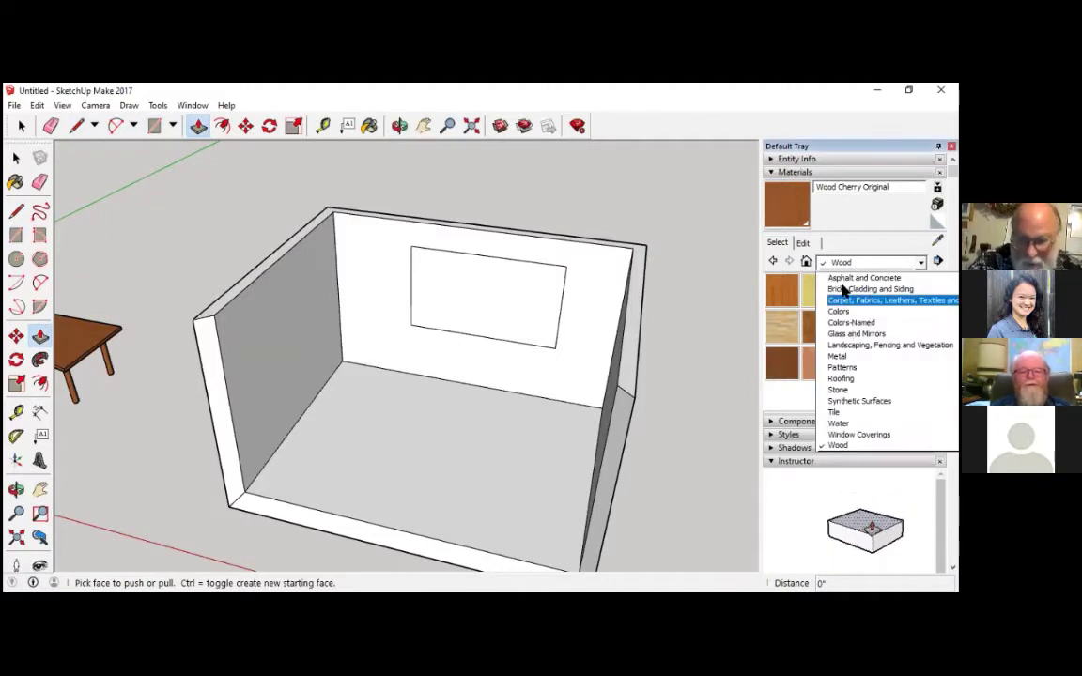
scroll(845, 323, "up", 1)
scroll(855, 376, "down", 1)
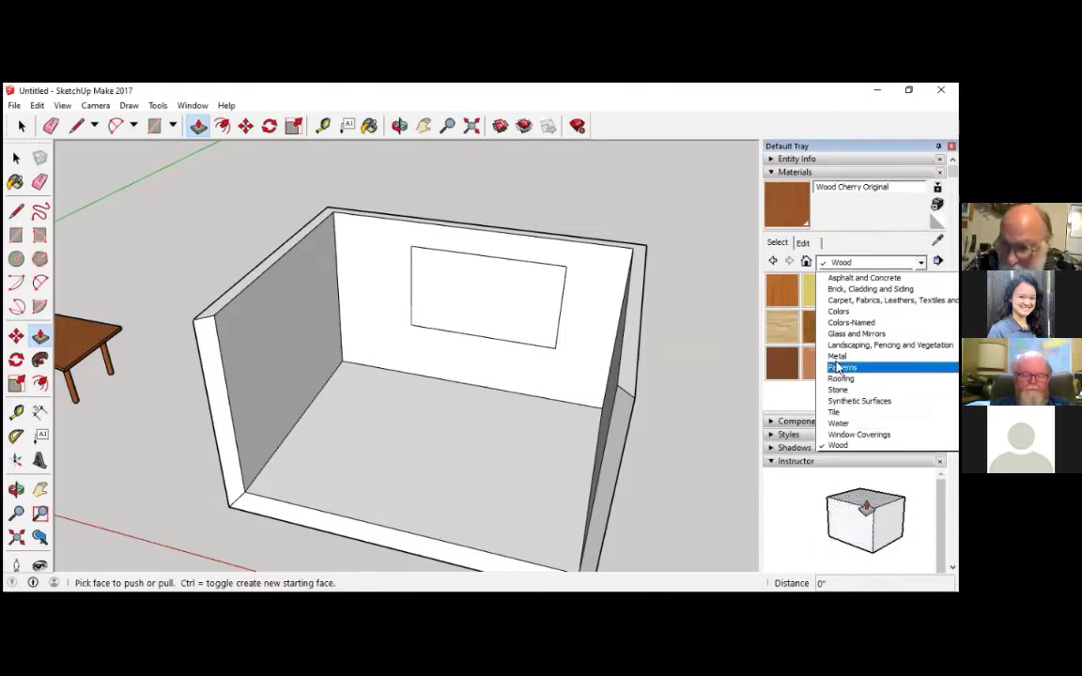
scroll(850, 404, "up", 1)
scroll(845, 409, "down", 1)
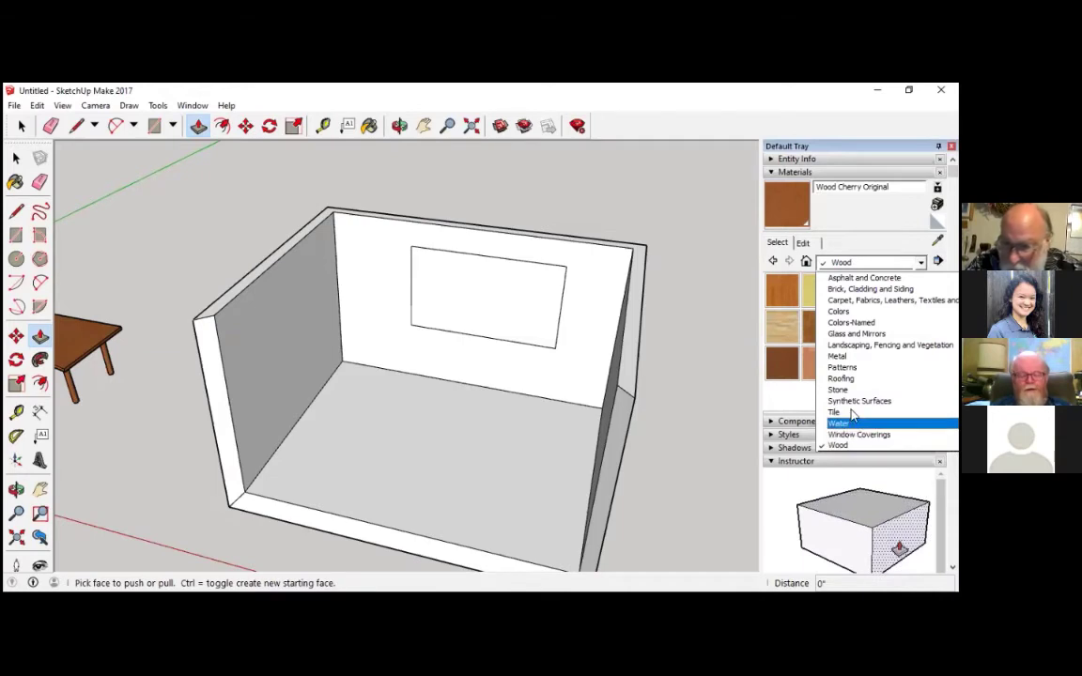
scroll(848, 375, "up", 1)
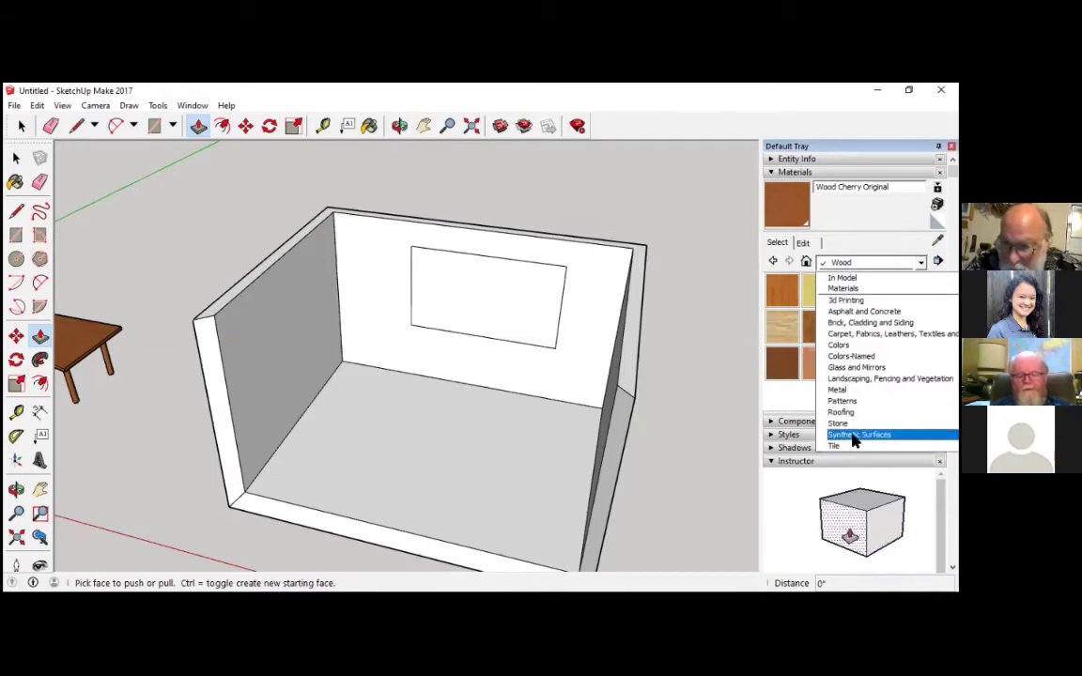
left_click(842, 373)
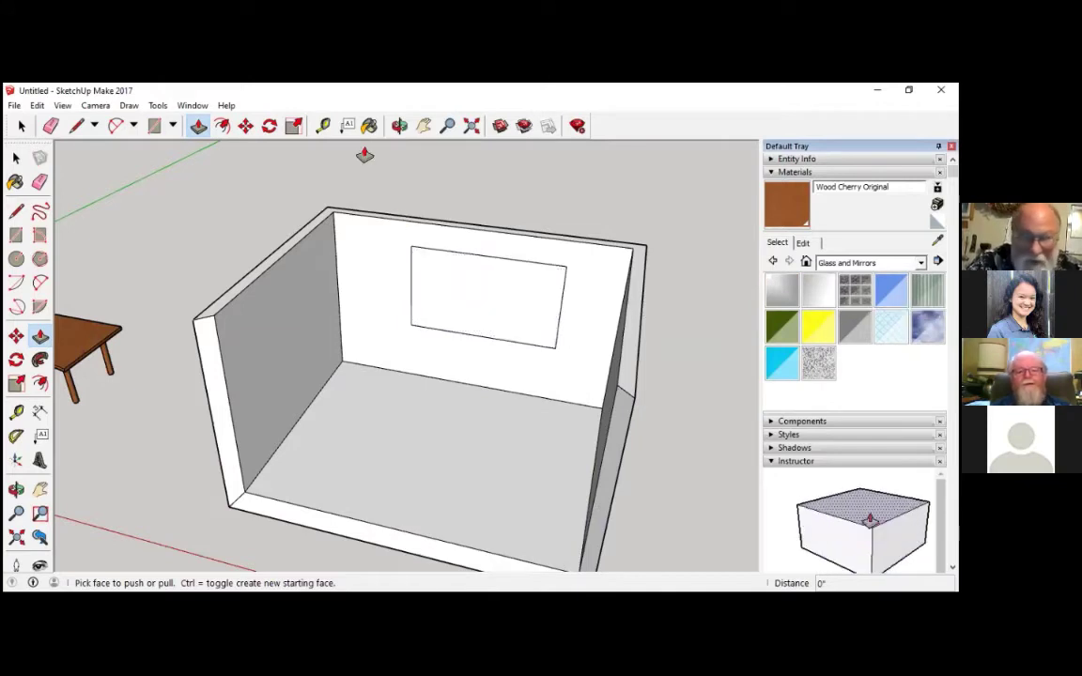
left_click(369, 126)
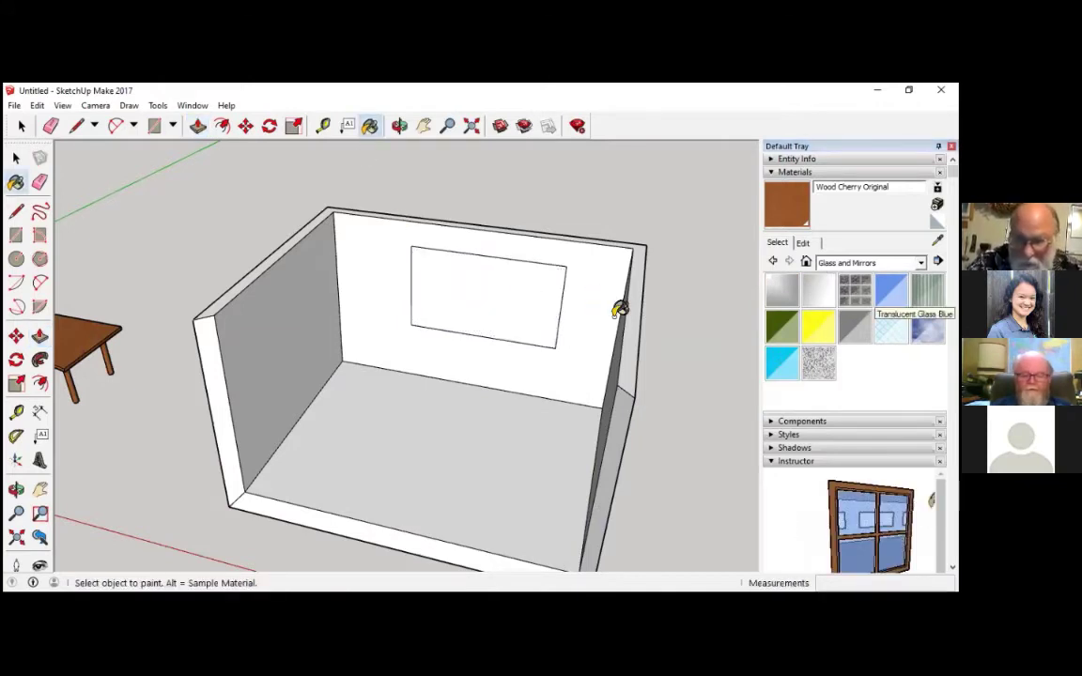
left_click(890, 289)
left_click(495, 296)
Step: Paint the outer face of the back wall with Translucent Glass Blue
middle_click_drag(138, 459, 259, 409)
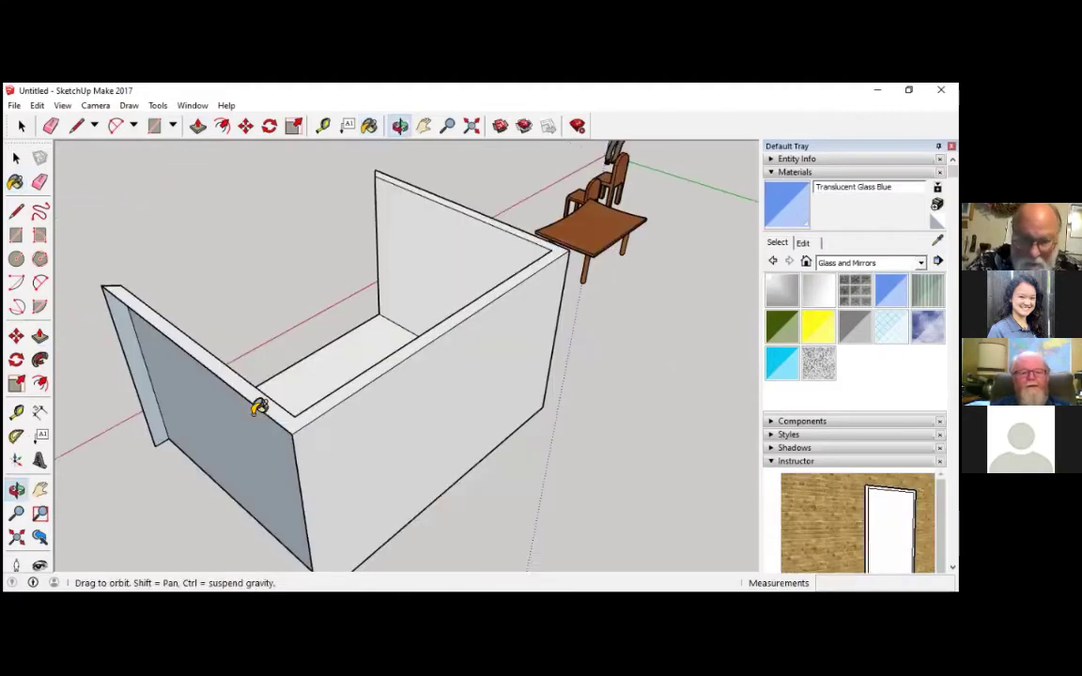
left_click(450, 472)
mouse_move(450, 471)
middle_mouse_down()
mouse_move(549, 415)
mouse_move(645, 459)
mouse_move(534, 401)
mouse_move(563, 432)
mouse_move(572, 499)
mouse_move(721, 356)
middle_mouse_up()
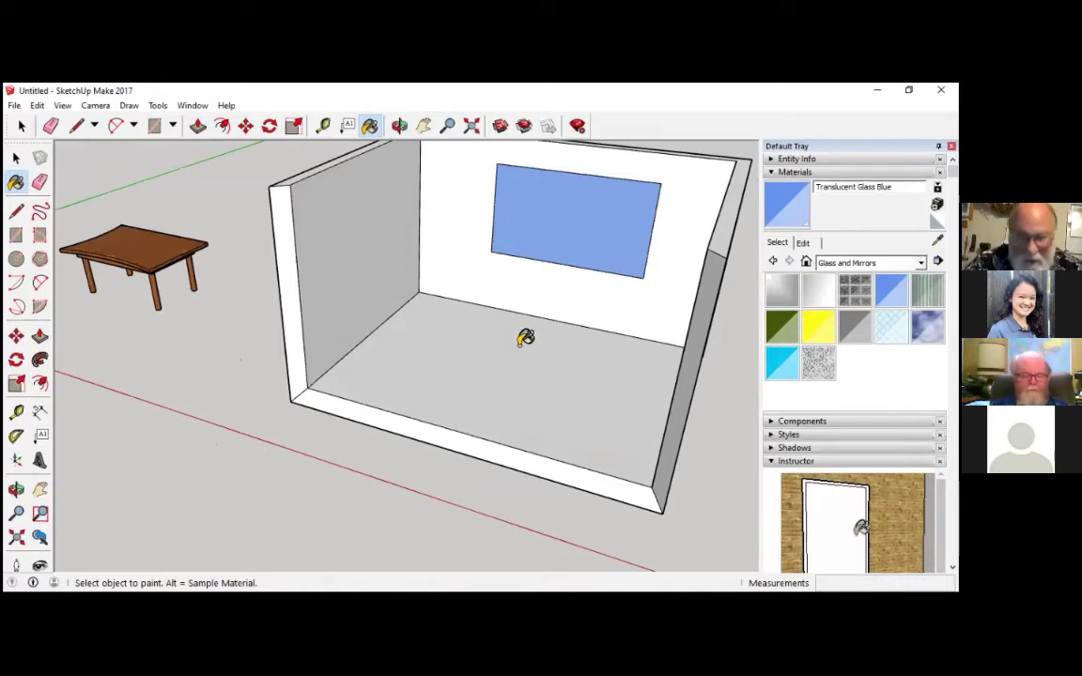
Step: Draw an 11' line along the outer base of the side wall farthest from the table to close its missing outer face
scroll(529, 343, "down", 4)
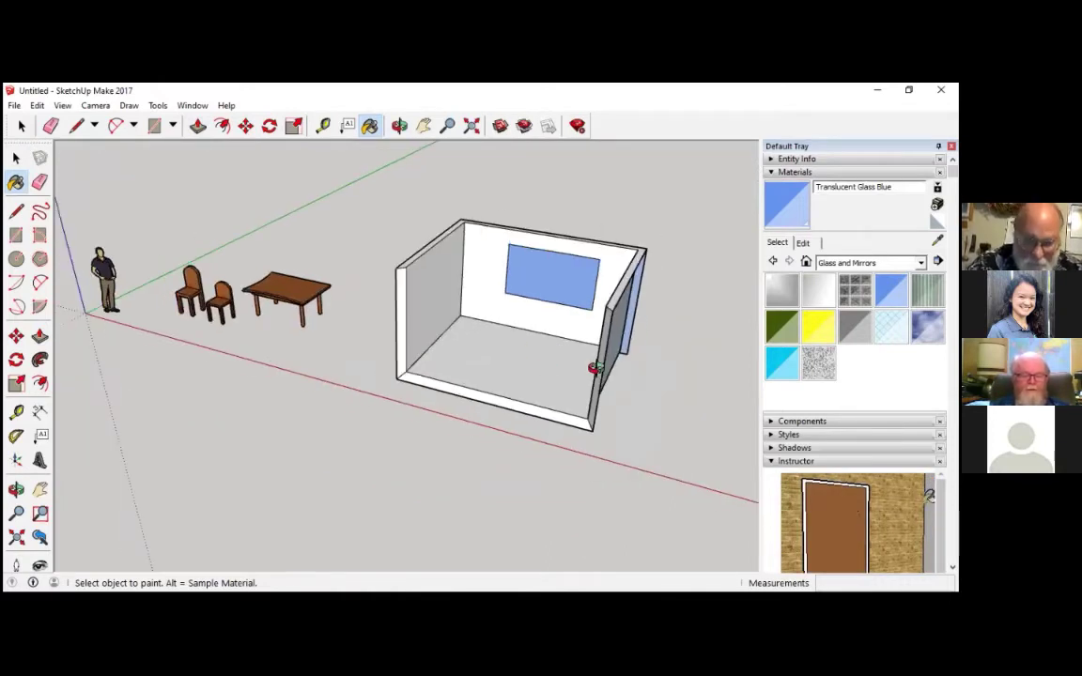
middle_click_drag(594, 368, 604, 355)
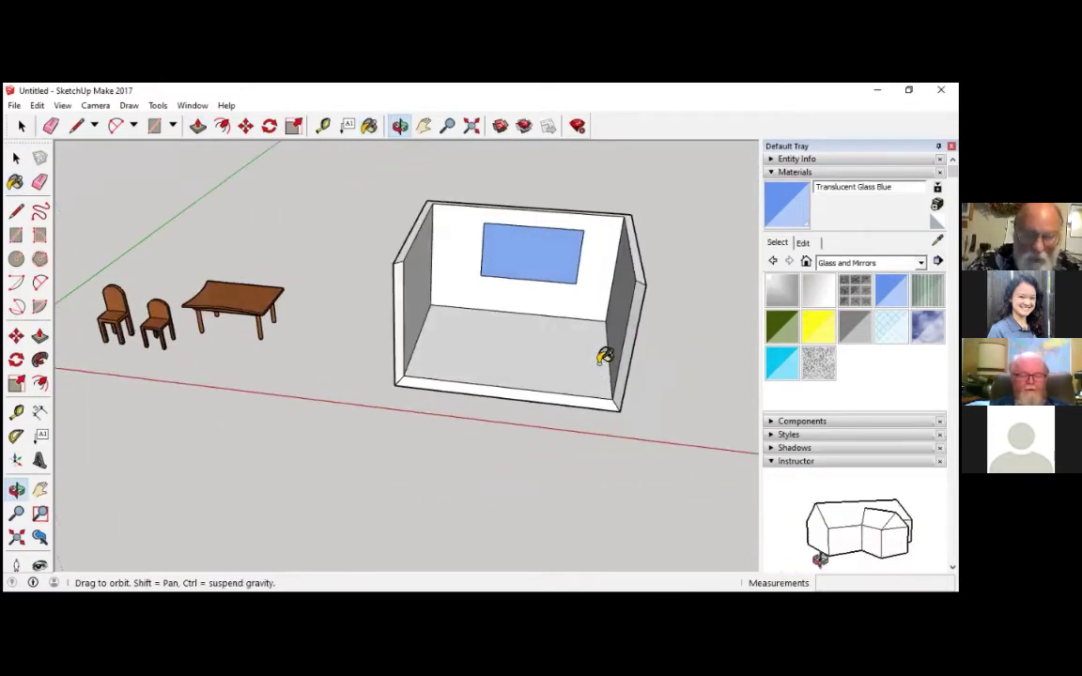
left_click(423, 126)
left_click_drag(404, 281, 212, 268)
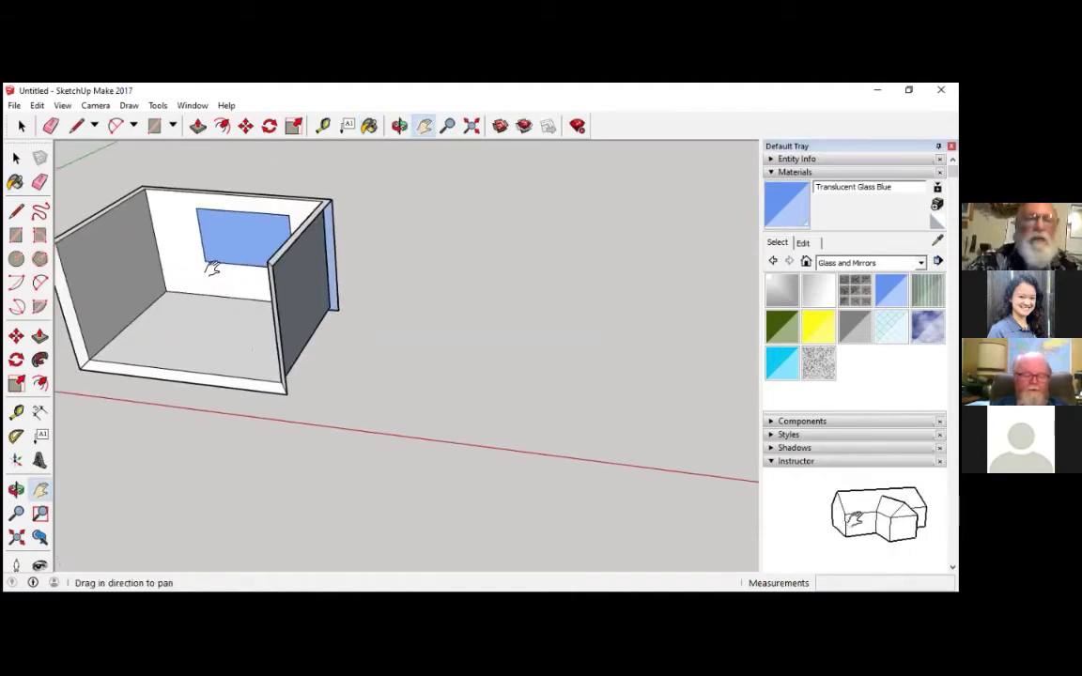
middle_click_drag(351, 440, 346, 434)
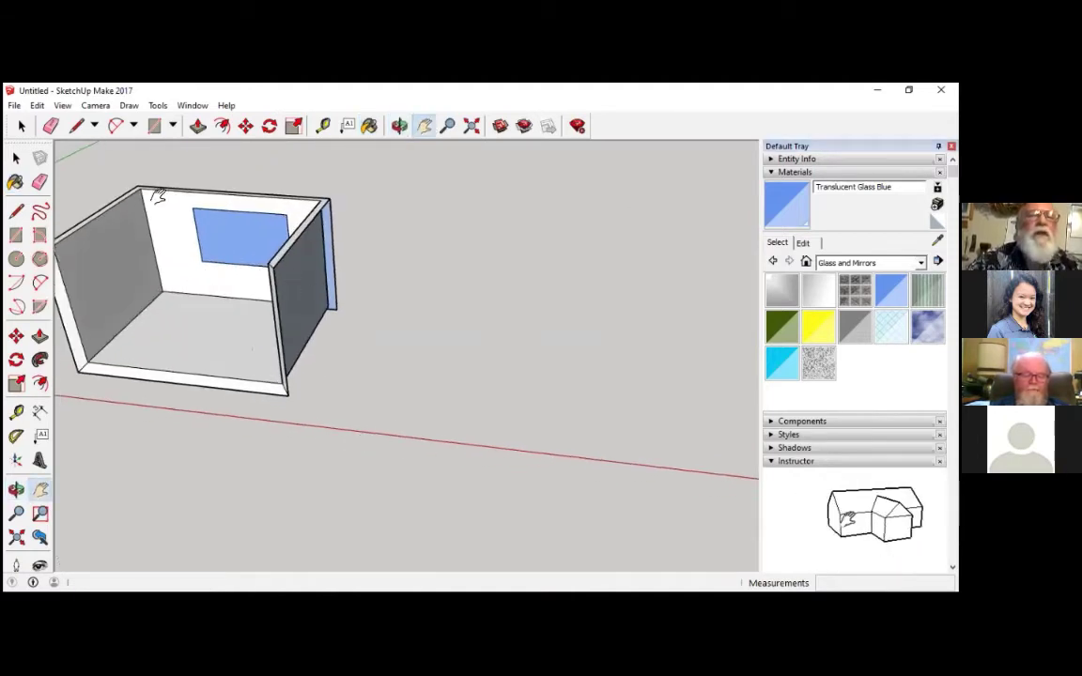
left_click(77, 126)
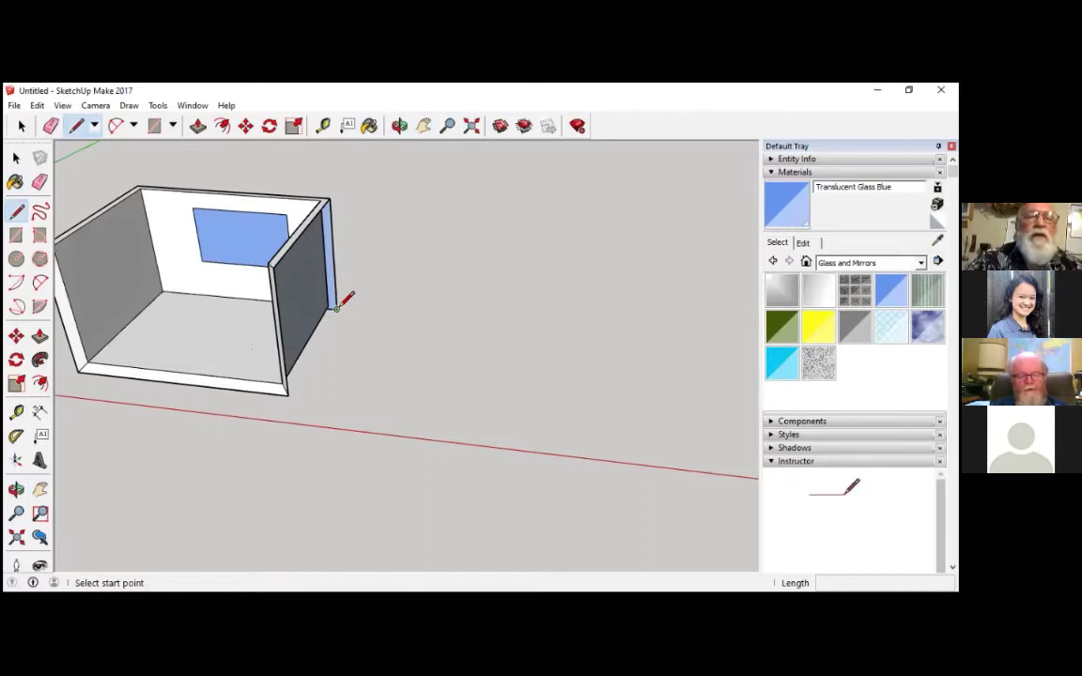
left_click(335, 309)
left_click(293, 388)
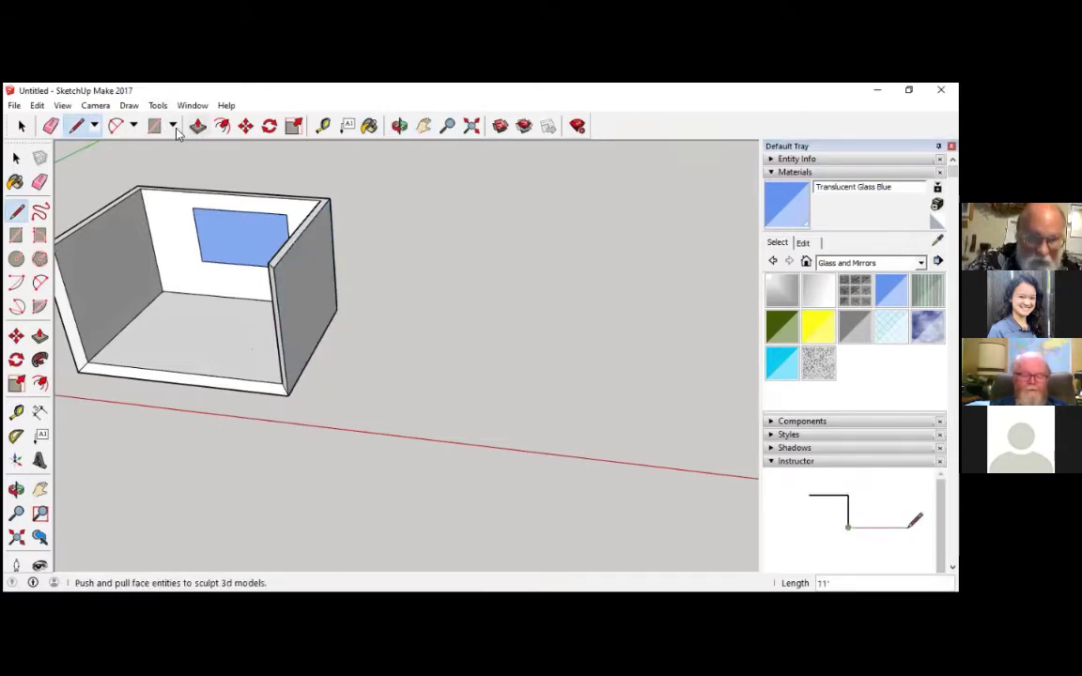
Step: Draw a 2' by 4' rectangle on the ground beside the room, past the side wall farthest from the table
left_click(17, 234)
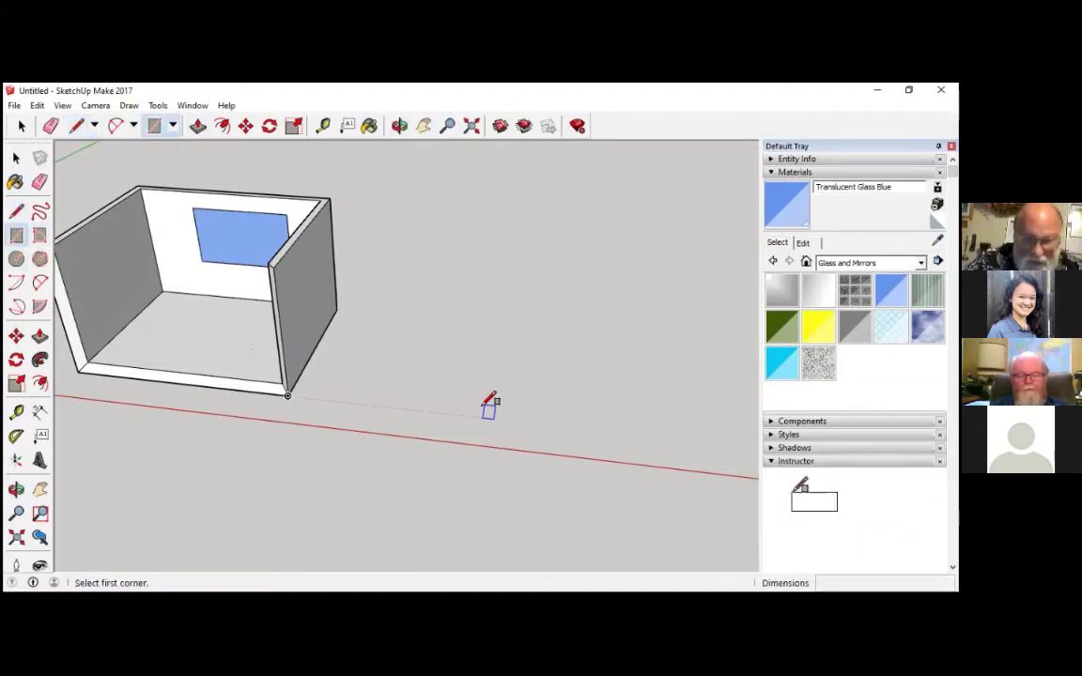
left_click(441, 374)
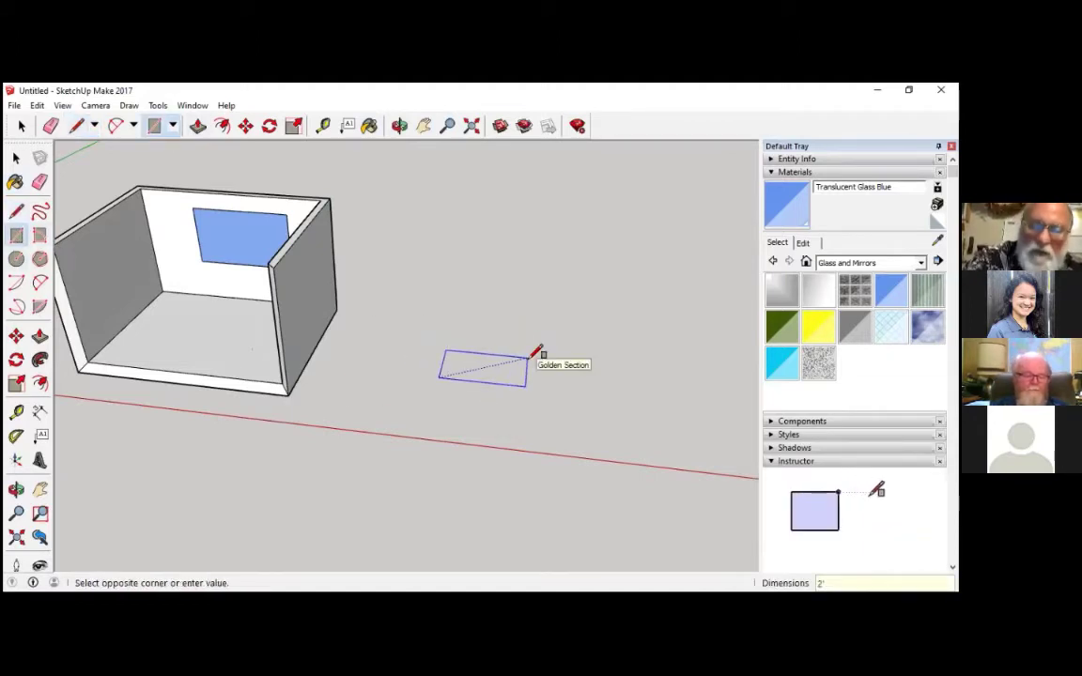
left_click(476, 347)
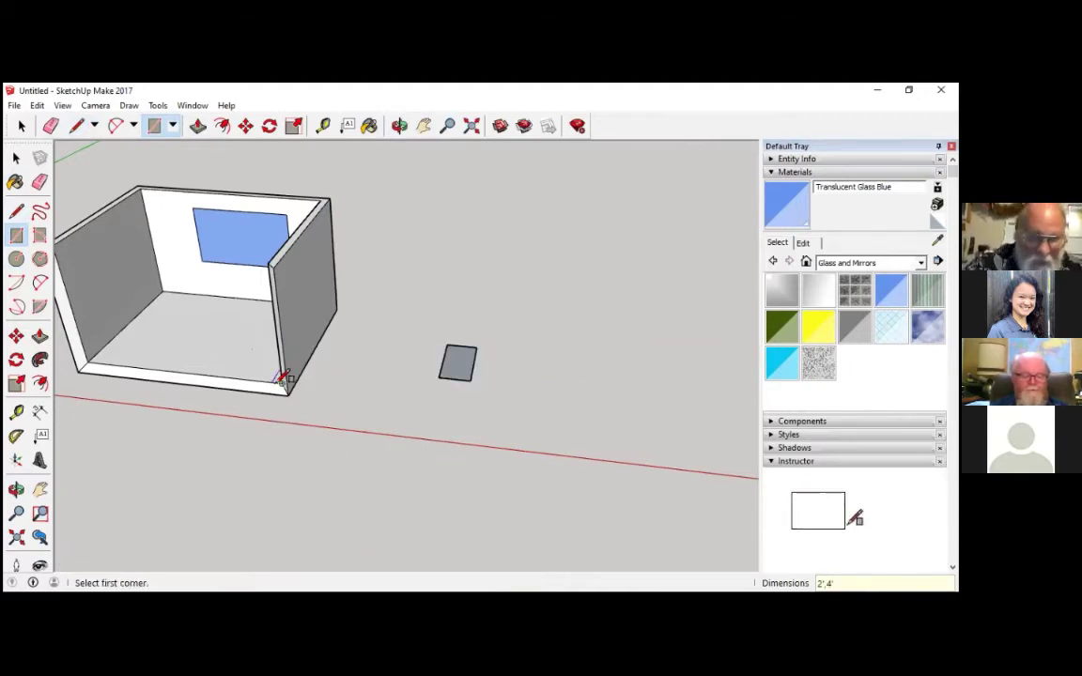
Step: Push/Pull the 2' by 4' rectangle up 6' to form the bookcase body
left_click(197, 126)
left_click(450, 362)
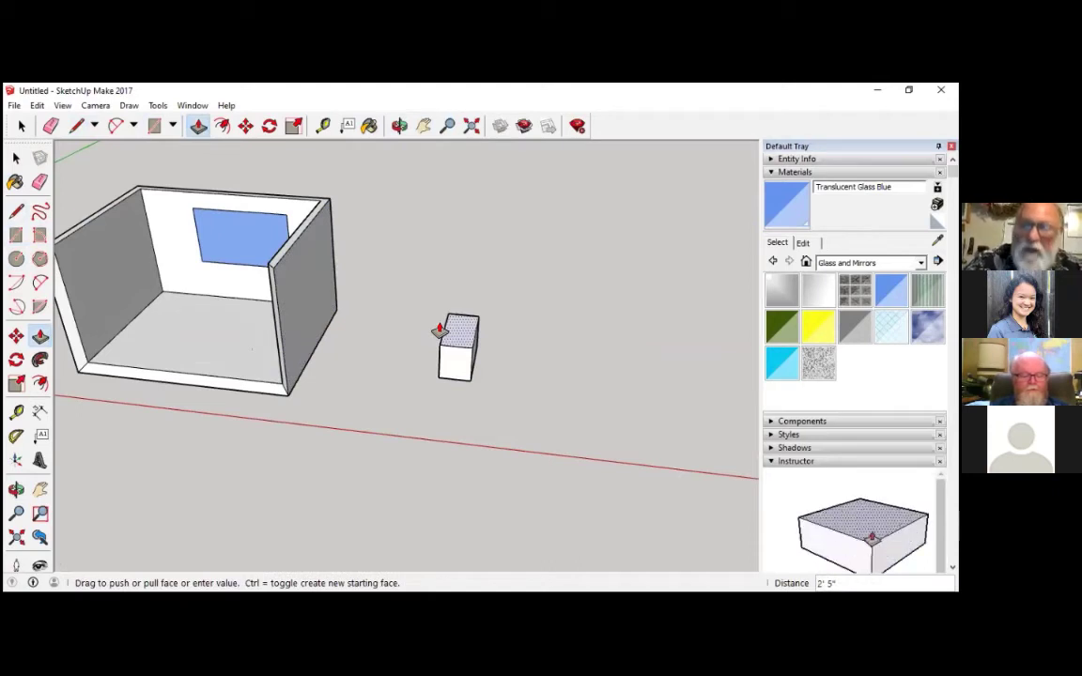
type("6")
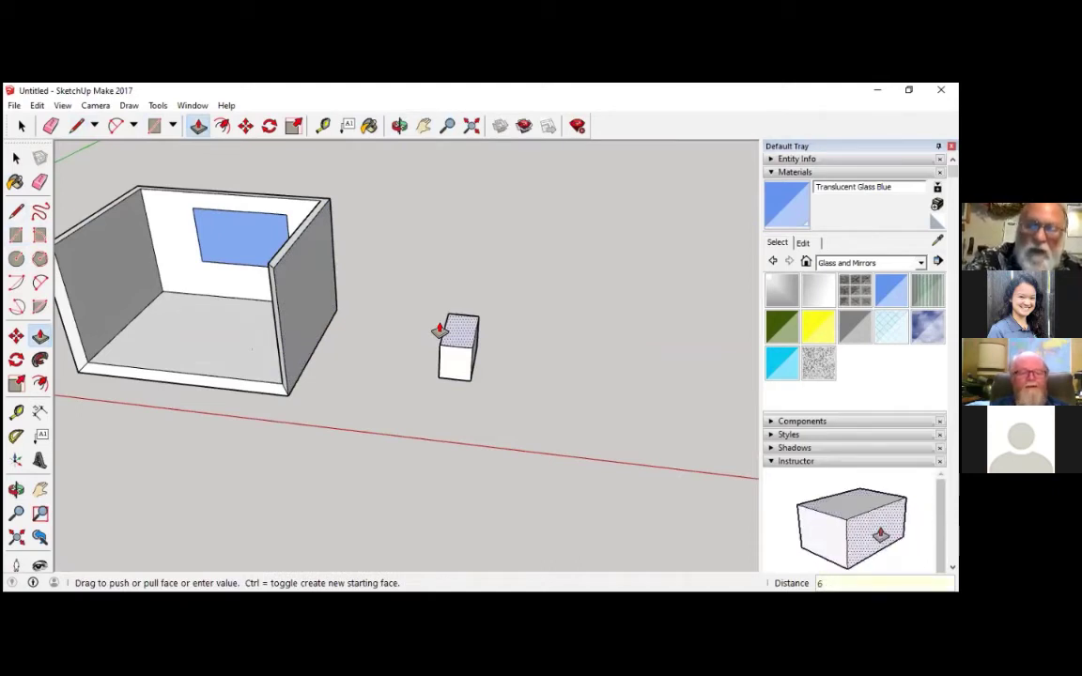
key("Return")
Step: Draw four stacked shelf-opening rectangles, each about 3' 7" by 1' 3", on the bookcase's broad face pointing away from the room
middle_click_drag(439, 330, 237, 317)
scroll(453, 370, "up", 6)
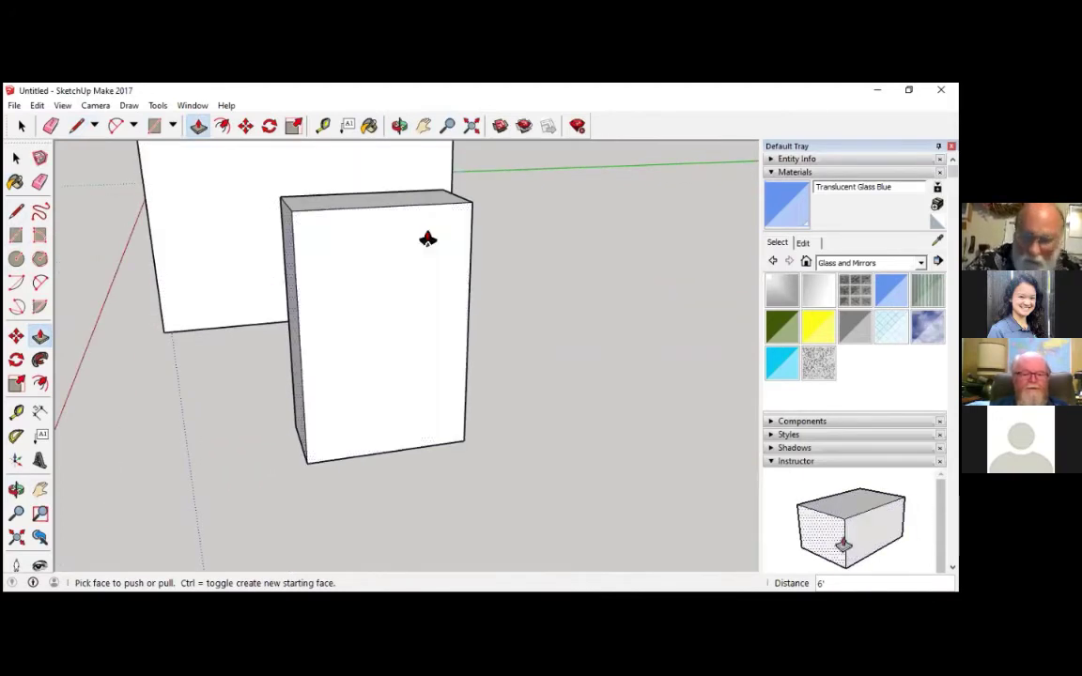
left_click(16, 235)
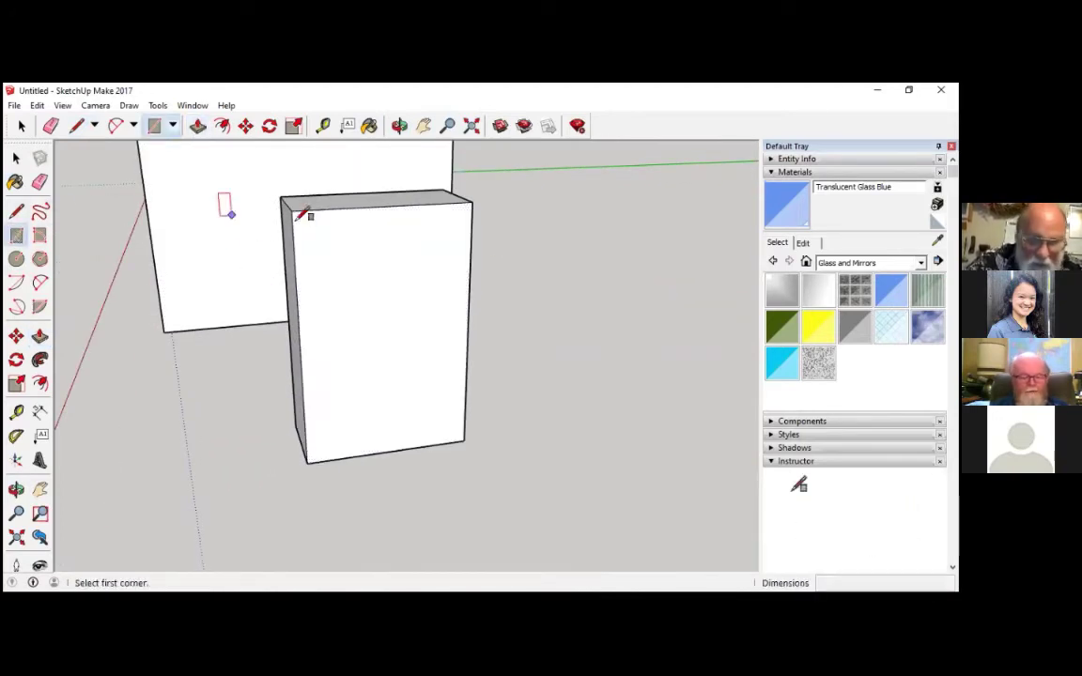
scroll(338, 243, "up", 2)
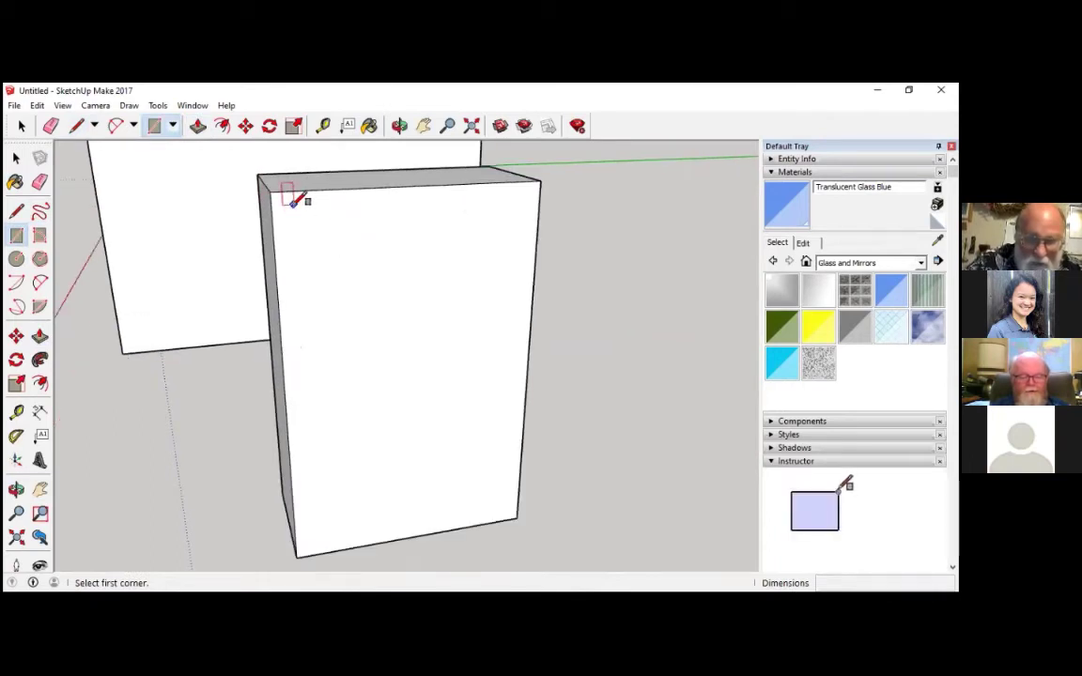
left_click(284, 203)
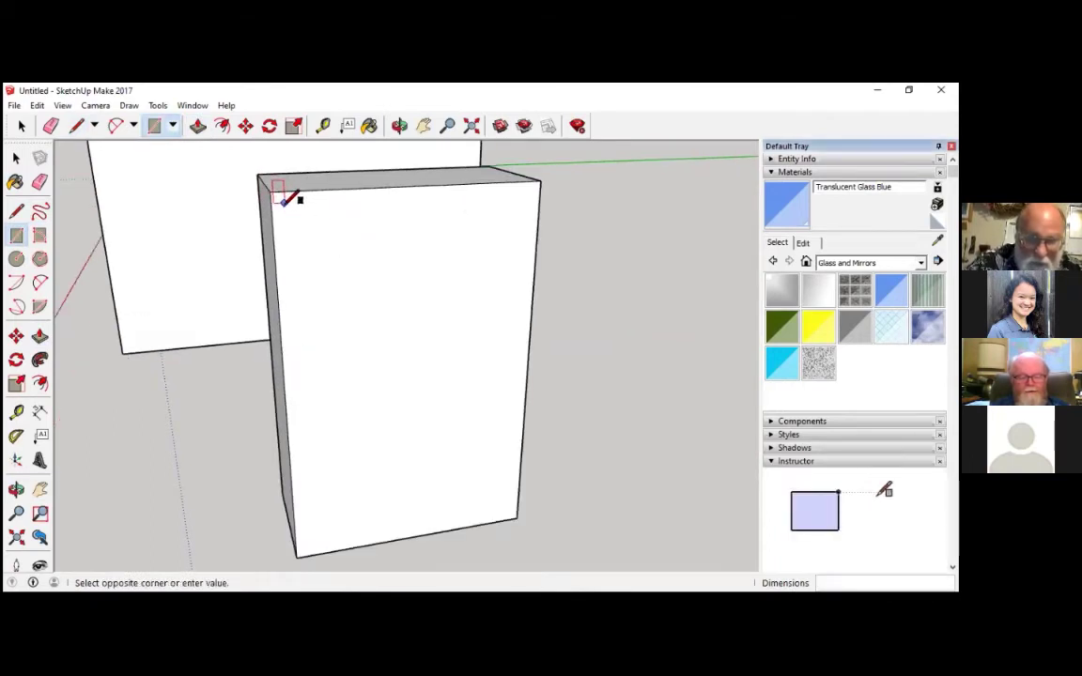
left_click(525, 268)
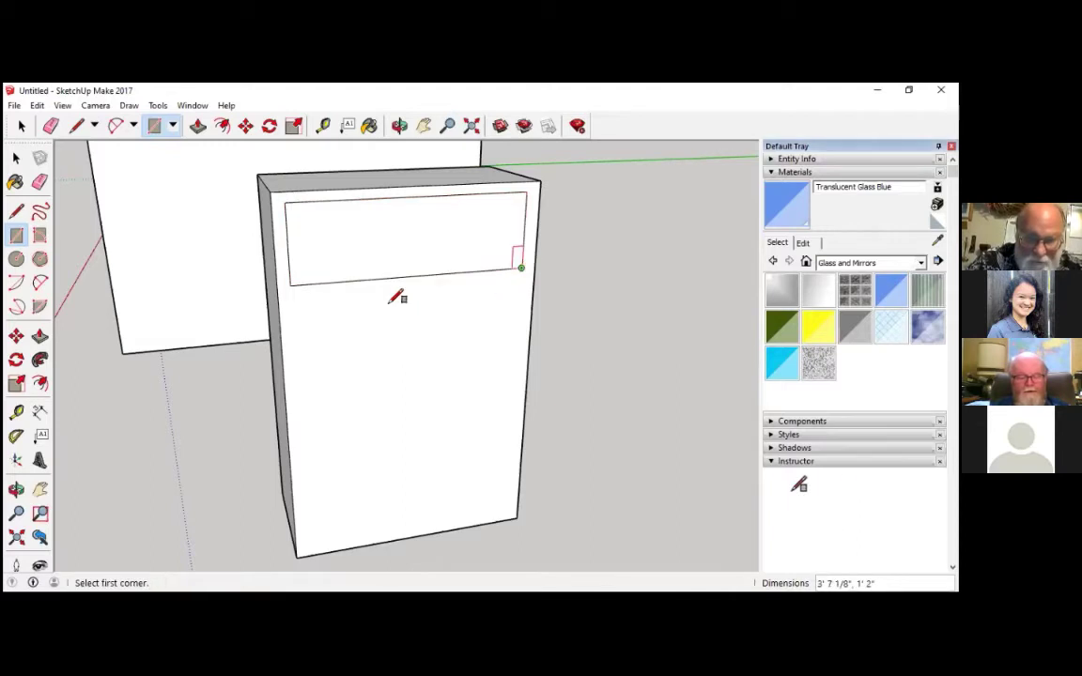
left_click(290, 294)
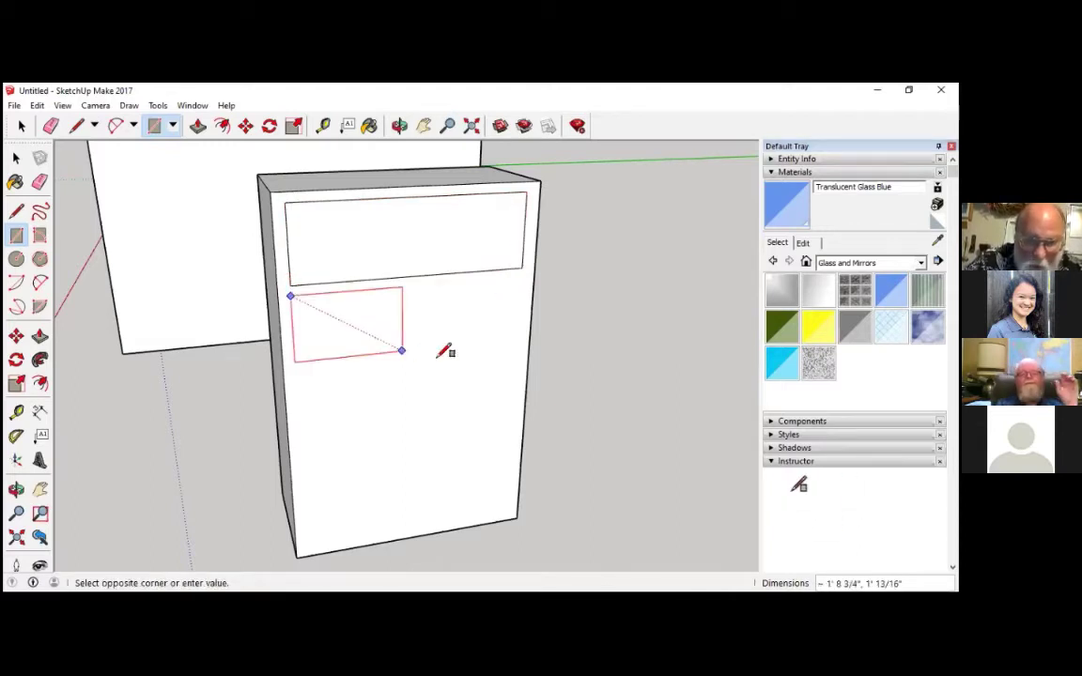
left_click(517, 348)
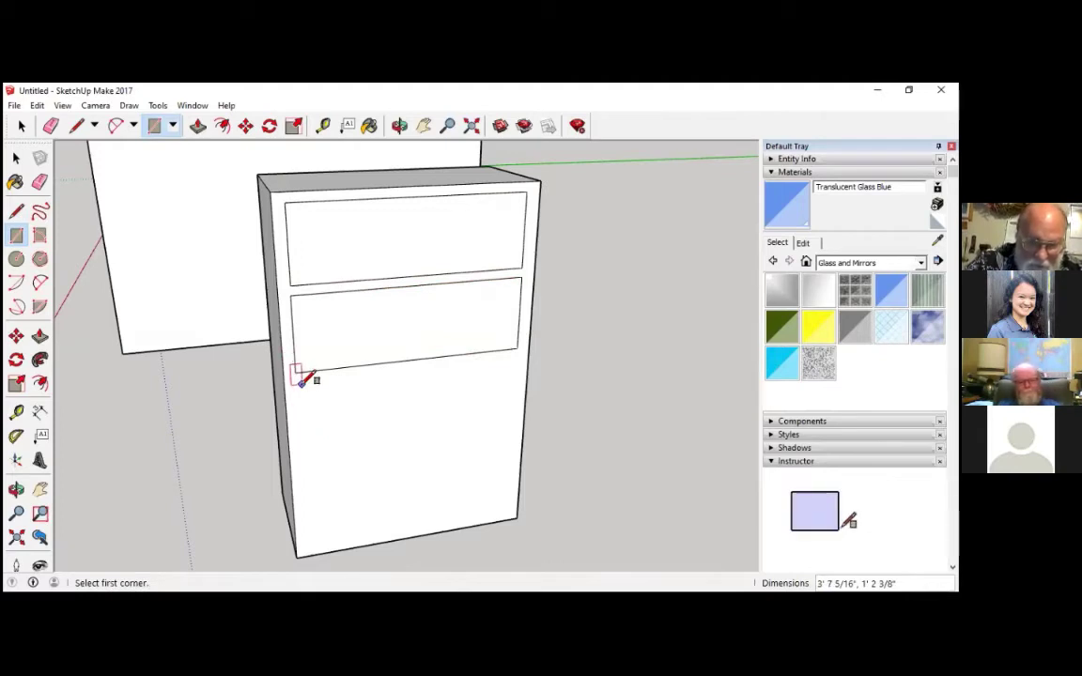
left_click(298, 383)
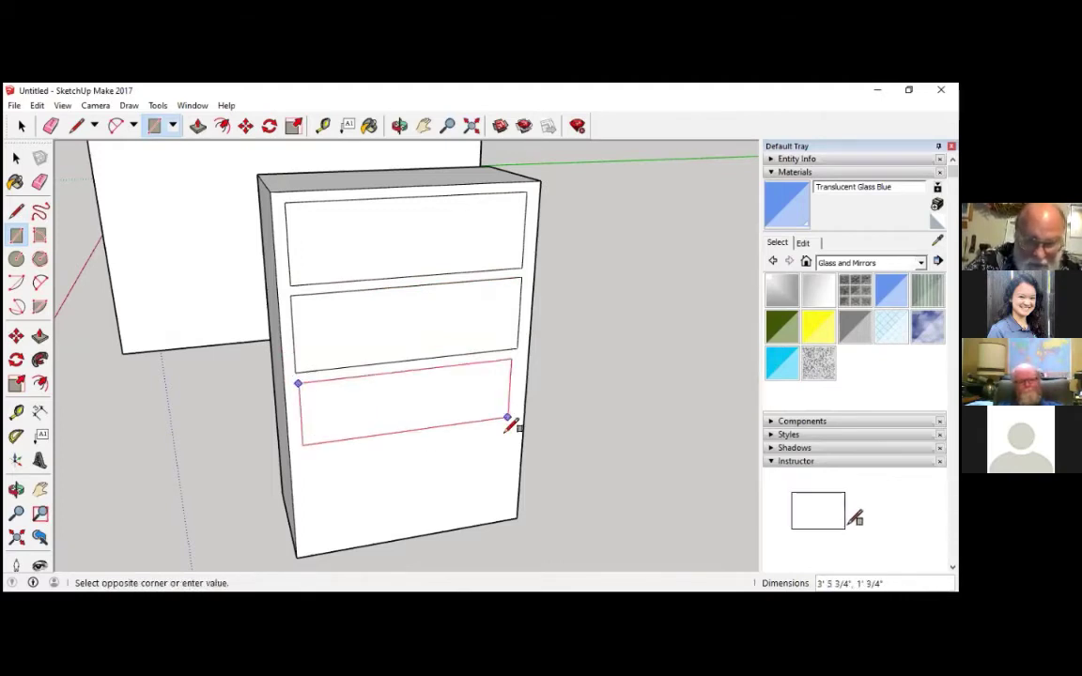
left_click(515, 432)
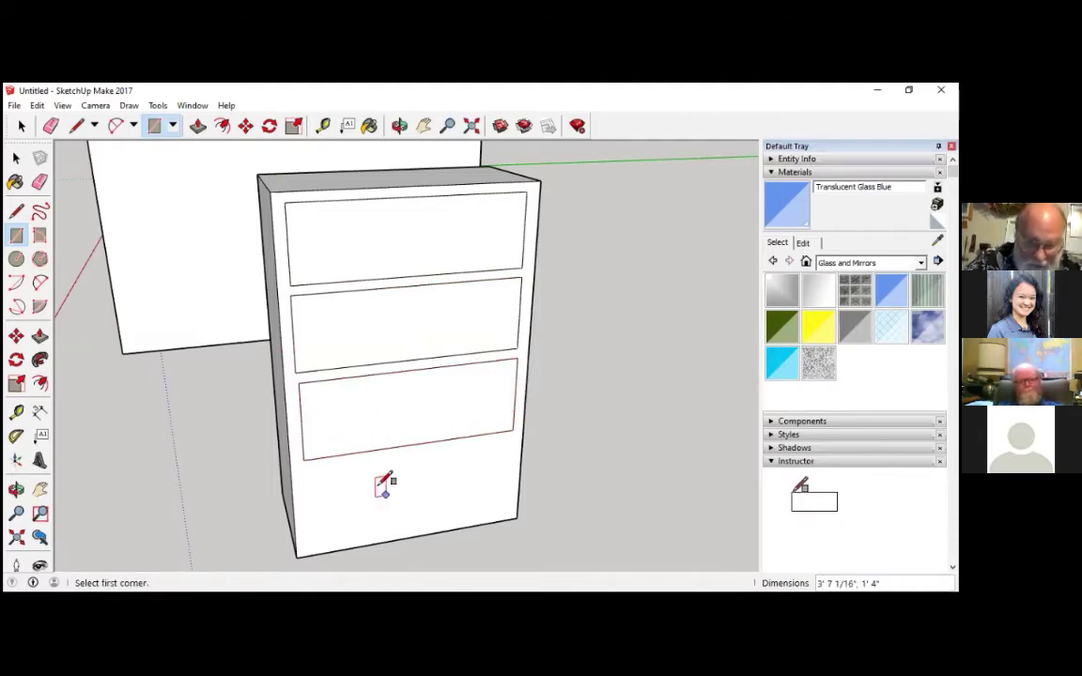
left_click(308, 476)
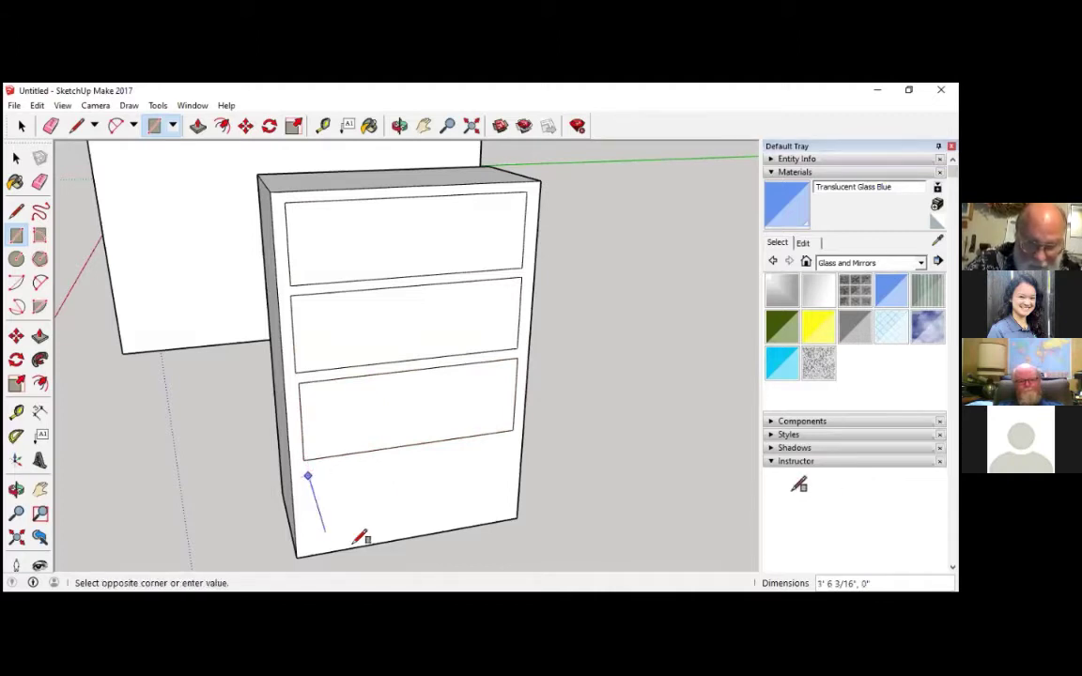
left_click(515, 507)
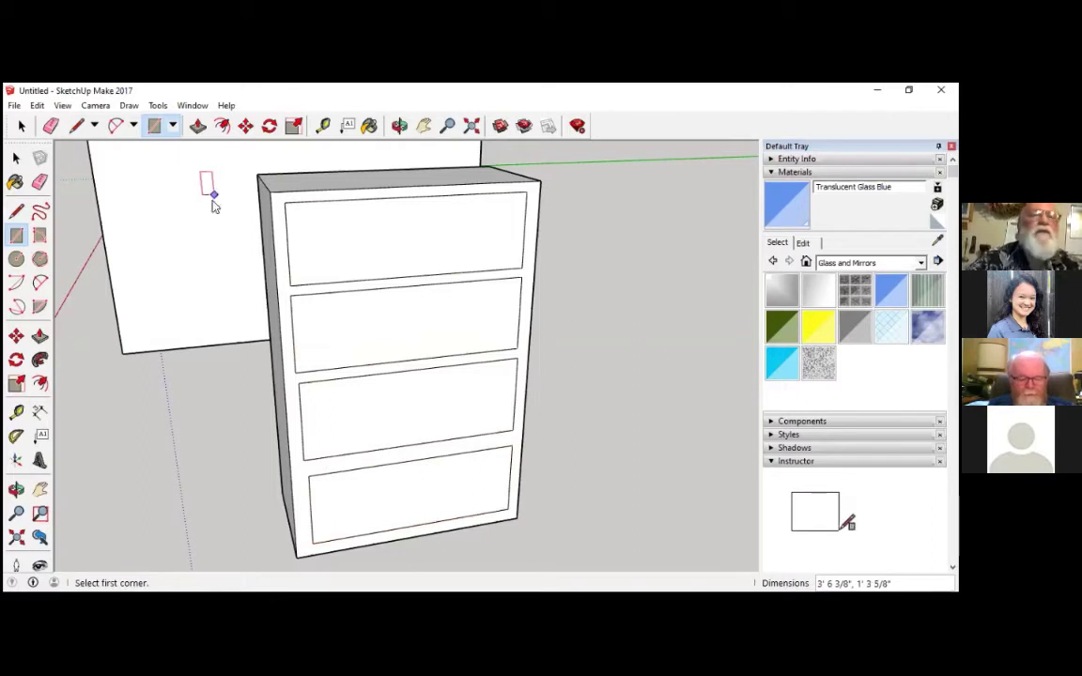
Step: Push the top shelf opening about 1' 5" into the bookcase
left_click(197, 127)
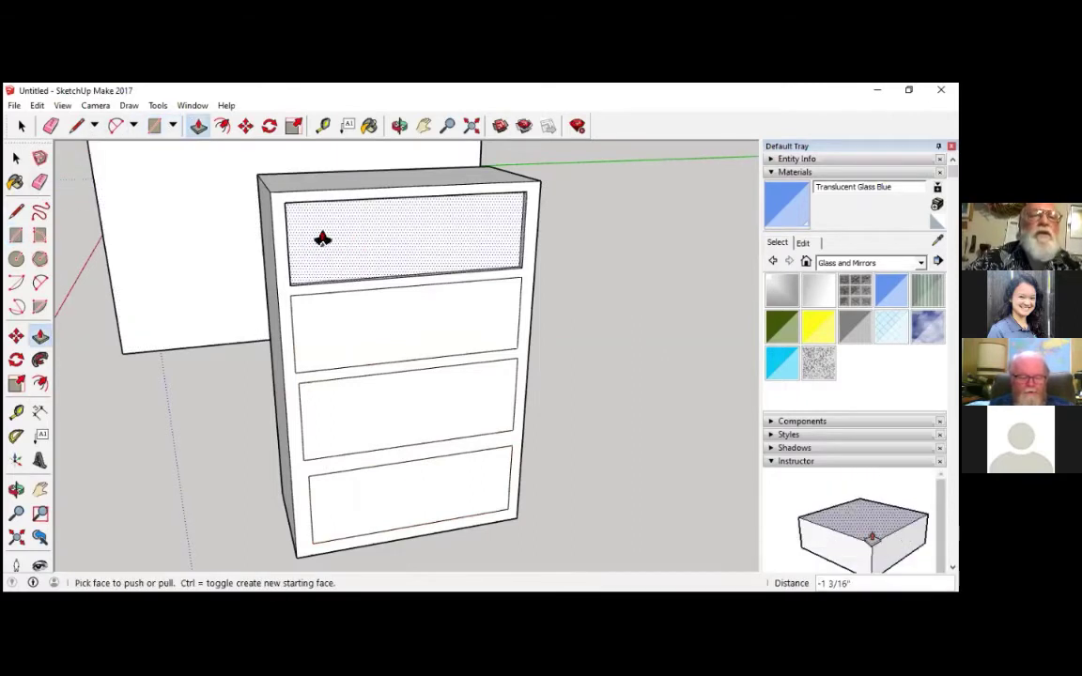
left_click_drag(300, 230, 261, 222)
scroll(262, 225, "up", 5)
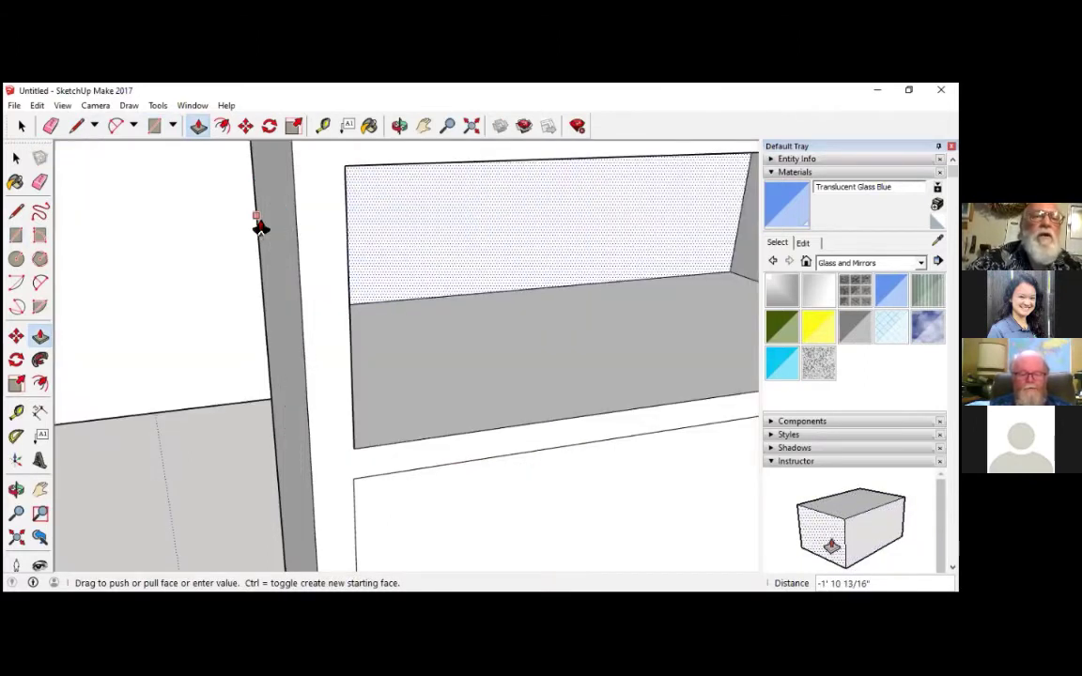
left_click(266, 230)
Step: Recess the three lower shelf openings about 1' 5" to match the depth of the openings above
left_click(511, 490)
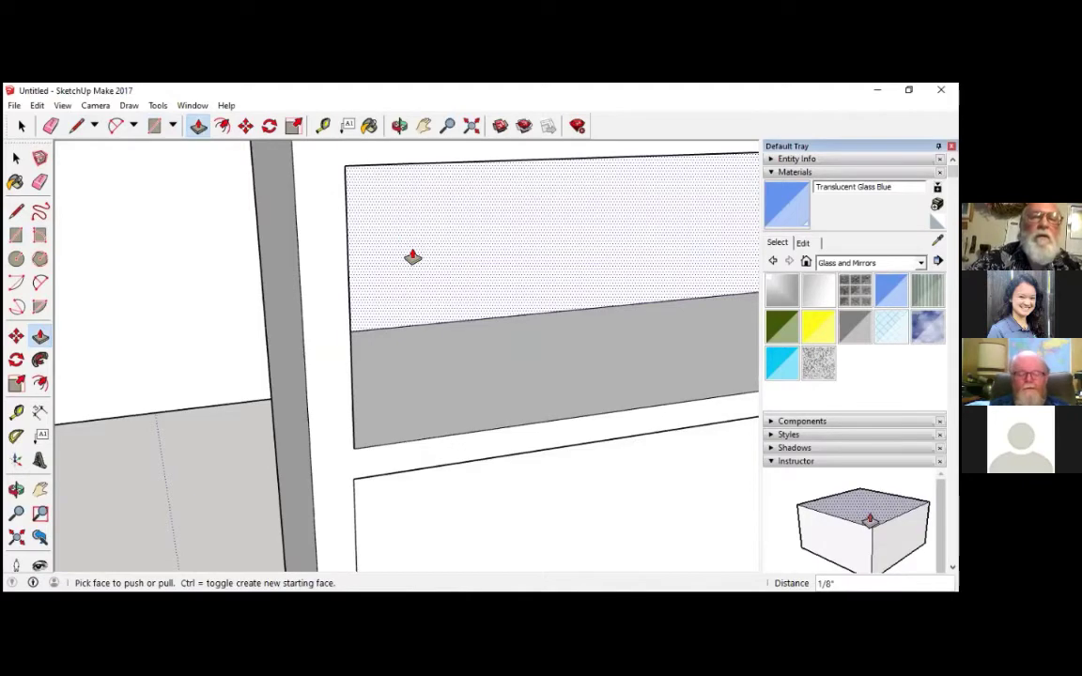
left_click(414, 256)
scroll(423, 268, "down", 5)
left_click(426, 249)
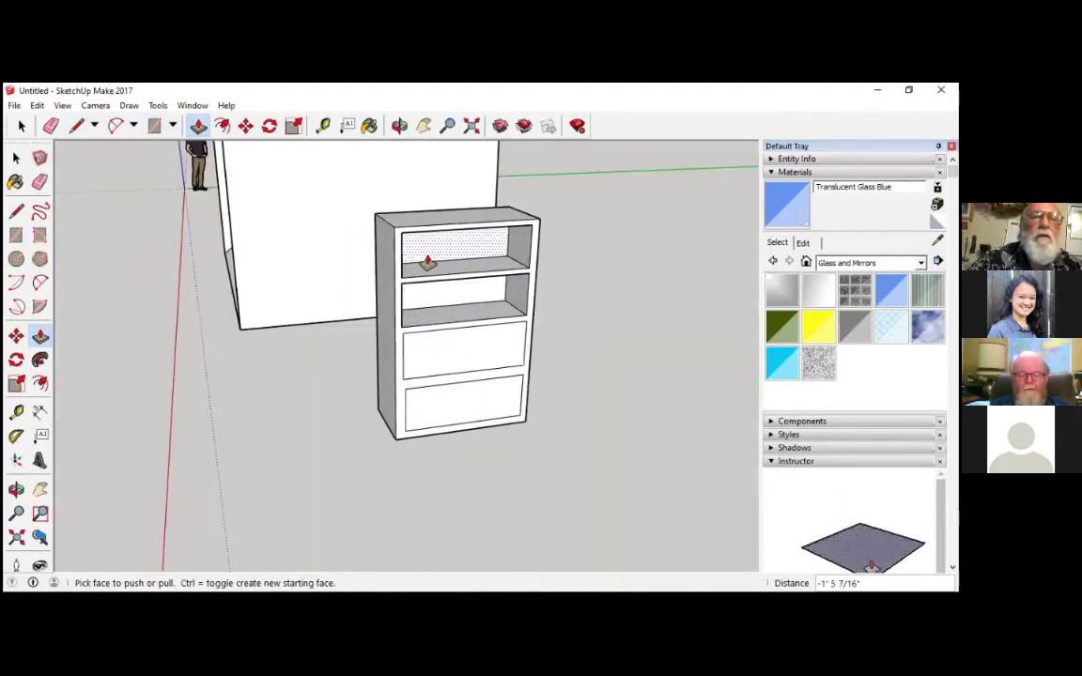
left_click(471, 357)
left_click(415, 285)
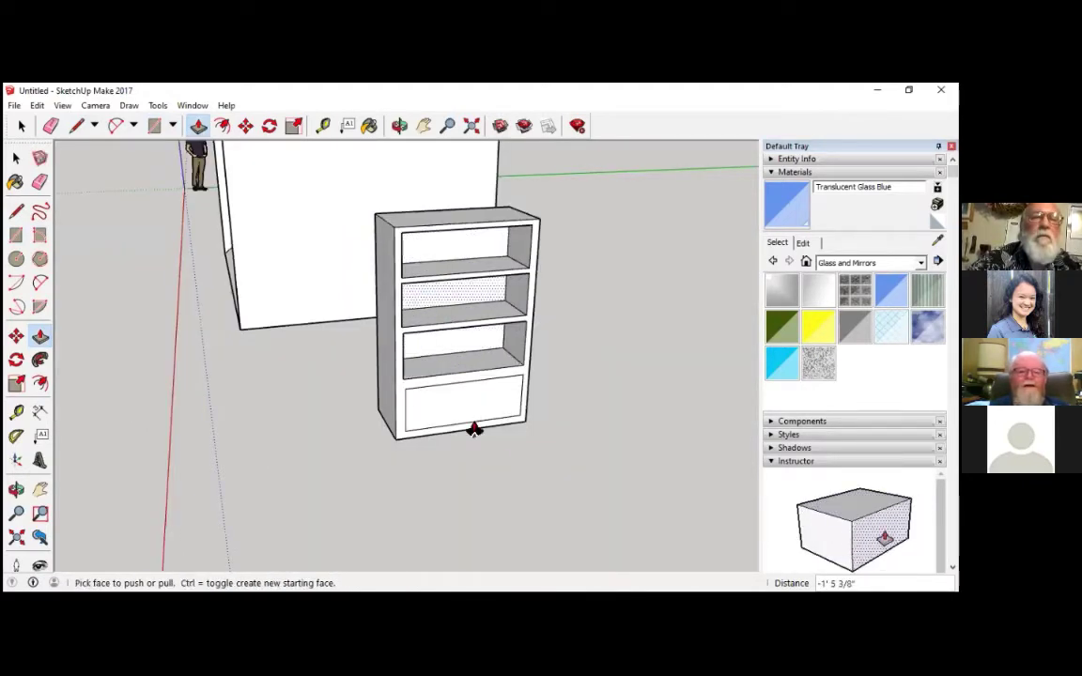
left_click(470, 418)
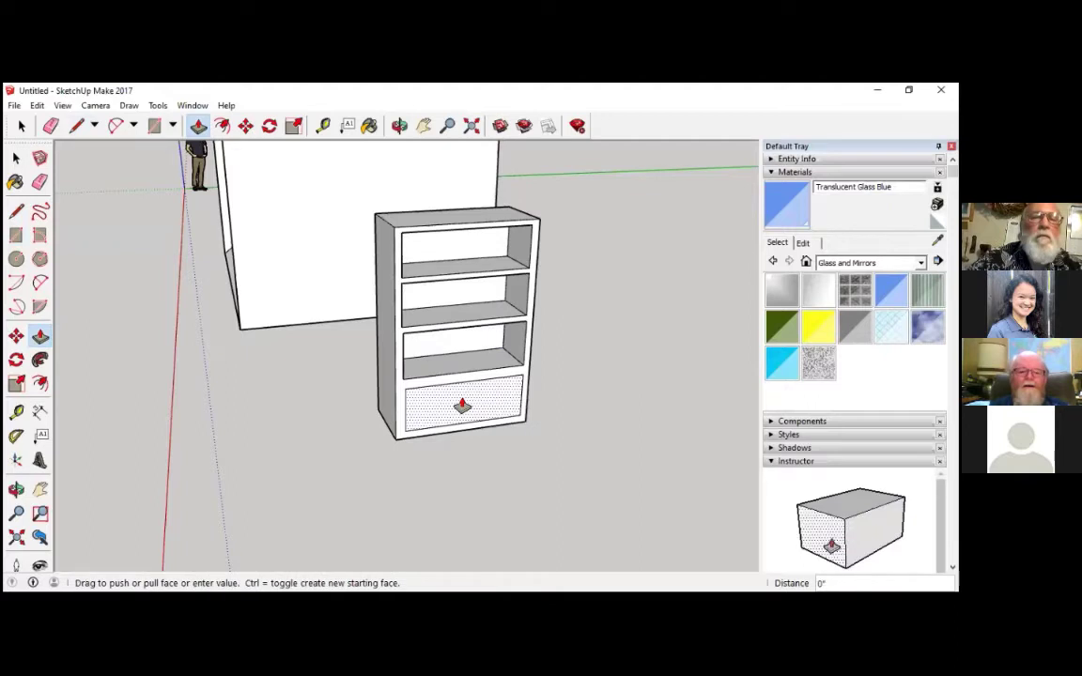
left_click(429, 345)
Step: Select the whole bookcase and make it a group
middle_click_drag(438, 374, 428, 392)
middle_click_drag(121, 382, 739, 427)
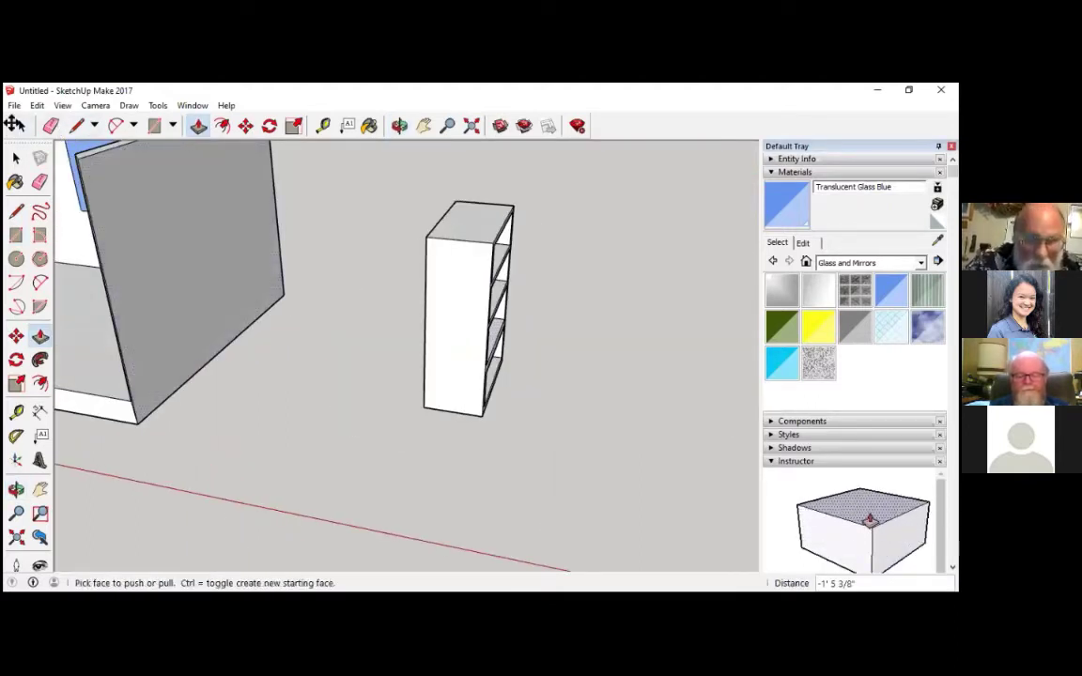
left_click(21, 126)
left_click_drag(482, 358, 533, 484)
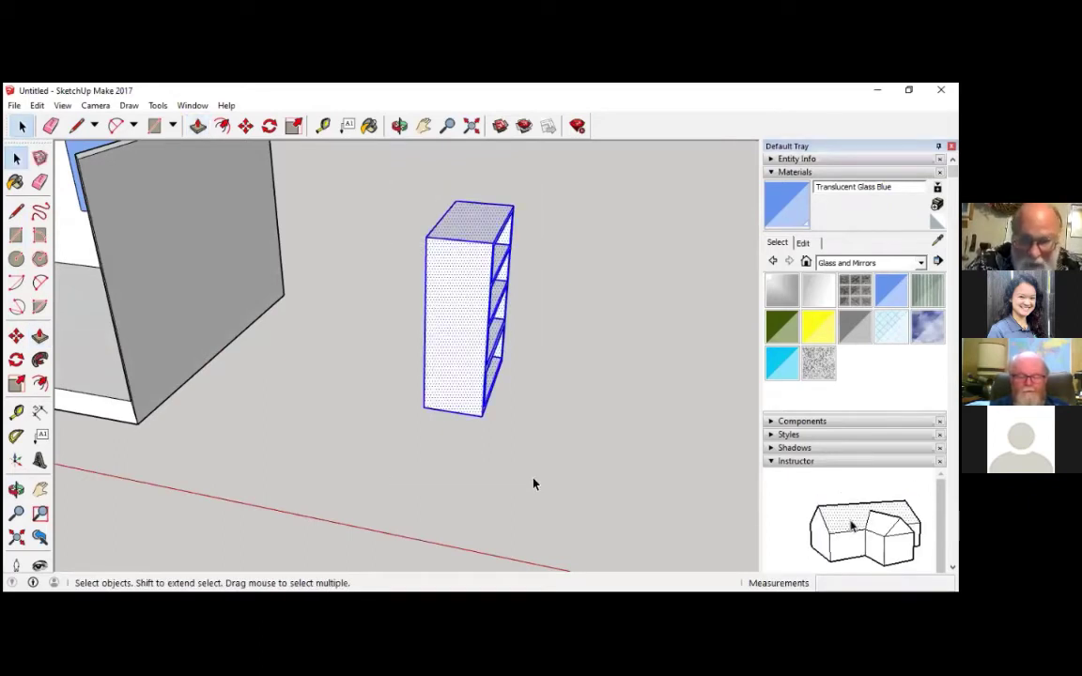
left_click(36, 105)
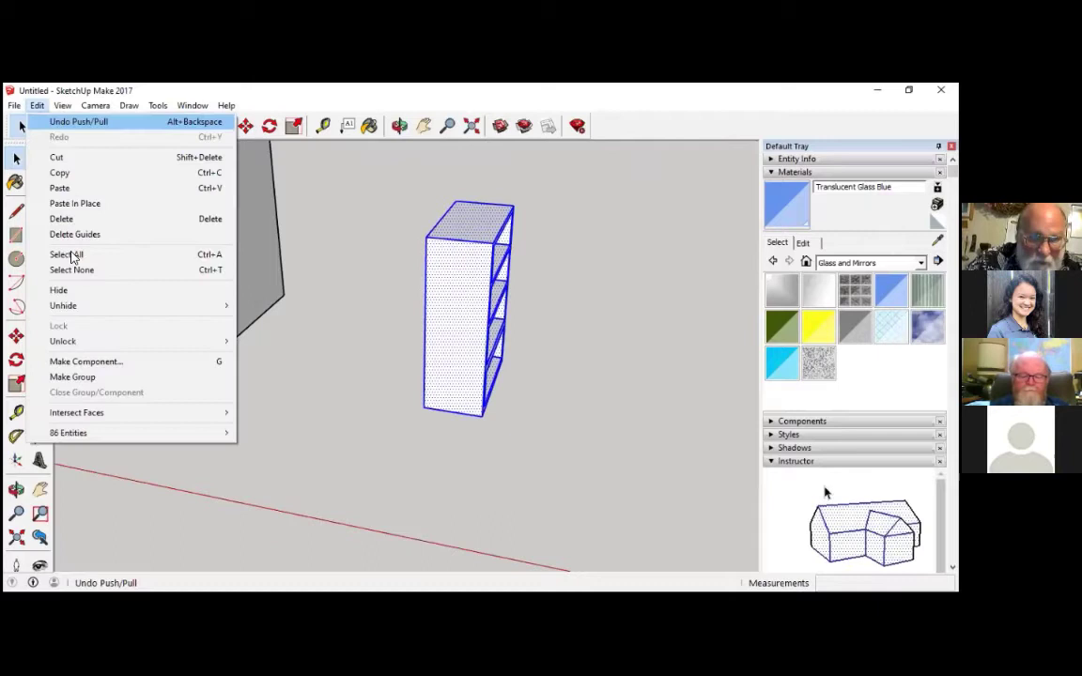
left_click(76, 377)
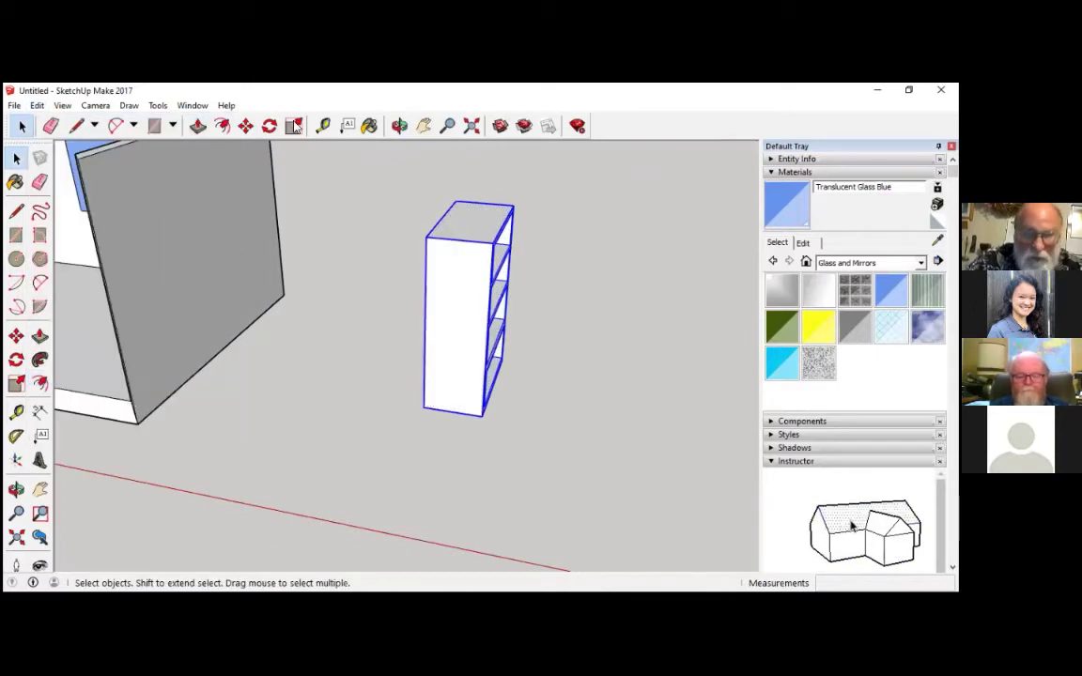
Step: Paint the bookcase group with Wood Cherry Original from the Wood materials
scroll(324, 169, "down", 10)
middle_click_drag(348, 211, 385, 218)
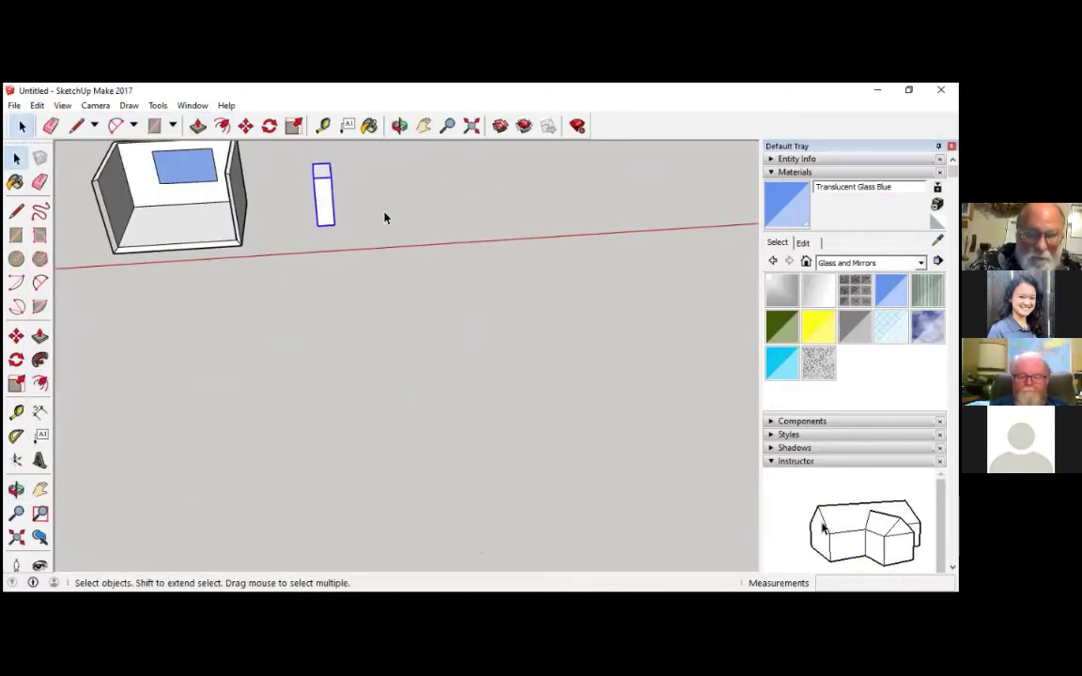
left_click(369, 126)
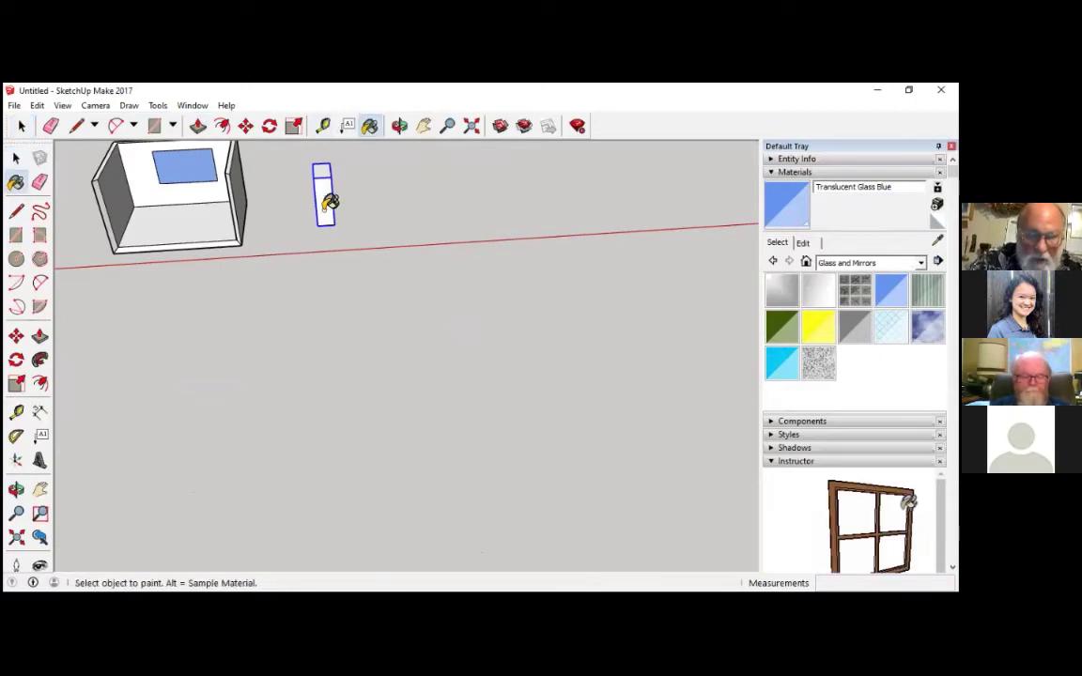
left_click(333, 186)
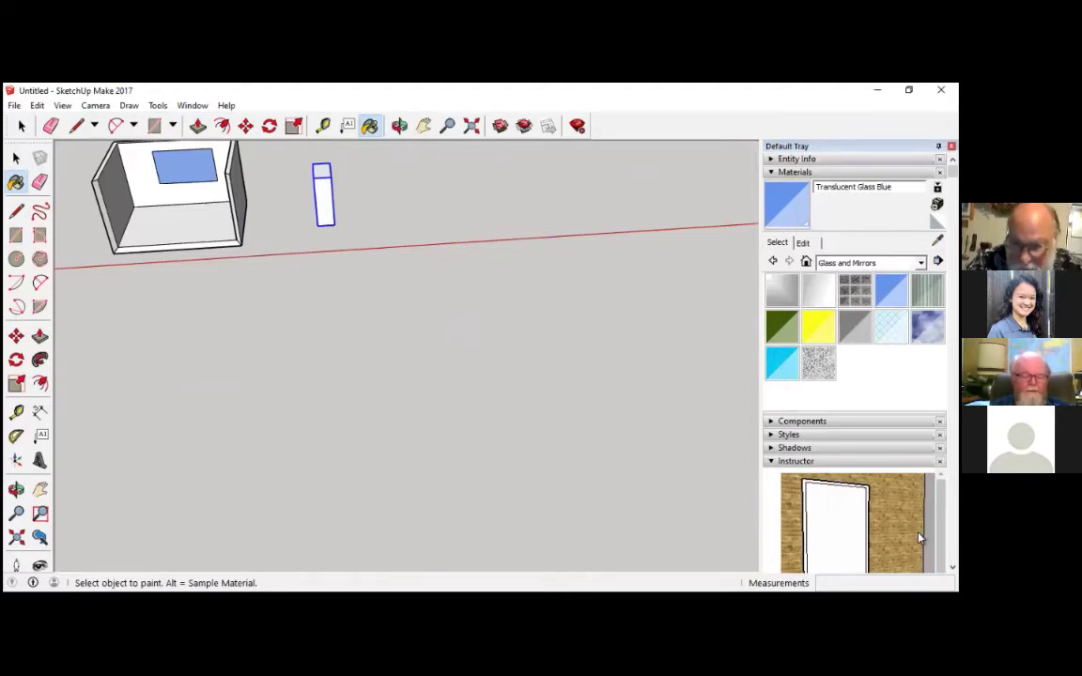
left_click(919, 262)
left_click(864, 507)
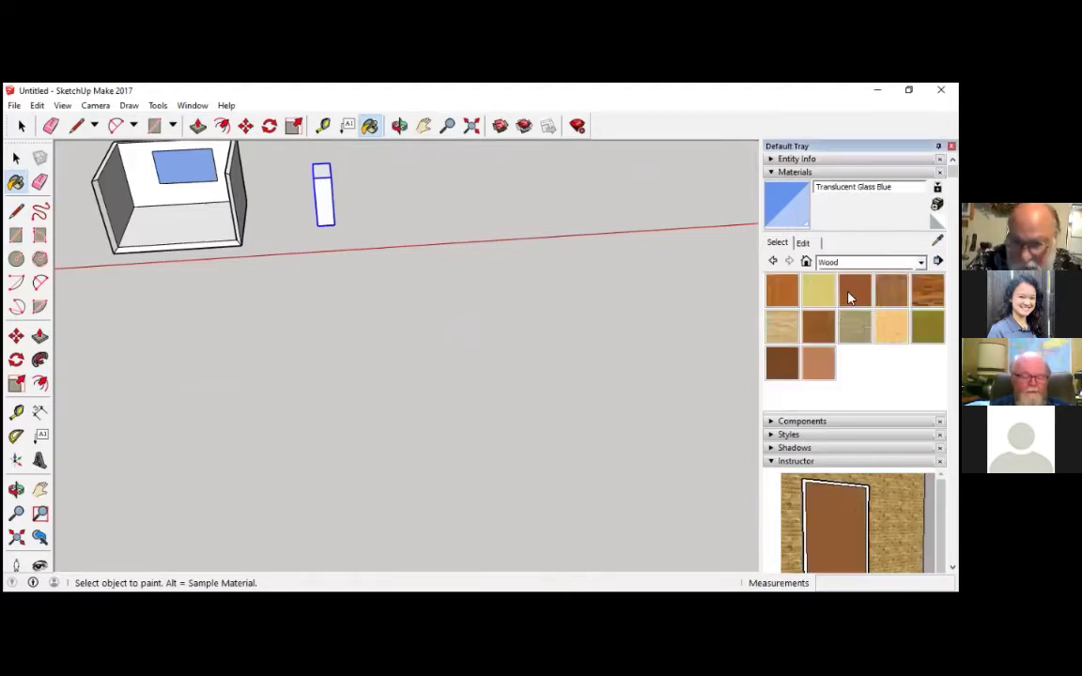
left_click(329, 184)
Step: Move the bookcase about 21' 6" into the room, near the back of the side wall closest to the table
scroll(386, 303, "down", 3)
middle_click_drag(386, 303, 282, 206)
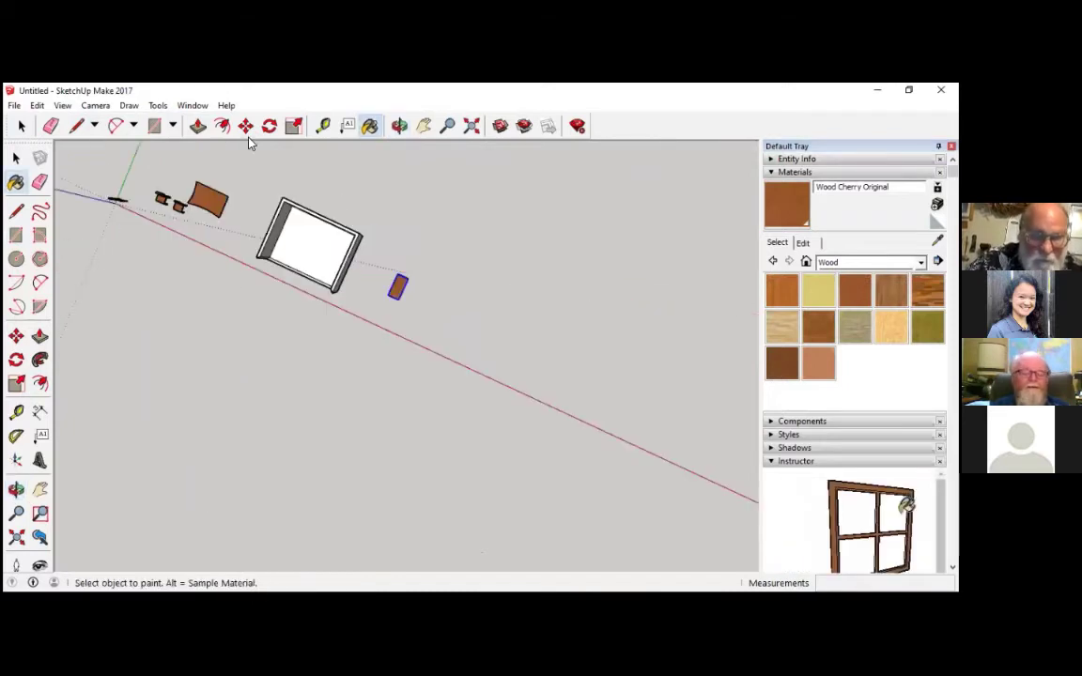
left_click(245, 125)
left_click(386, 293)
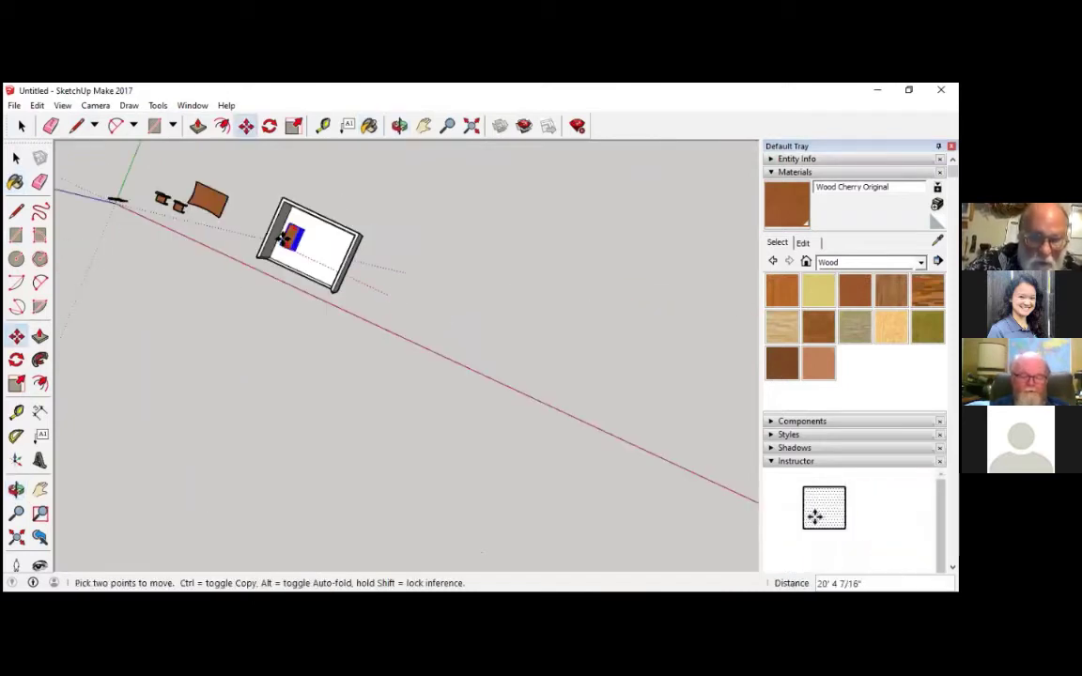
left_click(282, 230)
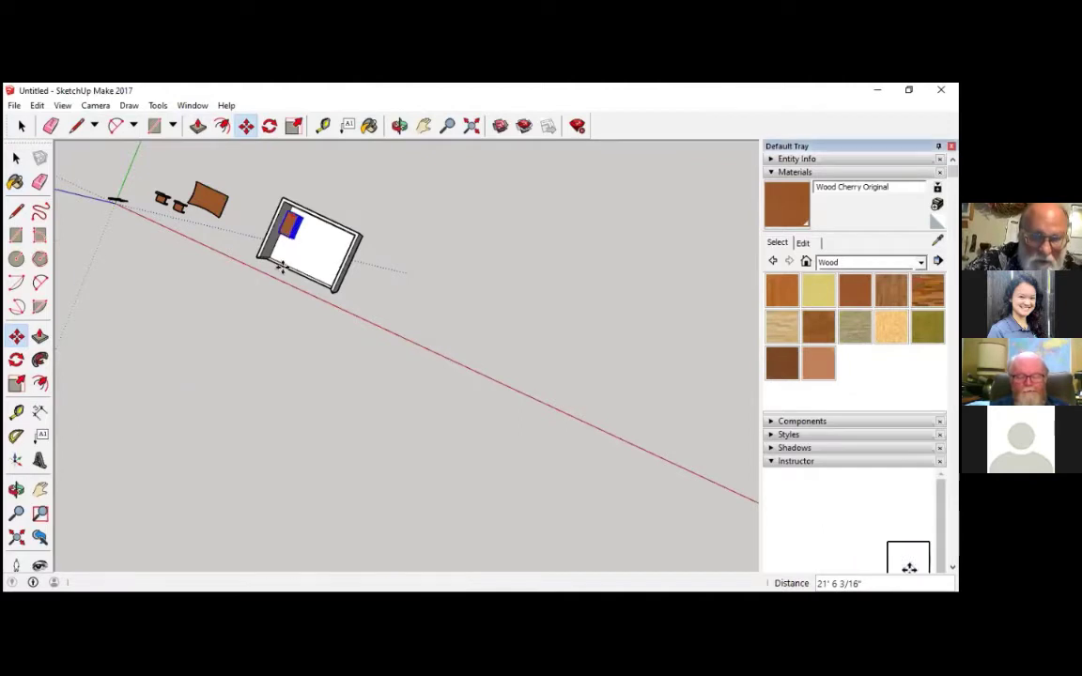
Step: Shift the bookcase about 7" to fit it against the side wall inside the room
scroll(329, 150, "up", 3)
scroll(329, 150, "up", 5)
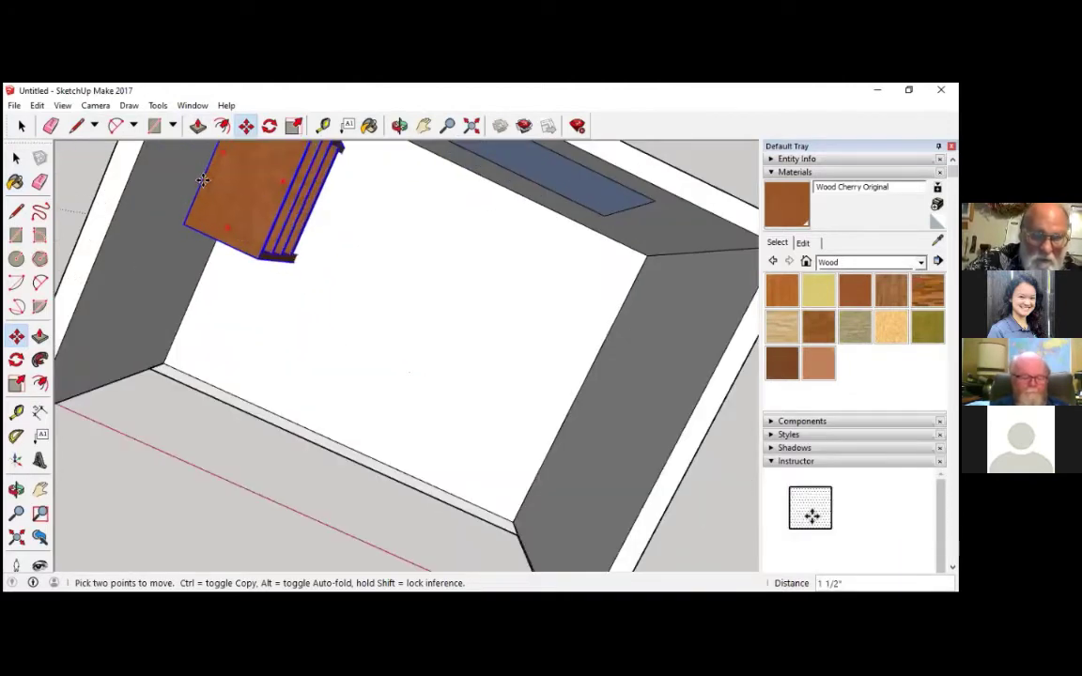
mouse_move(295, 335)
middle_mouse_down()
mouse_move(372, 174)
mouse_move(231, 249)
middle_mouse_up()
left_click(208, 234)
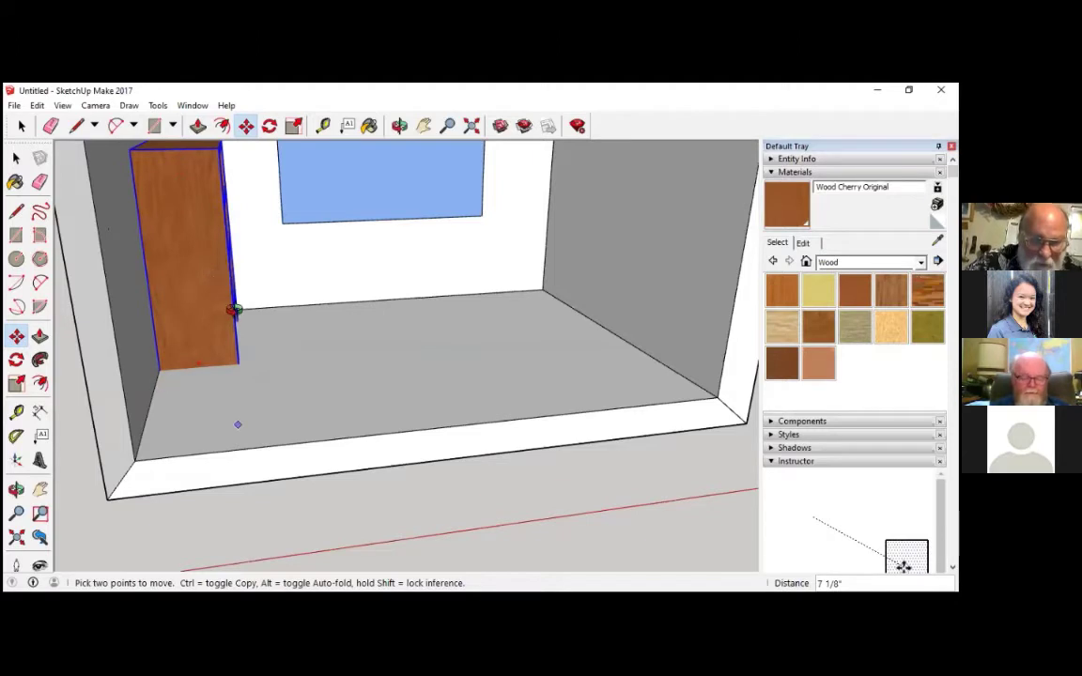
Step: Inspect the bookcase's fit against the room's side wall and floor, and check that it selects as one group
middle_click_drag(237, 425, 206, 316)
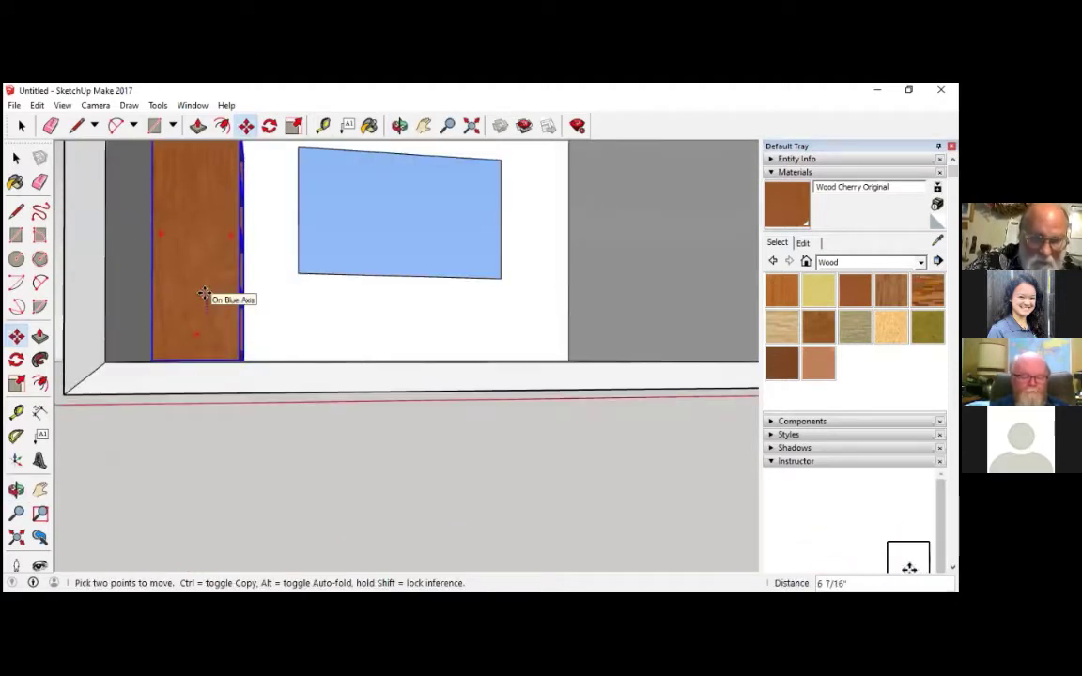
middle_click_drag(205, 295, 339, 414)
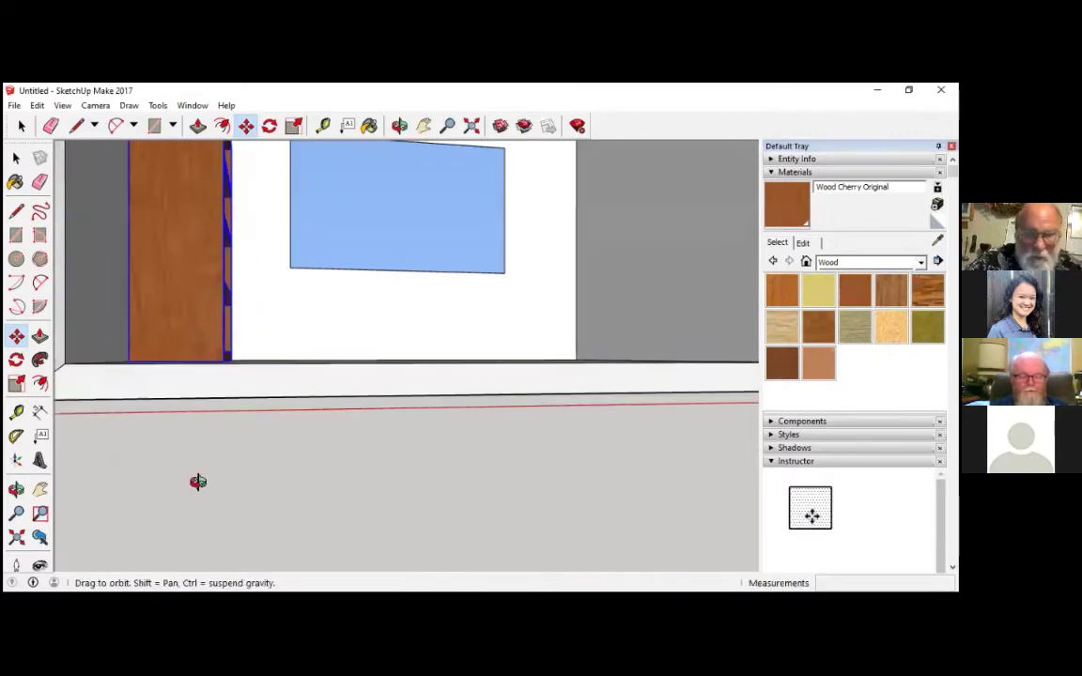
middle_click_drag(198, 482, 339, 221)
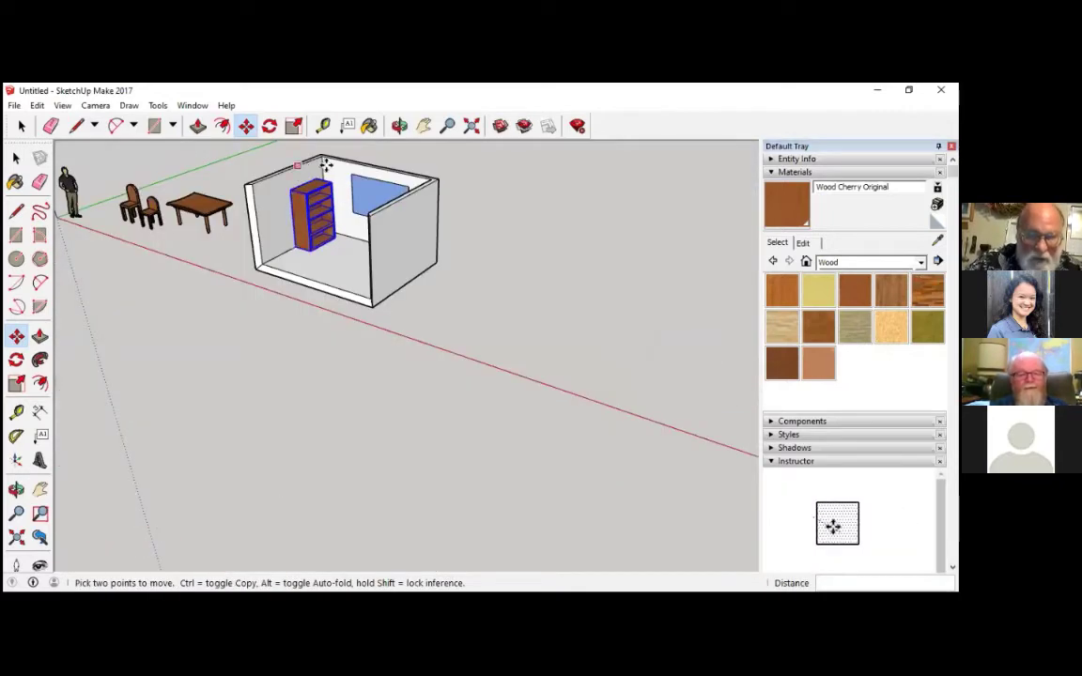
scroll(324, 166, "up", 5)
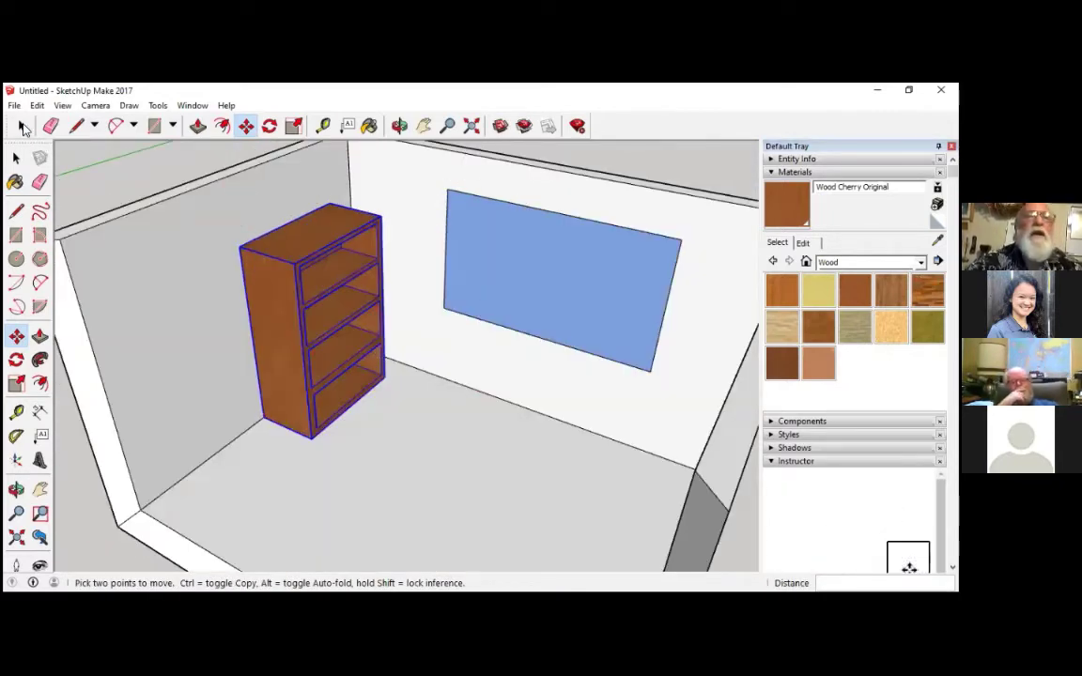
key("space")
left_click(198, 267)
left_click_drag(191, 219, 481, 487)
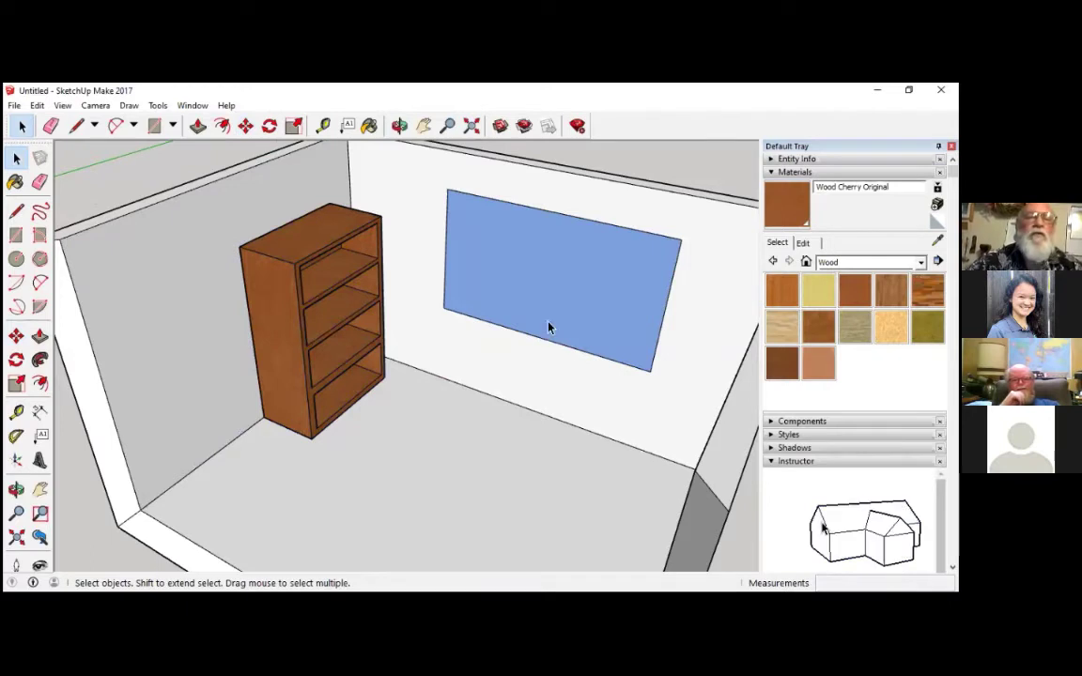
left_click(297, 251)
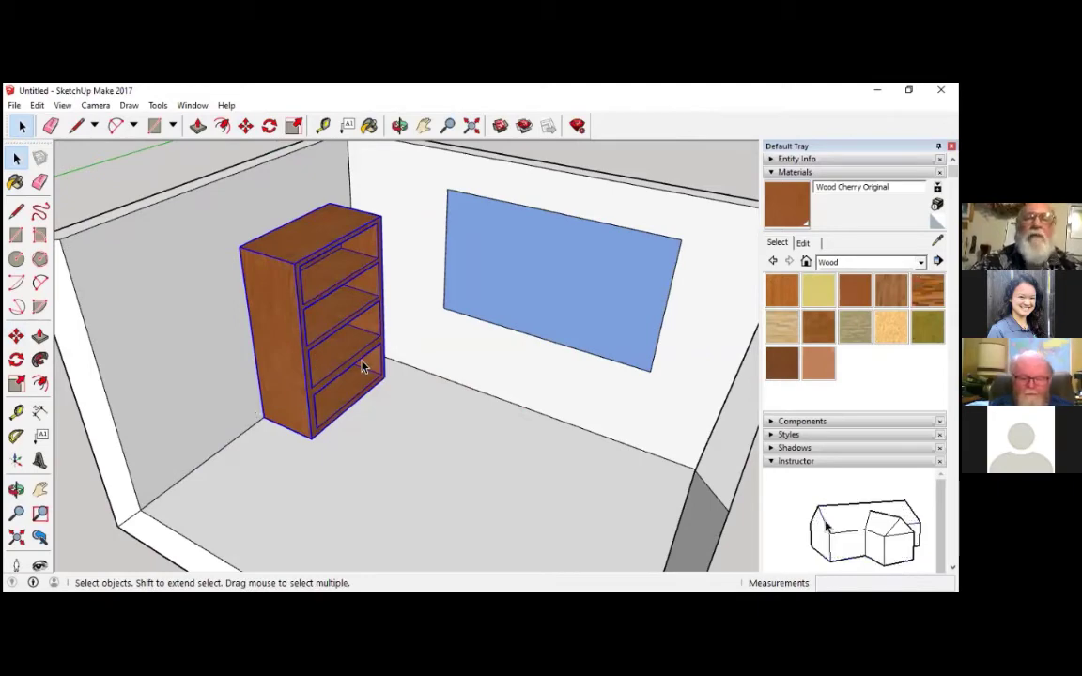
Step: Review the whole scene with the furniture and the room, looking into the room from several angles
scroll(486, 430, "down", 5)
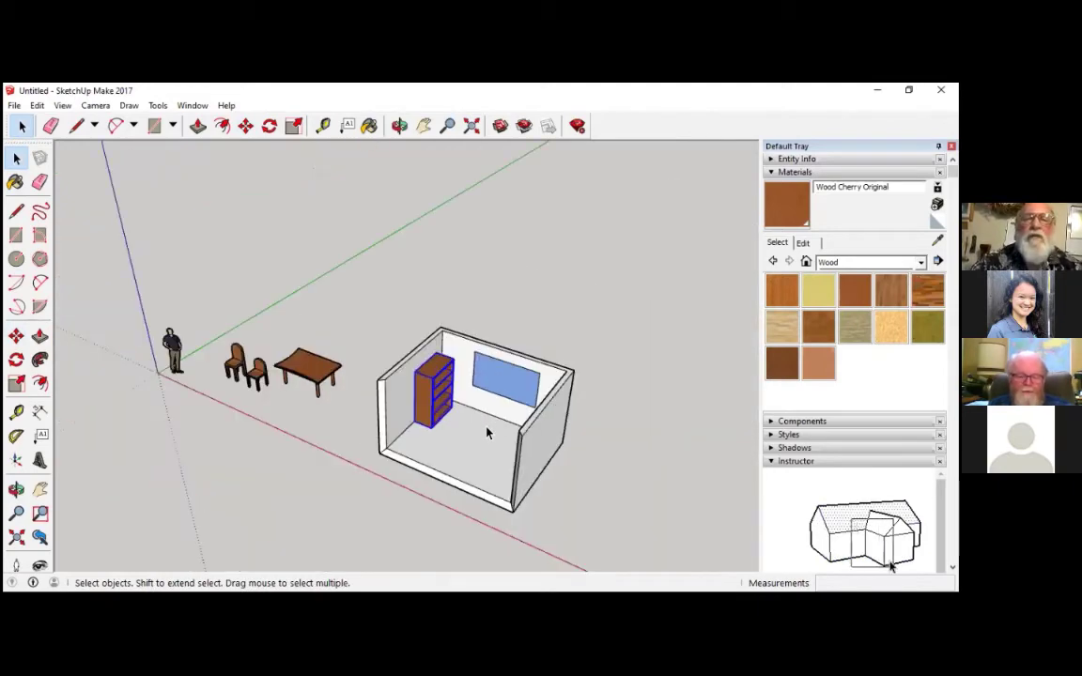
scroll(488, 430, "up", 2)
scroll(488, 434, "down", 2)
middle_click_drag(551, 498, 651, 503)
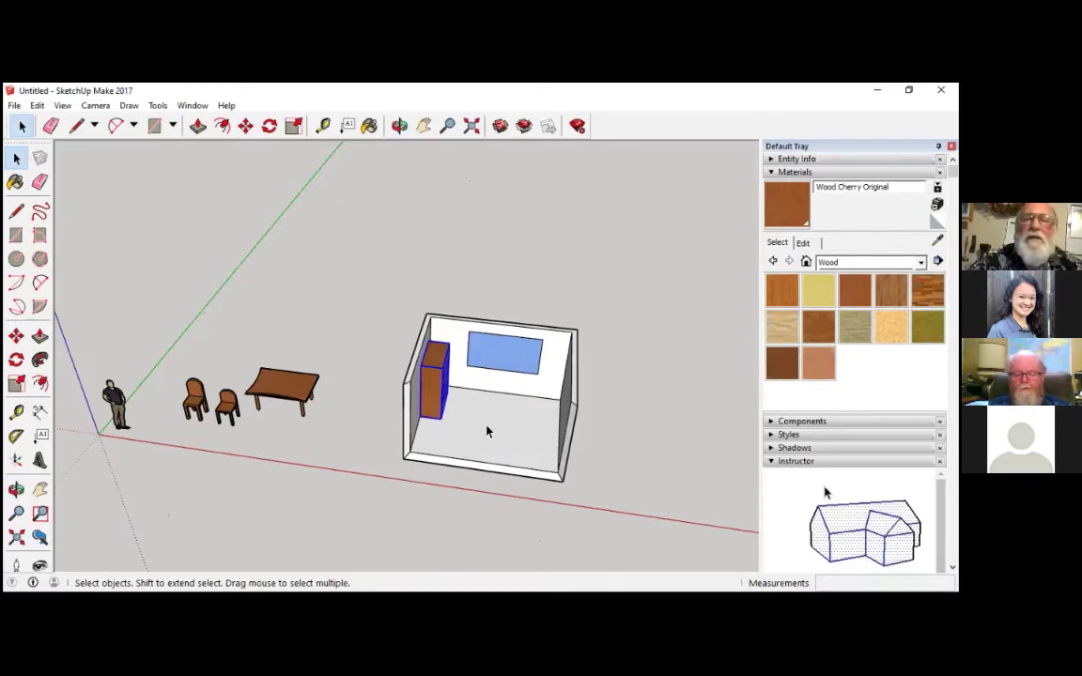
scroll(488, 422, "down", 1)
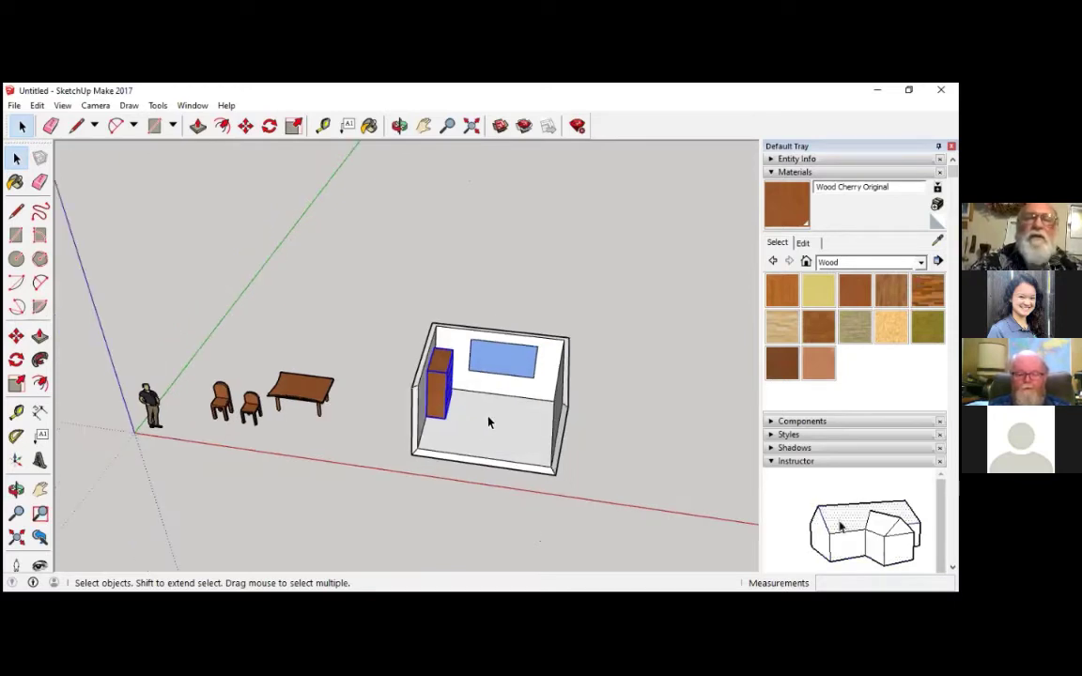
scroll(485, 427, "down", 1)
middle_click_drag(485, 430, 606, 442)
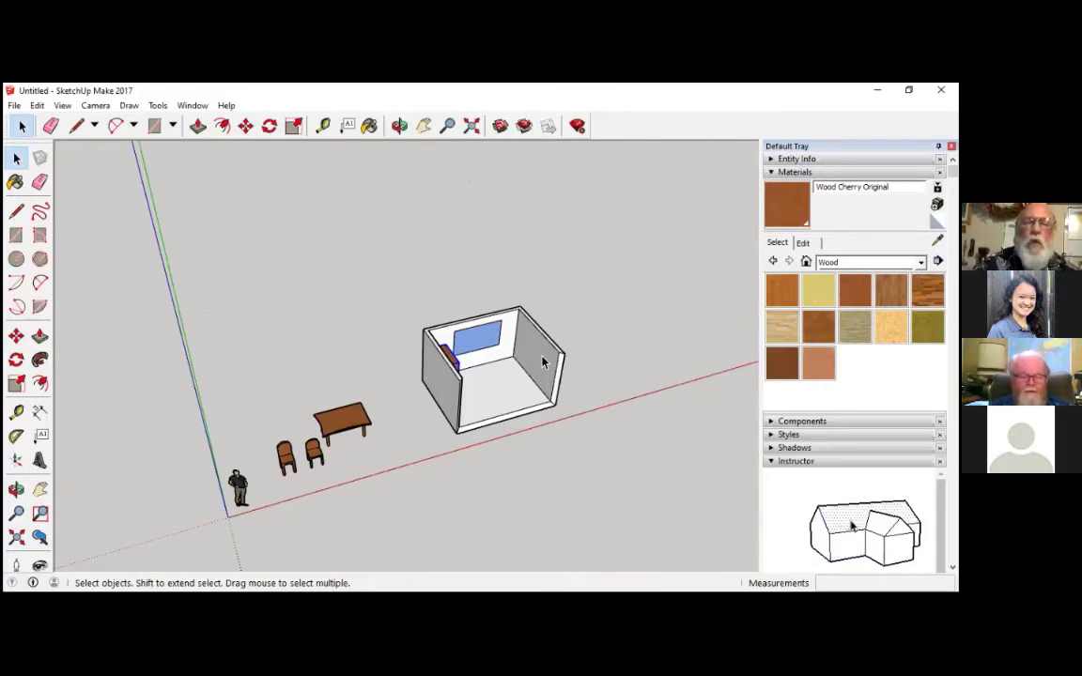
scroll(541, 361, "up", 5)
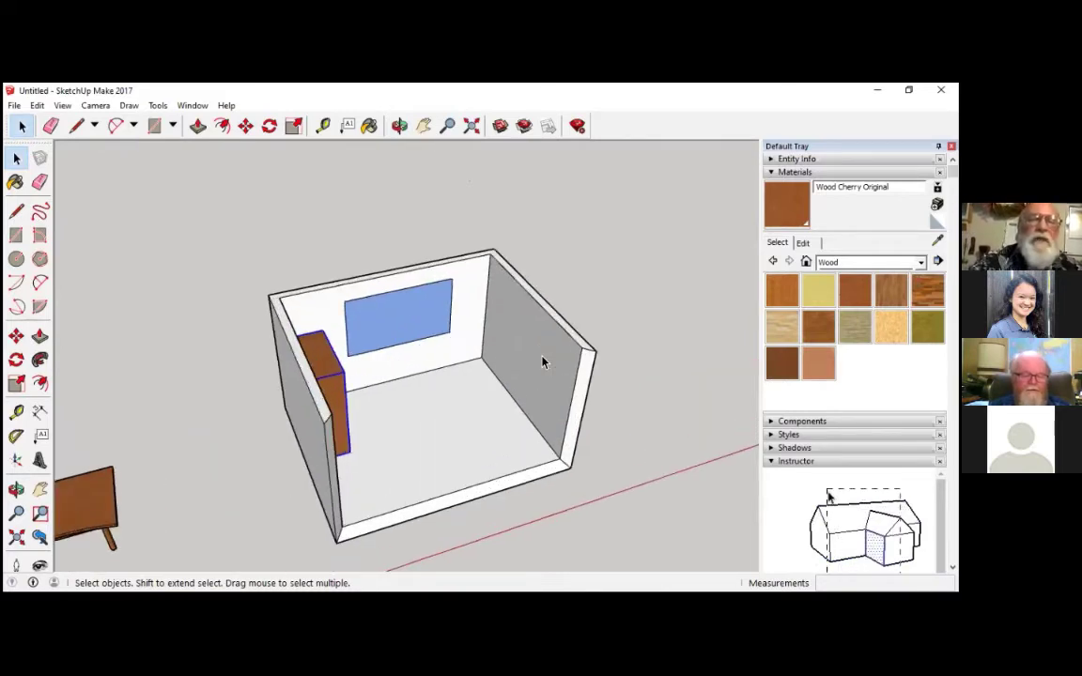
middle_click_drag(445, 344, 513, 347)
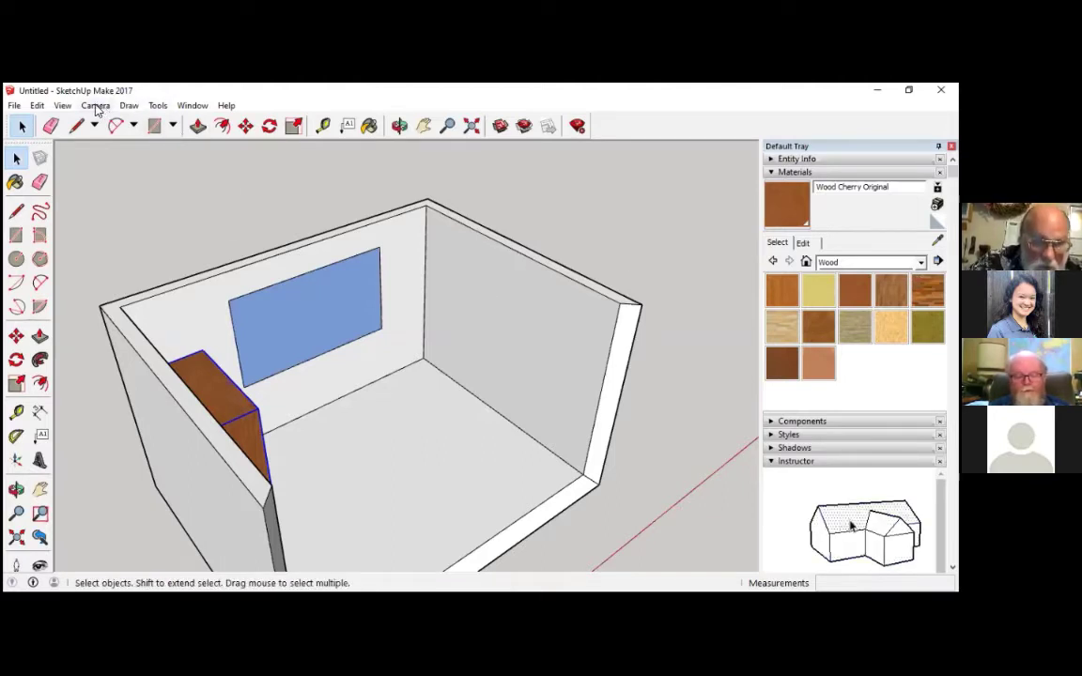
left_click(38, 107)
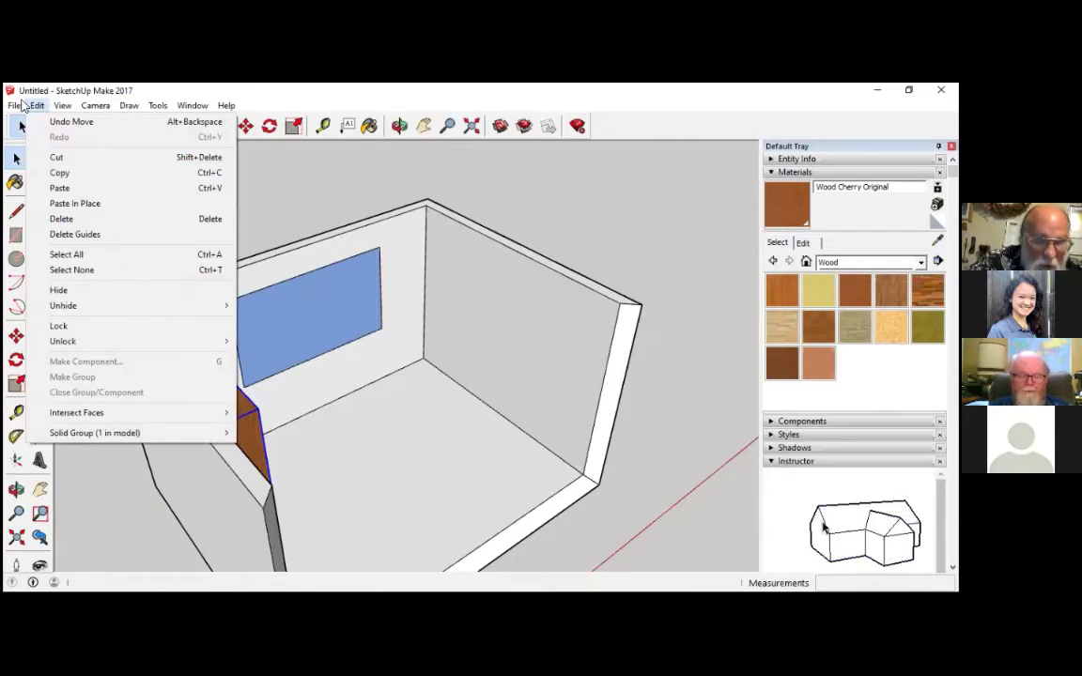
mouse_move(19, 105)
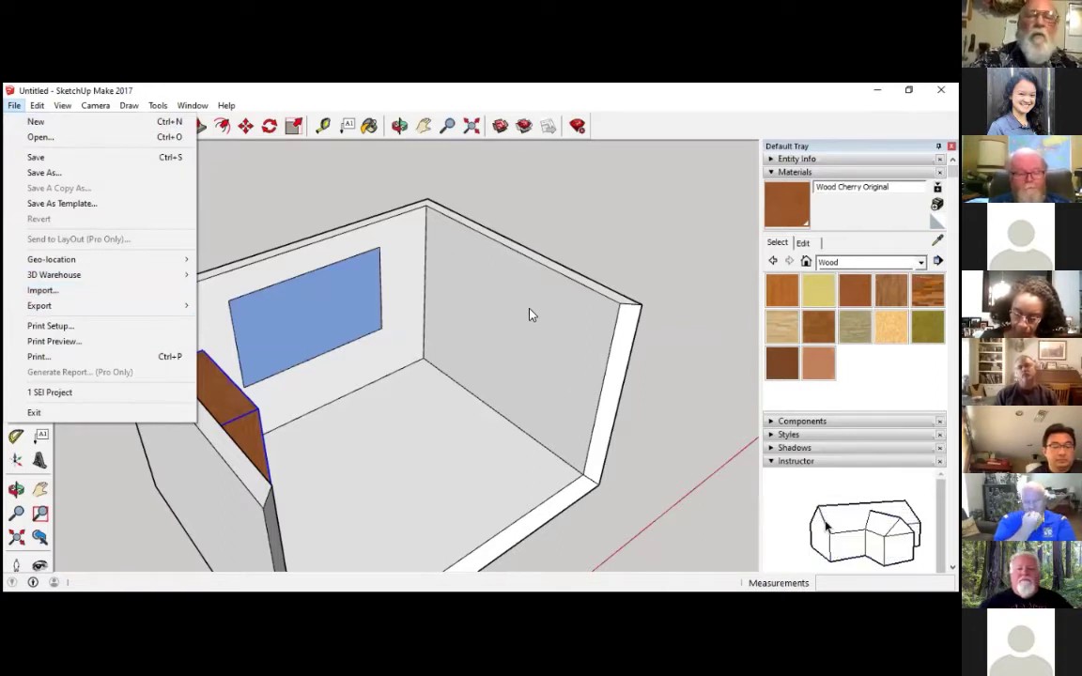
left_click(517, 270)
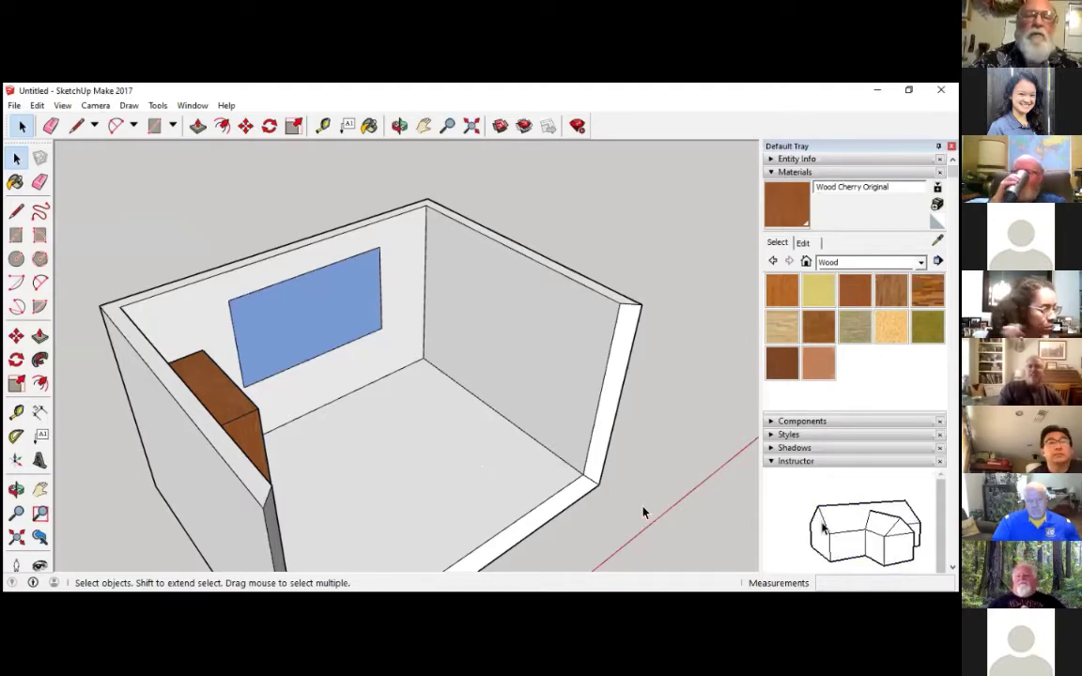
Step: Examine the room's interior and outer walls from both sides, along with the neighbouring table and chairs
middle_click_drag(643, 512, 357, 488)
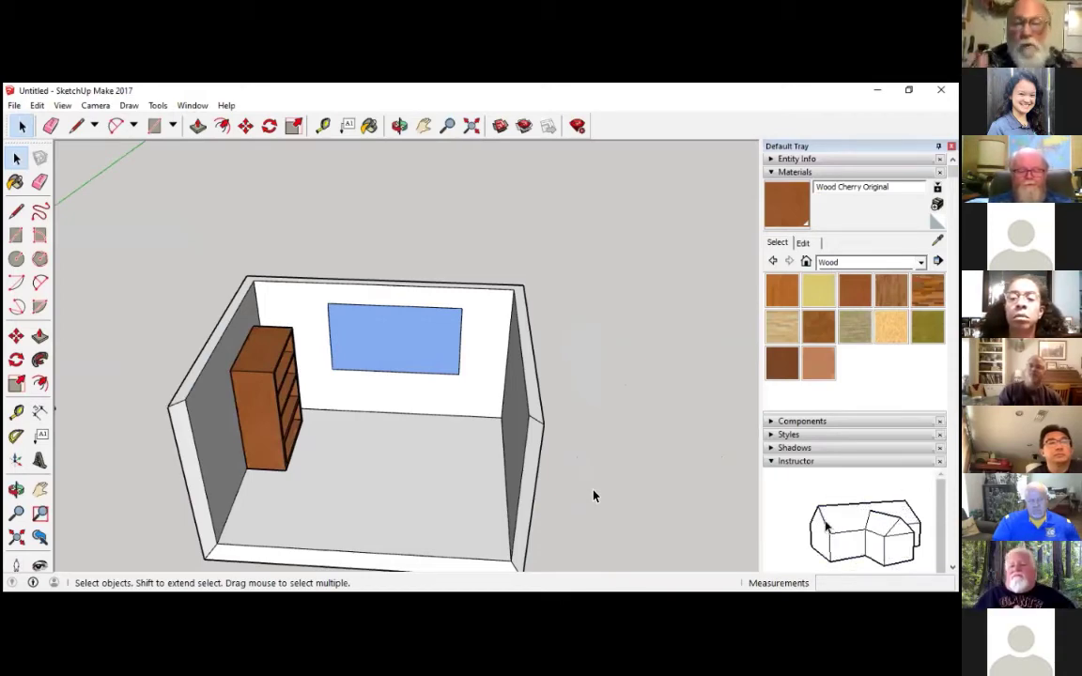
middle_click_drag(601, 369, 441, 326)
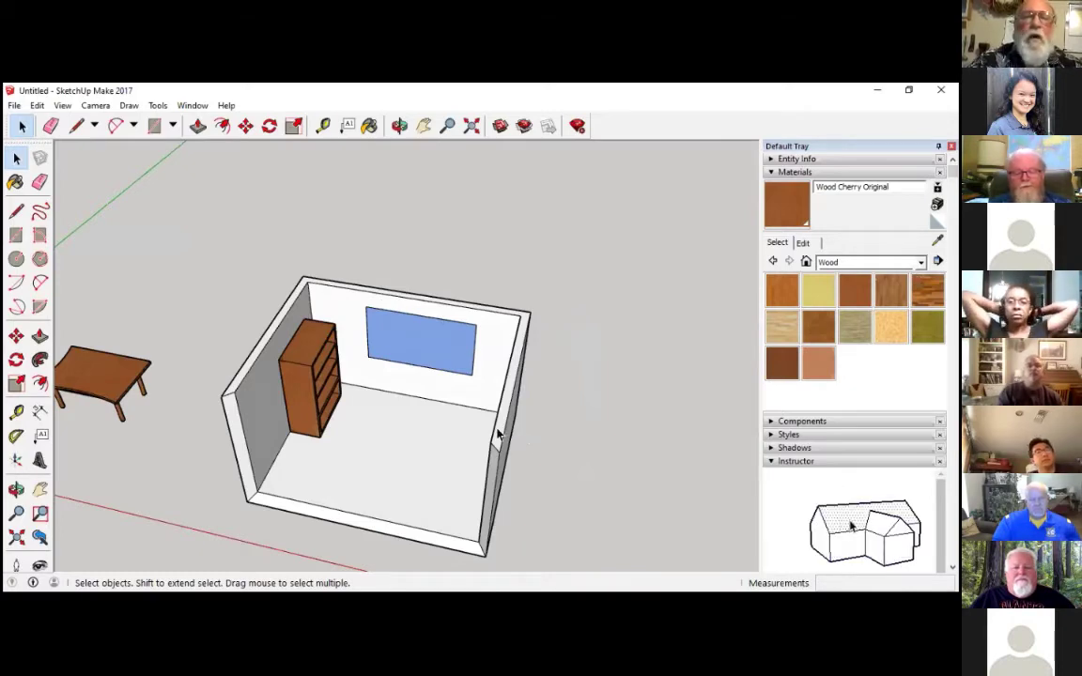
middle_click_drag(502, 437, 633, 410)
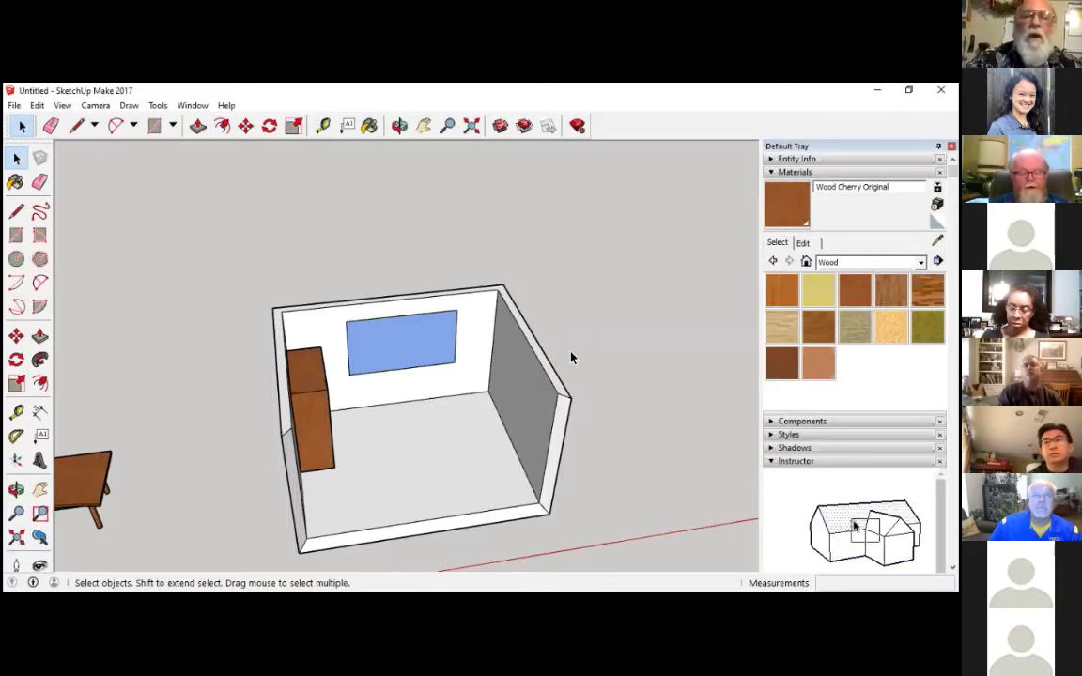
scroll(598, 375, "down", 1)
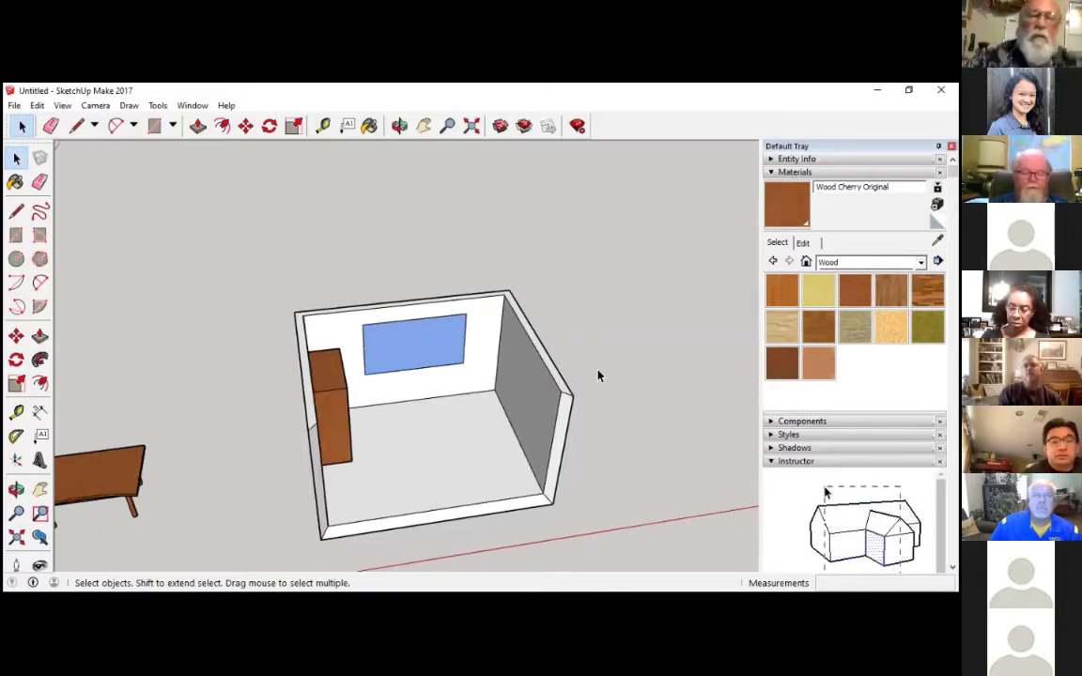
scroll(599, 376, "down", 1)
scroll(598, 378, "down", 2)
middle_click_drag(582, 415, 491, 512)
middle_click_drag(582, 488, 393, 287)
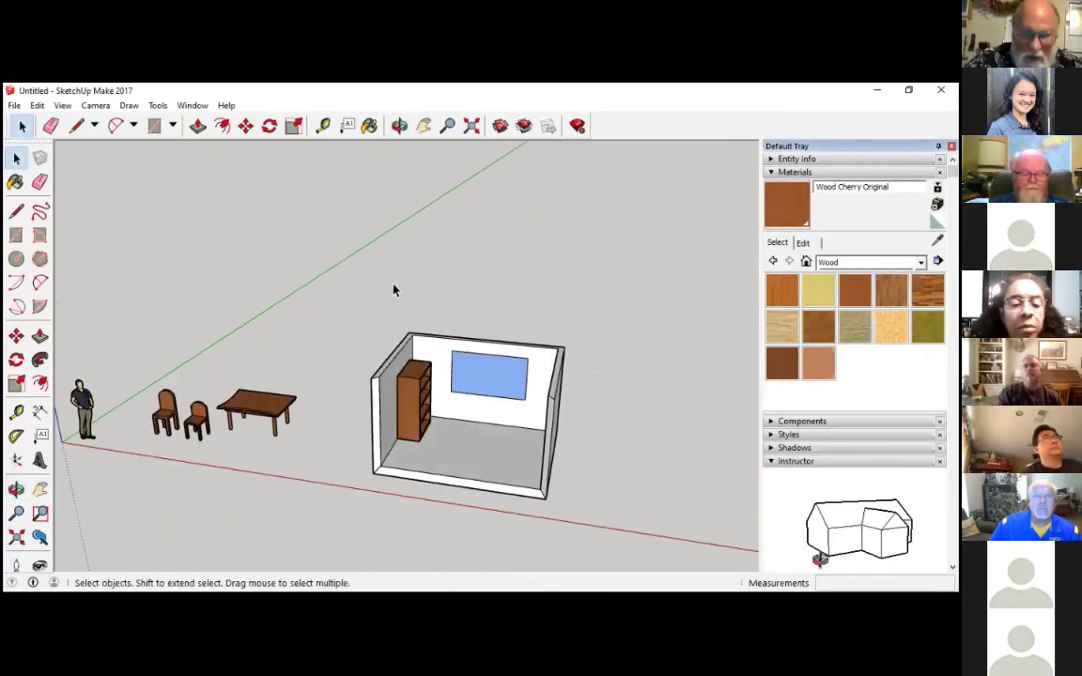
Step: Draw a rectangle about 11' by 5' on the ground along the outside of the wall opposite the bookcase and extrude it up 6"
scroll(357, 263, "up", 1)
left_click(16, 235)
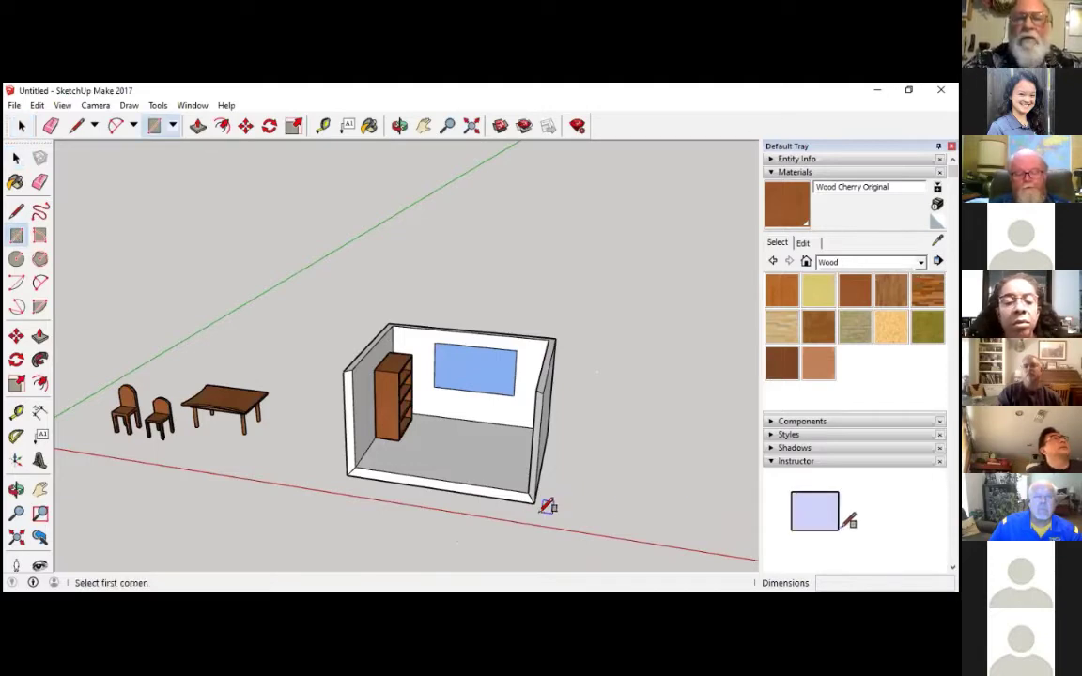
middle_click_drag(543, 508, 502, 515)
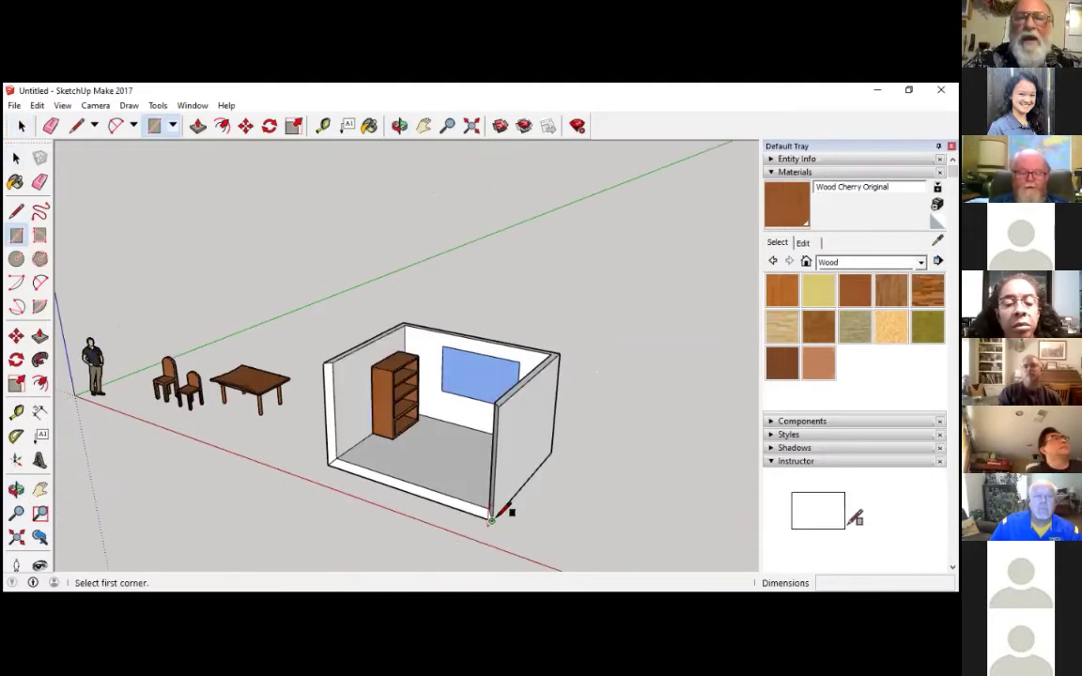
left_click(493, 518)
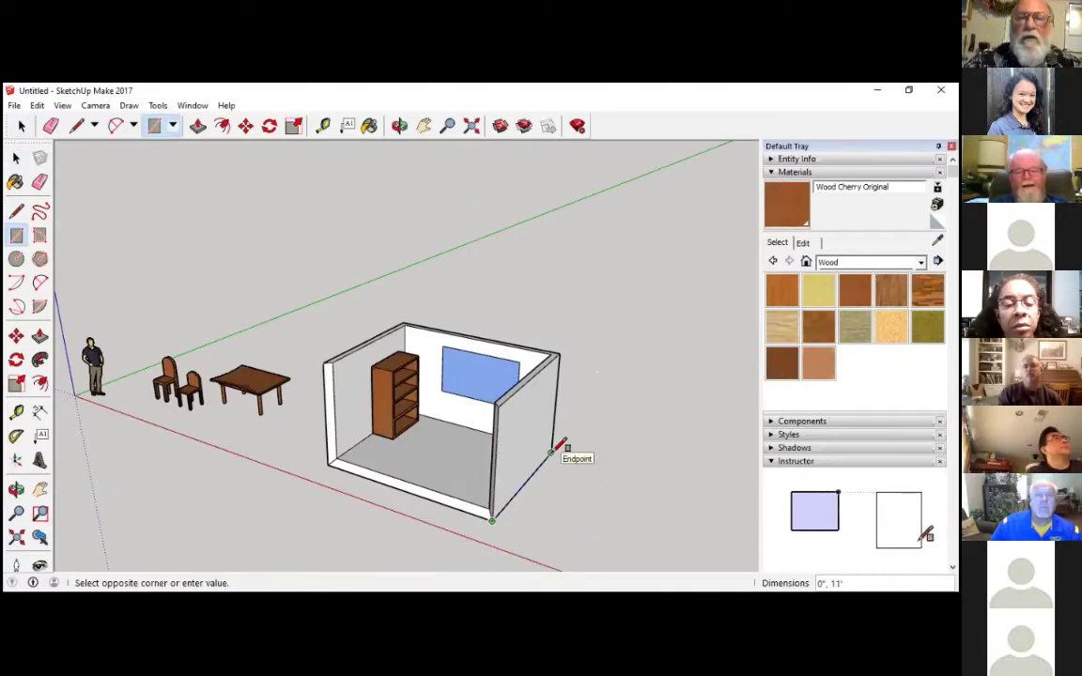
left_click(613, 470)
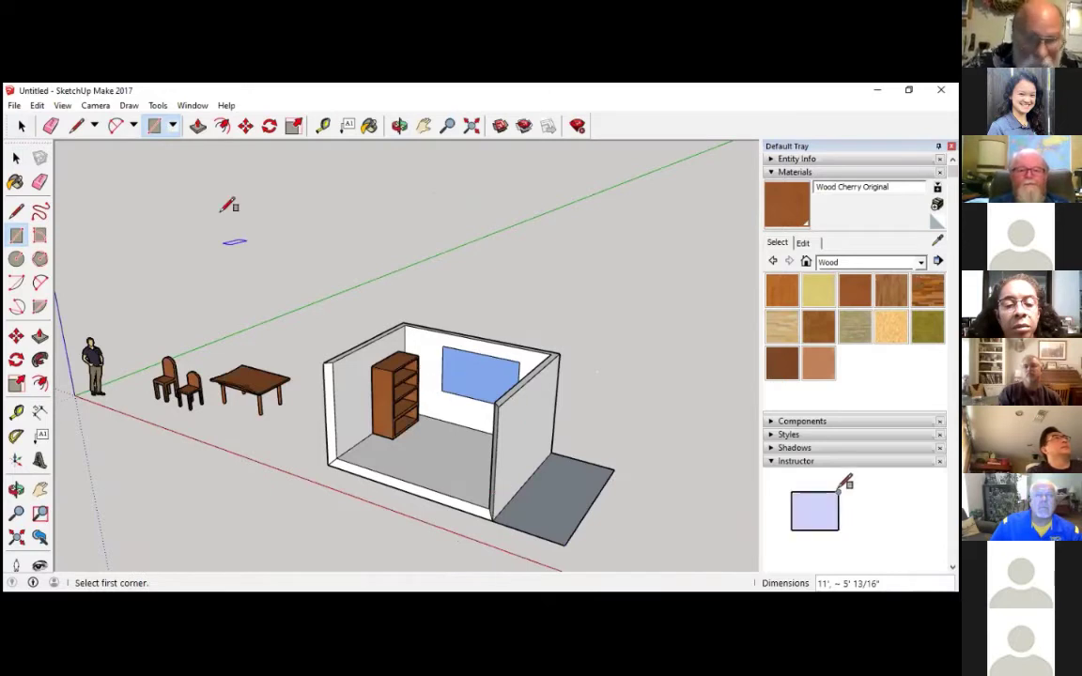
left_click(198, 125)
left_click_drag(578, 555, 471, 495)
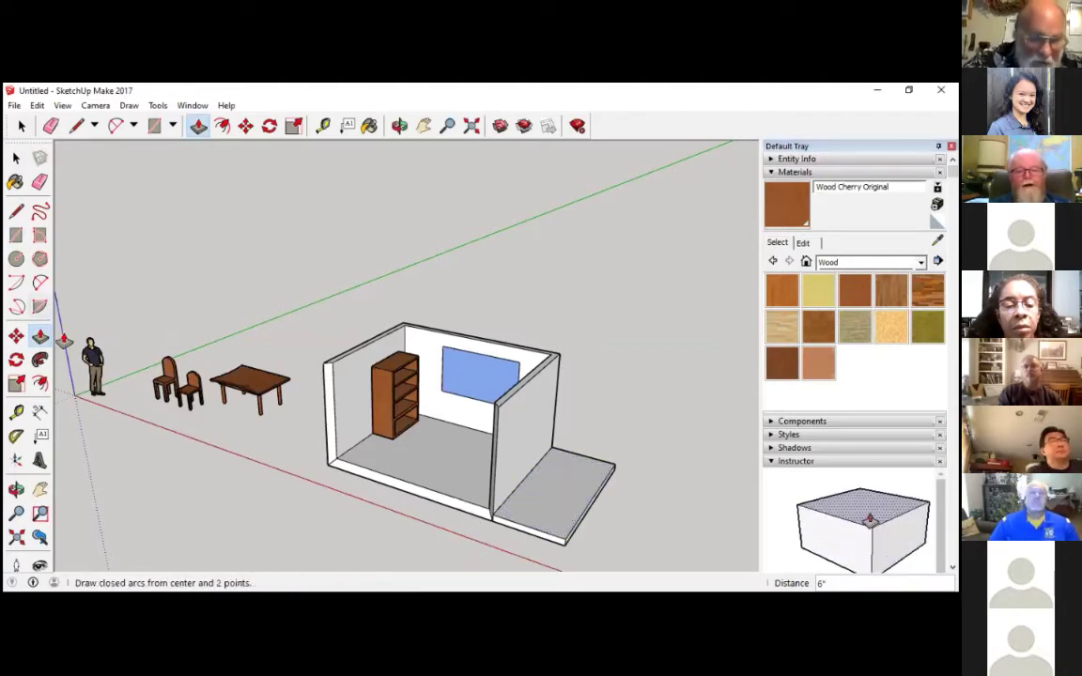
Step: Offset the new slab's top outline inward by 0.5'
left_click(39, 385)
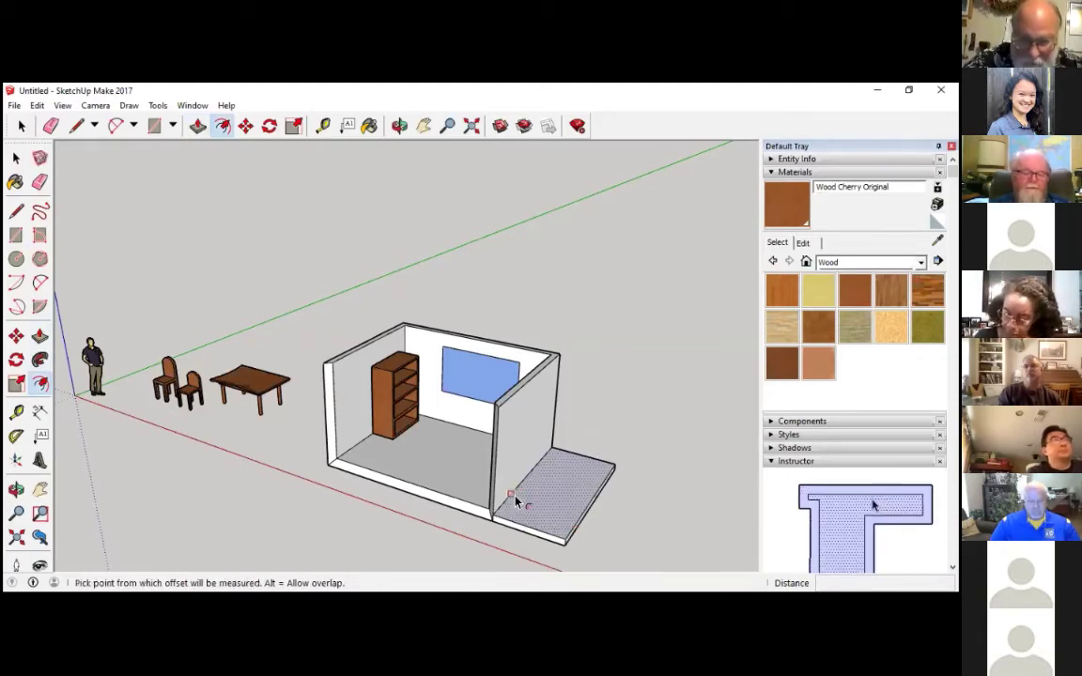
left_click(517, 502)
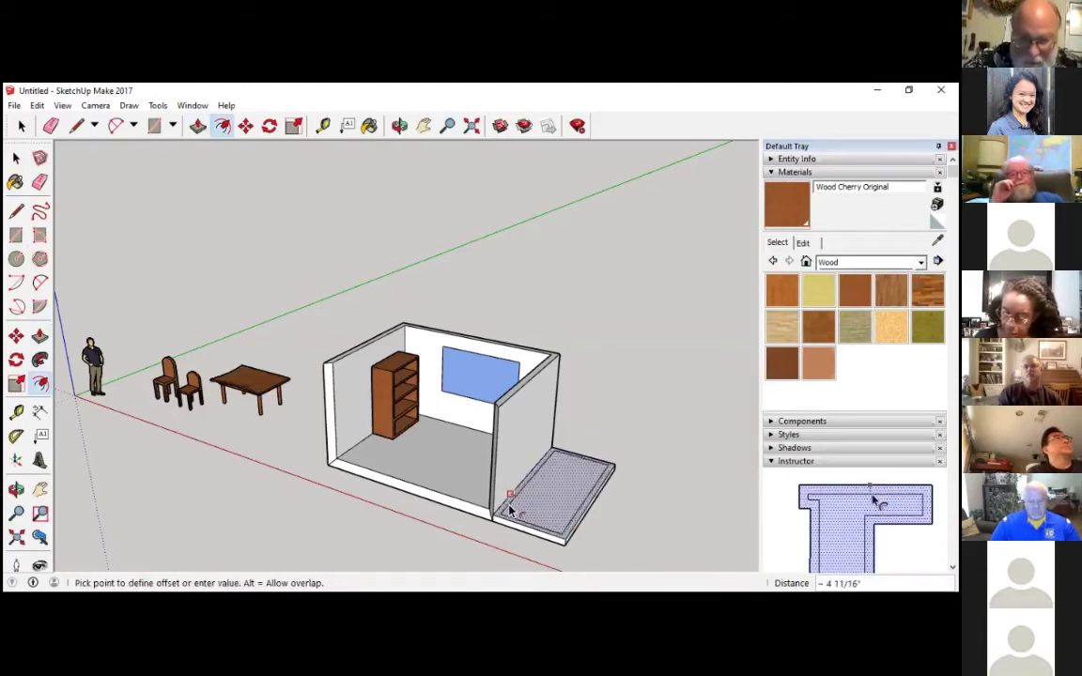
type(".5")
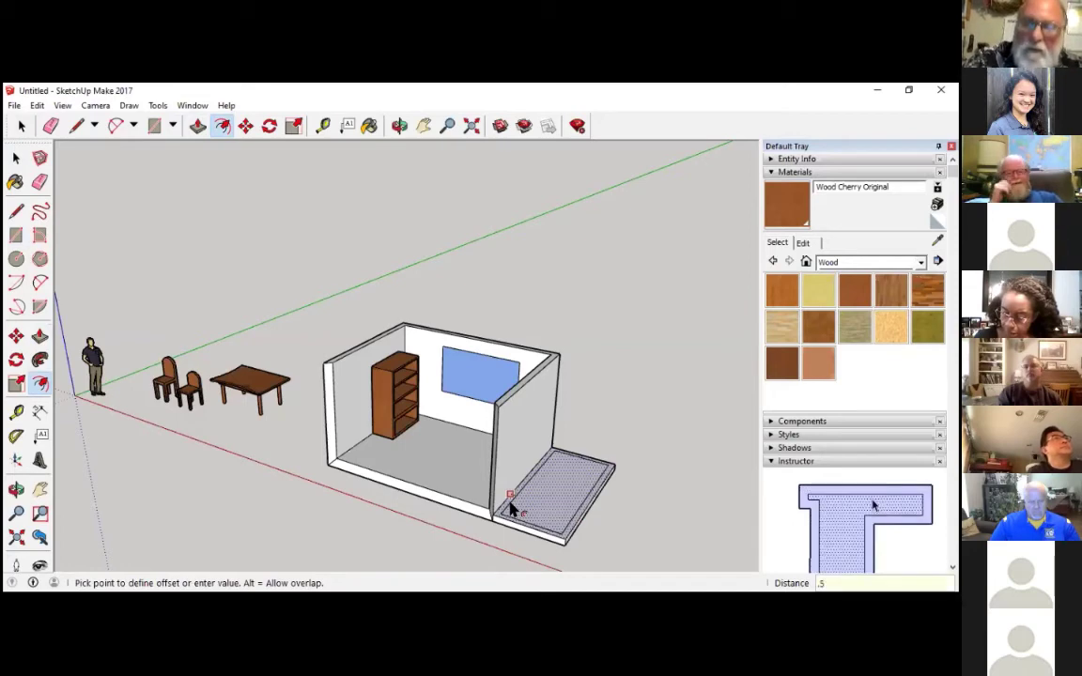
key("Return")
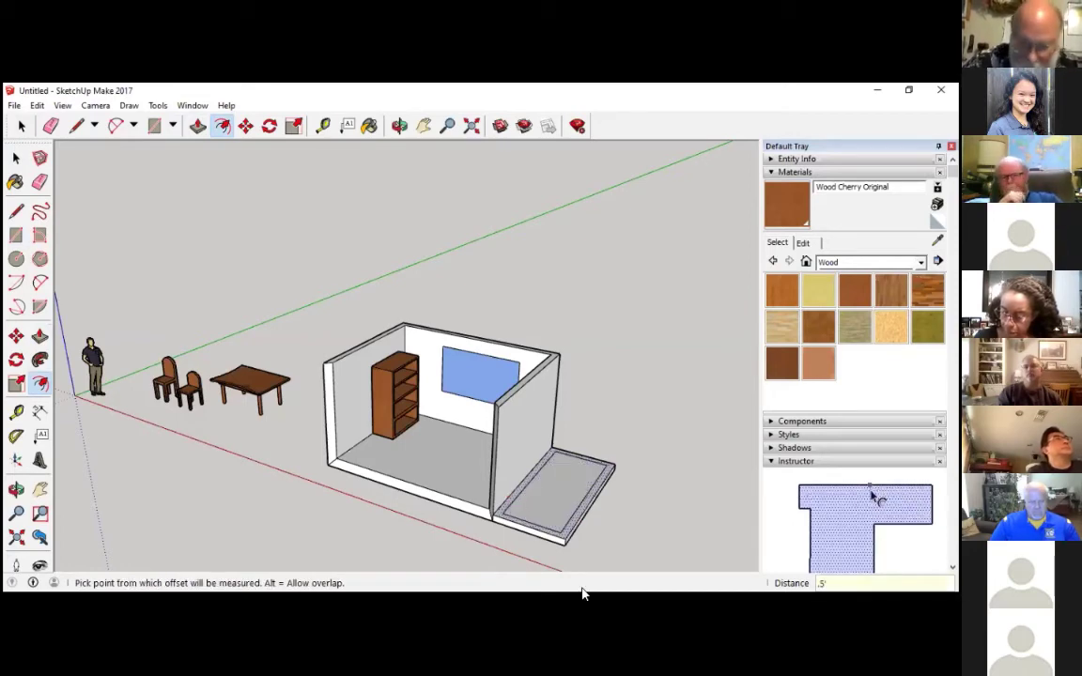
Step: Erase the inset outline's long edge that runs beside the room wall on the slab
scroll(556, 533, "up", 1)
scroll(507, 470, "up", 3)
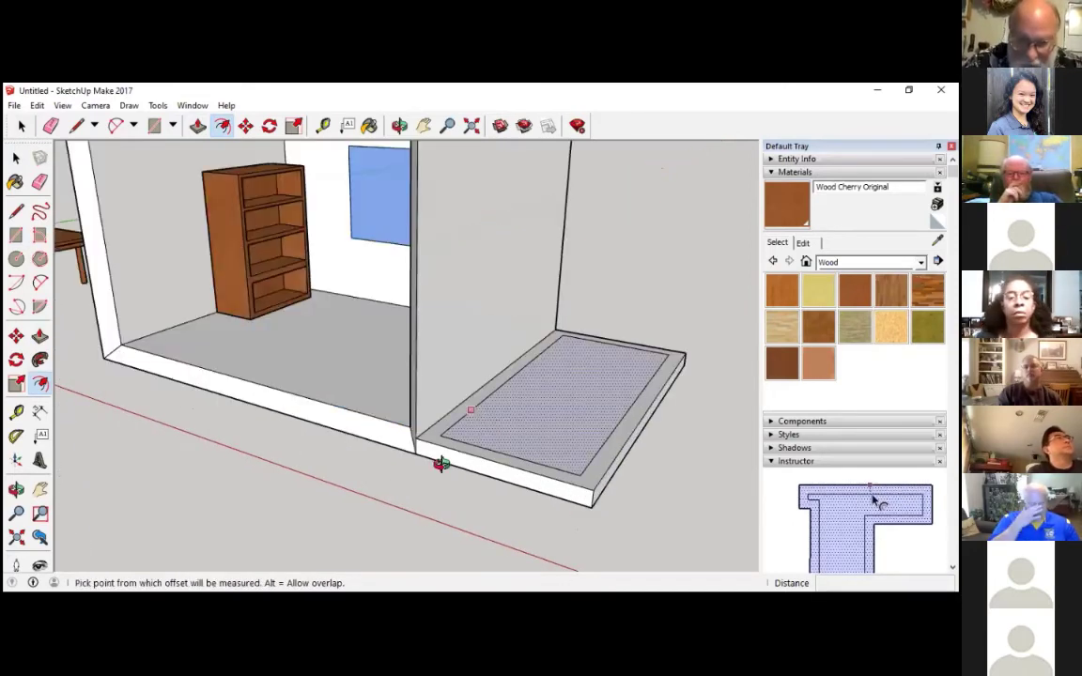
middle_click_drag(439, 464, 191, 539)
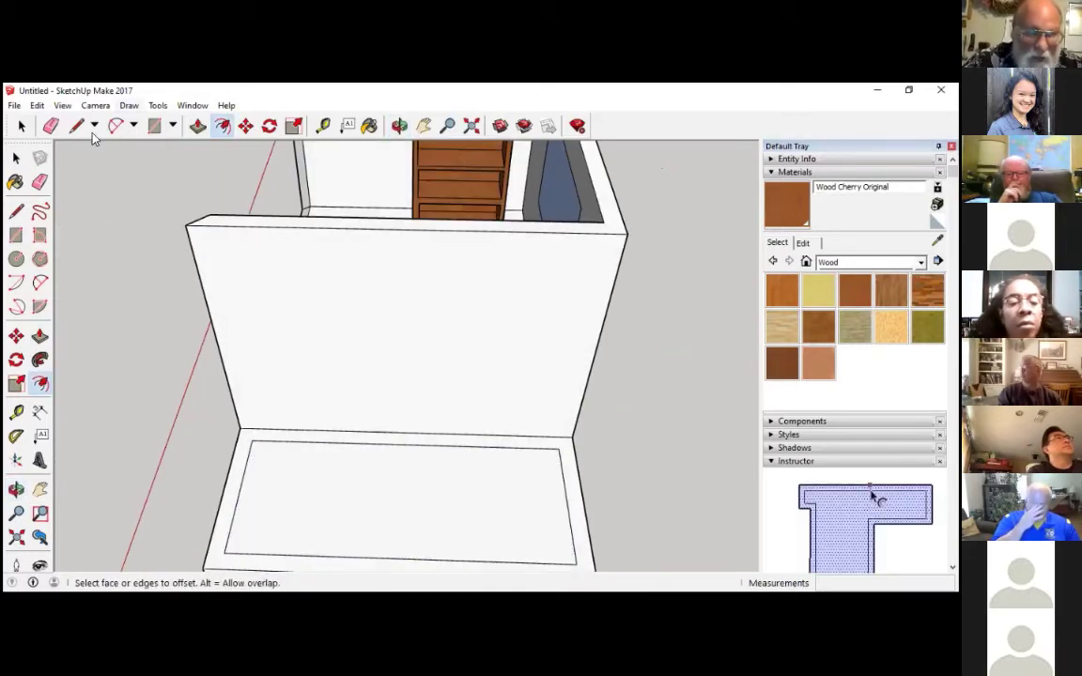
left_click(50, 127)
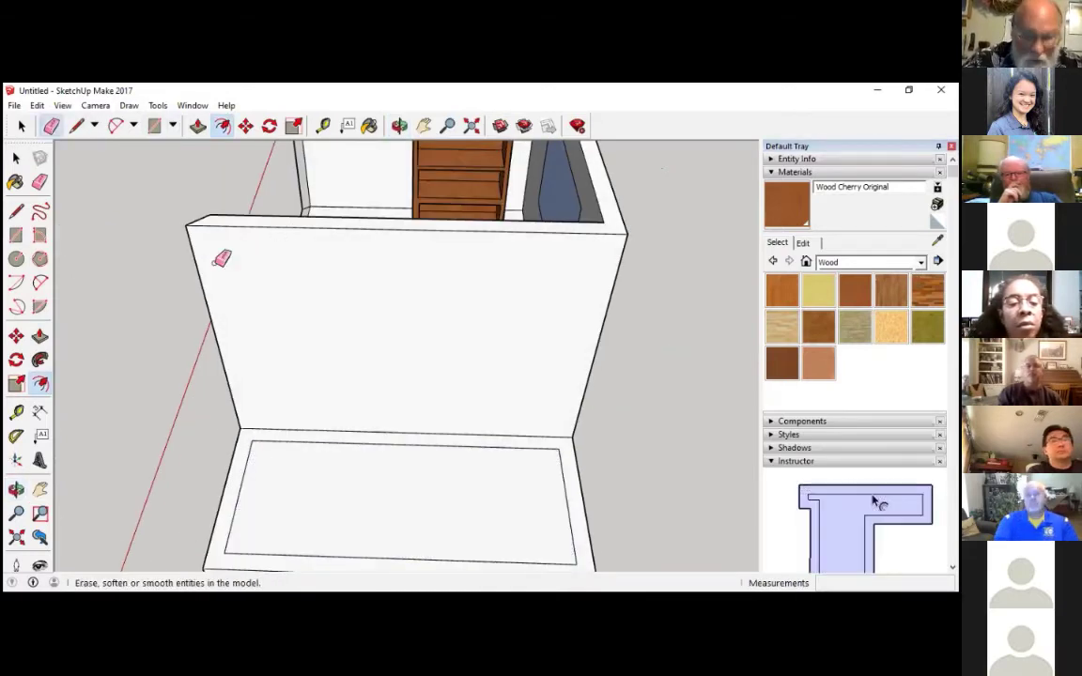
left_click(406, 446)
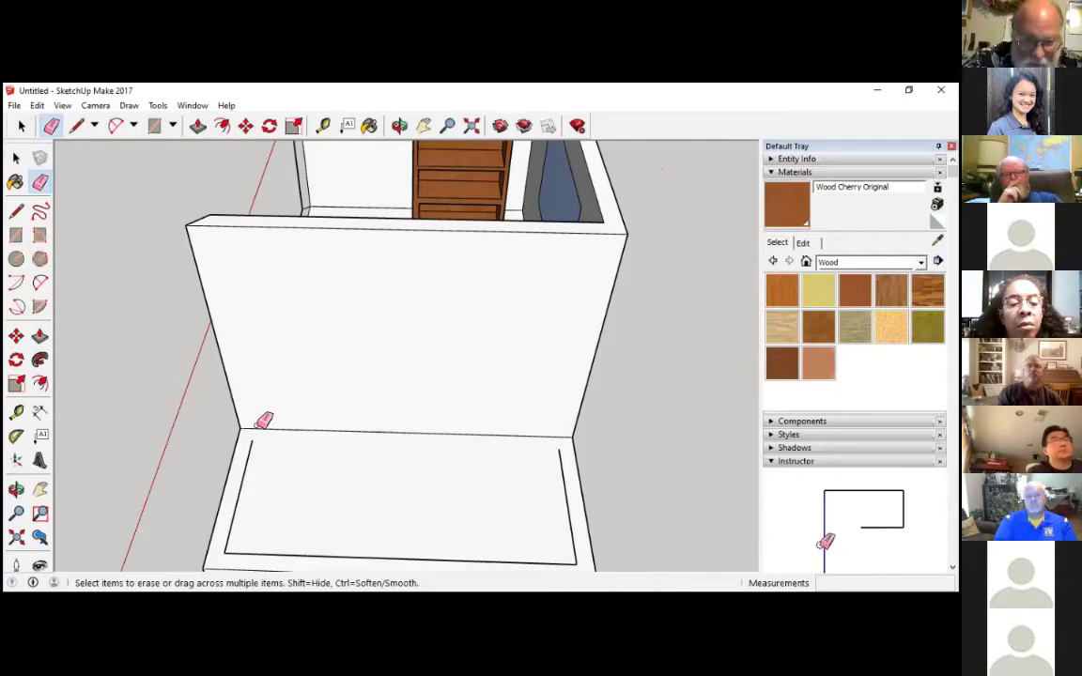
Step: Draw short lines extending both short edges of the slab's inset outline to the room wall, closing off the U-shaped wall strip
left_click(15, 158)
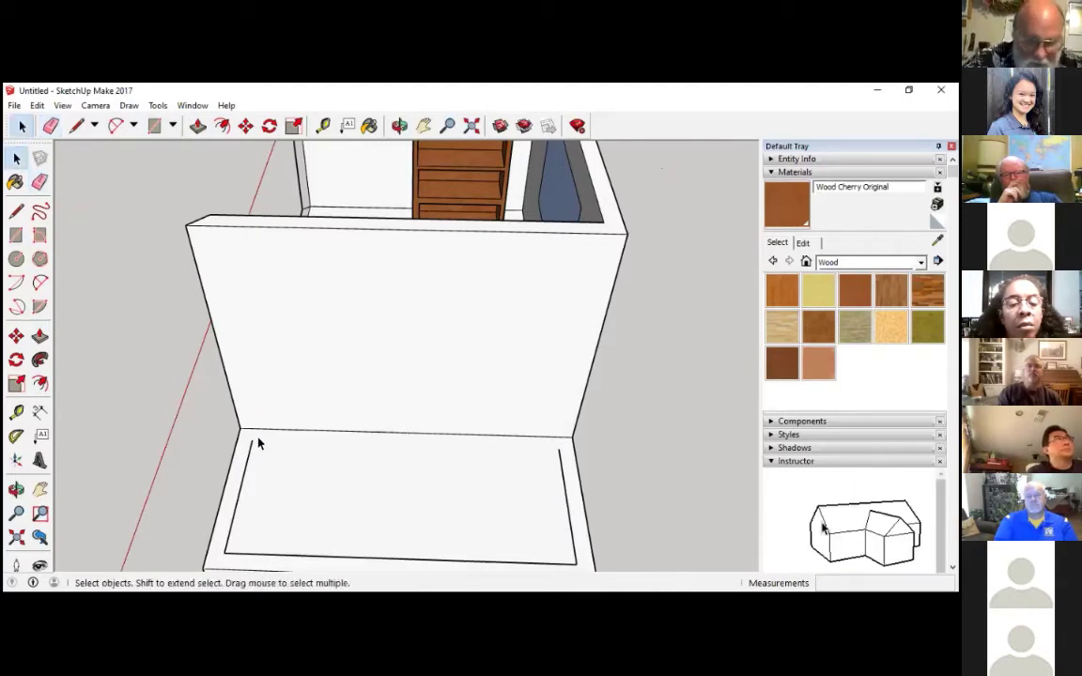
left_click(15, 213)
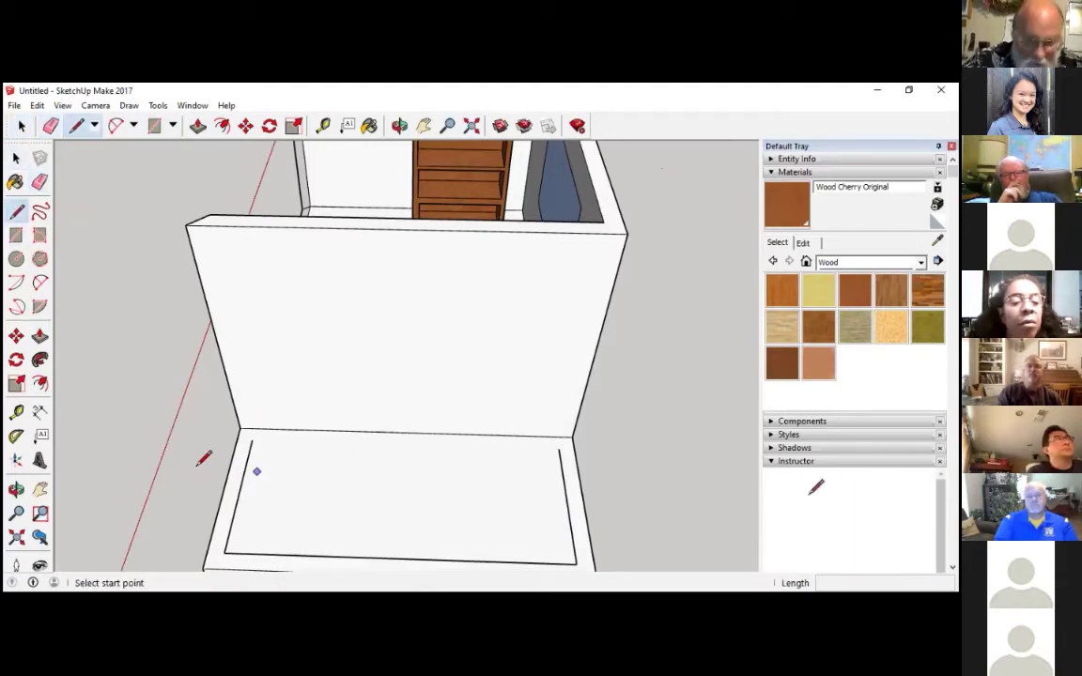
left_click(246, 434)
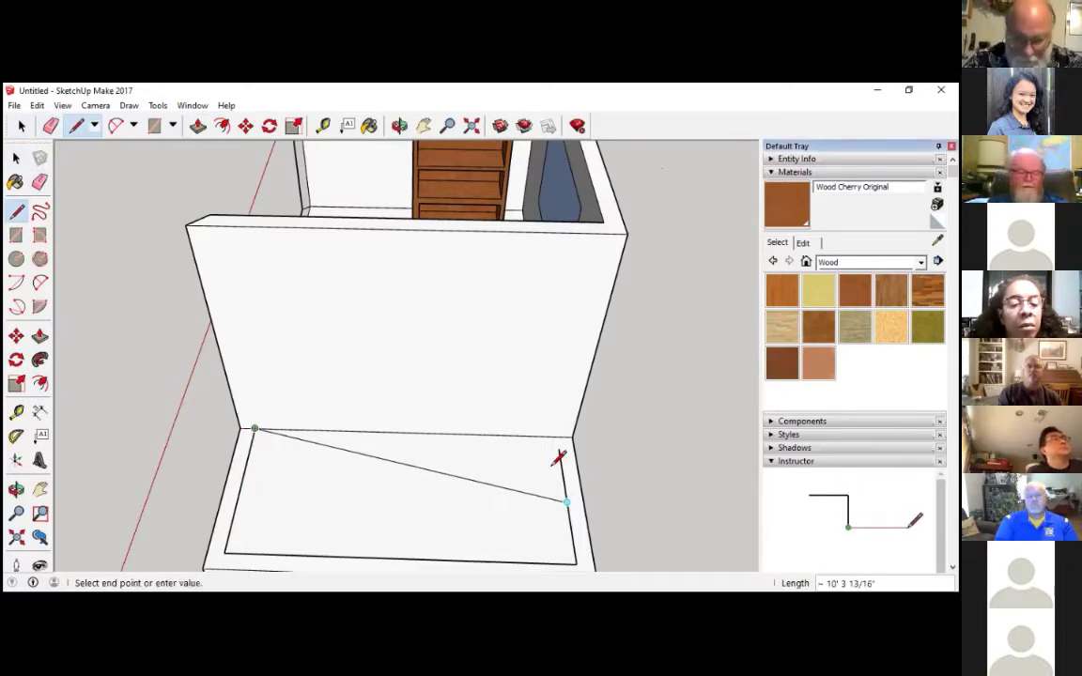
left_click(557, 437)
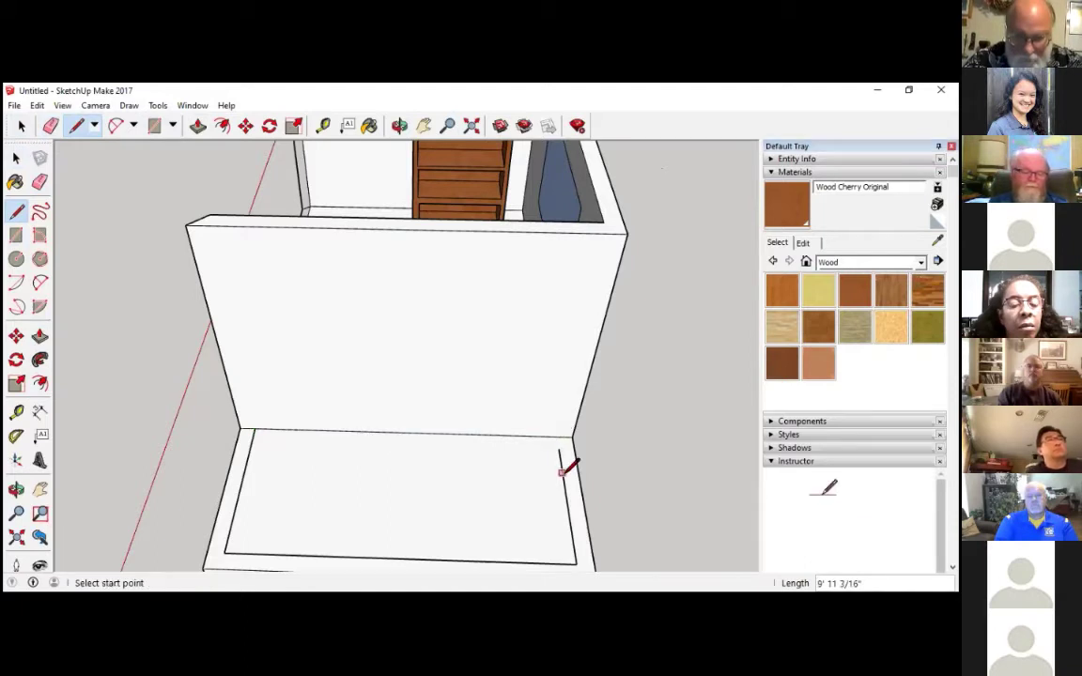
left_click(557, 436)
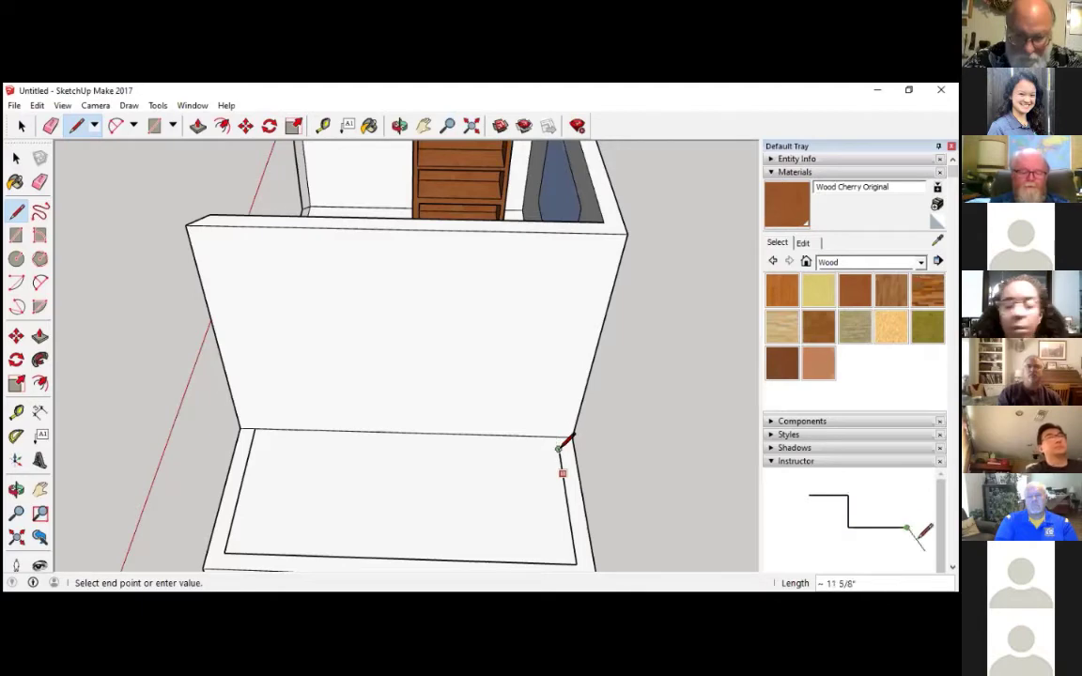
left_click(559, 449)
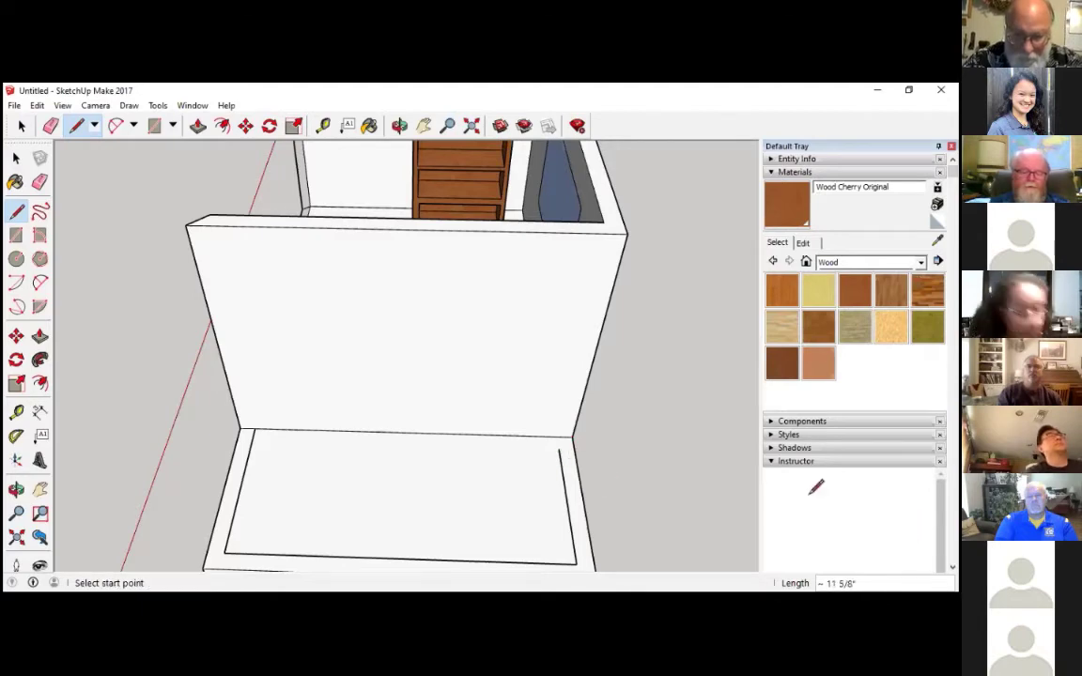
left_click(573, 544)
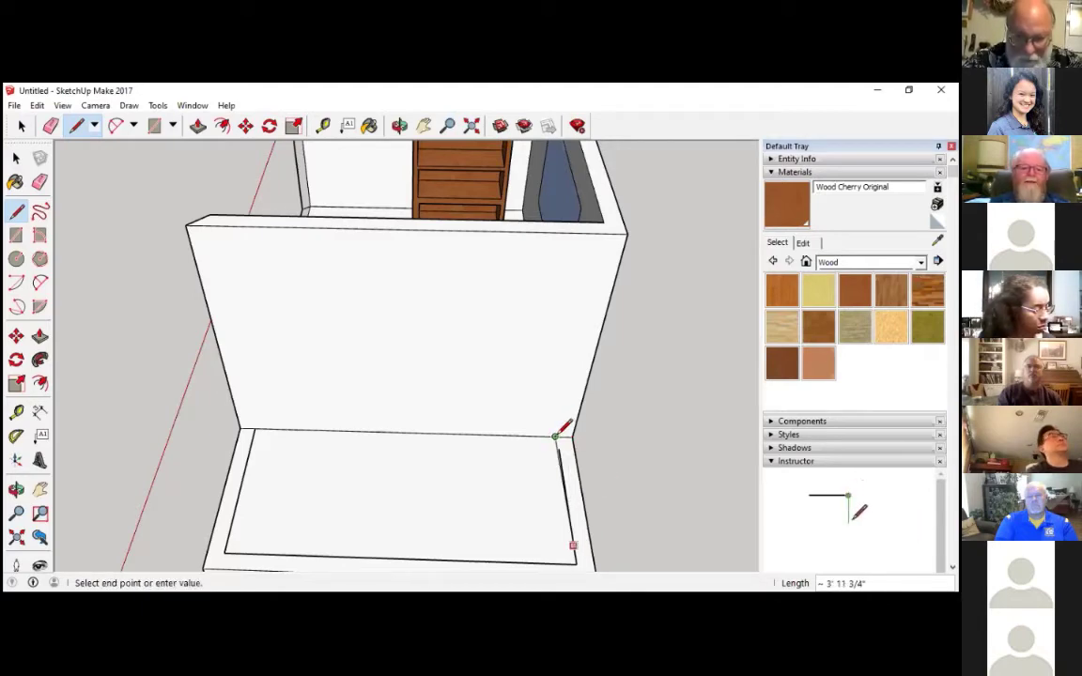
scroll(561, 433, "up", 5)
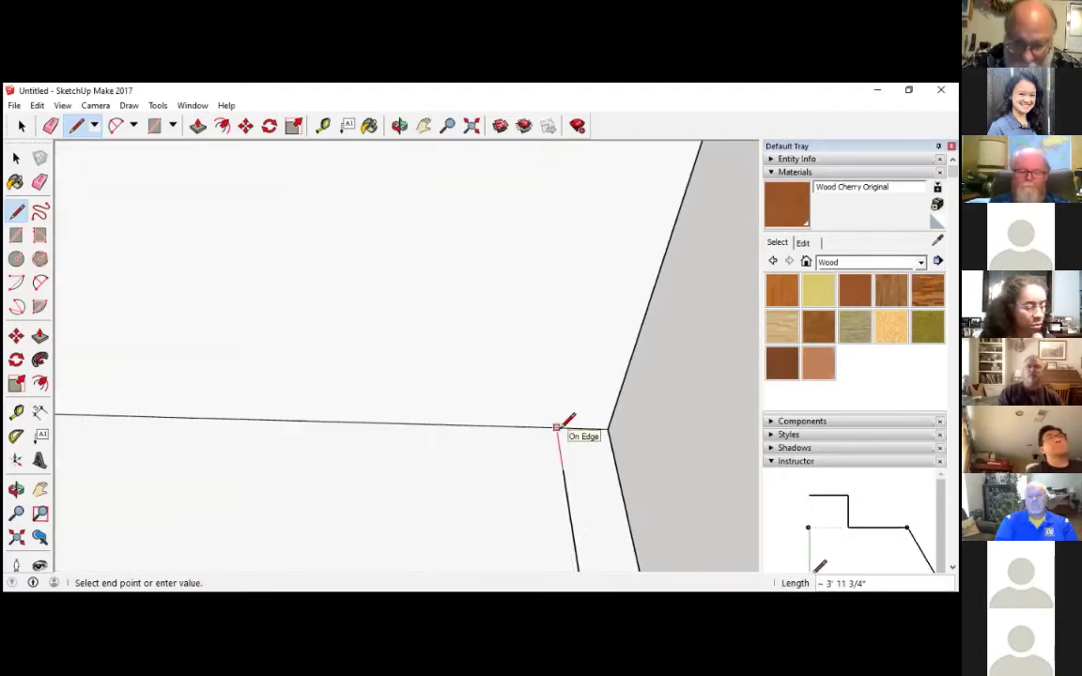
left_click(558, 427)
Step: Extrude the U-shaped wall strip on the slab up 7' 10 1/2", level with the top of the room walls
scroll(599, 460, "down", 5)
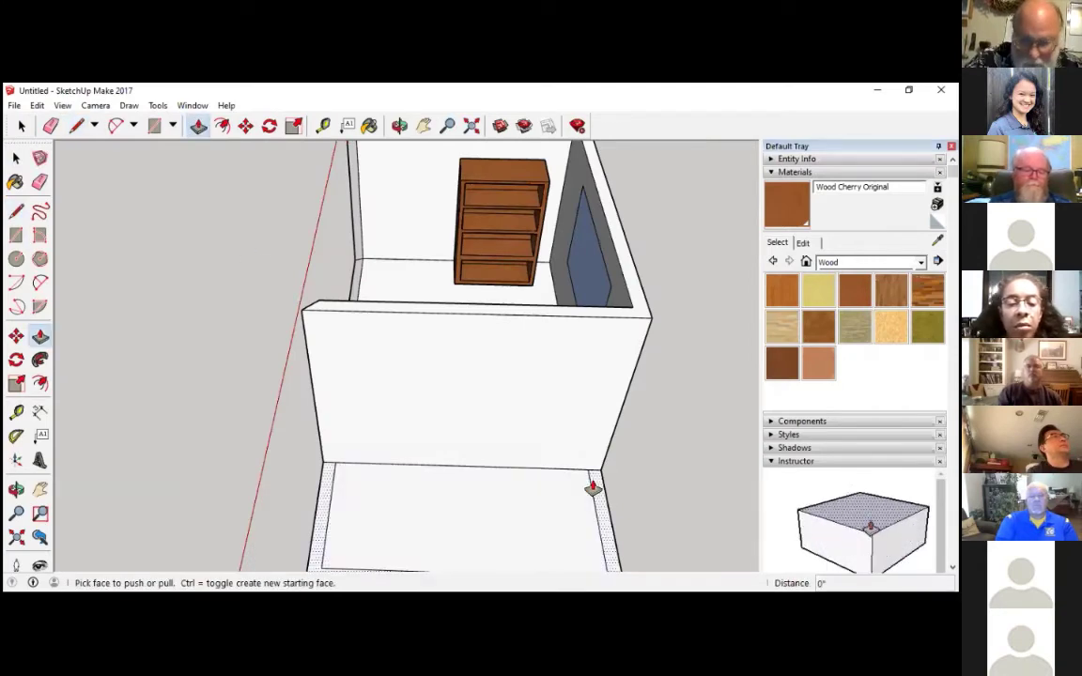
left_click(598, 497)
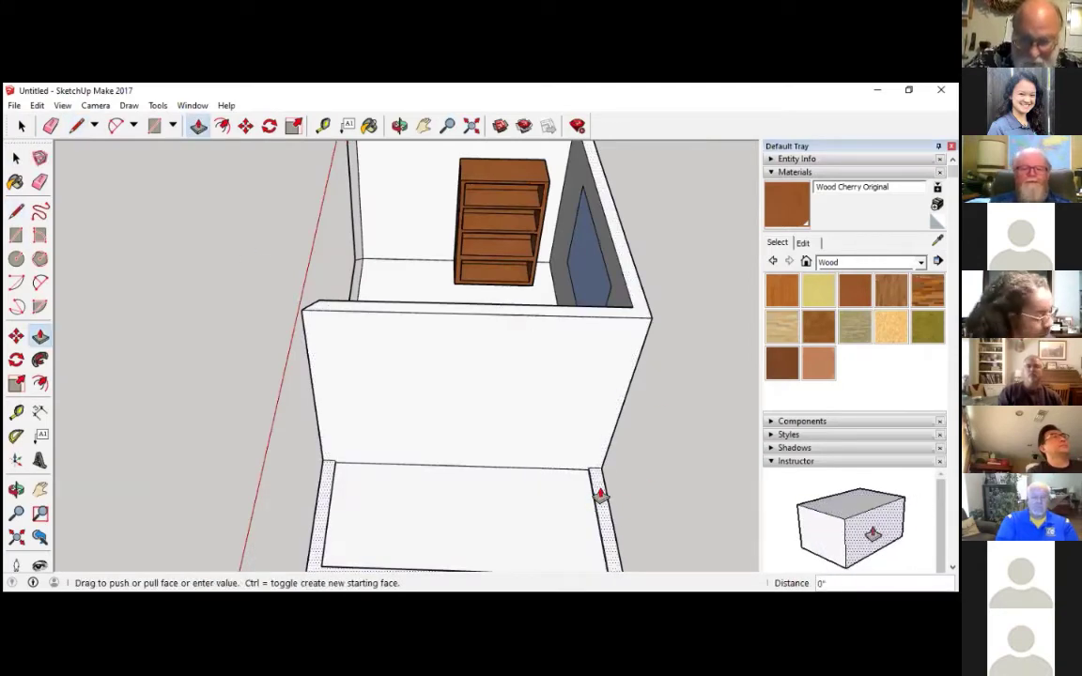
left_click(639, 318)
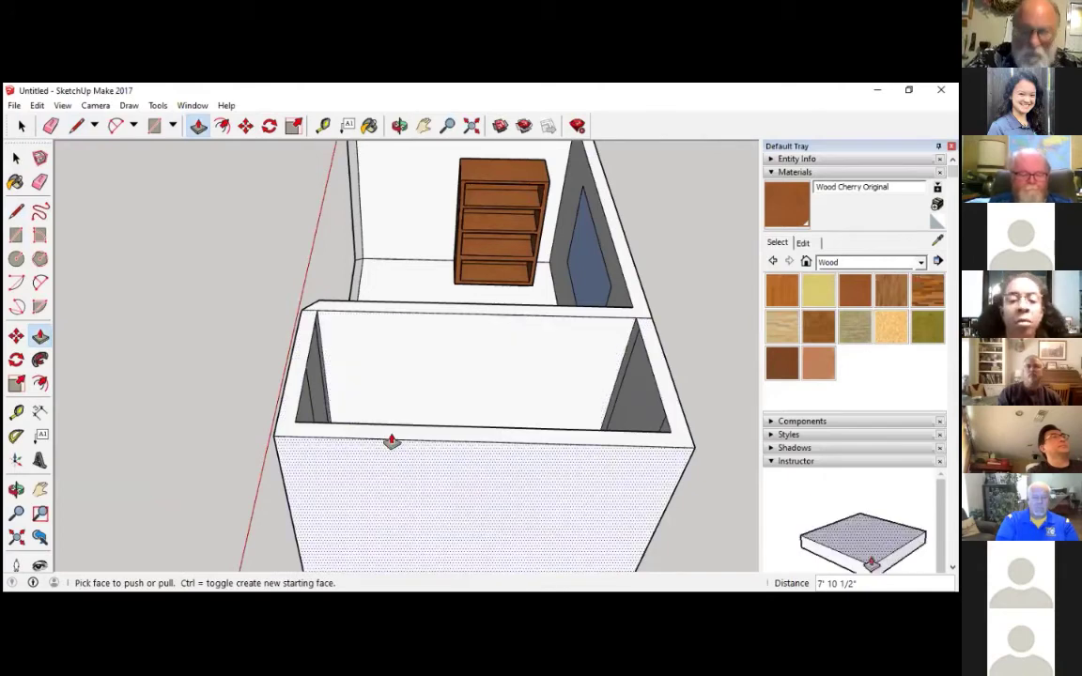
Step: Draw a doorway rectangle about 6' 9" wide by 6' 11" high on the shared wall's room side, starting from the floor edge
middle_click_drag(479, 406, 410, 314)
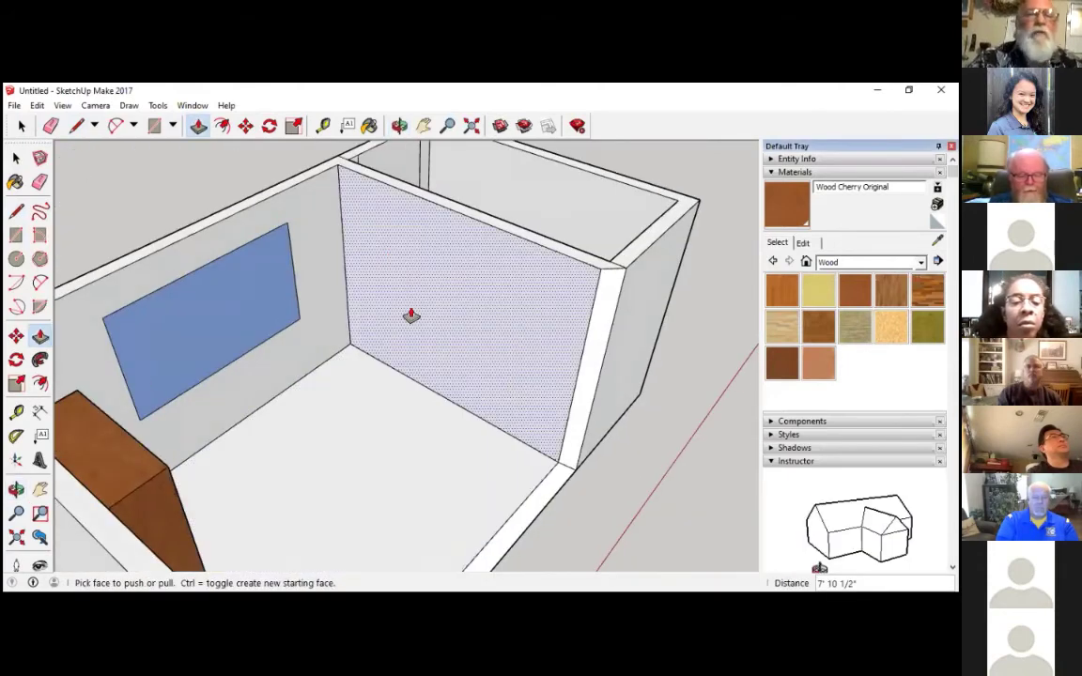
key("space")
left_click(15, 234)
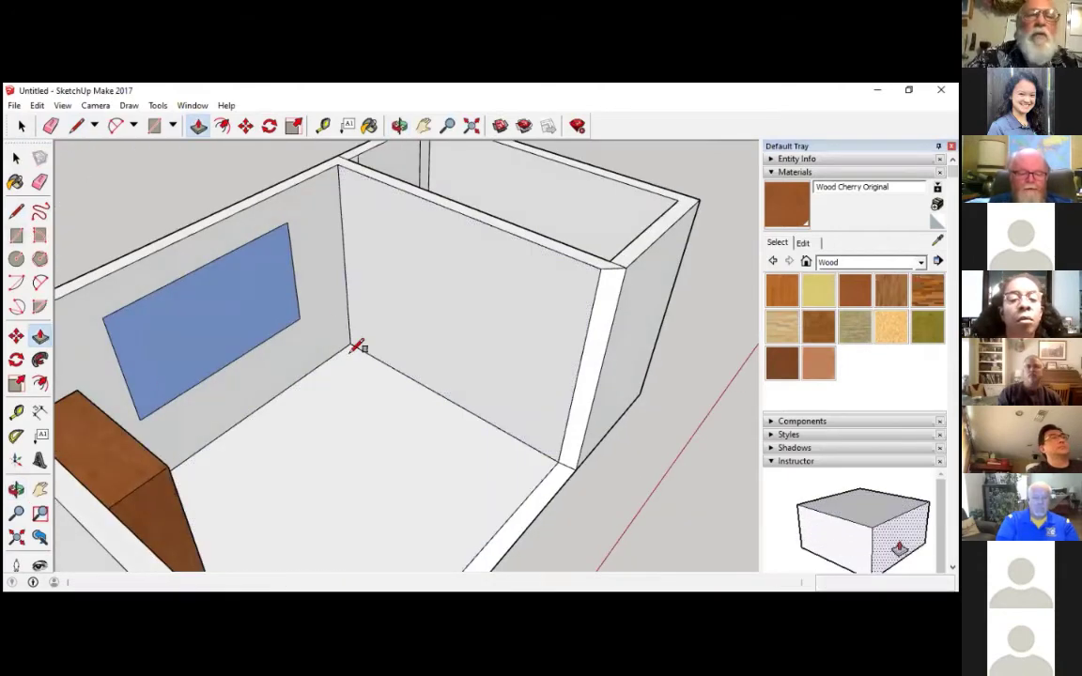
left_click(386, 362)
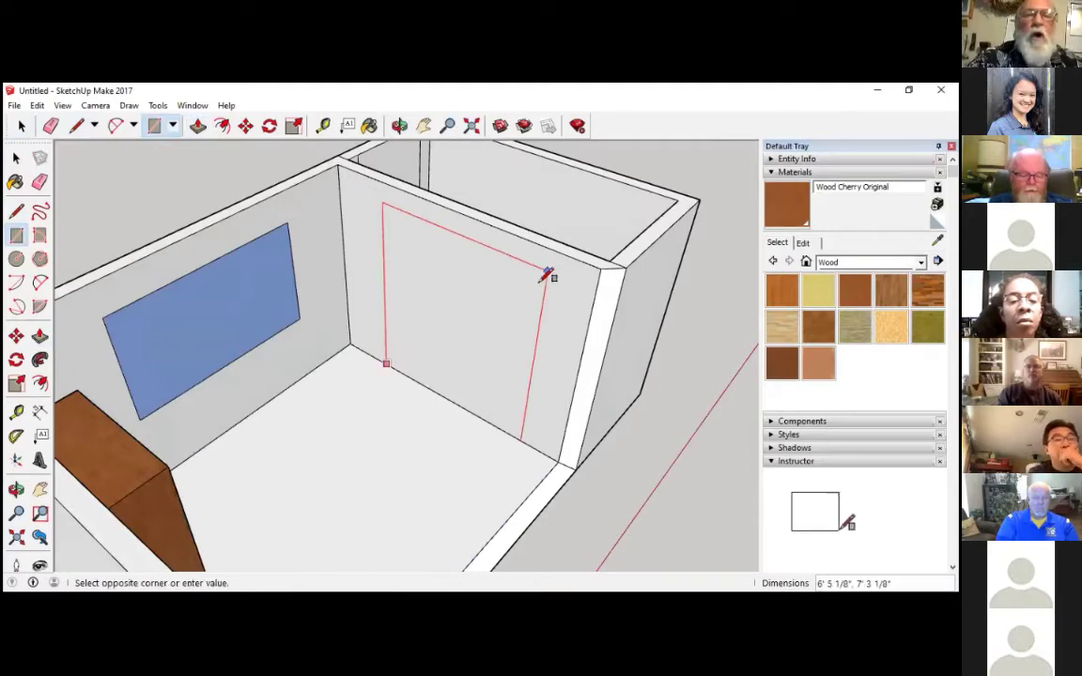
left_click(555, 281)
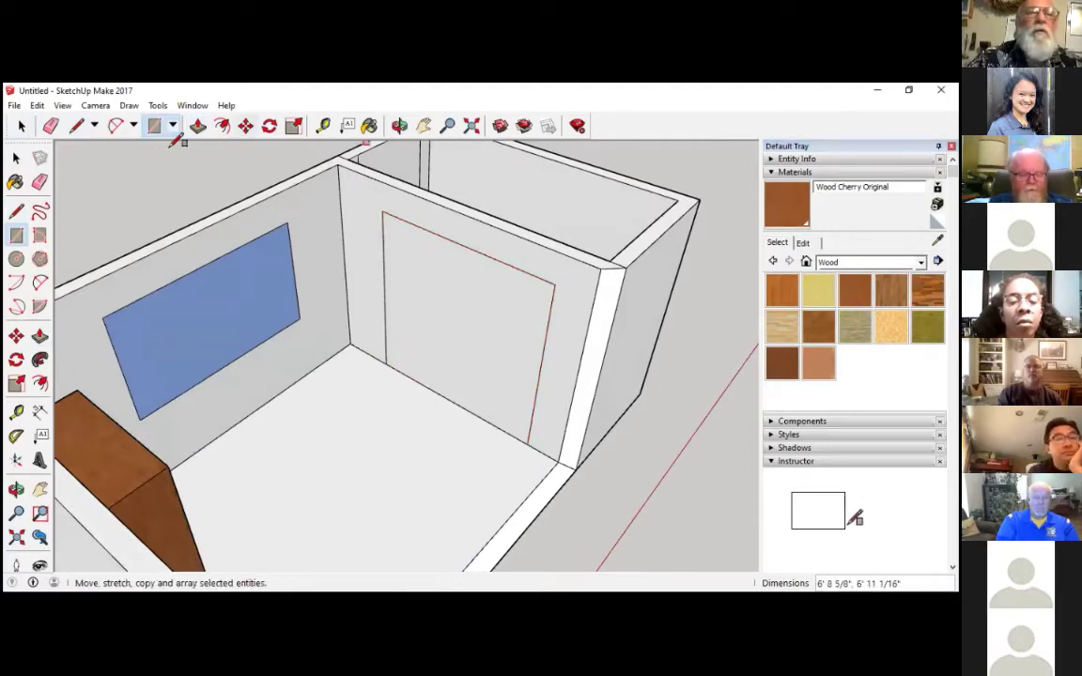
Step: Push the doorway rectangle 6" through the shared wall to cut an opening into the addition
left_click(198, 125)
left_click_drag(481, 318, 516, 229)
left_click_drag(534, 320, 537, 369)
Step: Draw a circle with a 1" radius on the upper part of the addition's short end wall, toward the outer long wall
middle_click_drag(537, 369, 572, 181)
scroll(571, 164, "down", 5)
scroll(572, 164, "up", 8)
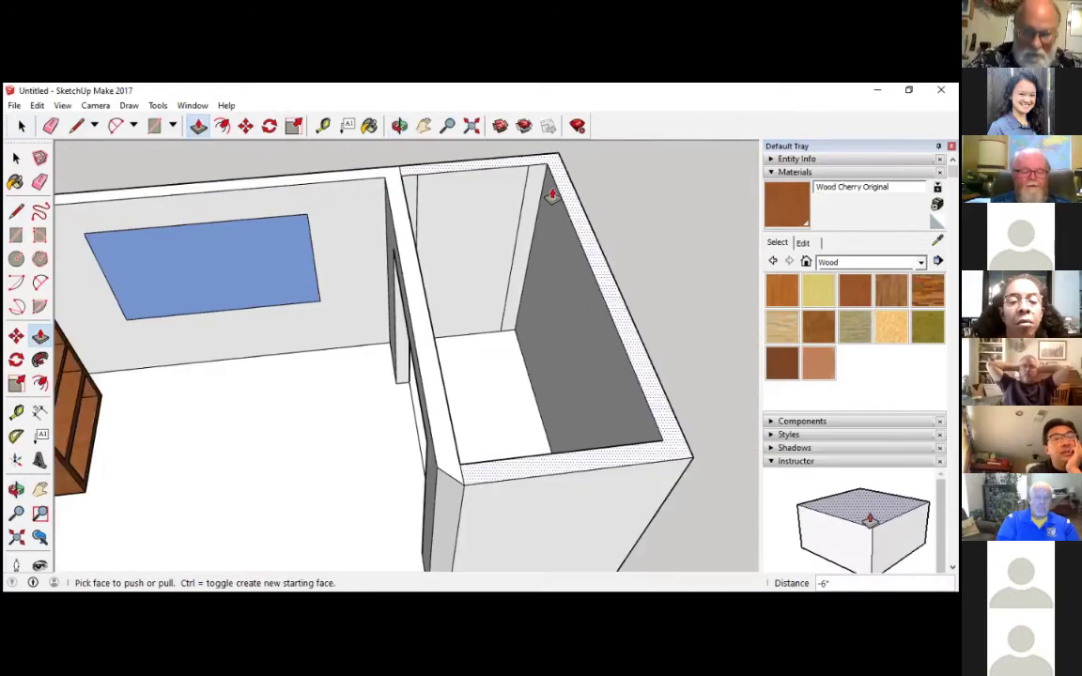
middle_click_drag(410, 186, 92, 229)
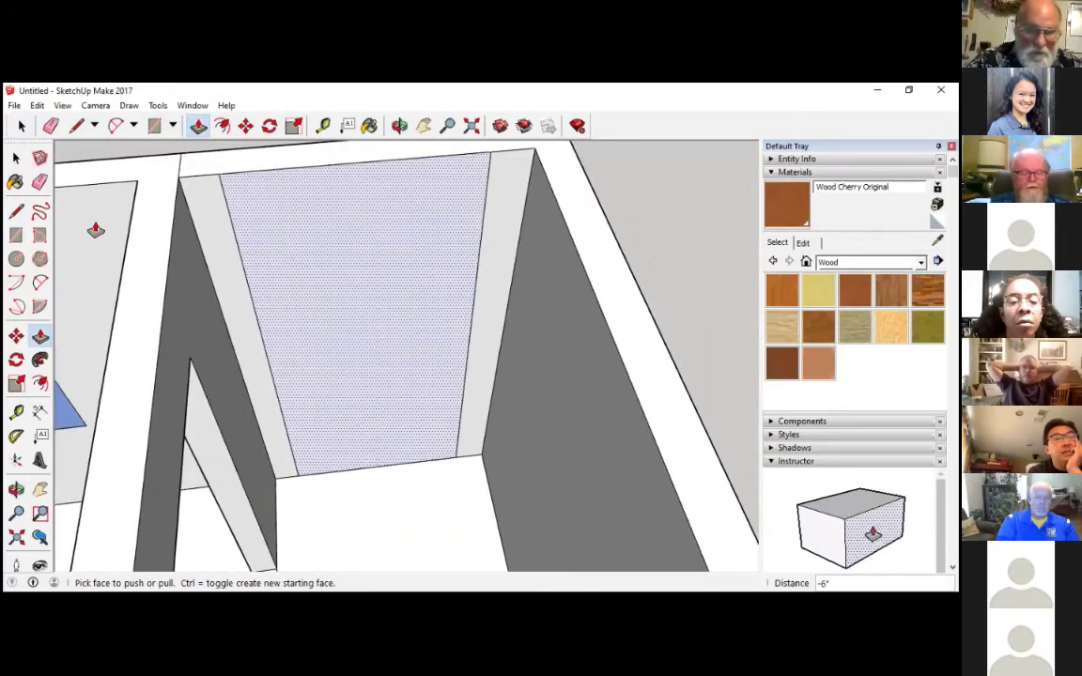
left_click(16, 258)
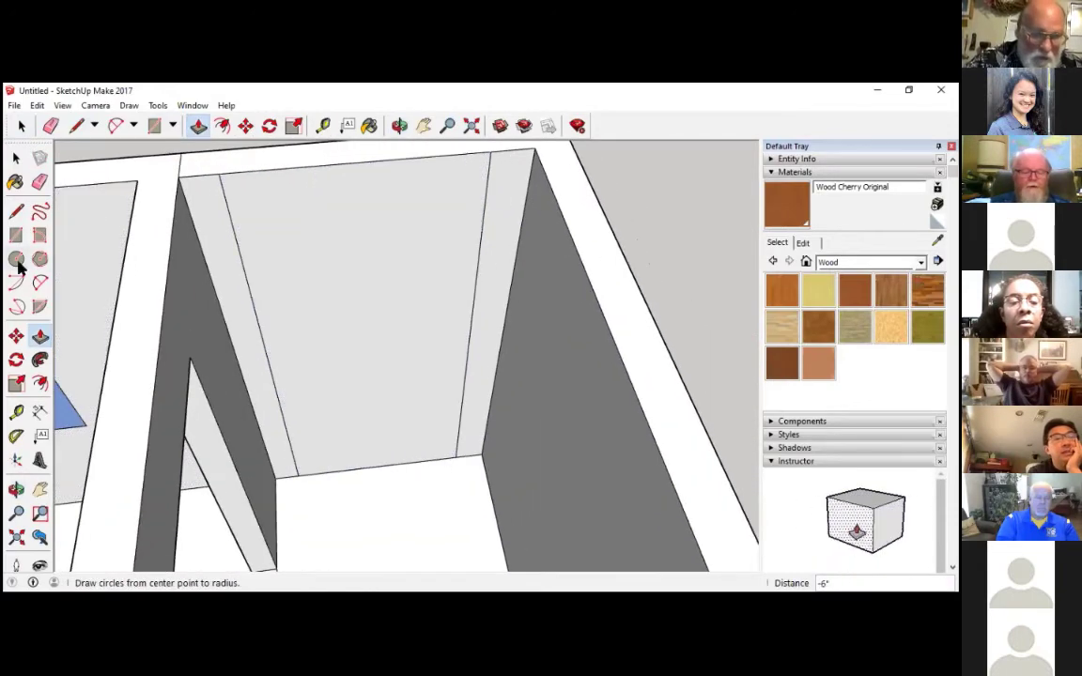
left_click(434, 231)
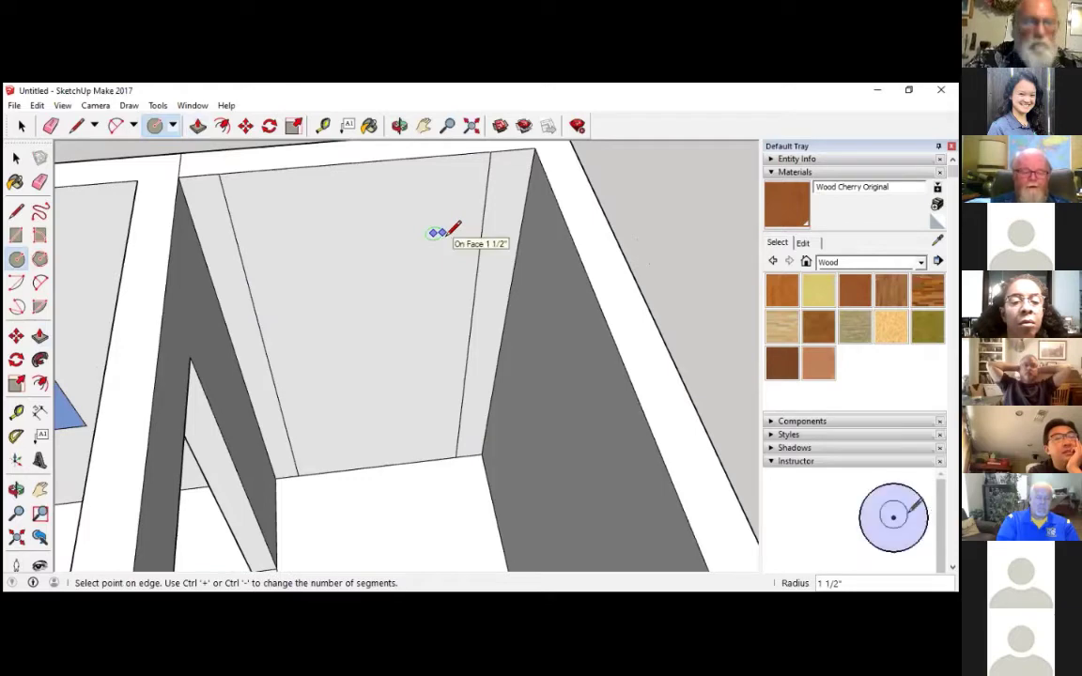
key("Escape")
left_click(446, 234)
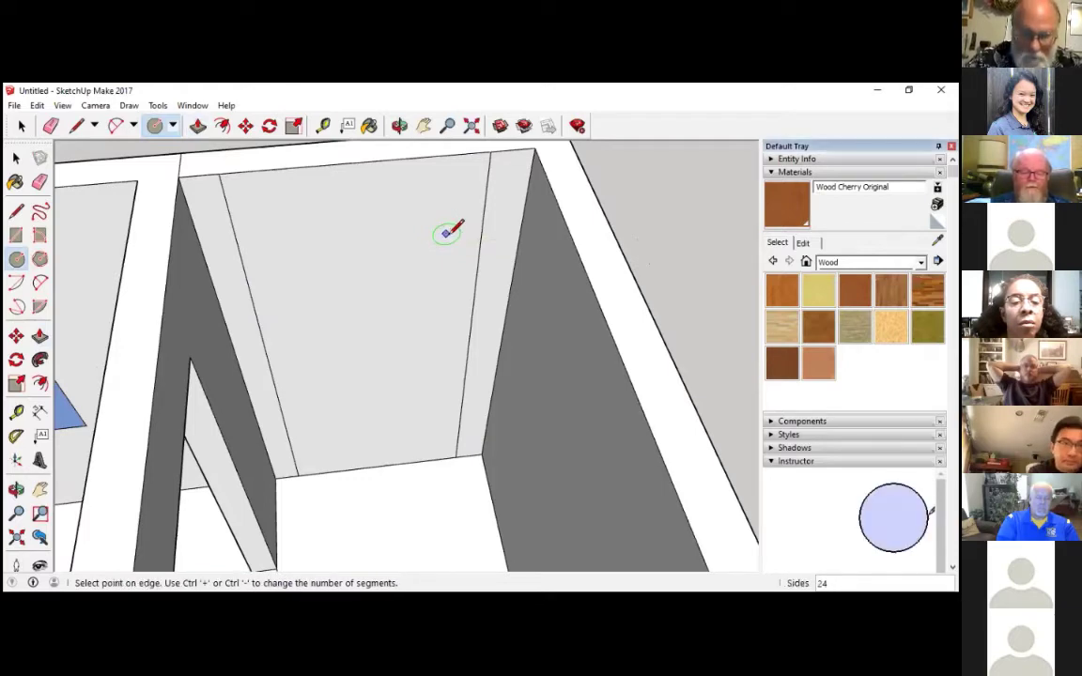
type("1")
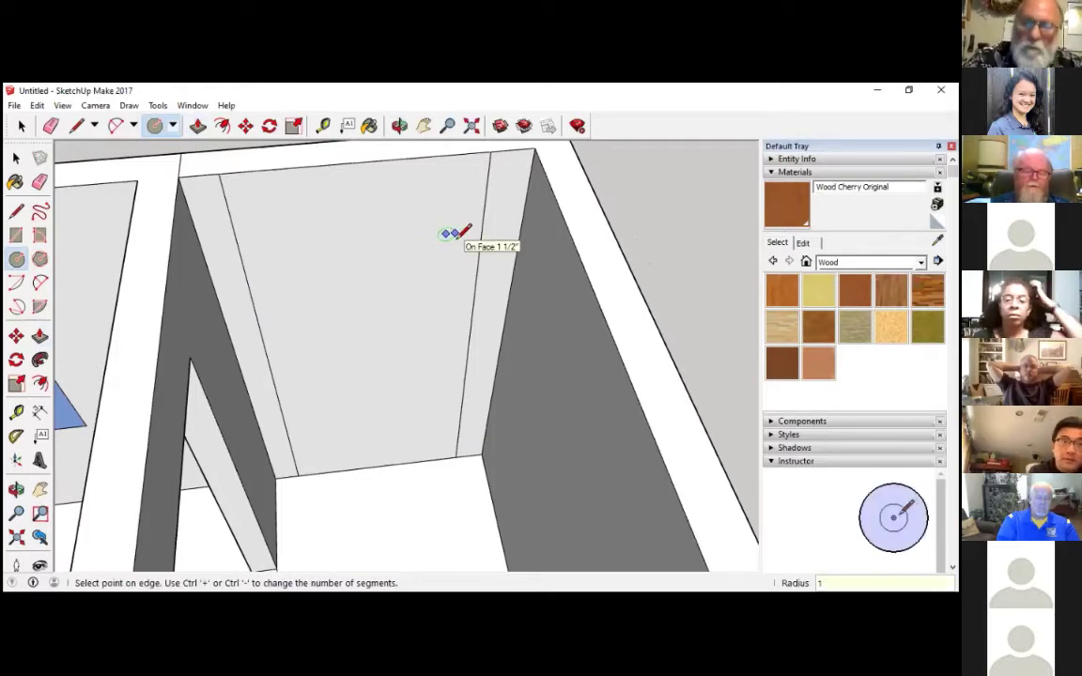
key("Return")
key("t")
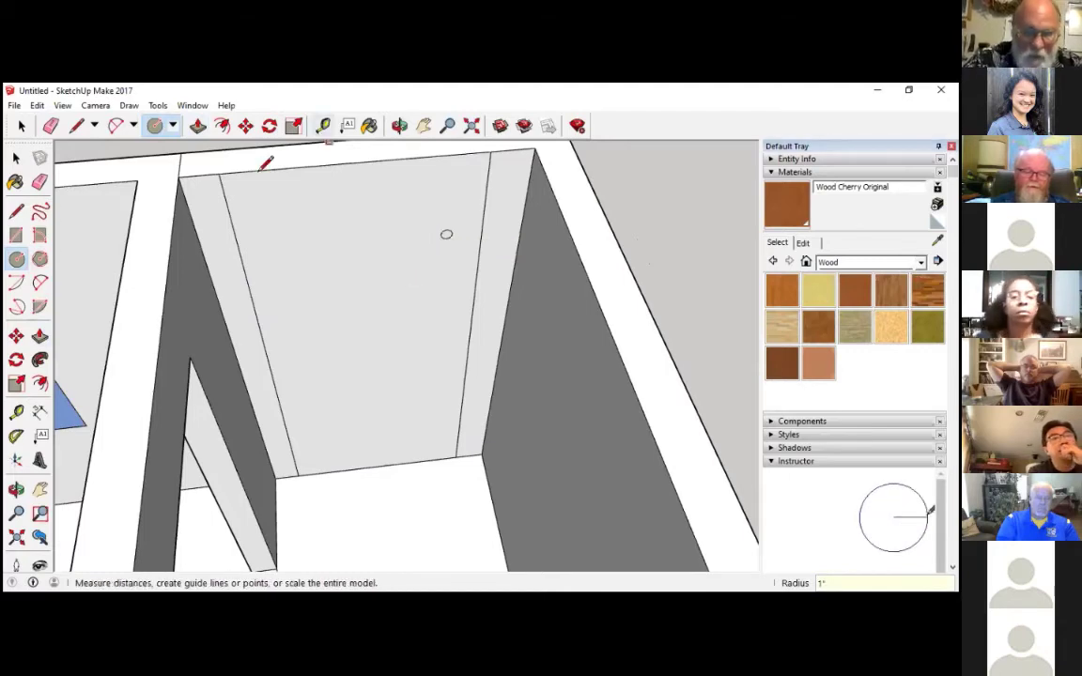
key("c")
Step: Extrude the small circle 10' across the addition to the opposite end wall as a hanging rod
scroll(274, 211, "down", 3)
key("p")
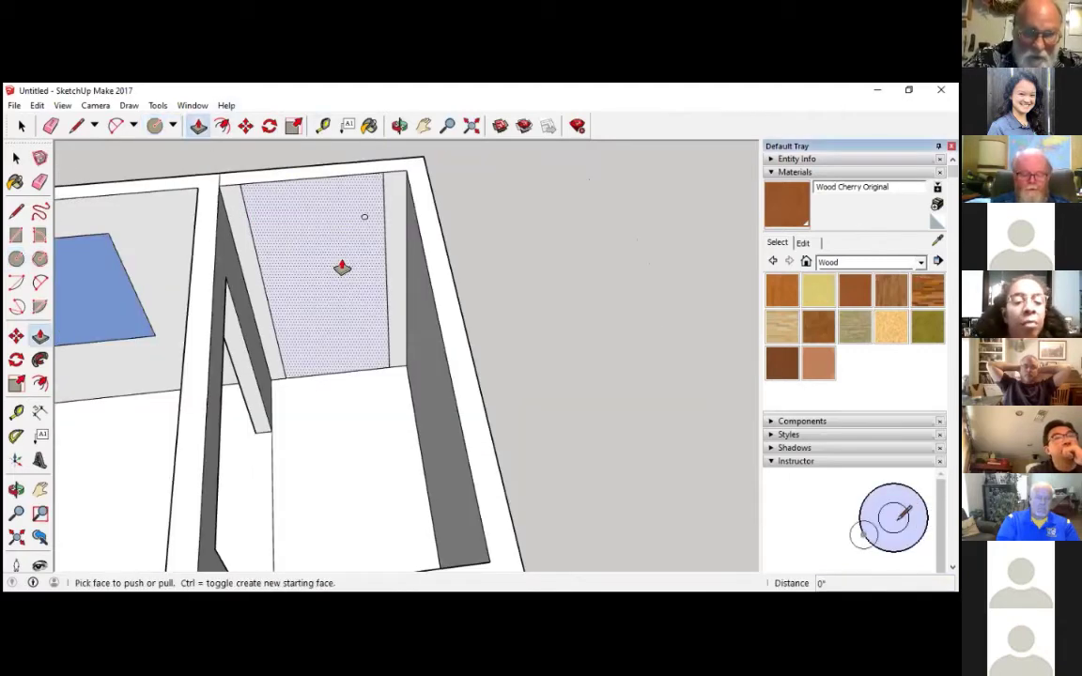
left_click(364, 221)
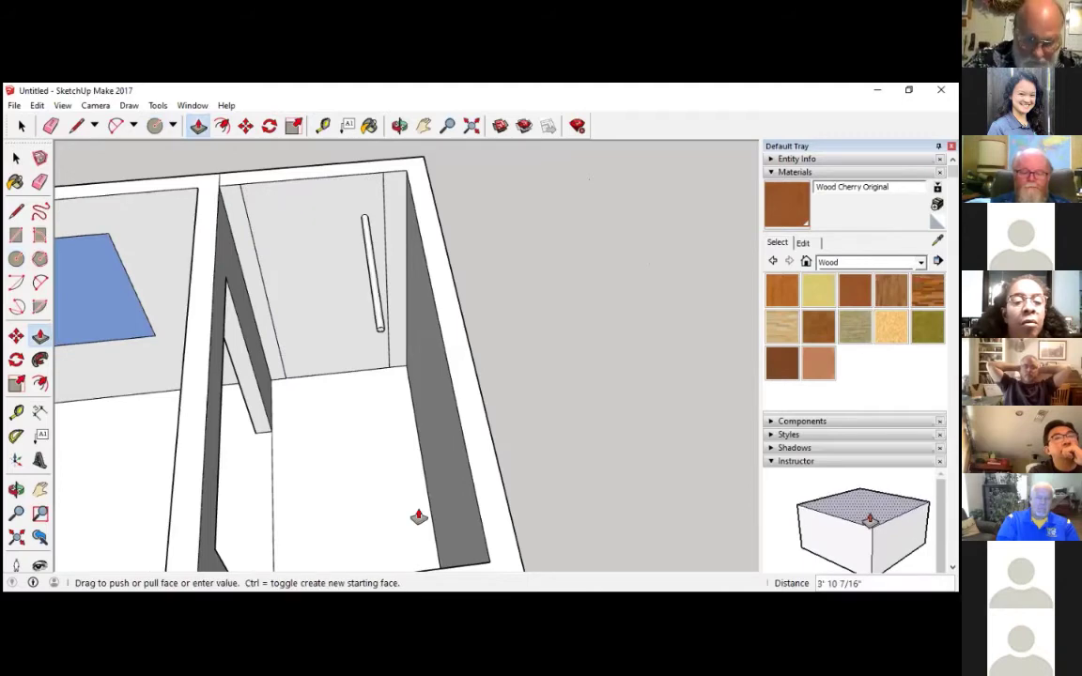
left_click(447, 571)
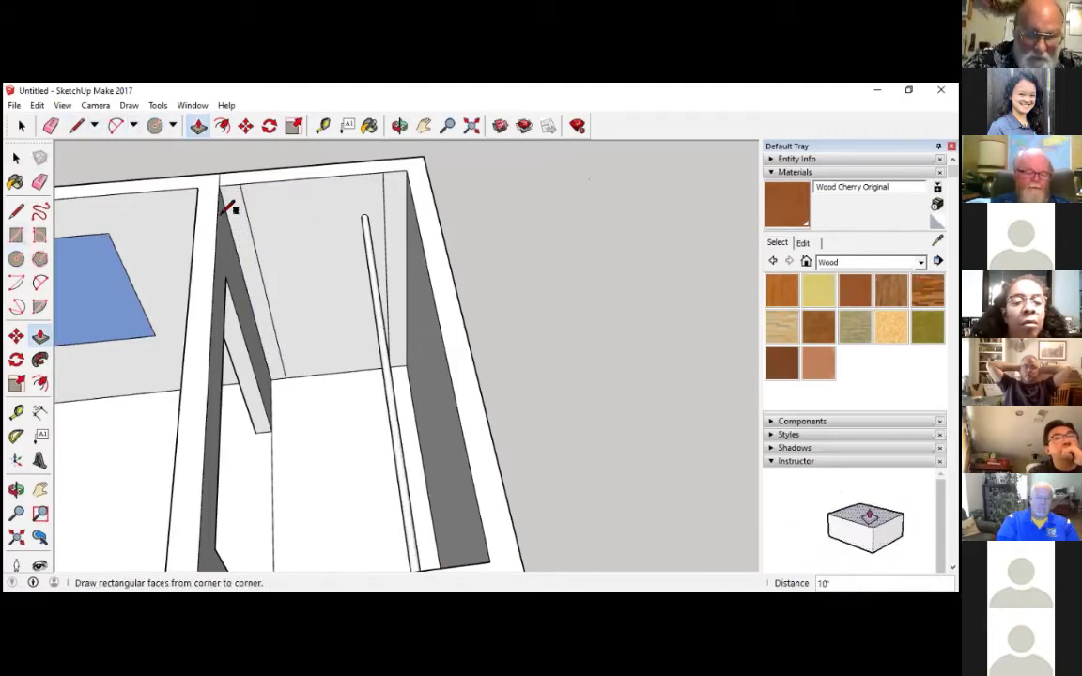
Step: Draw a rectangle about 2' 4" by 4" just above the rod on the end wall and extrude it 10' as a shelf
key("r")
left_click(292, 220)
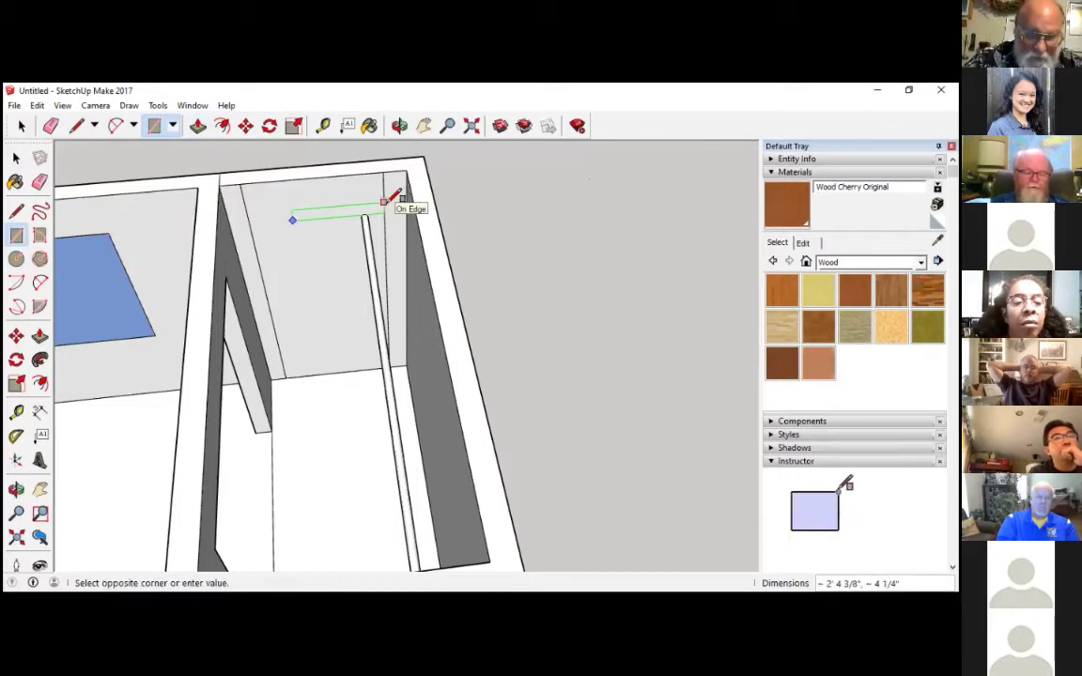
left_click(394, 231)
key("p")
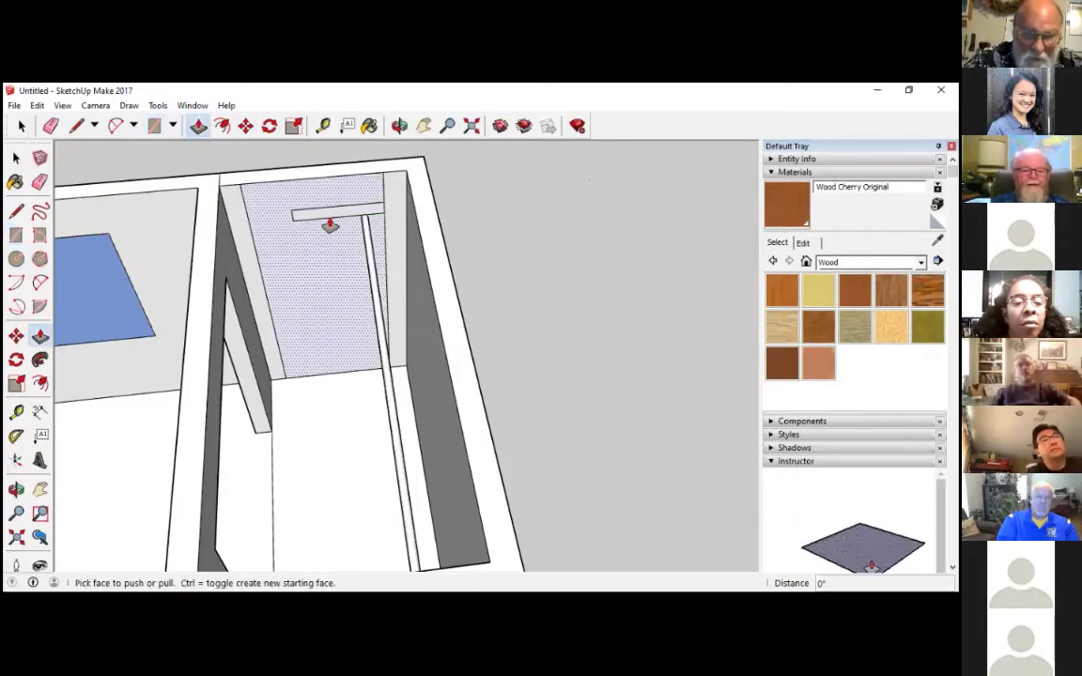
left_click_drag(330, 224, 473, 572)
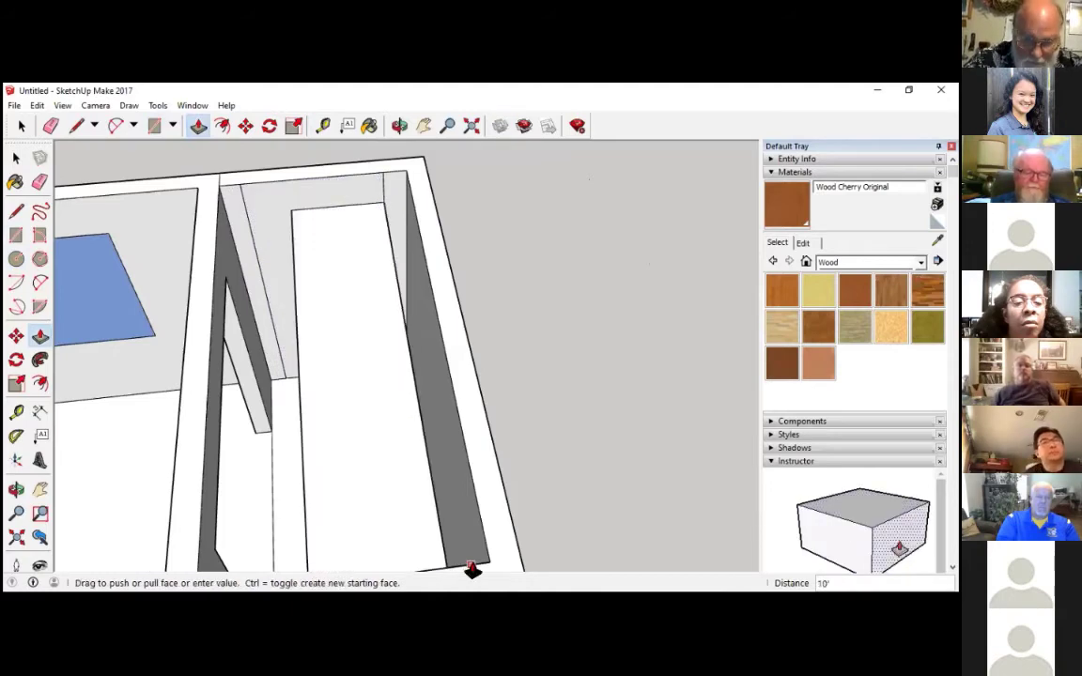
Step: Paint the main room's floor with Carpet Berber Multi from the Carpet, Fabrics, Leathers, Textiles collection
middle_click_drag(519, 136, 363, 420)
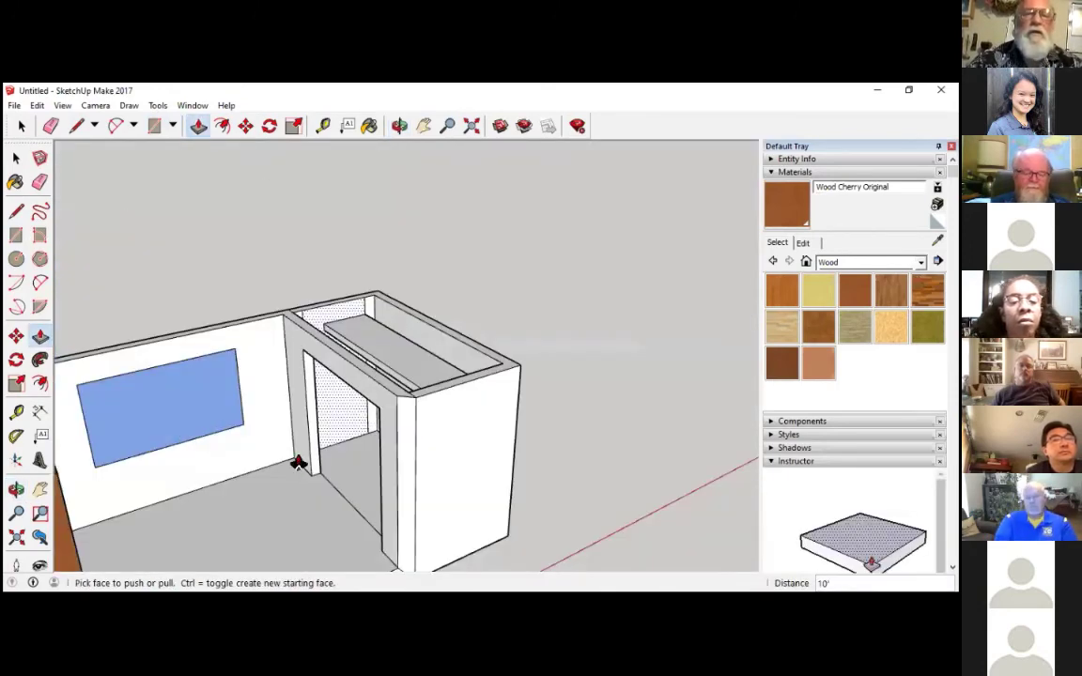
middle_click_drag(328, 462, 295, 495)
scroll(295, 495, "down", 2)
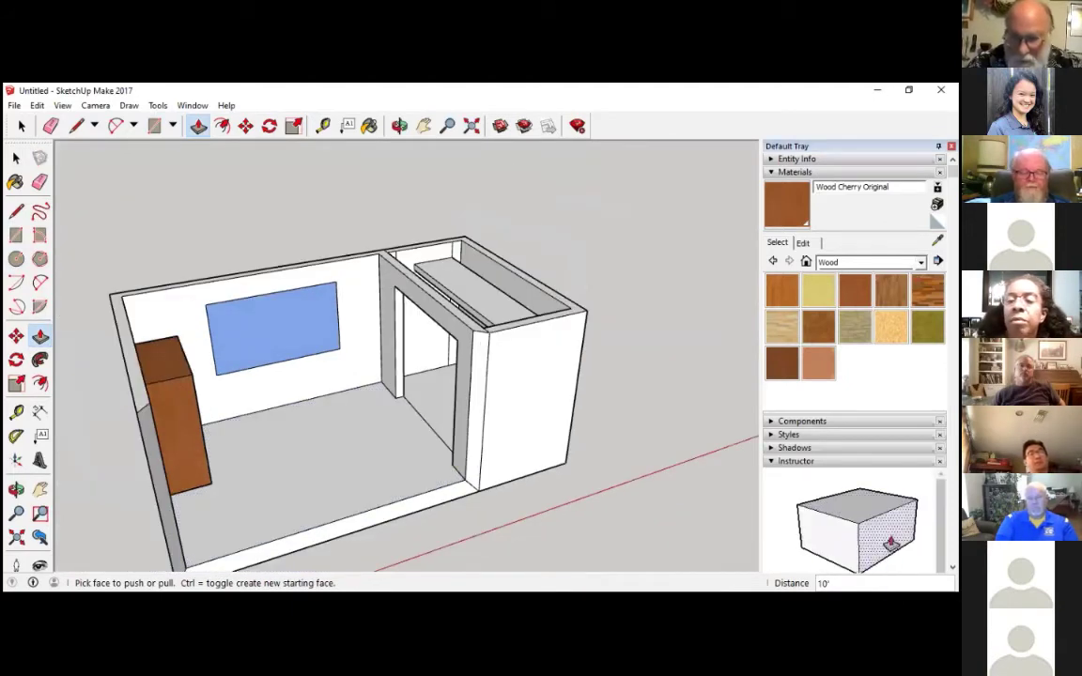
left_click(920, 262)
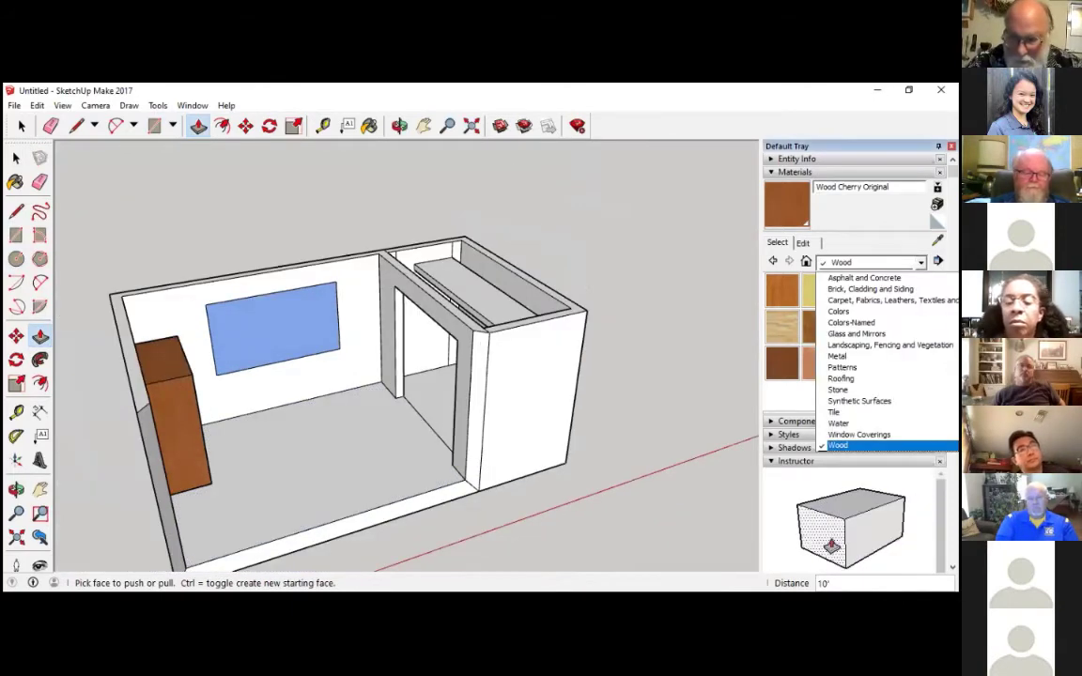
left_click(863, 300)
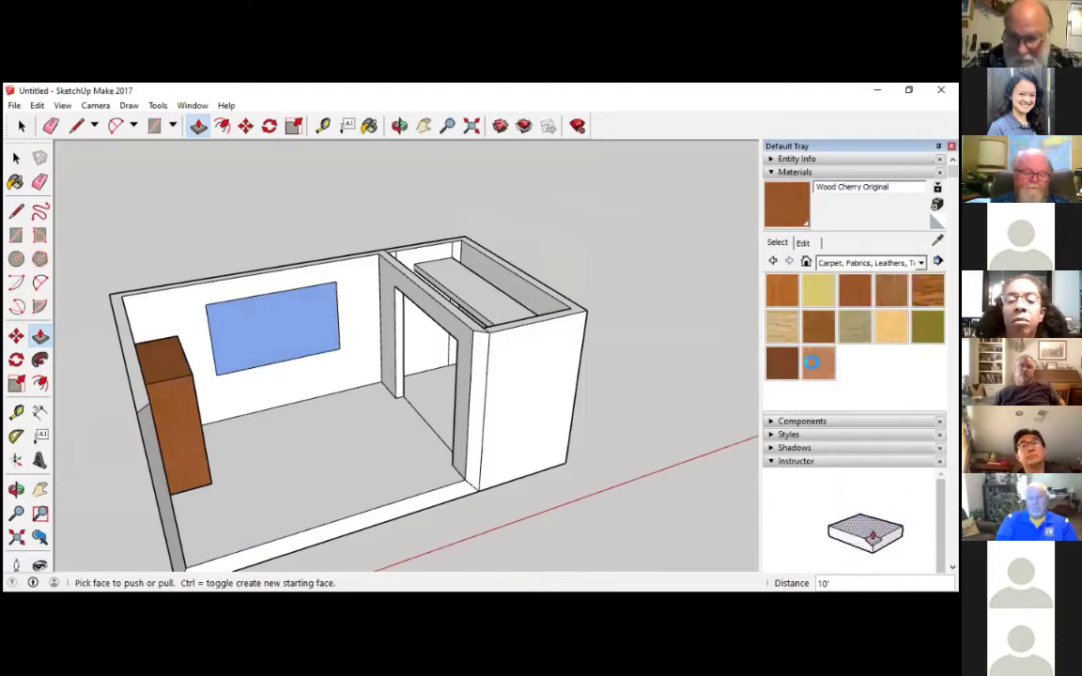
left_click(369, 127)
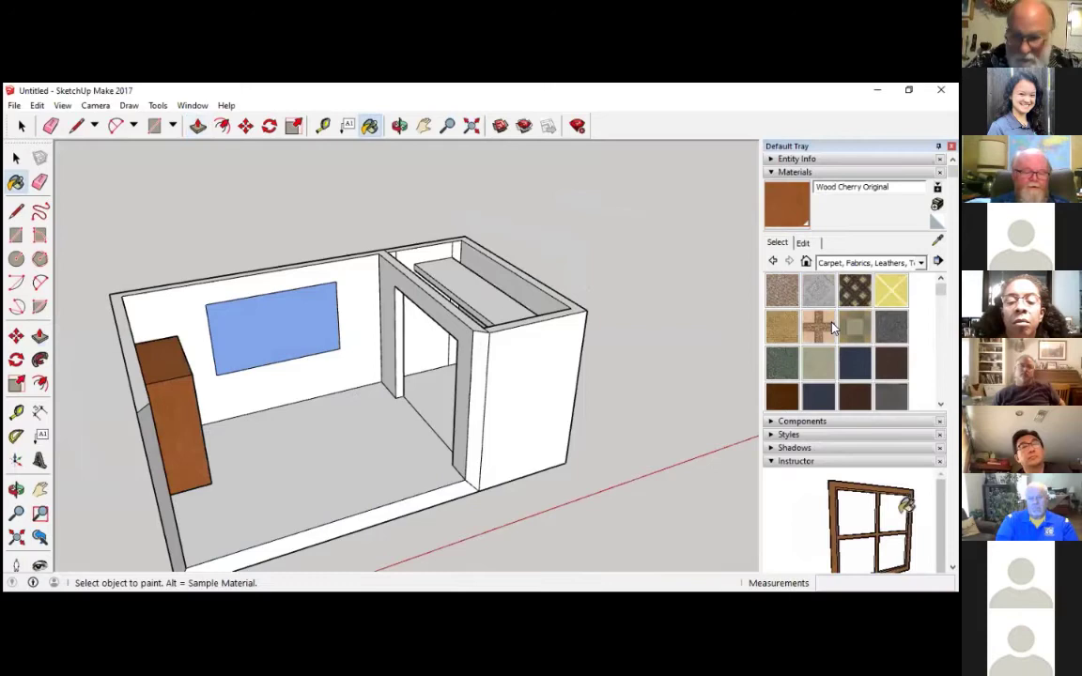
left_click(782, 290)
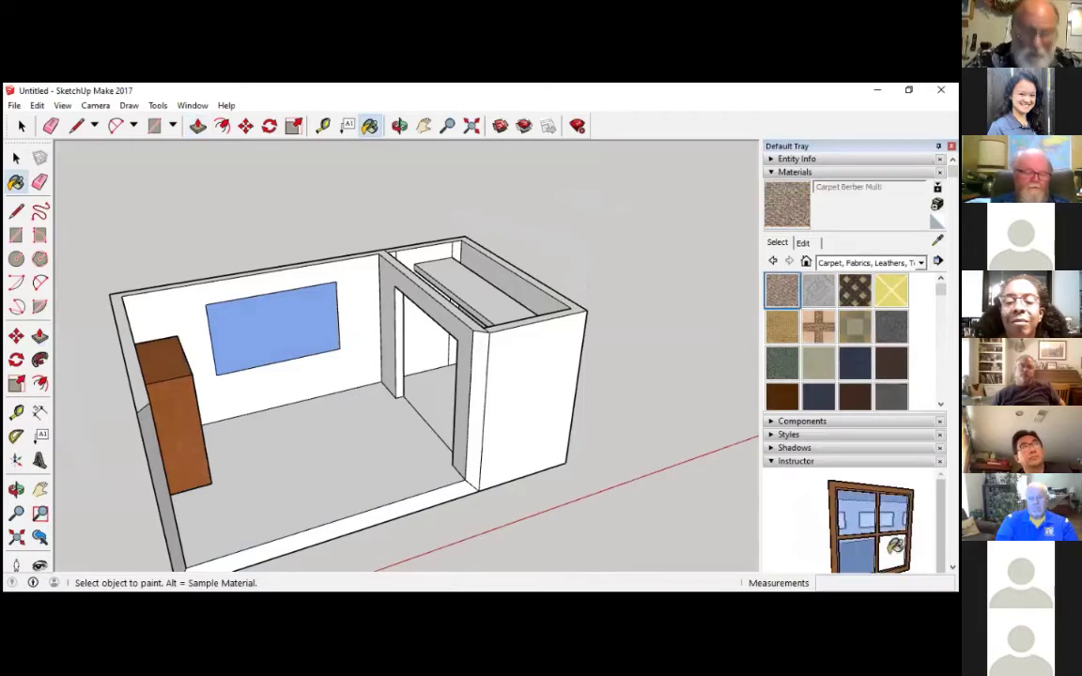
left_click(379, 338)
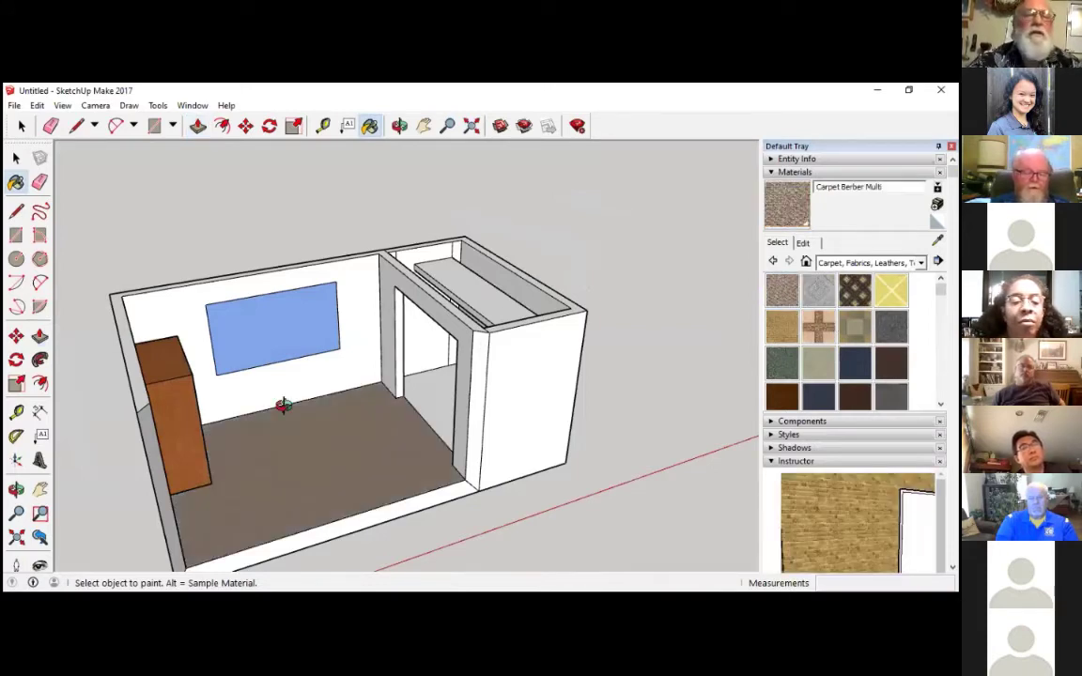
middle_click_drag(283, 405, 277, 424)
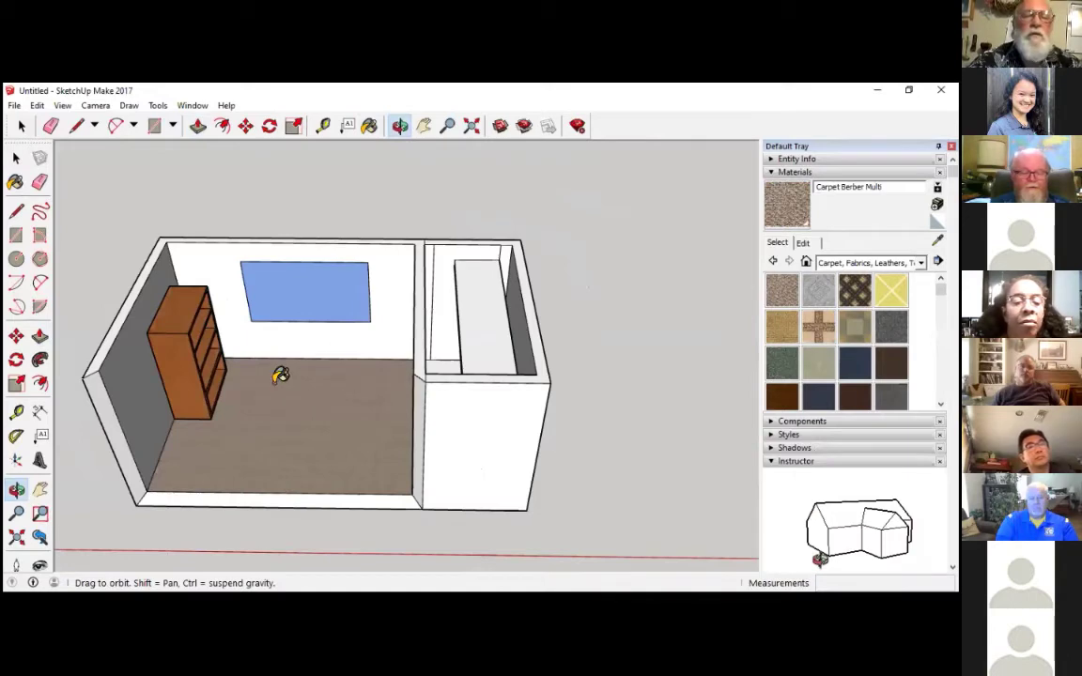
middle_click_drag(280, 374, 406, 447)
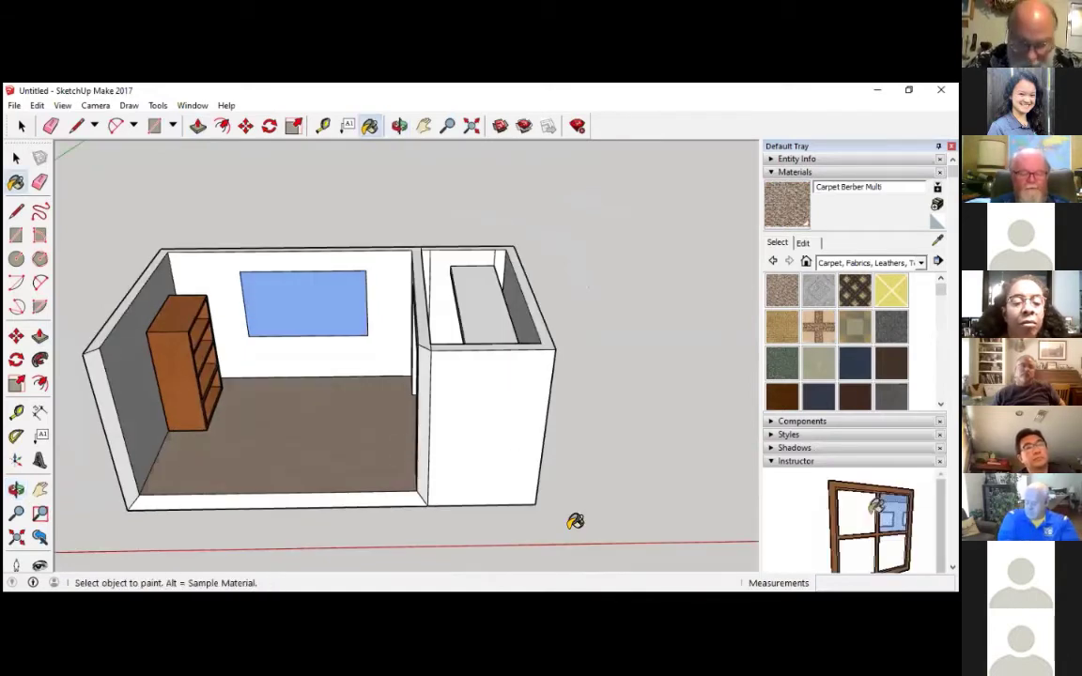